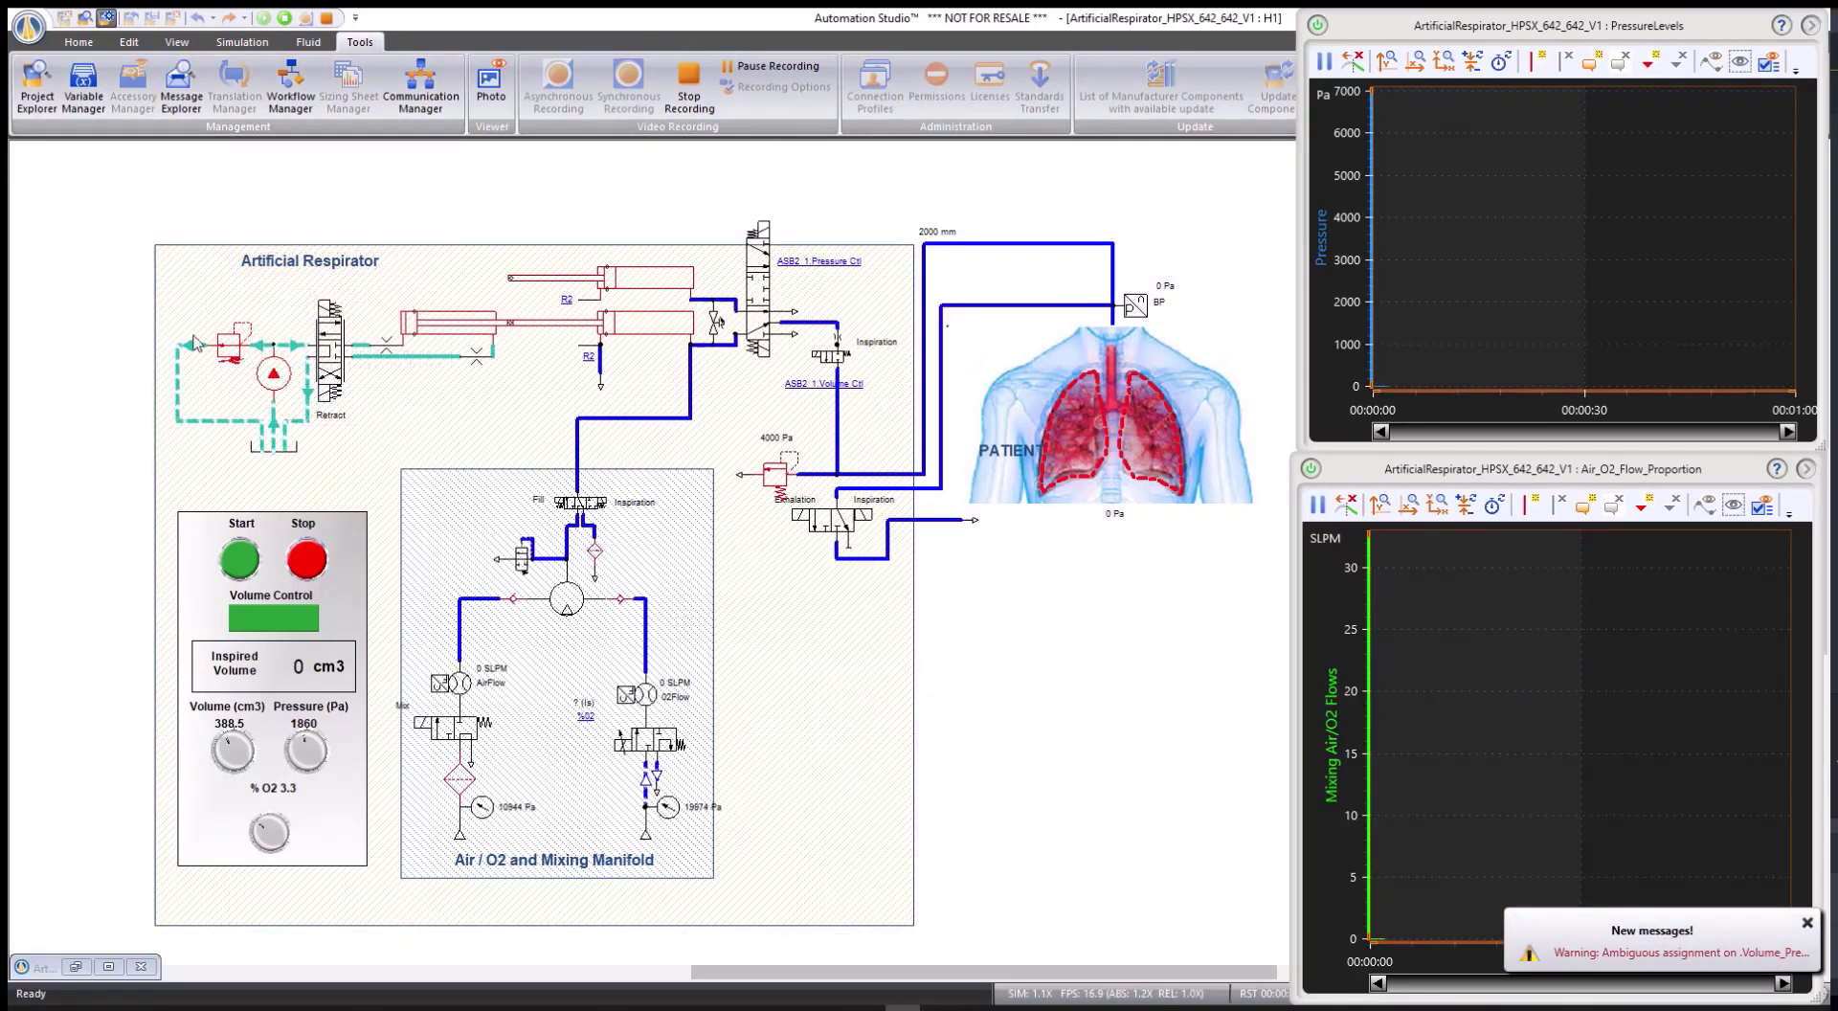
Start the respirator, raise volume to 747.5 cm3 and O2 to 7.5%, then fit the flow plot's scale.
{"action": "left_click", "coordinate": [246, 567]}
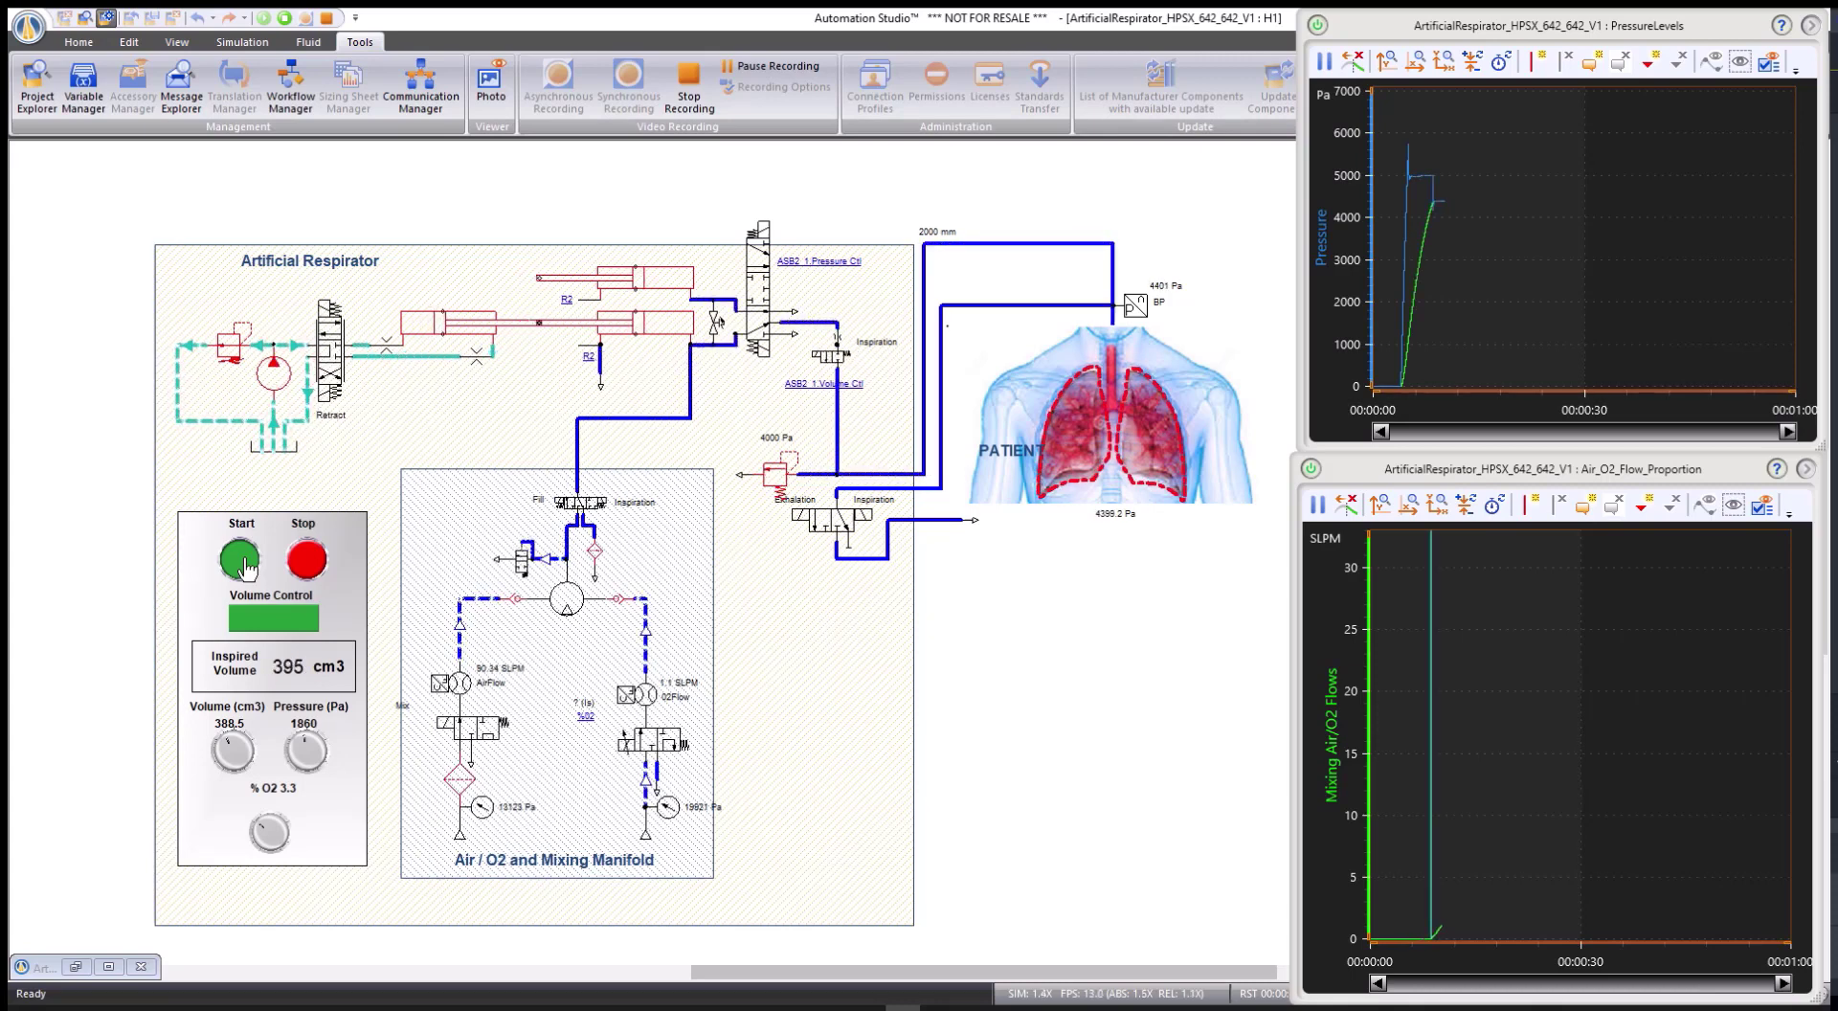
{"action": "left_click", "coordinate": [234, 752]}
{"action": "left_click_drag", "start_coordinate": [233, 751], "coordinate": [267, 753]}
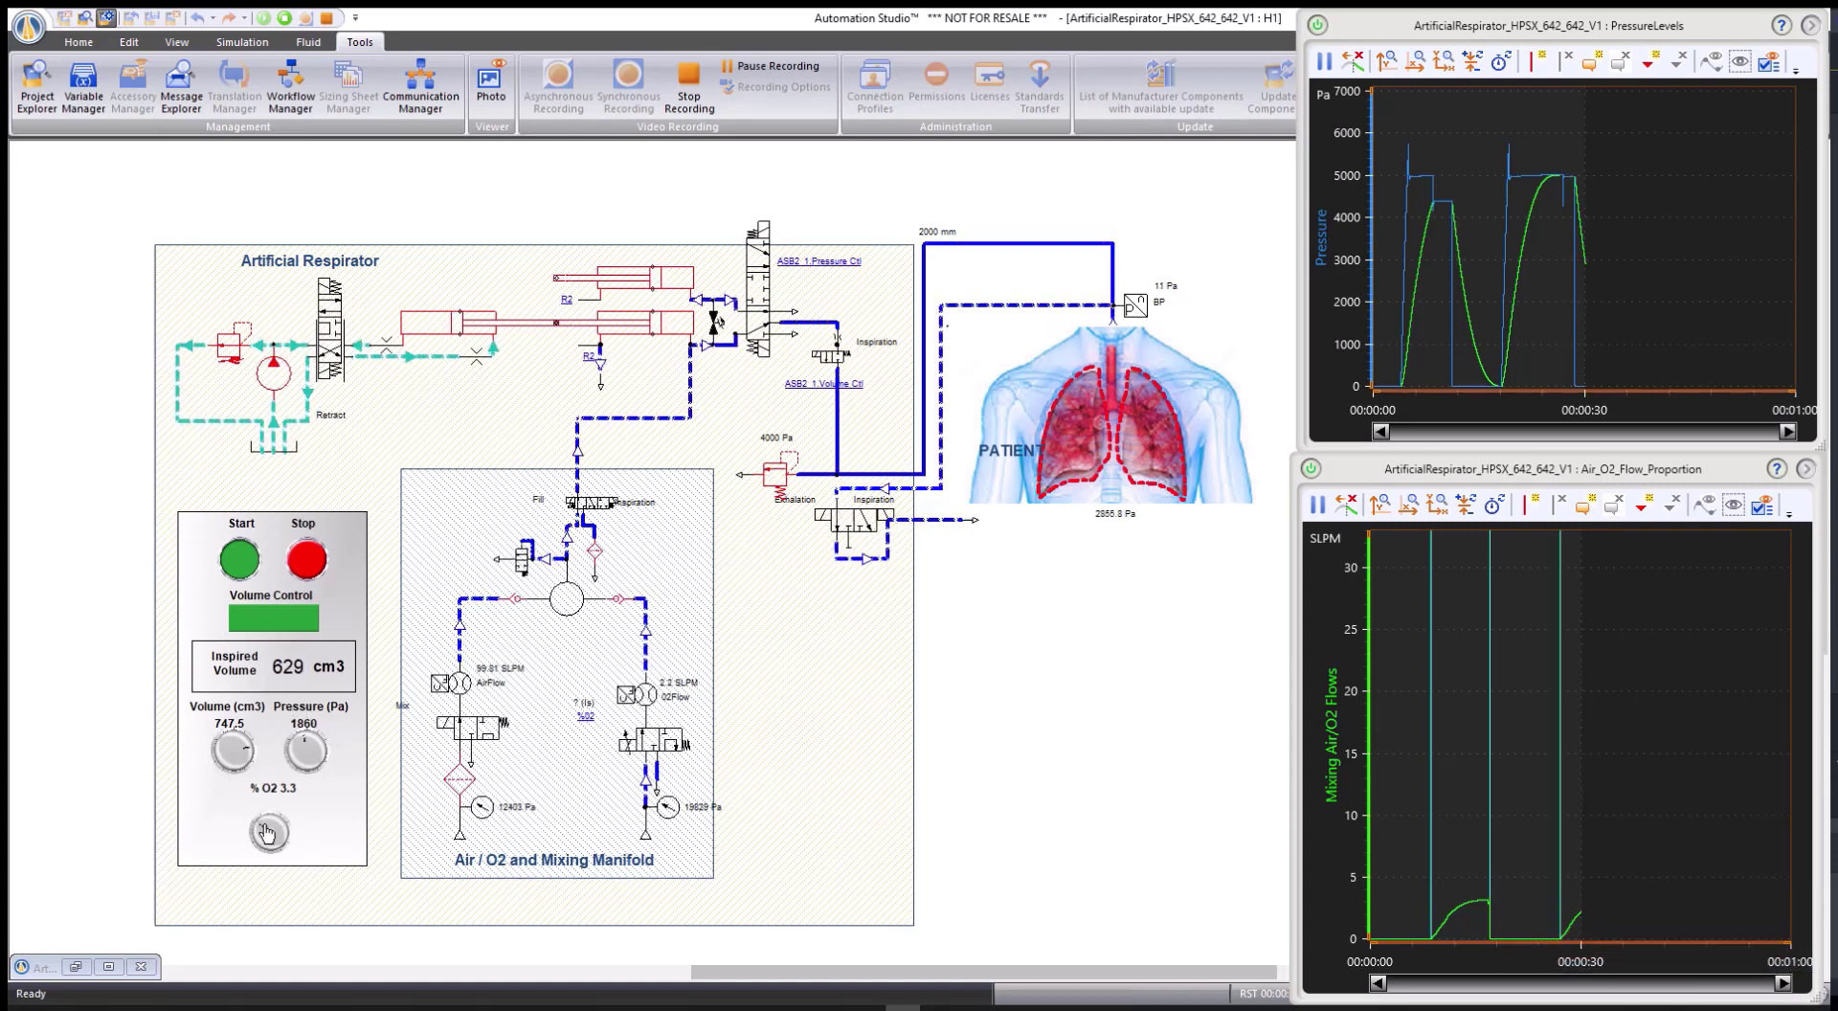
{"action": "left_click_drag", "start_coordinate": [256, 837], "coordinate": [281, 838]}
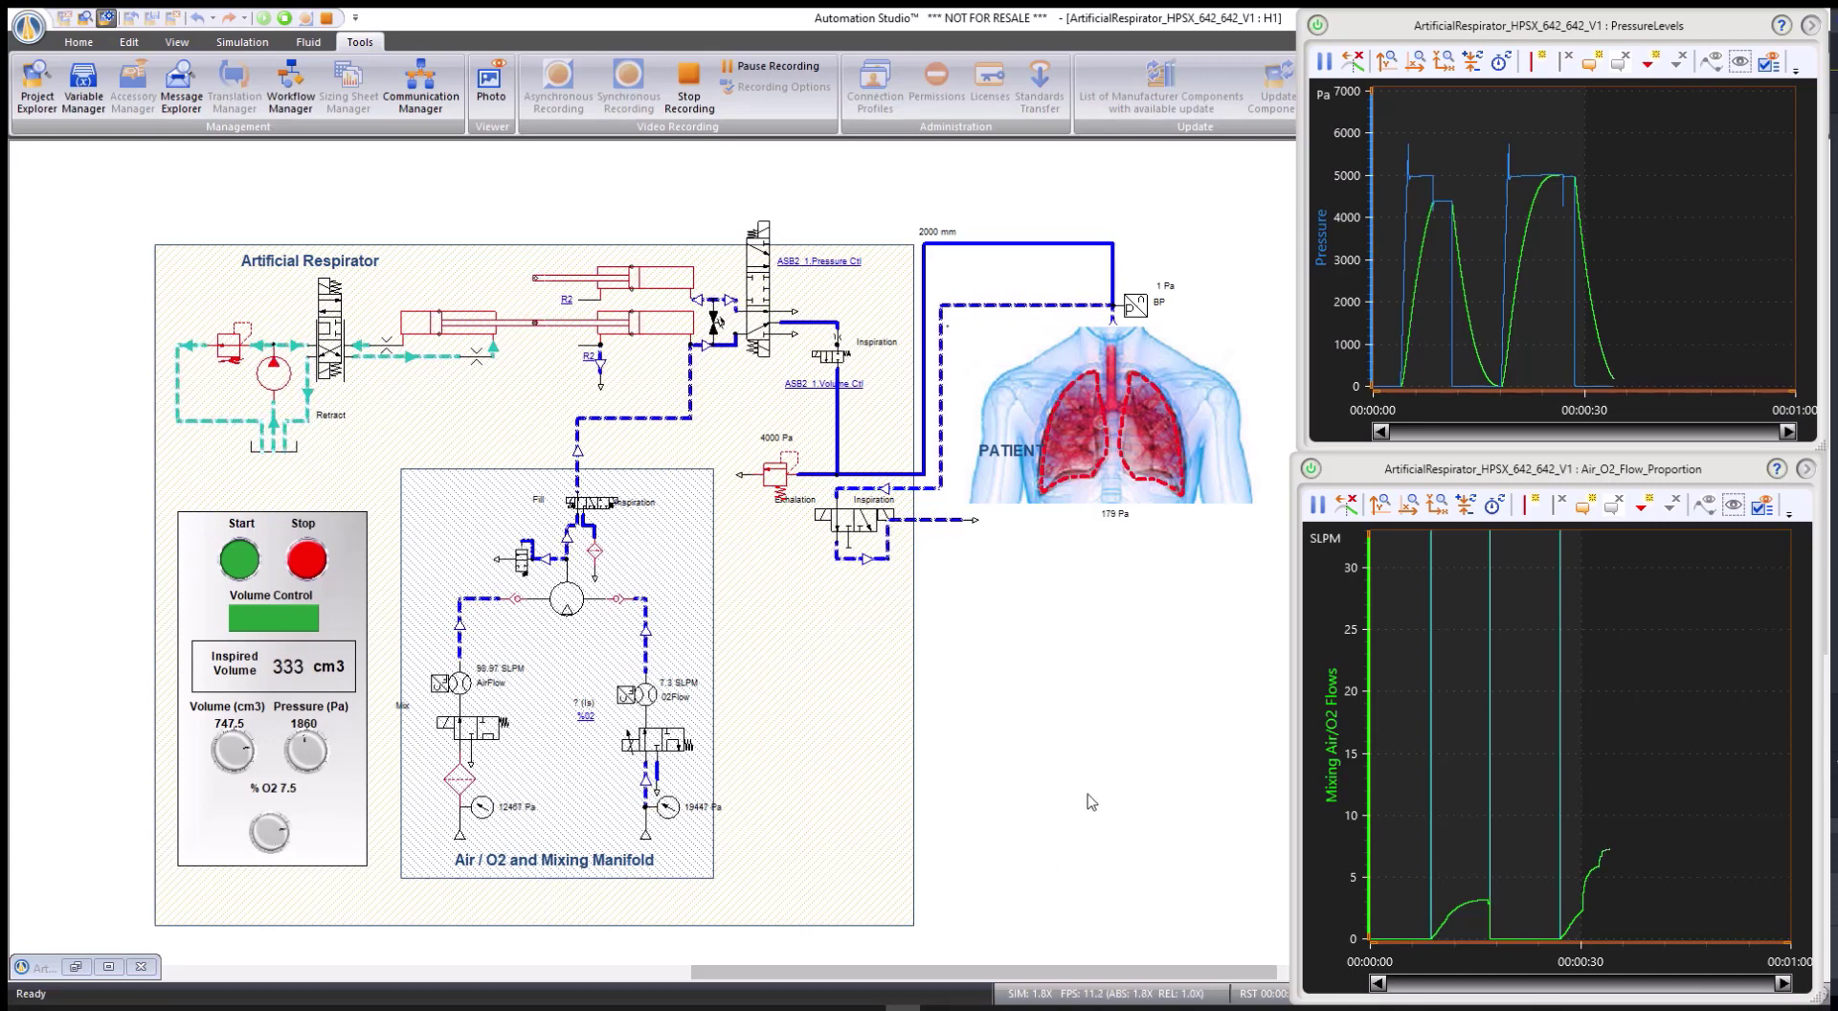
{"action": "left_click", "coordinate": [1380, 512]}
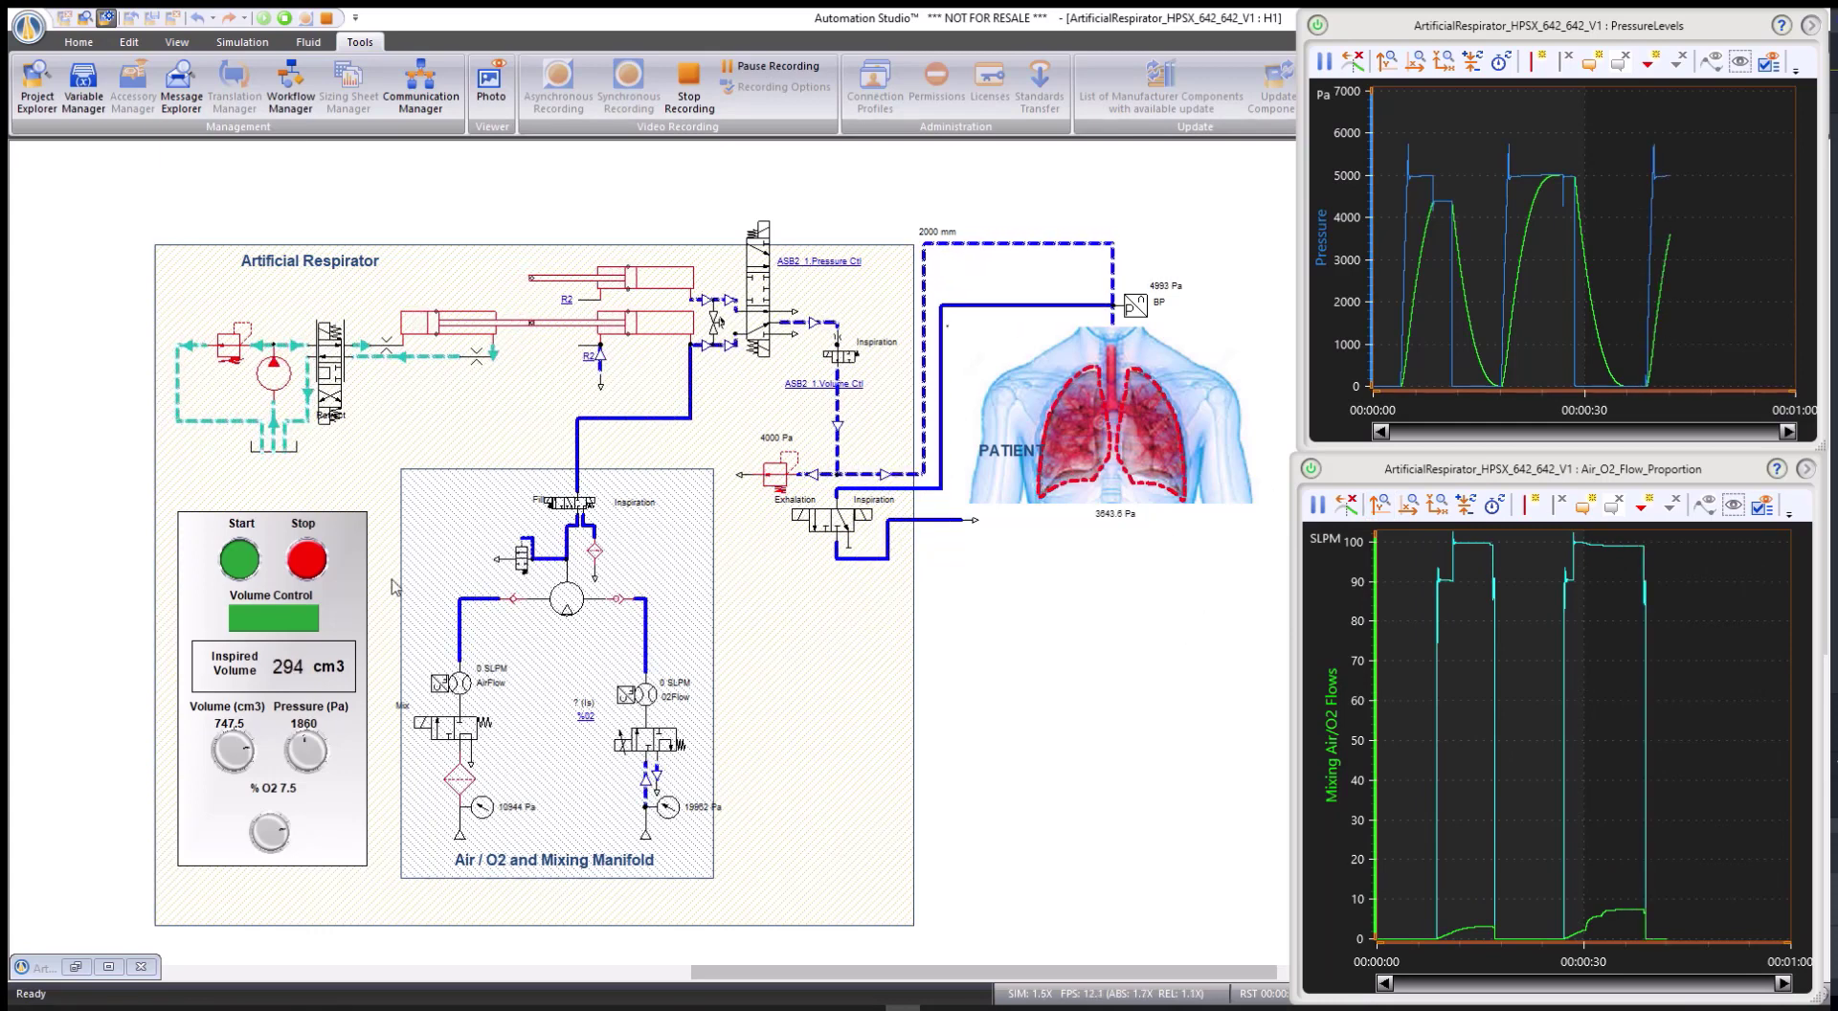
Switch to pressure control and raise the pressure setpoint to 3452 Pa.
{"action": "left_click", "coordinate": [300, 624]}
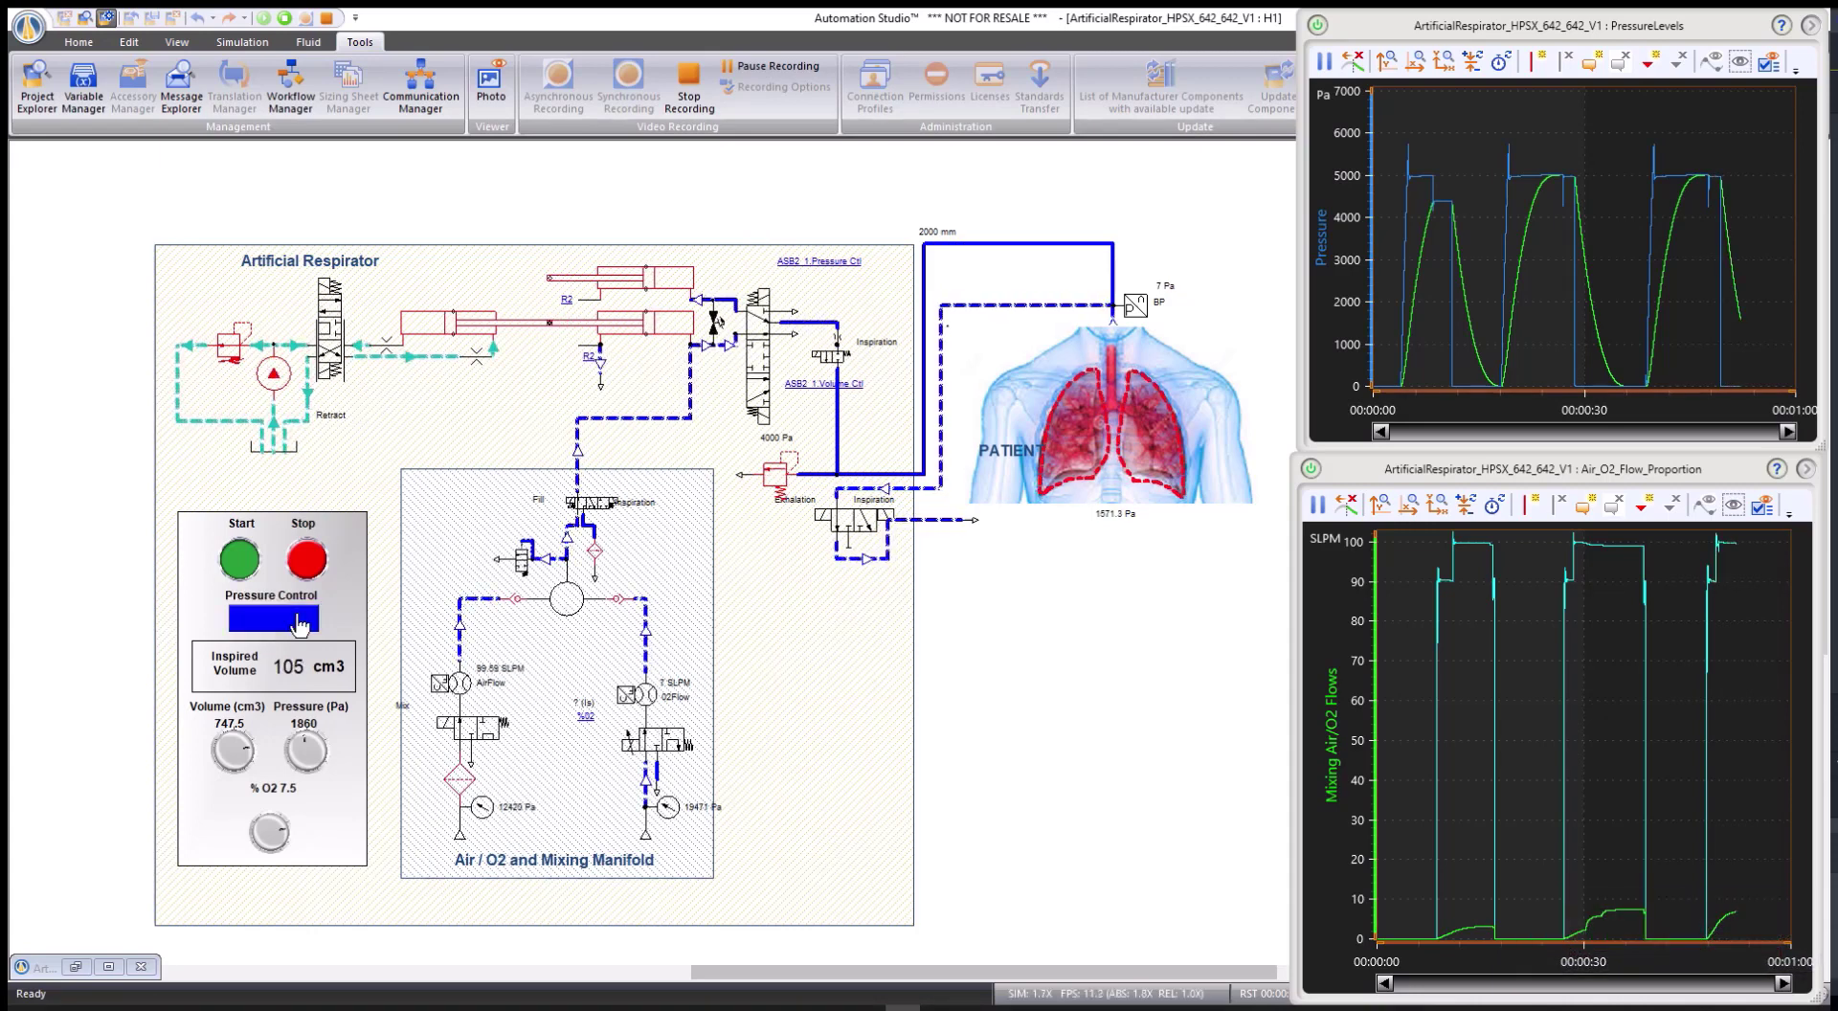
{"action": "left_click_drag", "start_coordinate": [302, 758], "coordinate": [314, 750]}
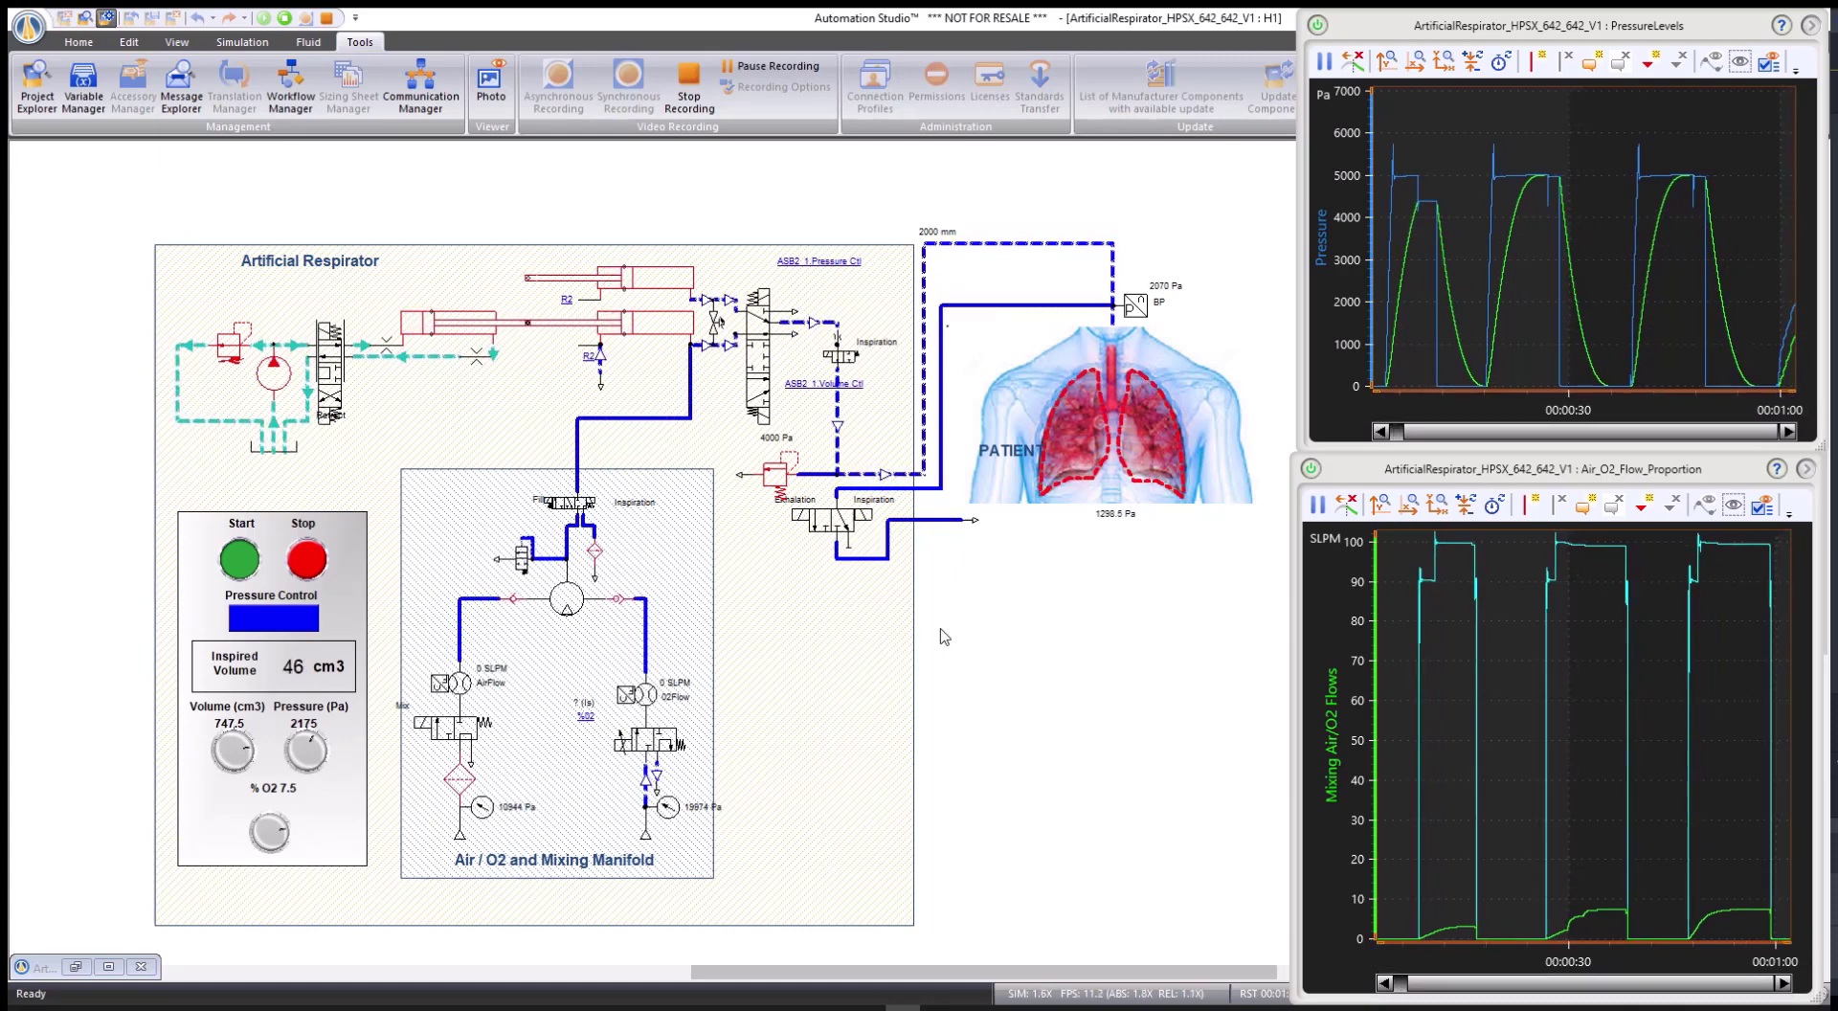
{"action": "left_click", "coordinate": [316, 753]}
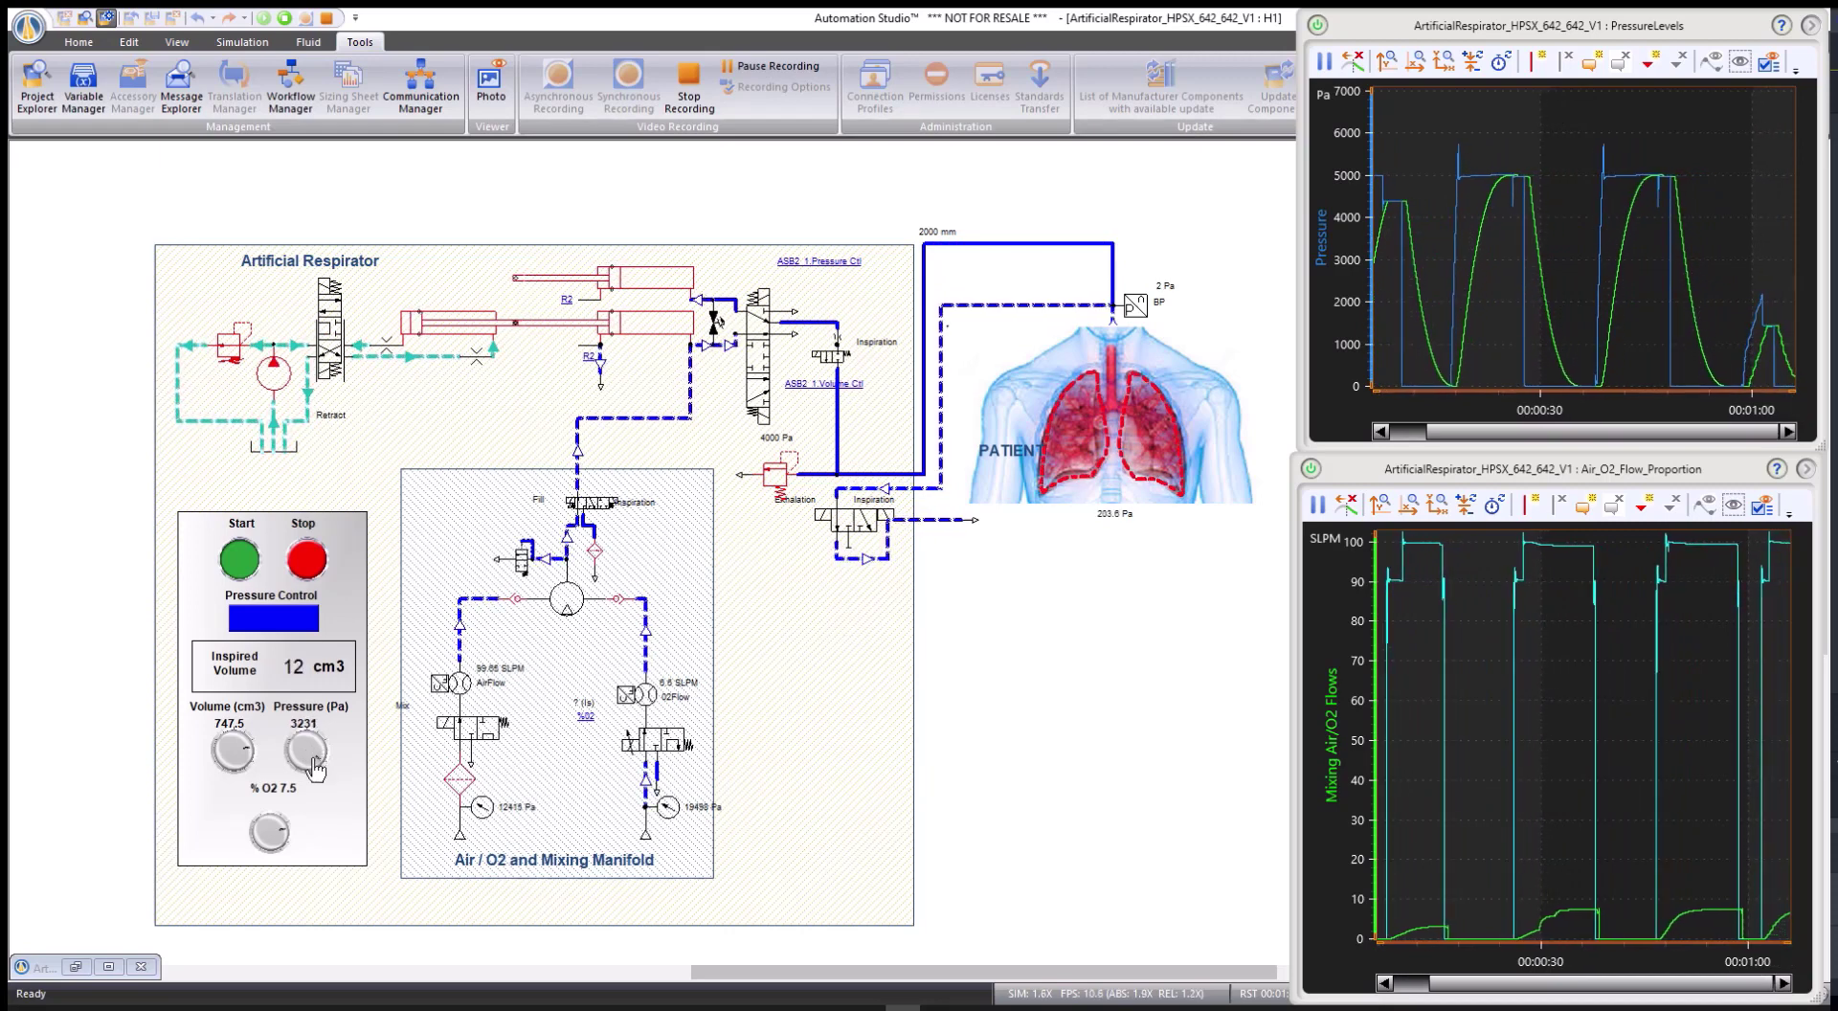
{"action": "left_click_drag", "start_coordinate": [316, 753], "coordinate": [324, 766]}
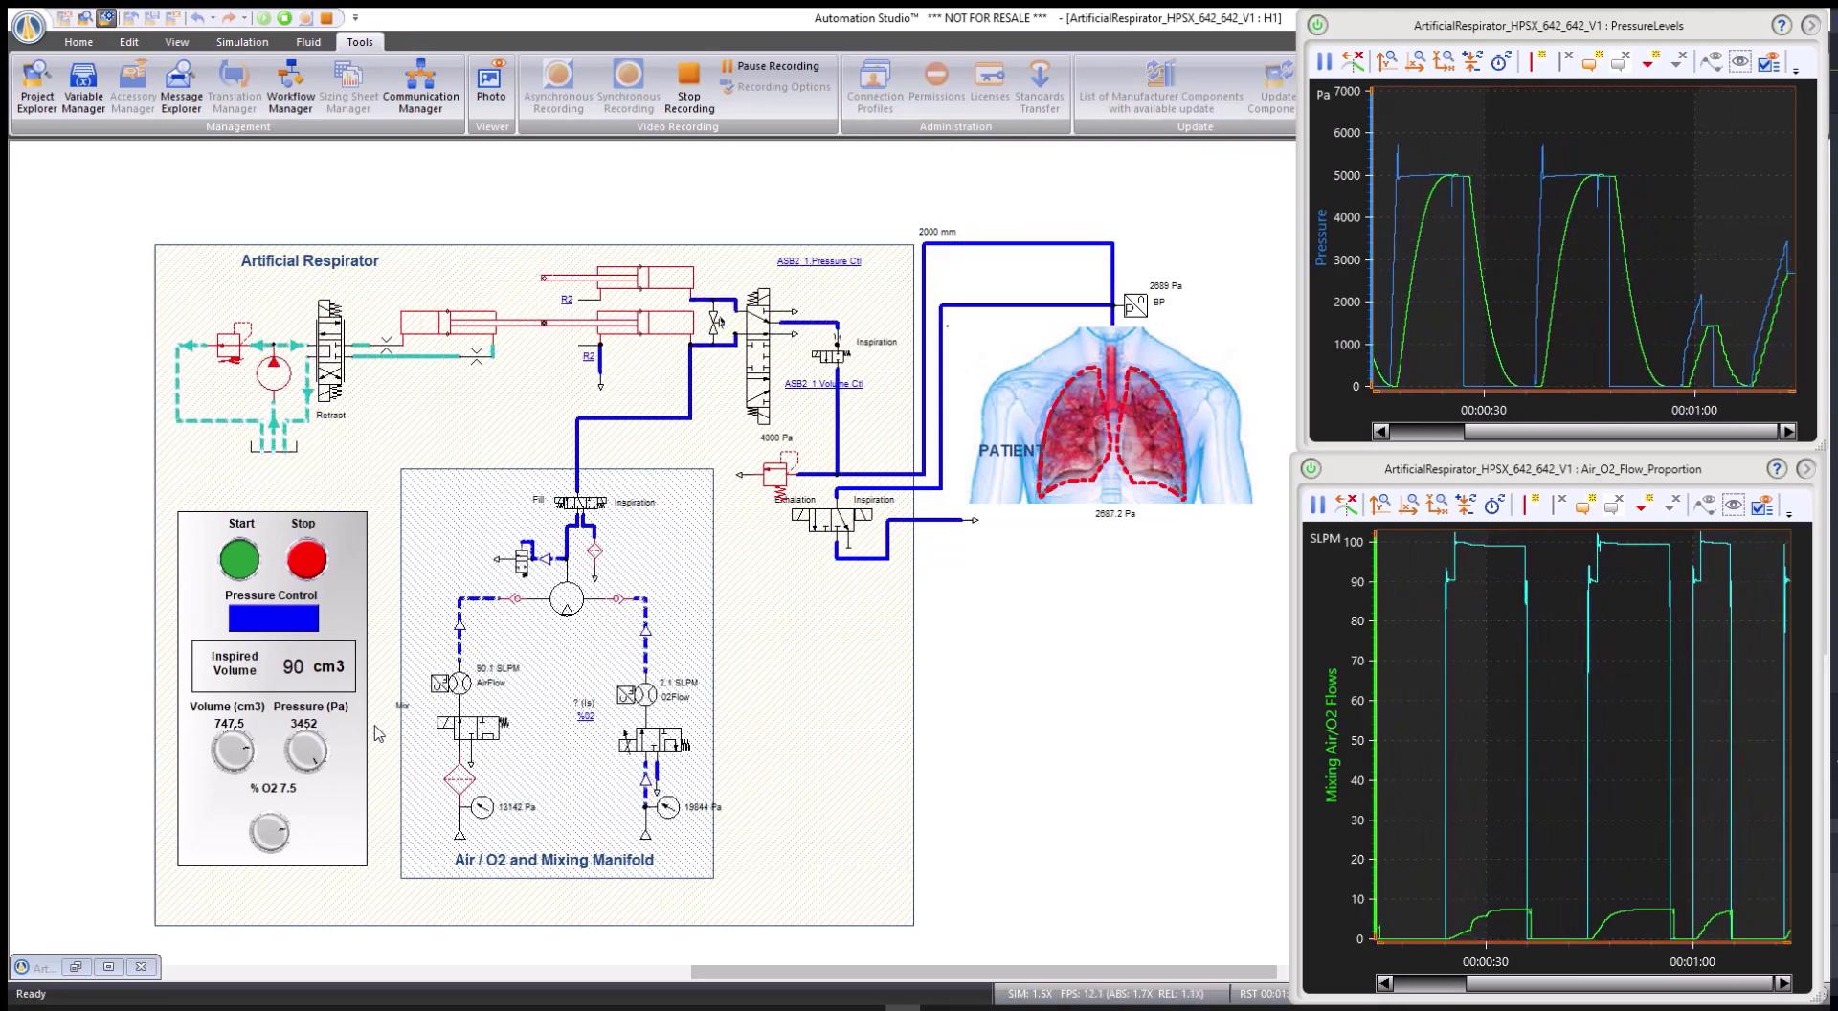
Make the Dynamic Measurements layer visible, then stop the running simulation.
{"action": "key", "text": "ctrl+l"}
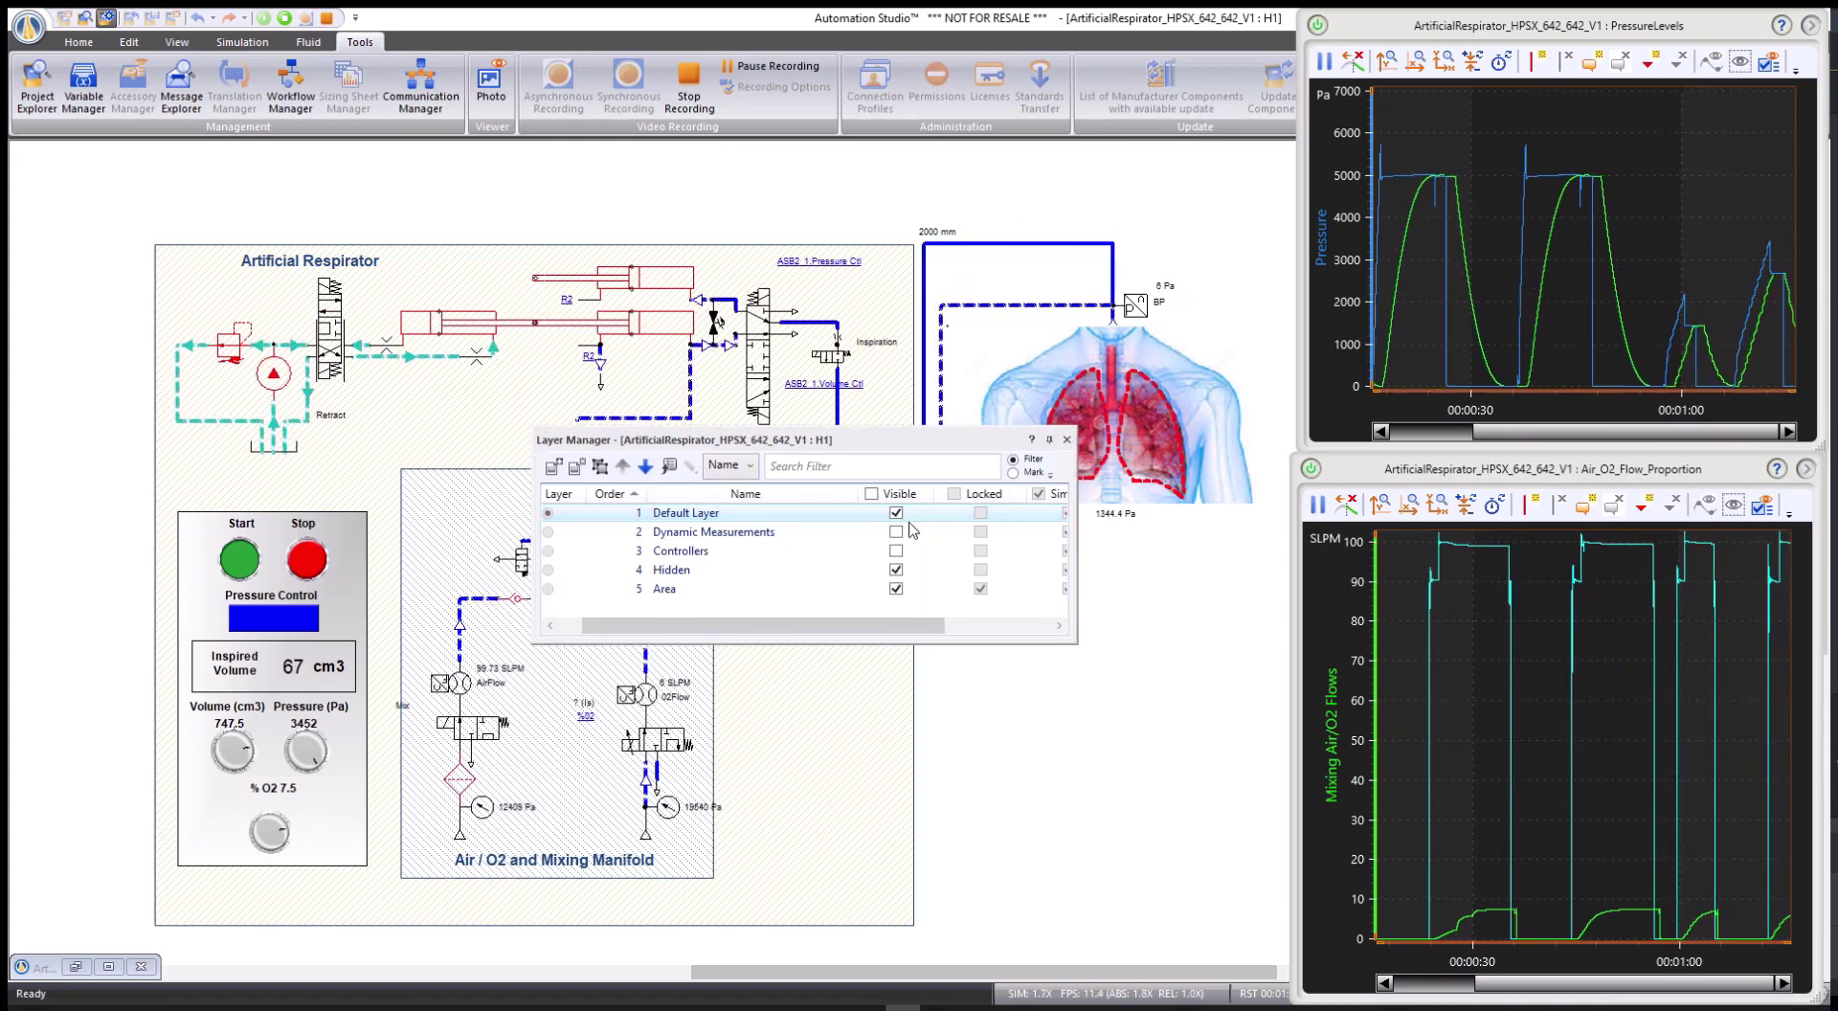
{"action": "left_click", "coordinate": [896, 532]}
{"action": "left_click", "coordinate": [1068, 440]}
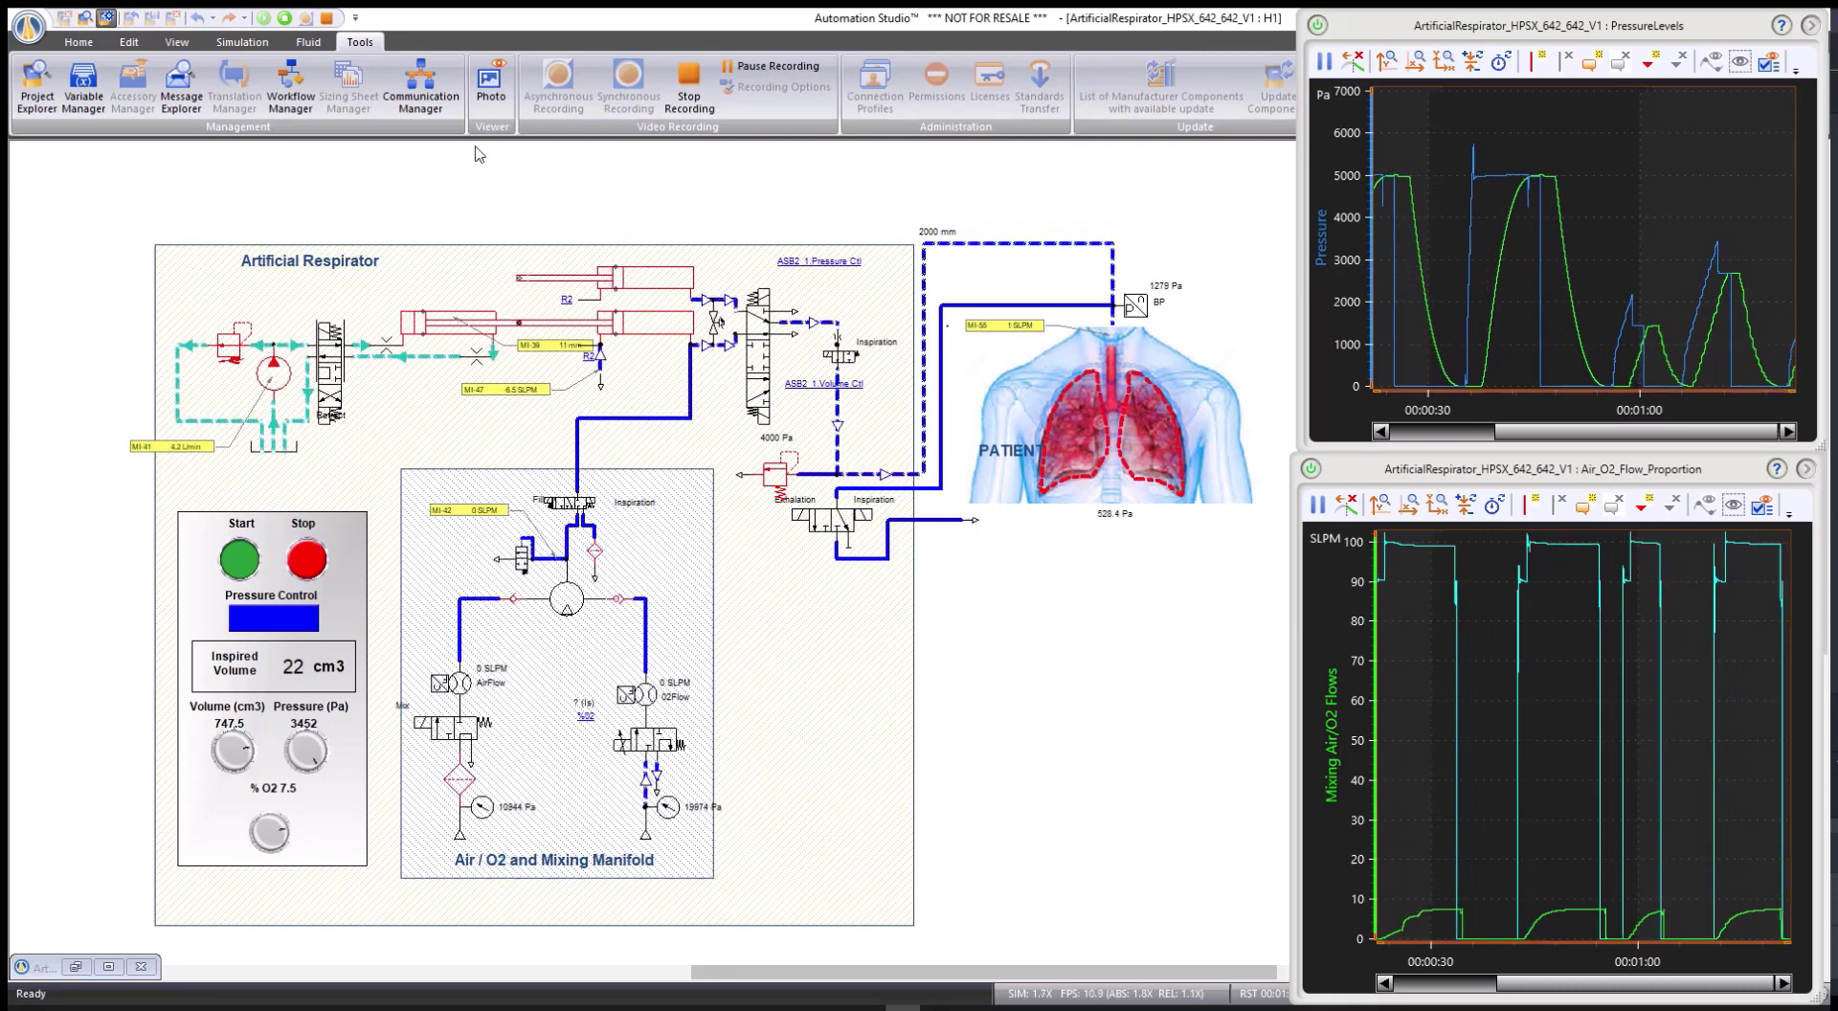
{"action": "key", "text": "Escape"}
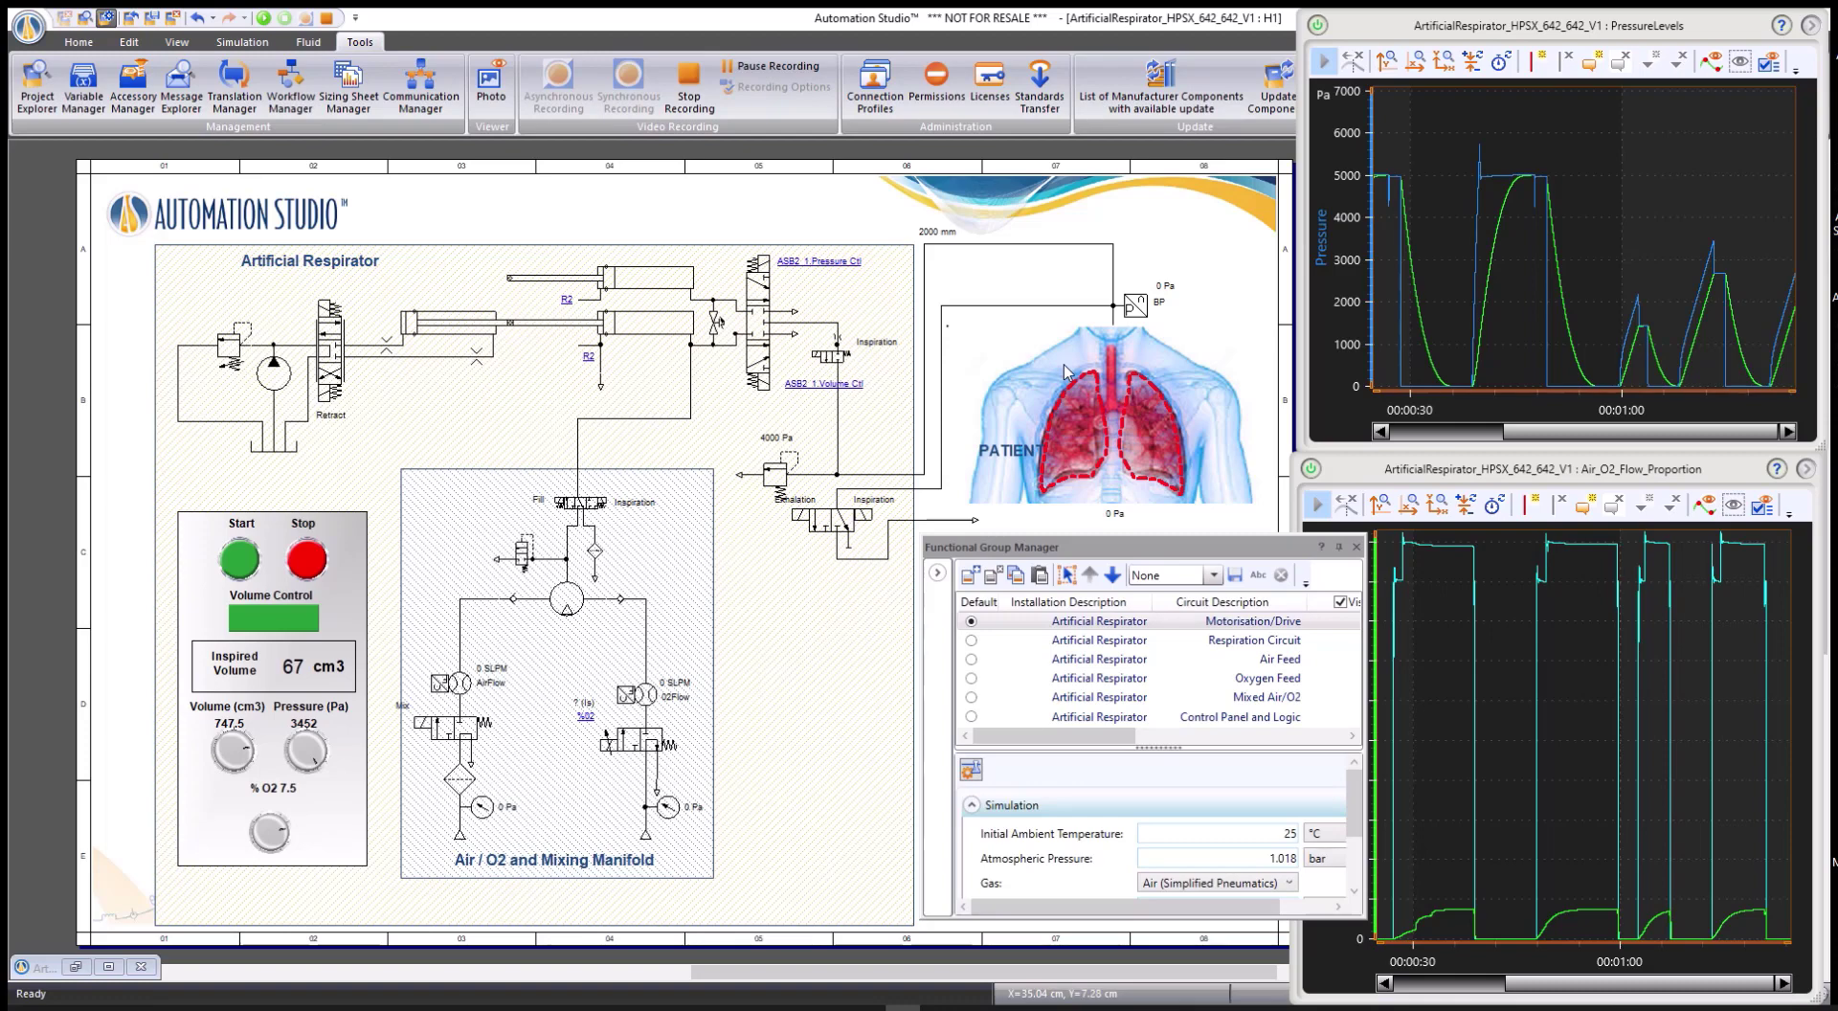
Narrow the functional group filter from Artificial Breath down to Air/O2 Mixing Function.
{"action": "left_click", "coordinate": [1216, 578]}
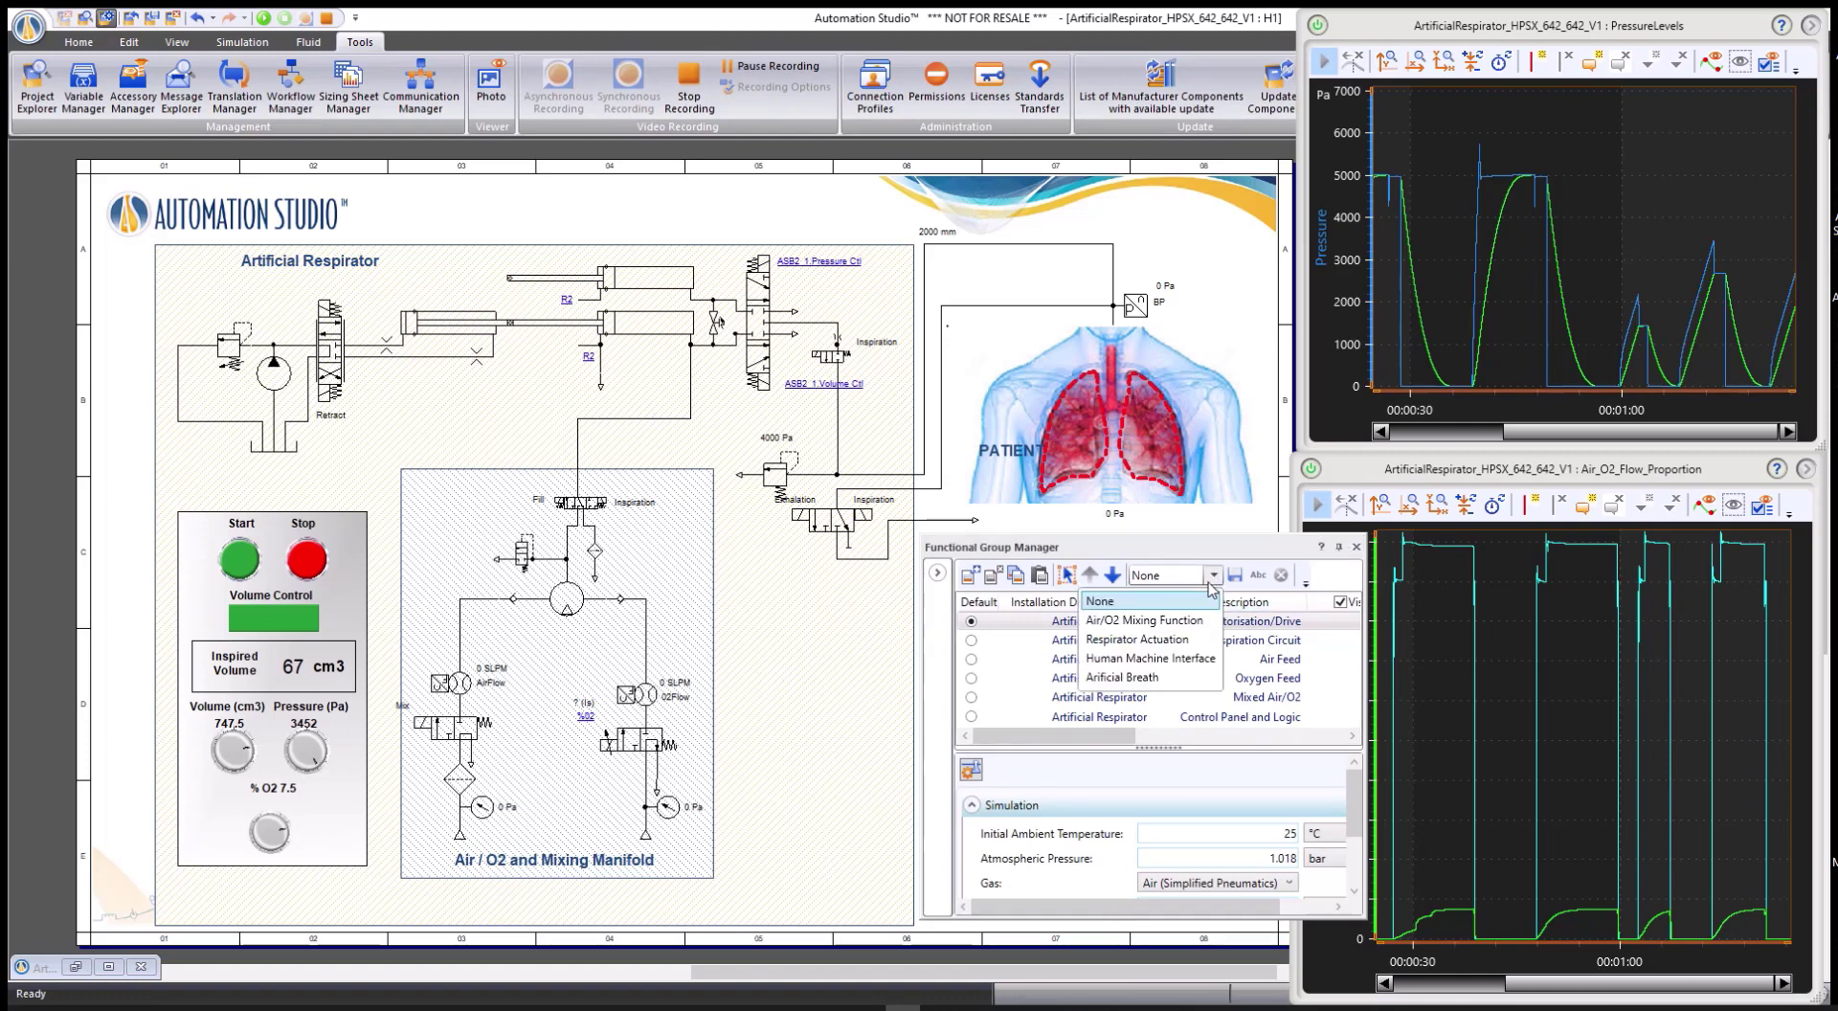
{"action": "left_click", "coordinate": [1142, 678]}
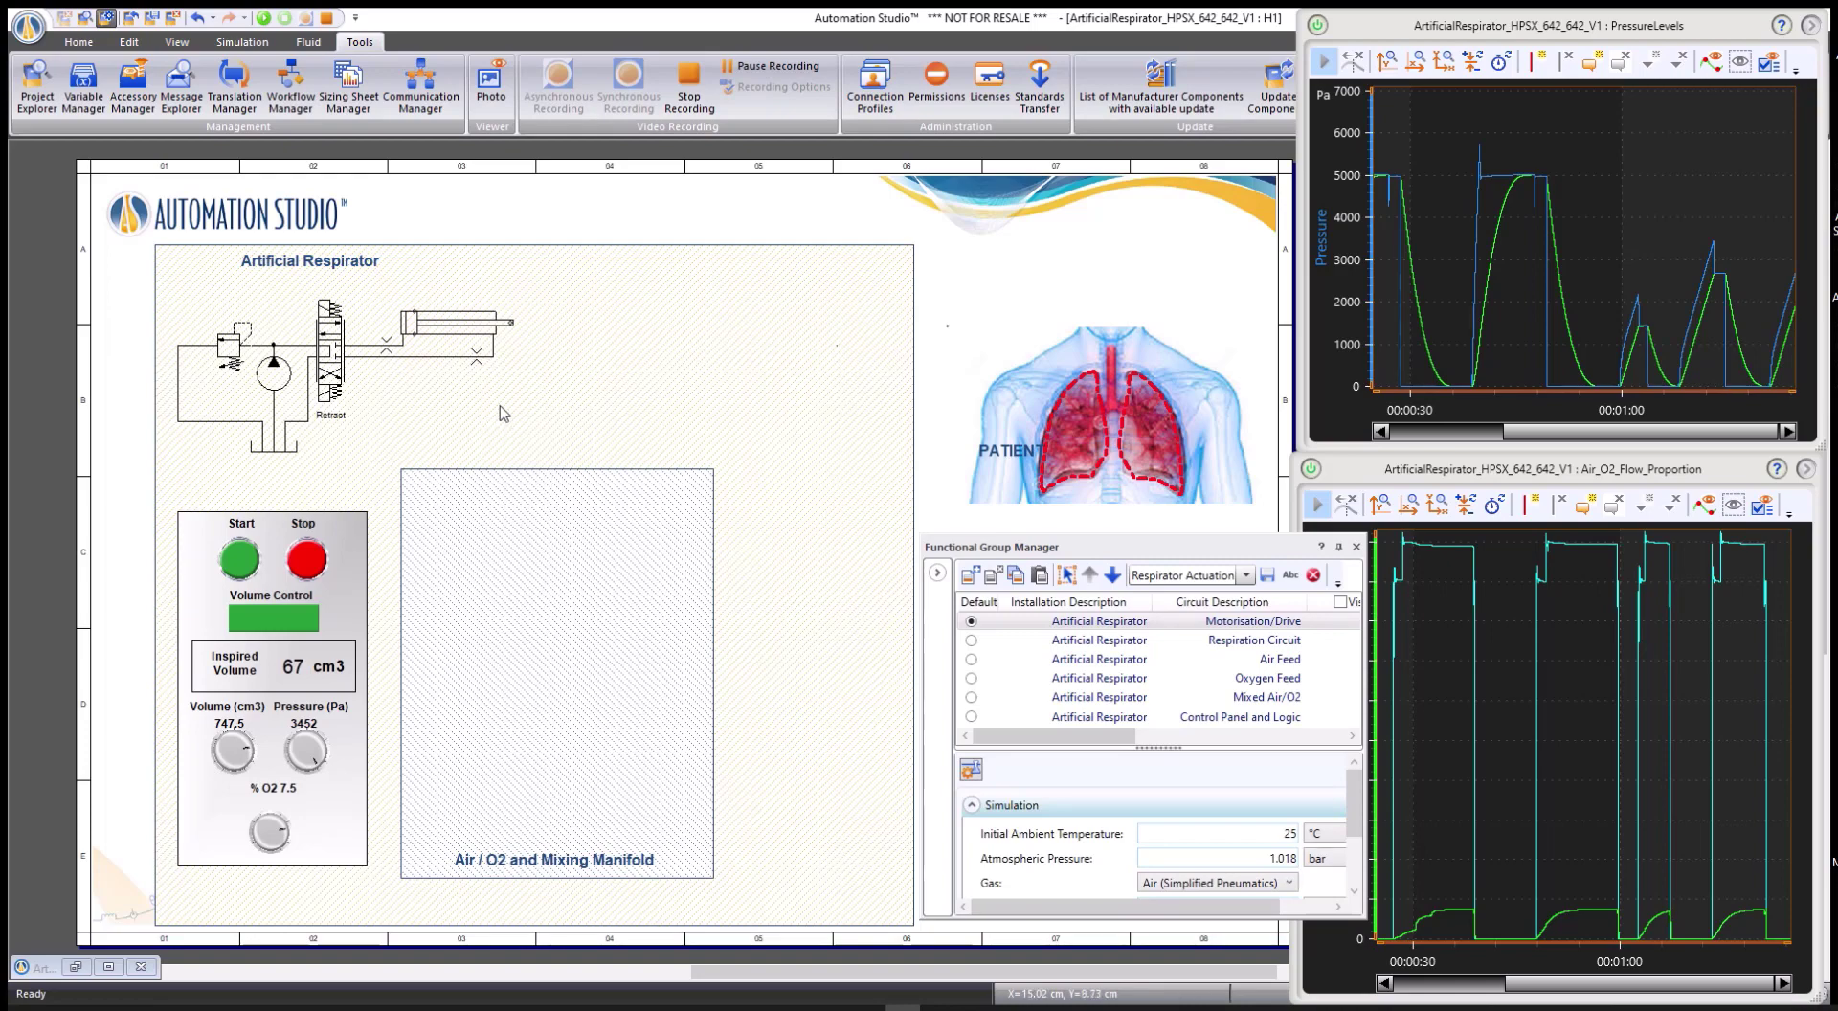
{"action": "left_click", "coordinate": [1246, 574]}
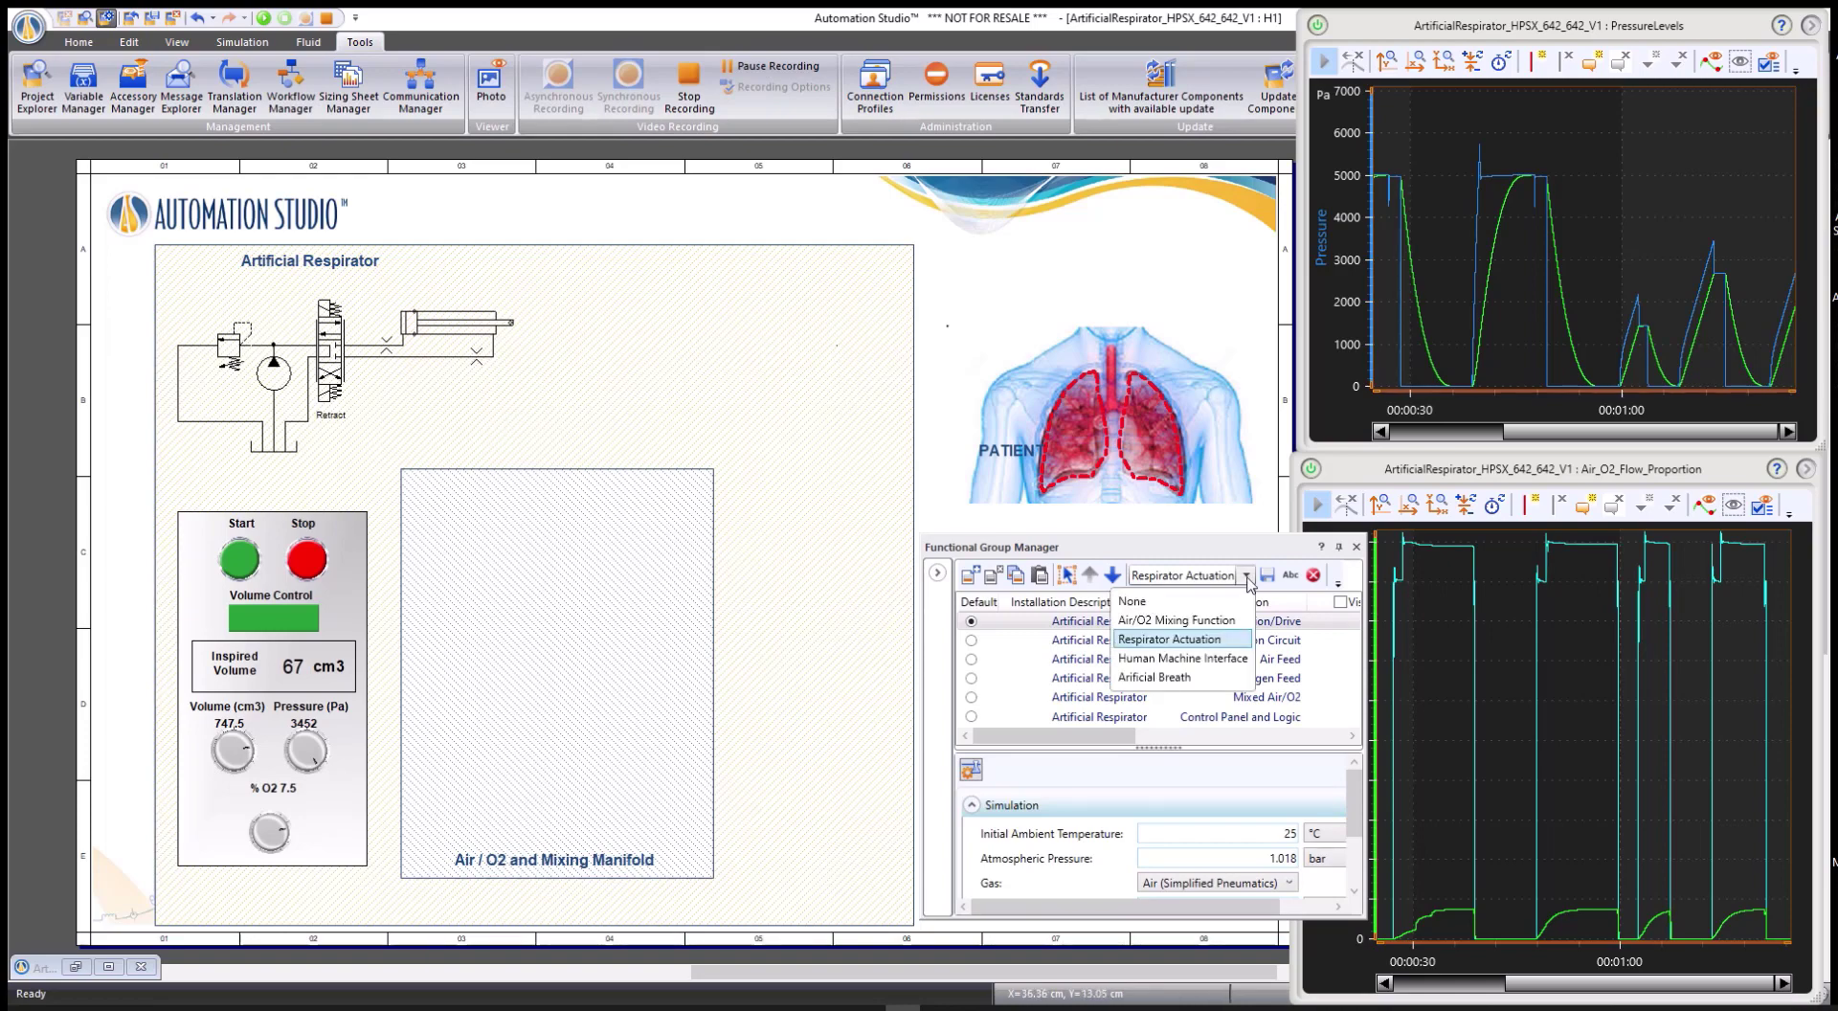
{"action": "left_click", "coordinate": [1232, 621]}
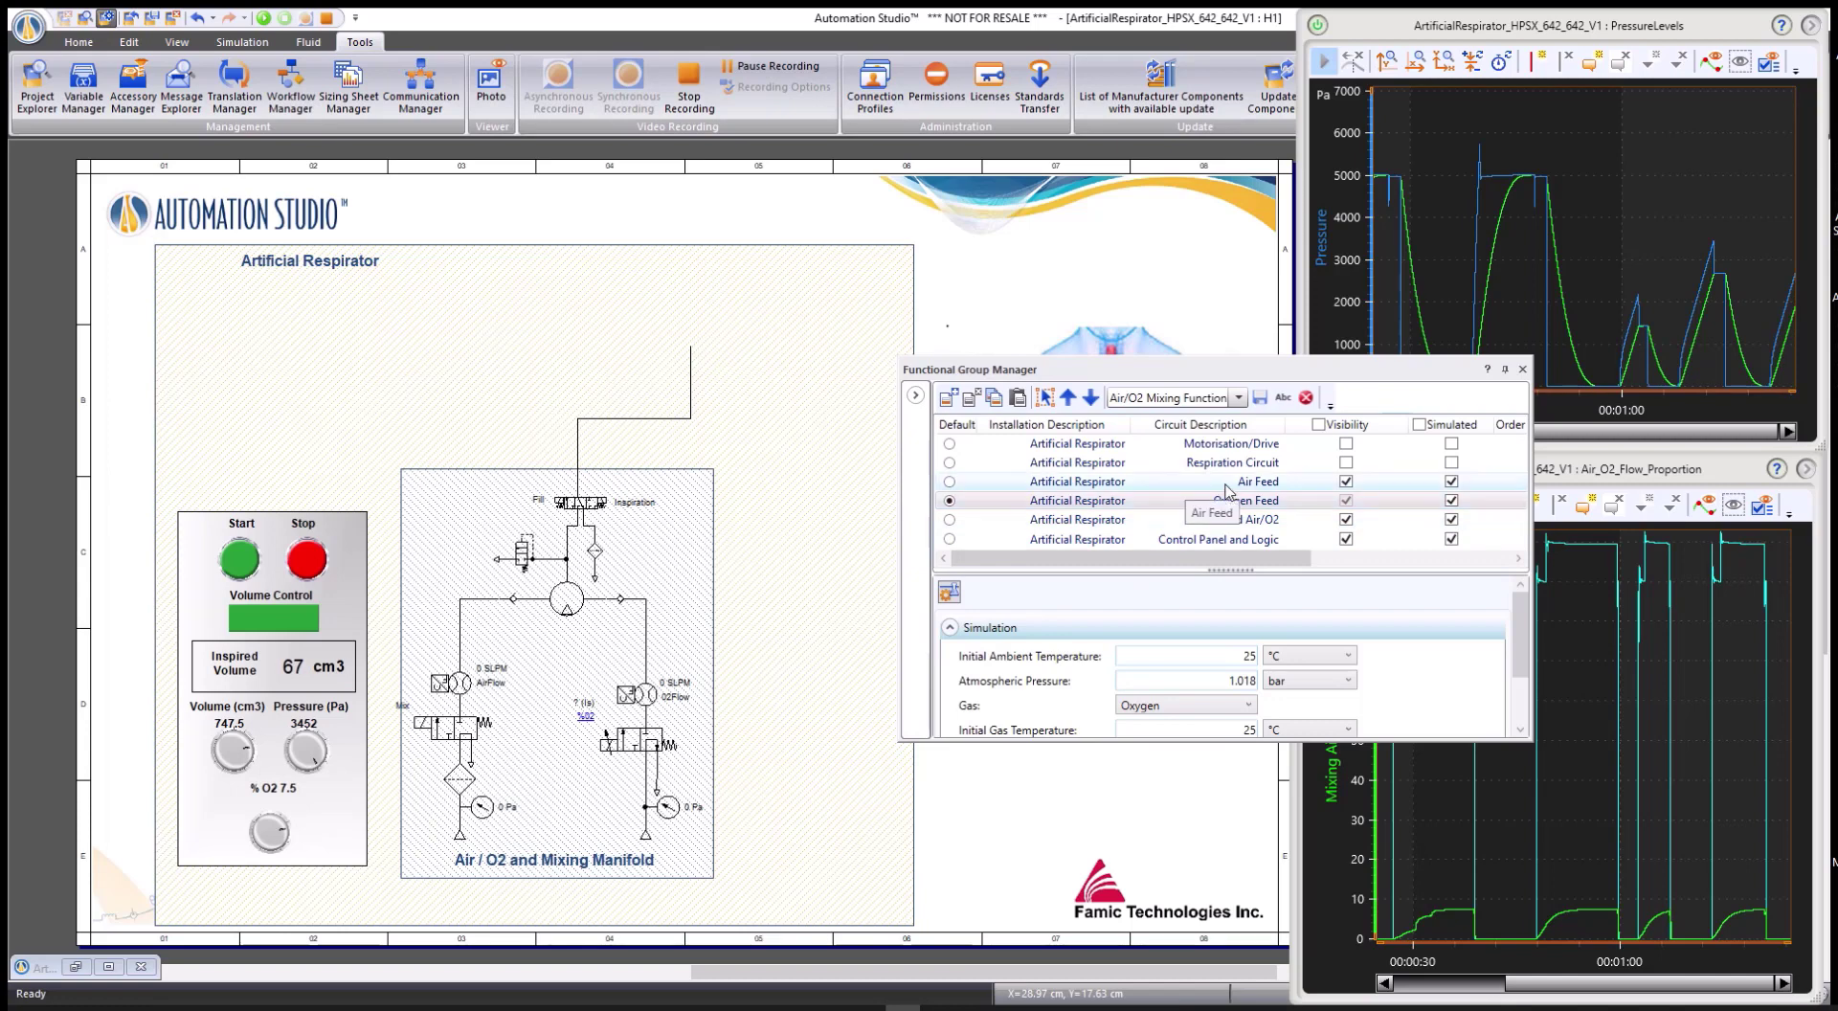
Review the Mixed Air/O2 properties, then select the Oxygen Feed and Air Feed components.
{"action": "left_click", "coordinate": [1218, 520]}
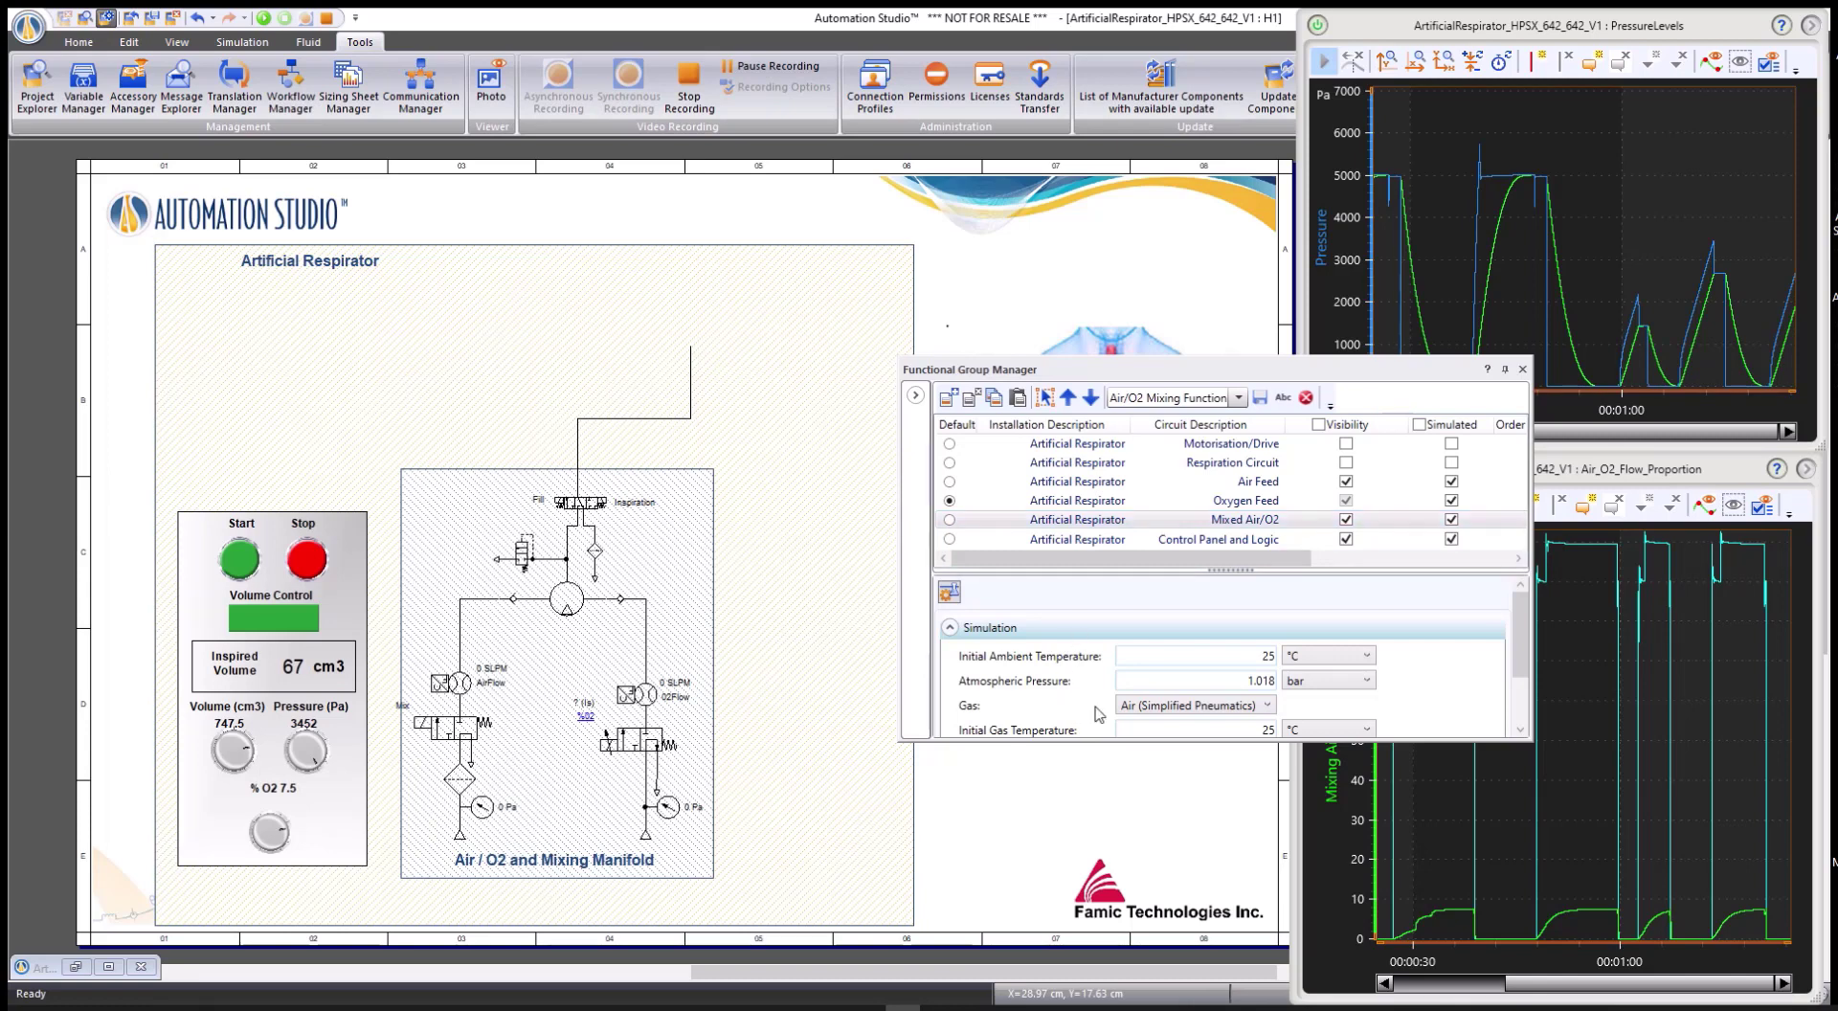
{"action": "left_click_drag", "start_coordinate": [1124, 739], "coordinate": [1105, 784]}
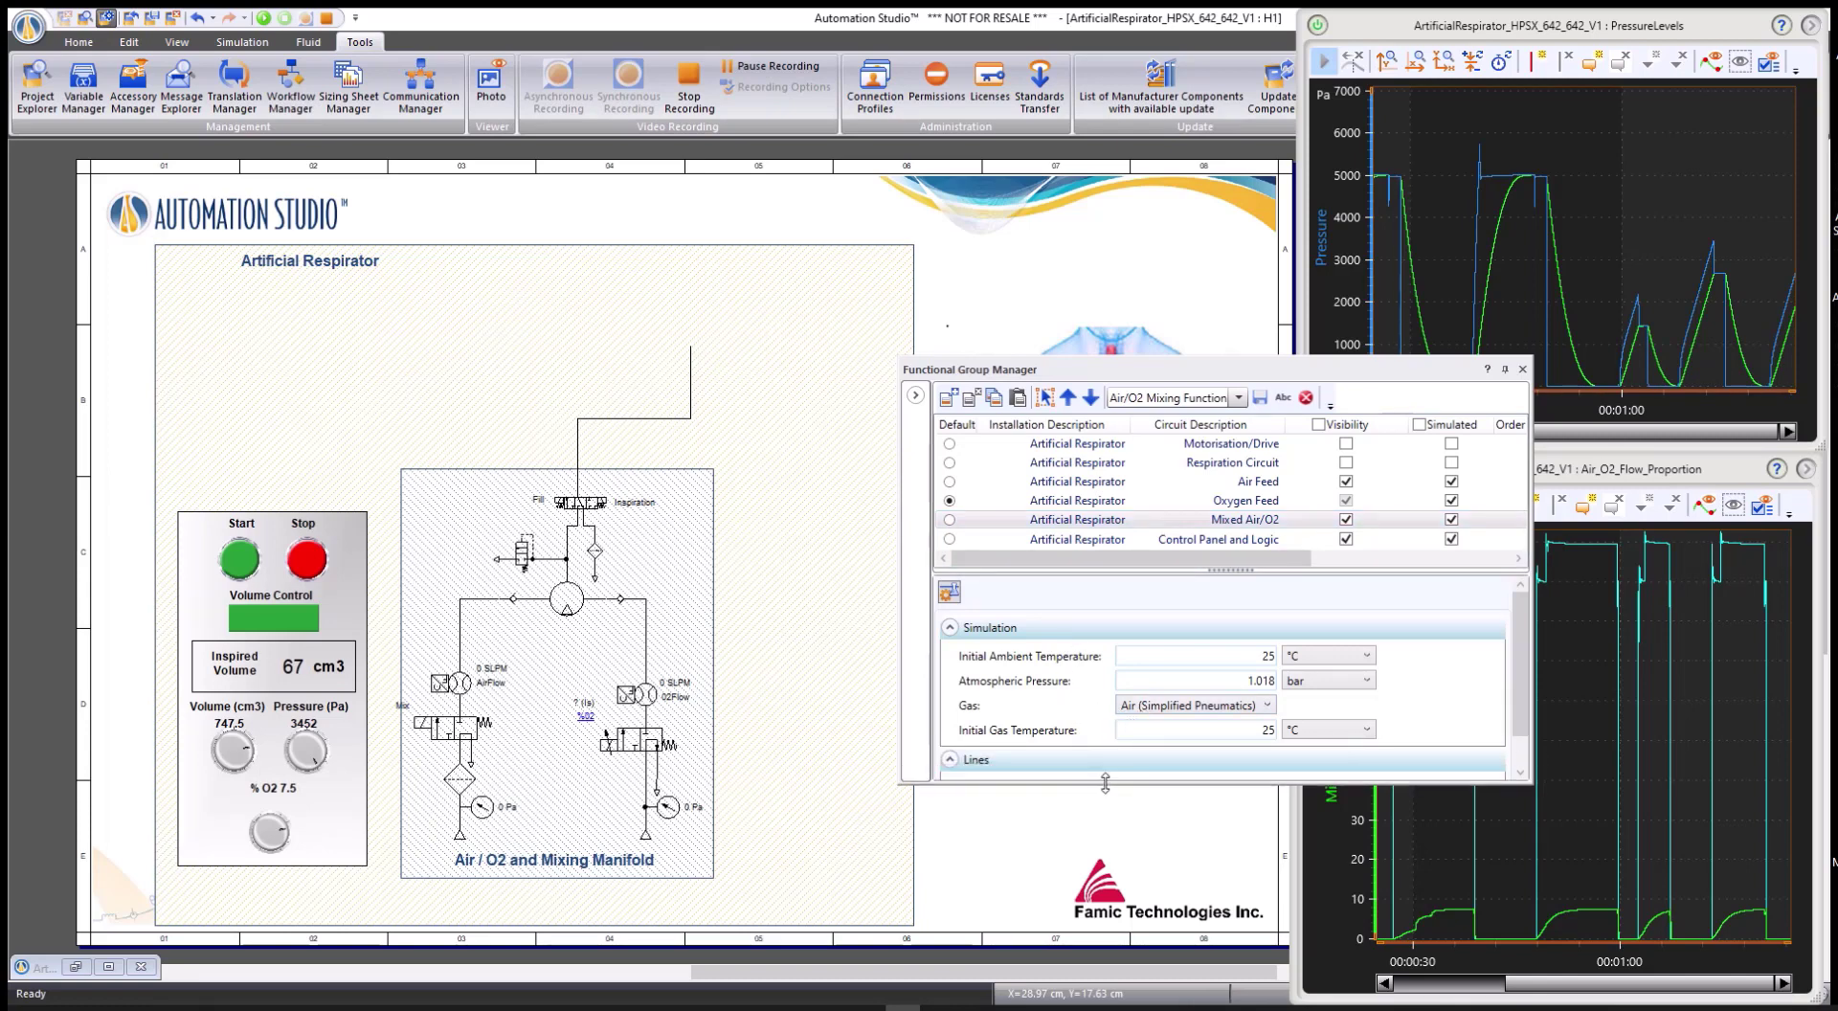
{"action": "left_click", "coordinate": [1242, 503]}
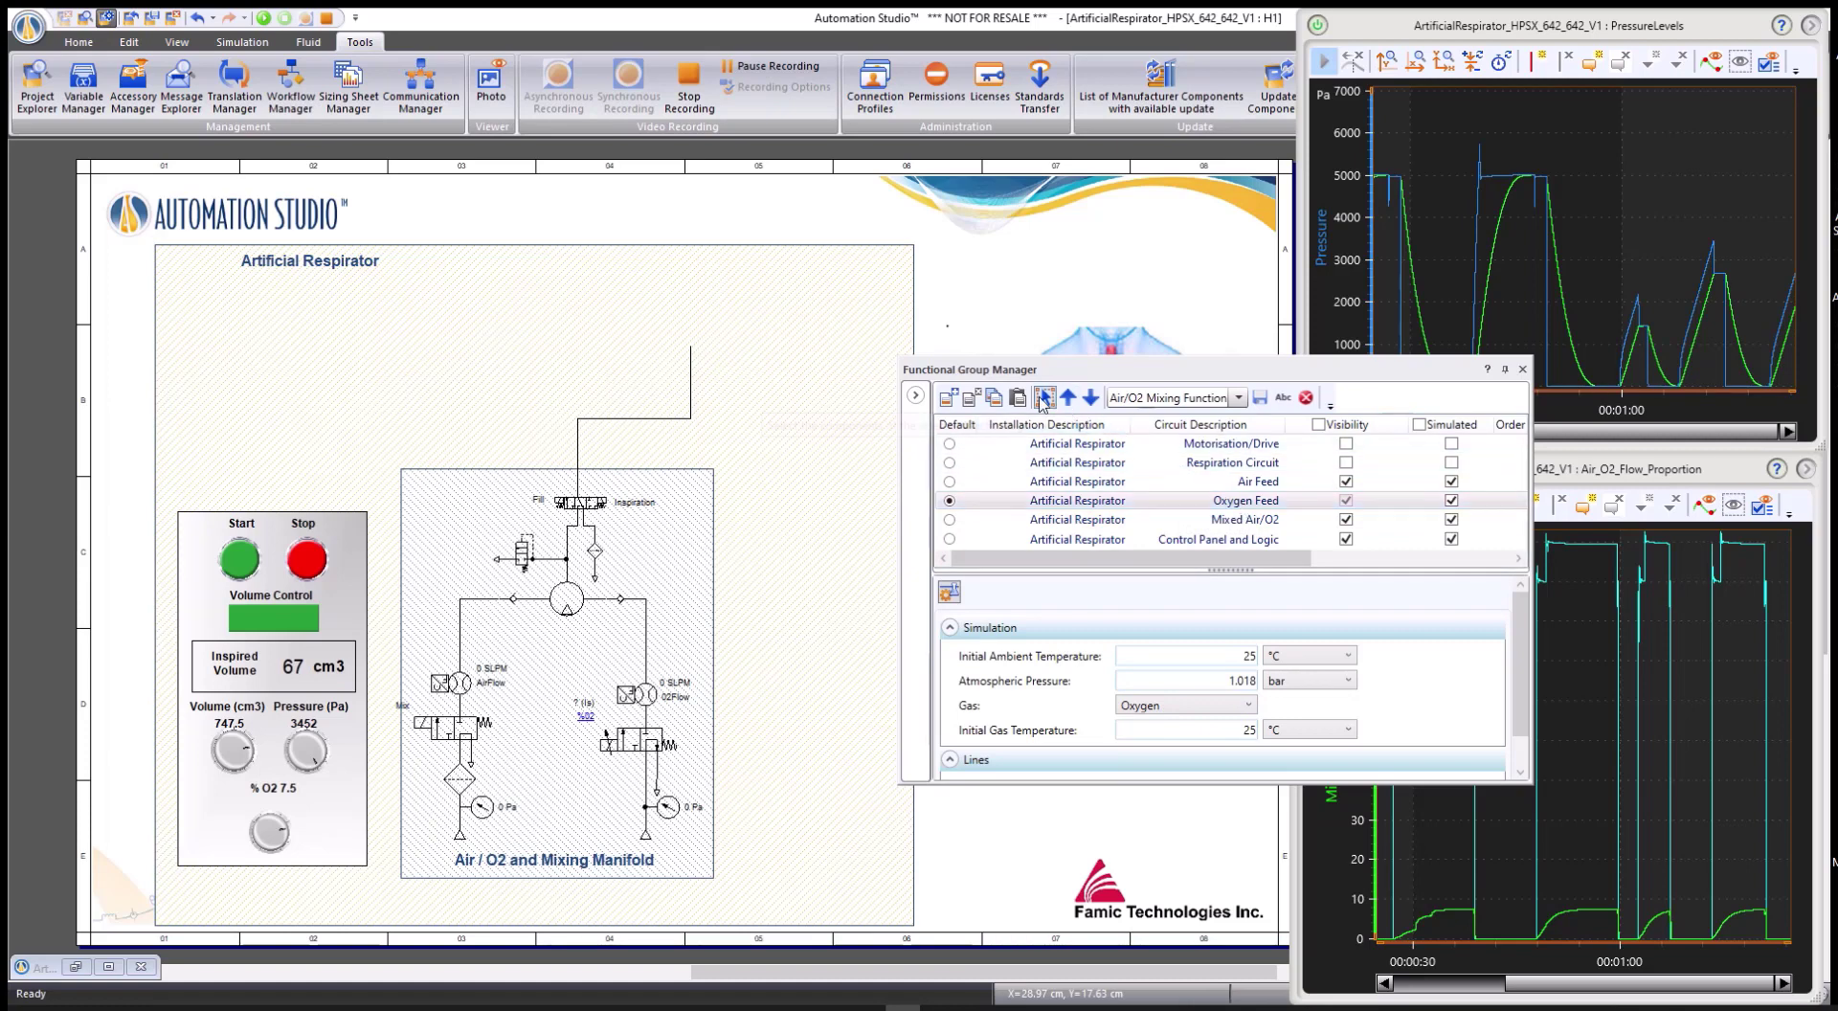
{"action": "left_click", "coordinate": [1044, 398]}
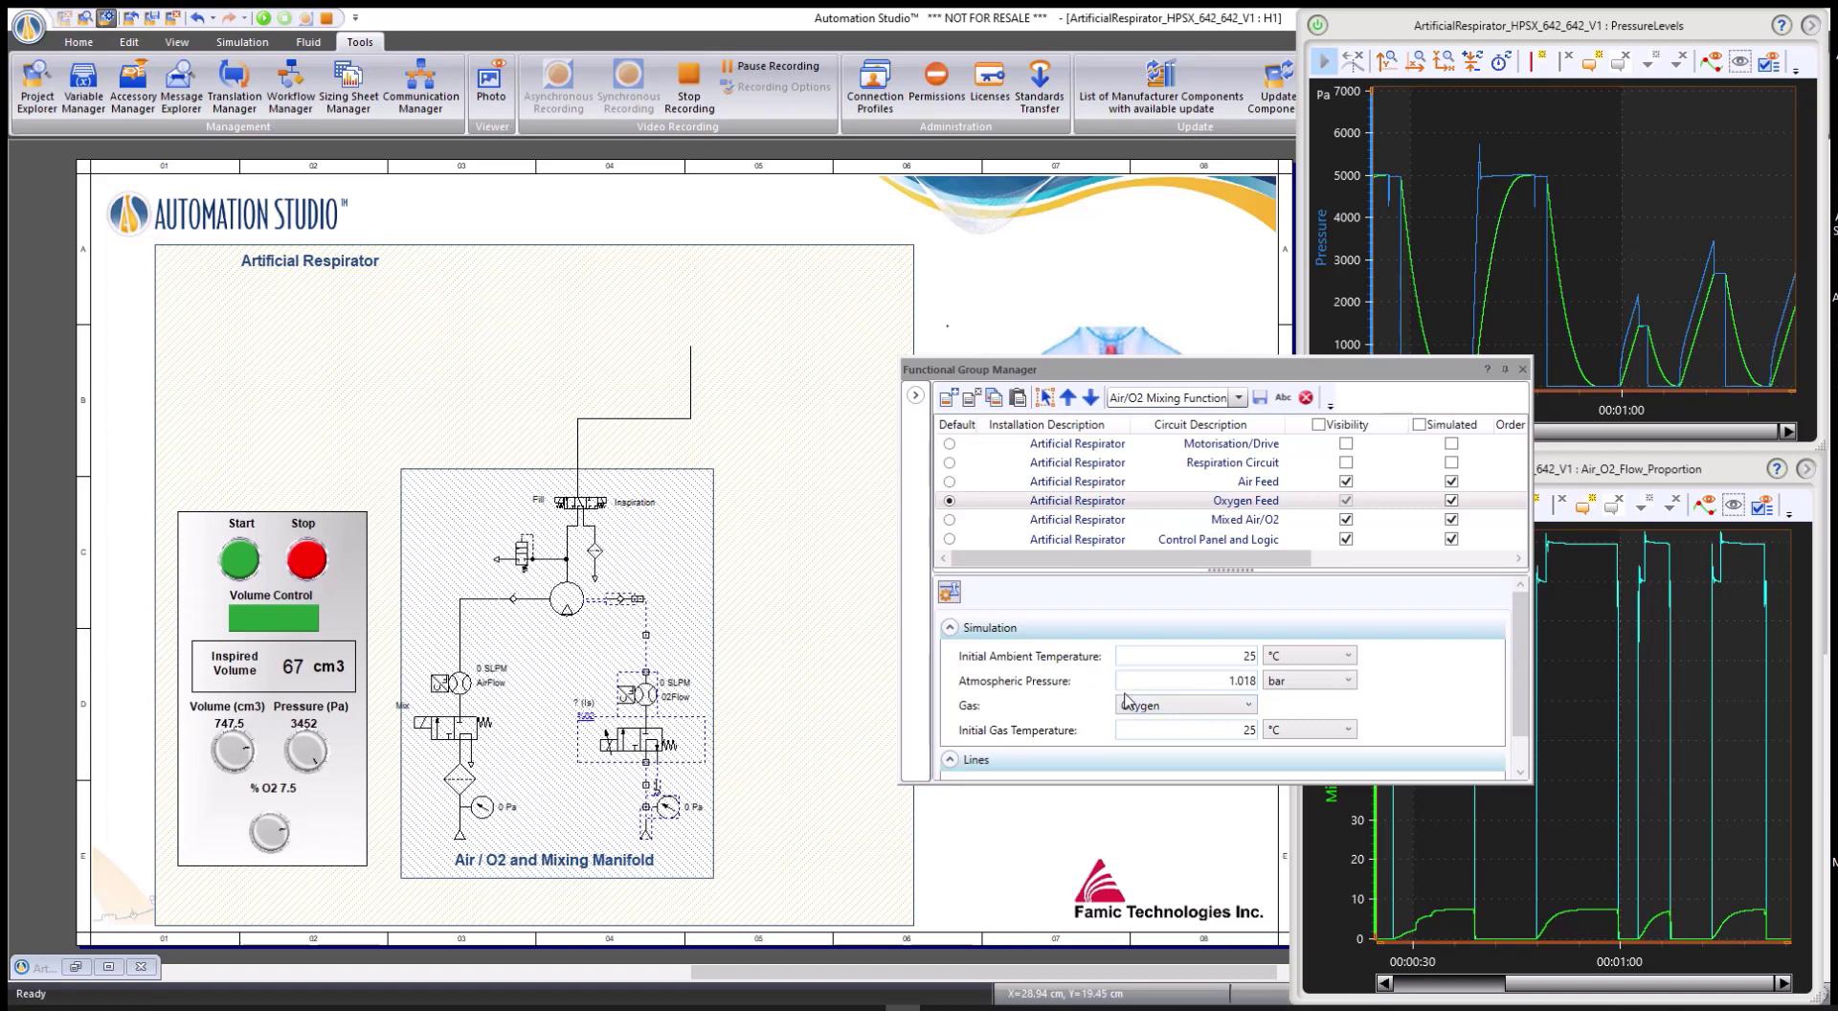
{"action": "left_click", "coordinate": [1126, 484]}
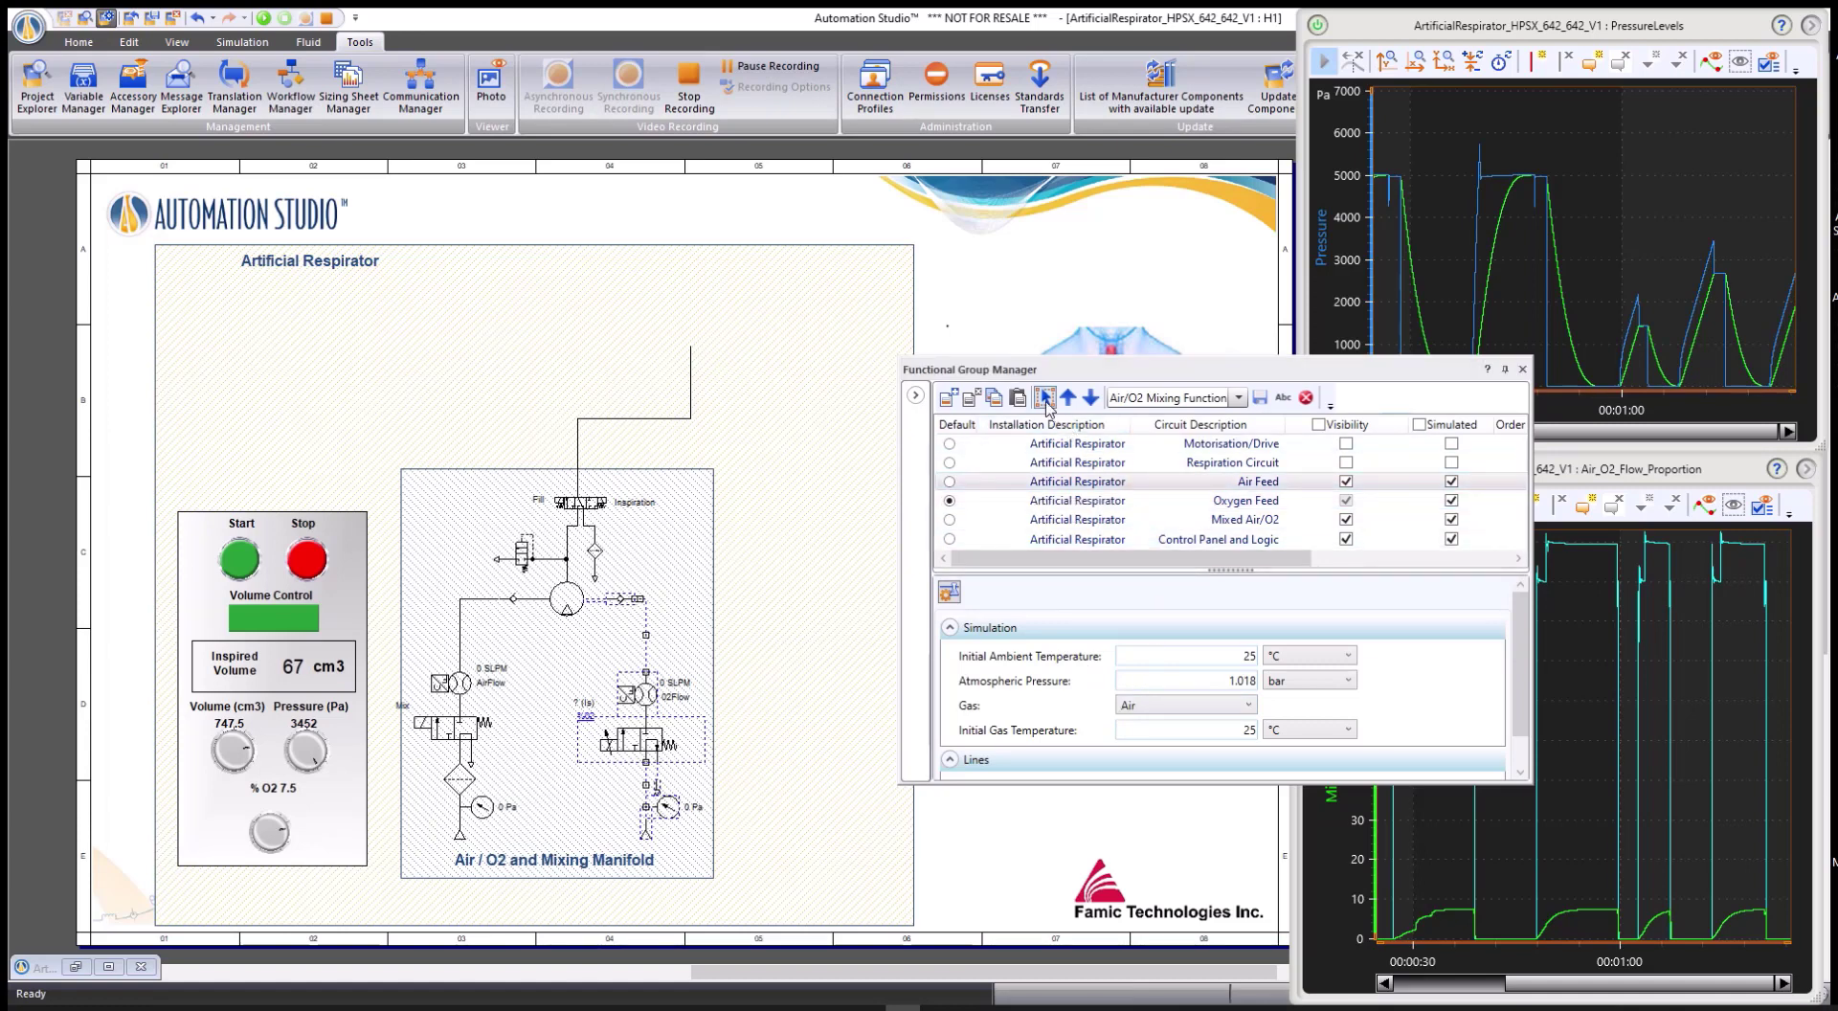
{"action": "left_click", "coordinate": [1046, 398]}
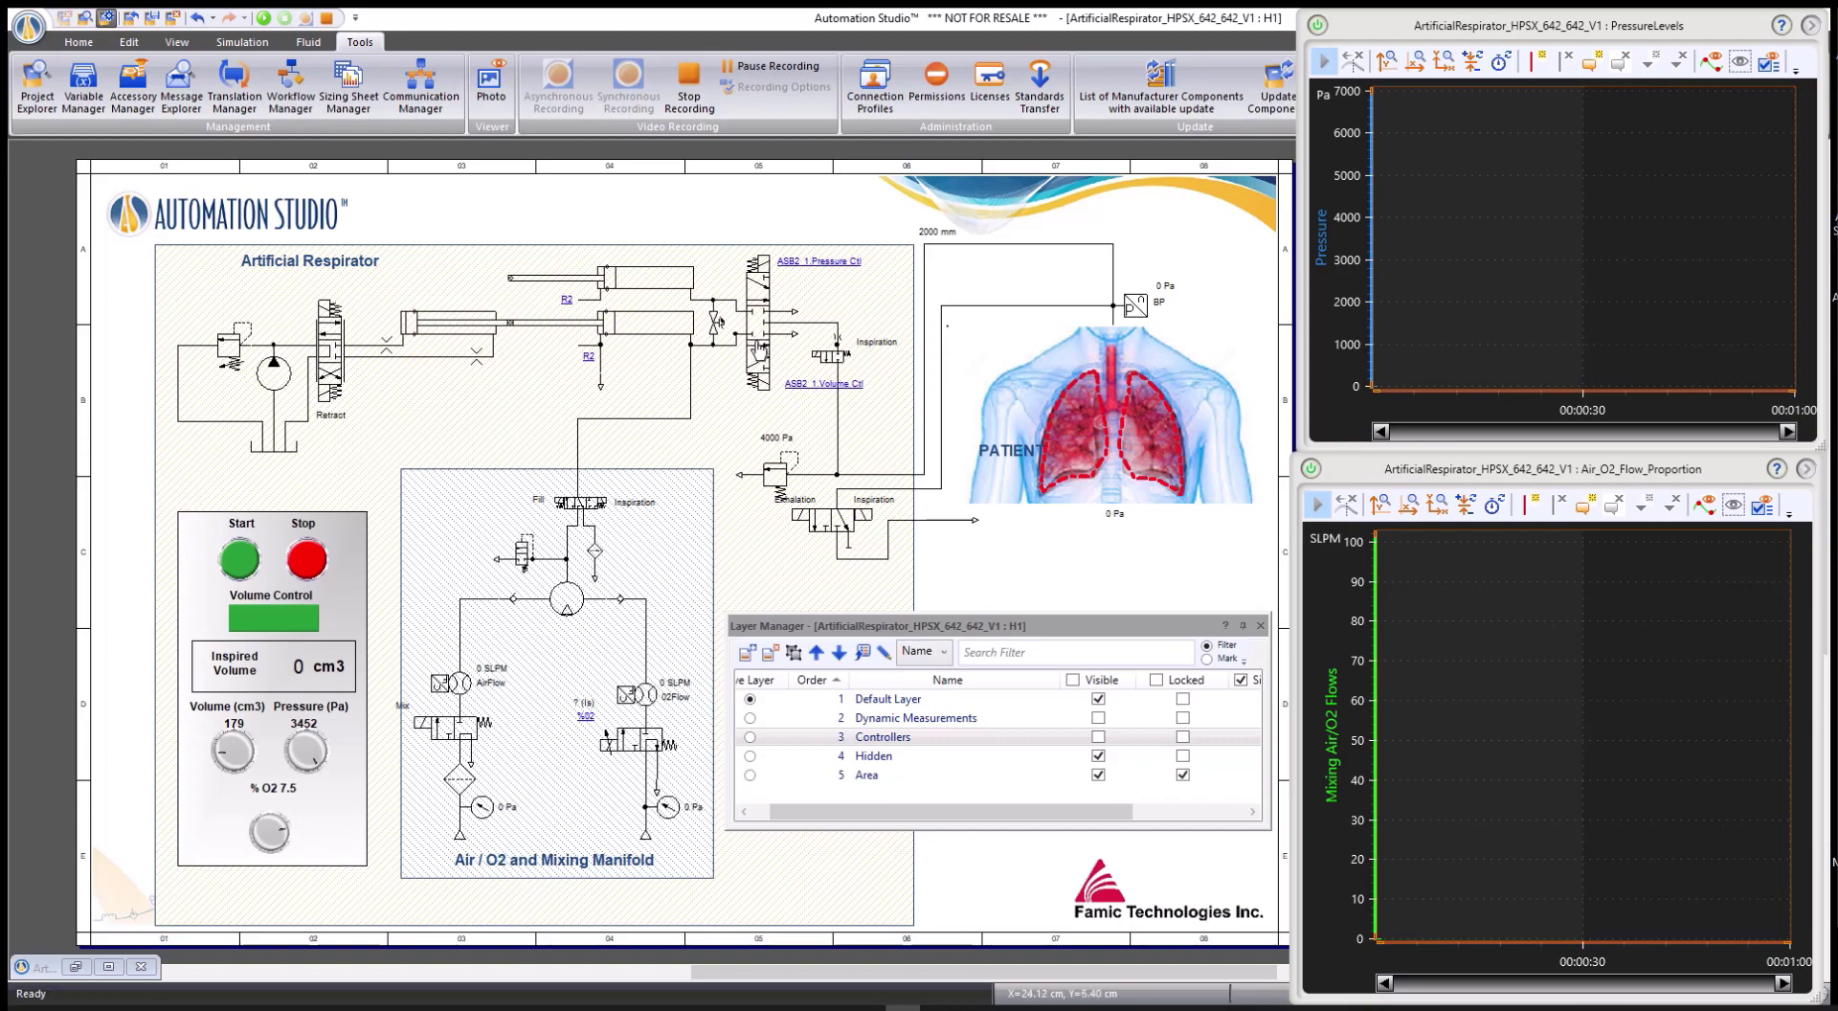
{"action": "double_click", "coordinate": [759, 354]}
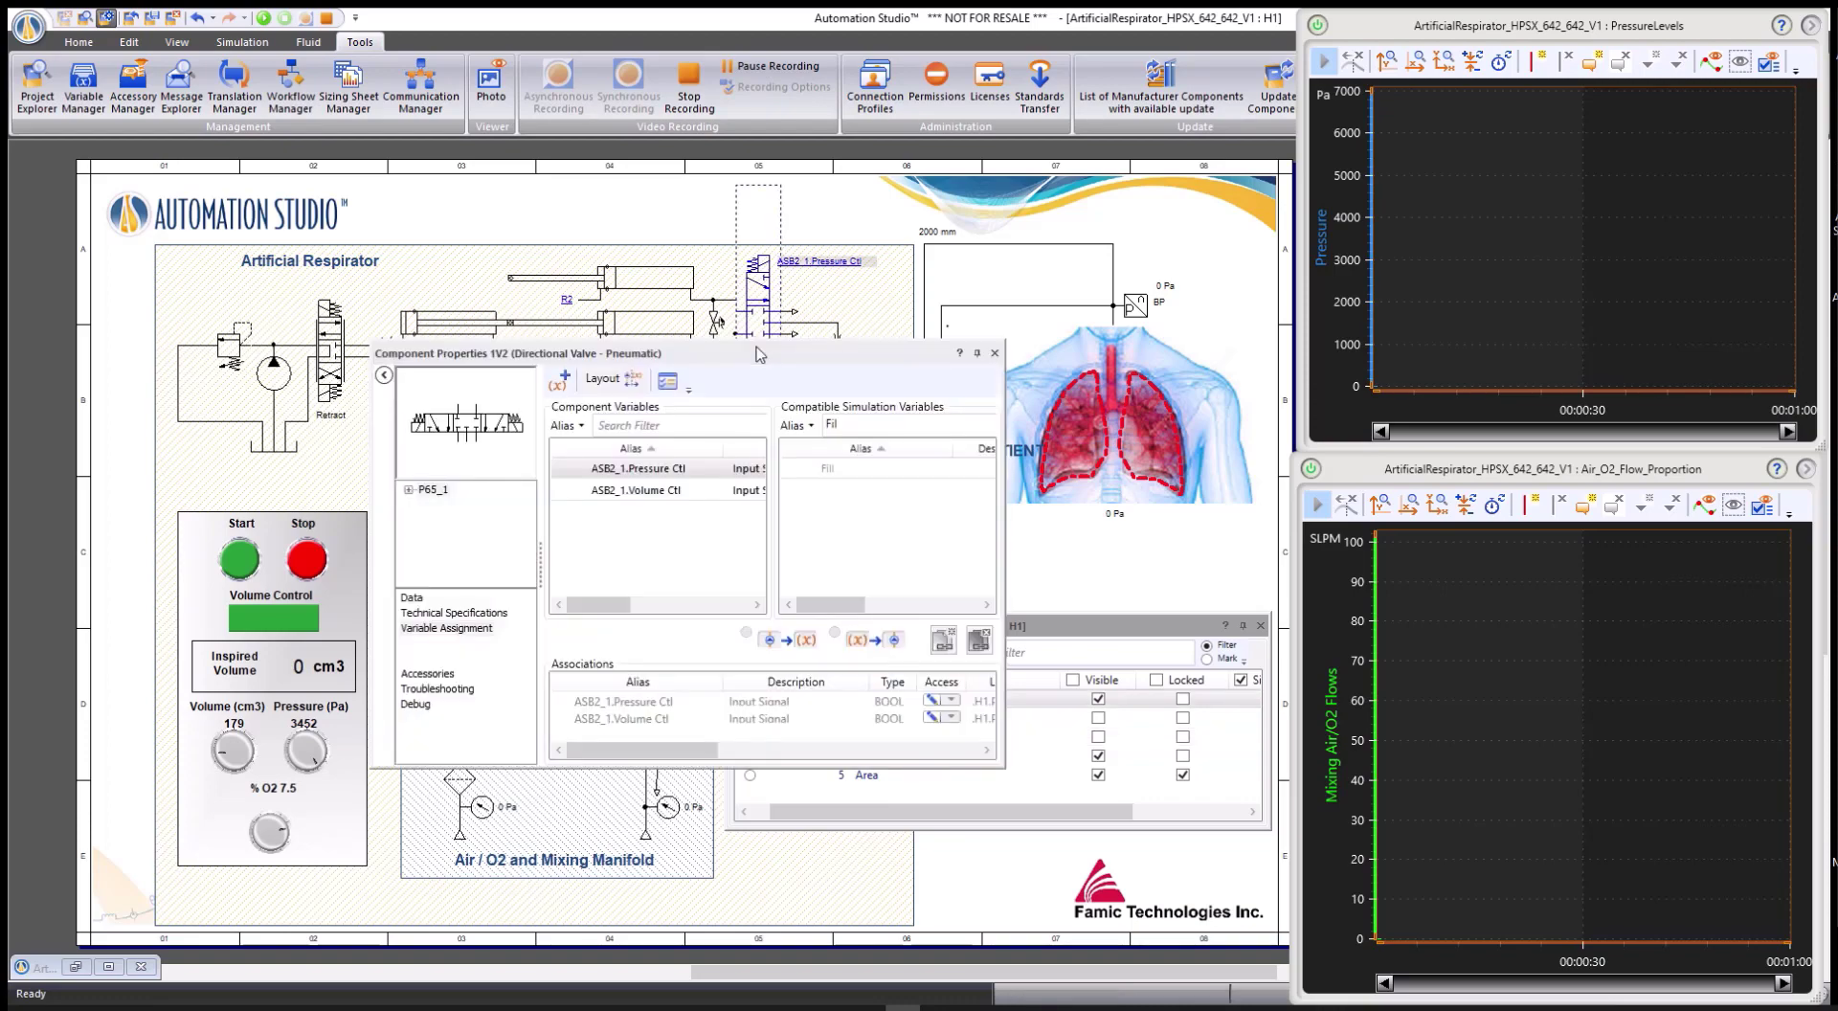
{"action": "left_click_drag", "start_coordinate": [759, 355], "coordinate": [818, 410]}
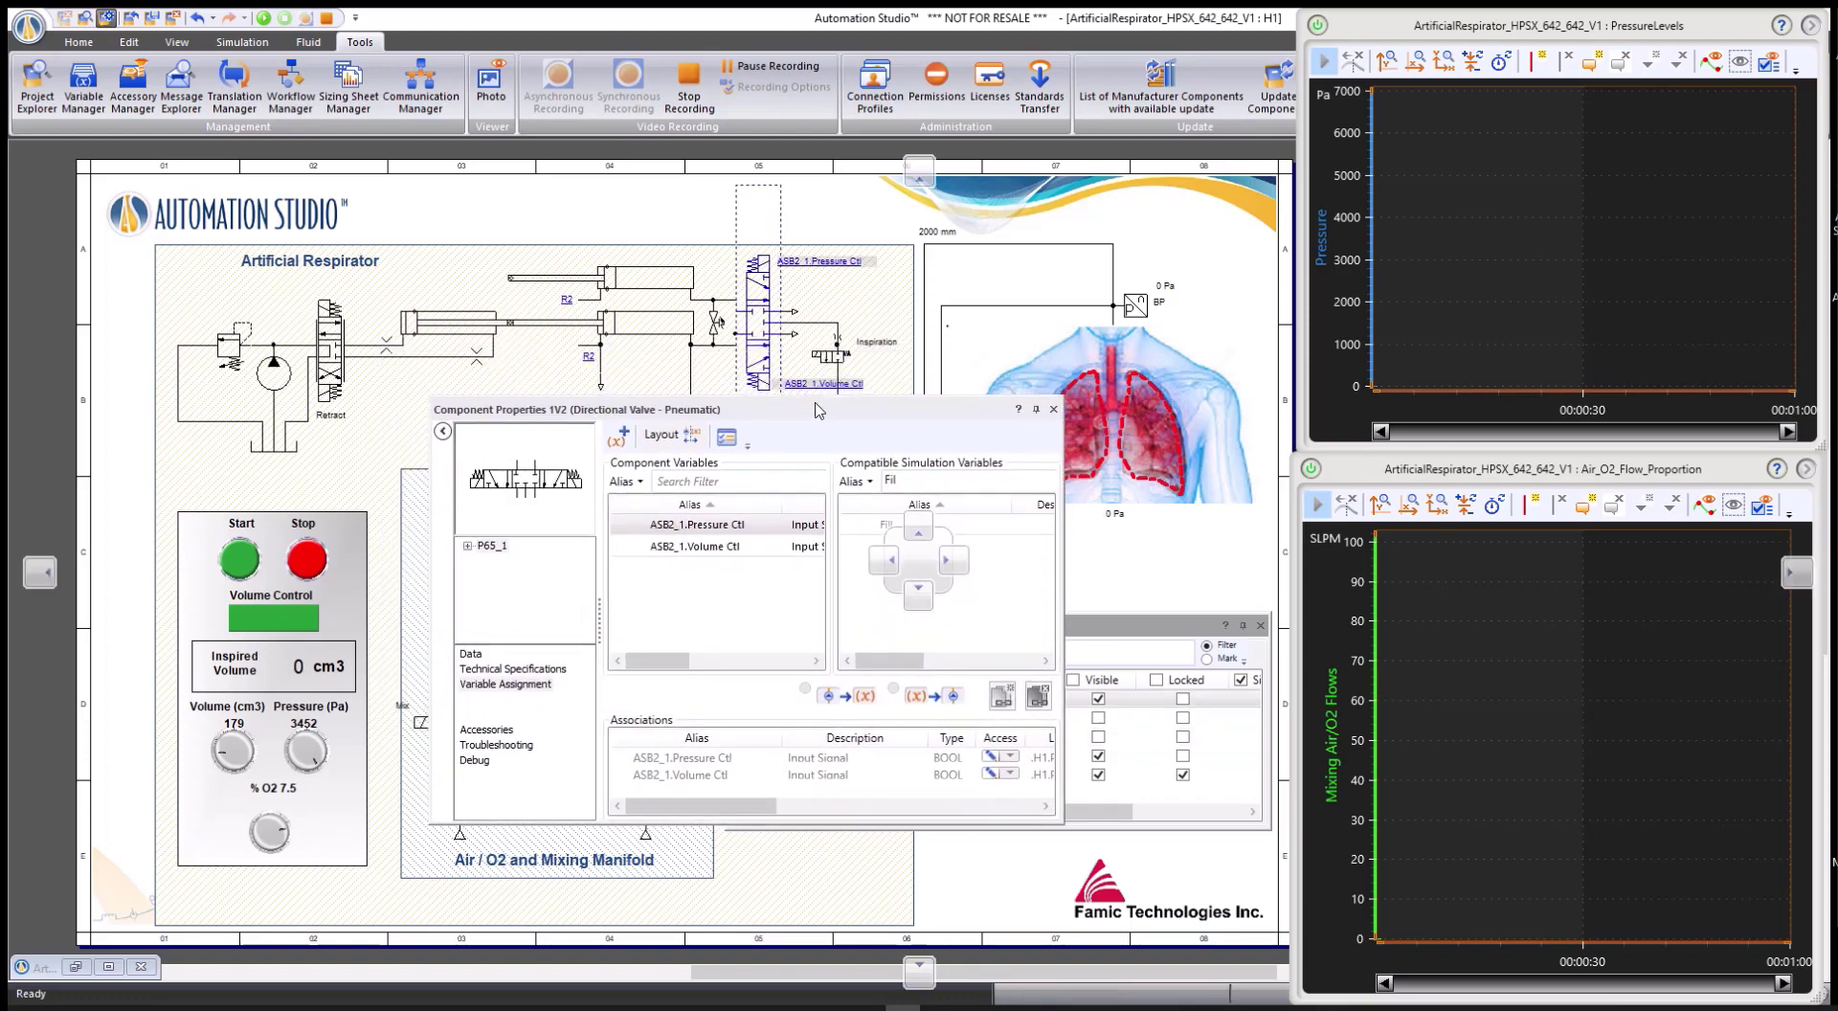
{"action": "left_click", "coordinate": [517, 671]}
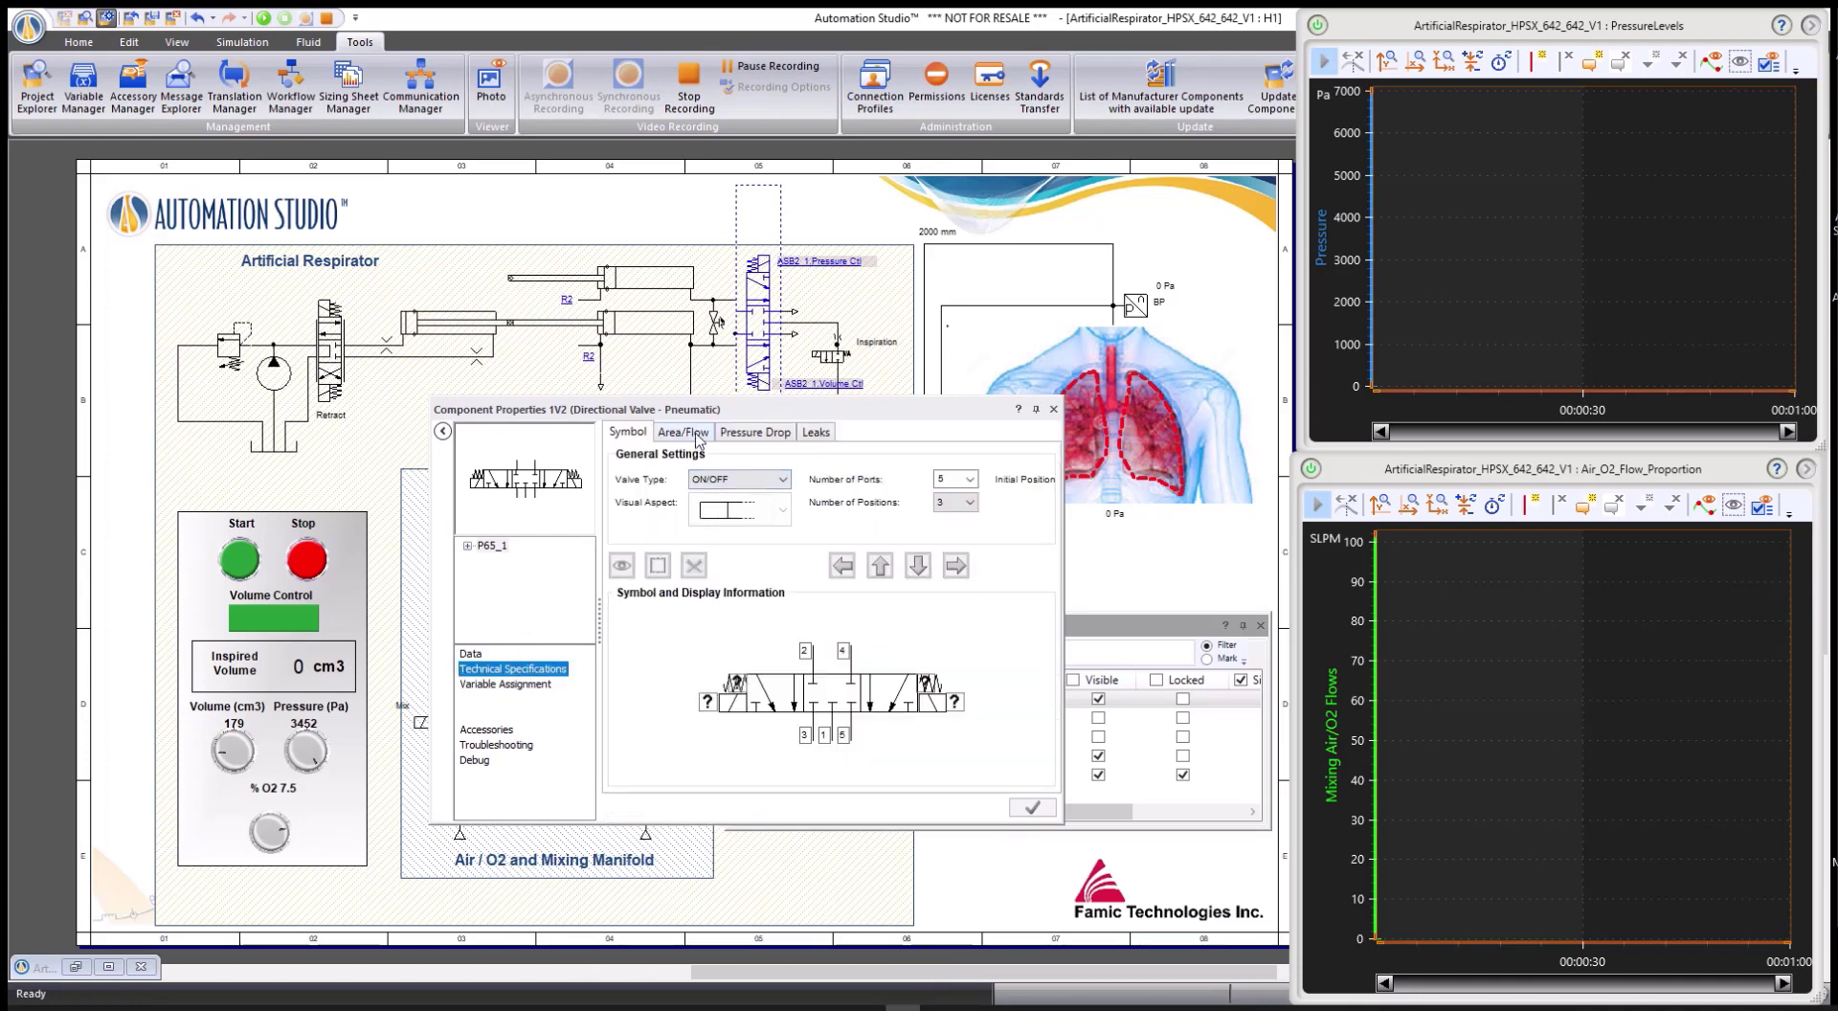
{"action": "left_click", "coordinate": [697, 436]}
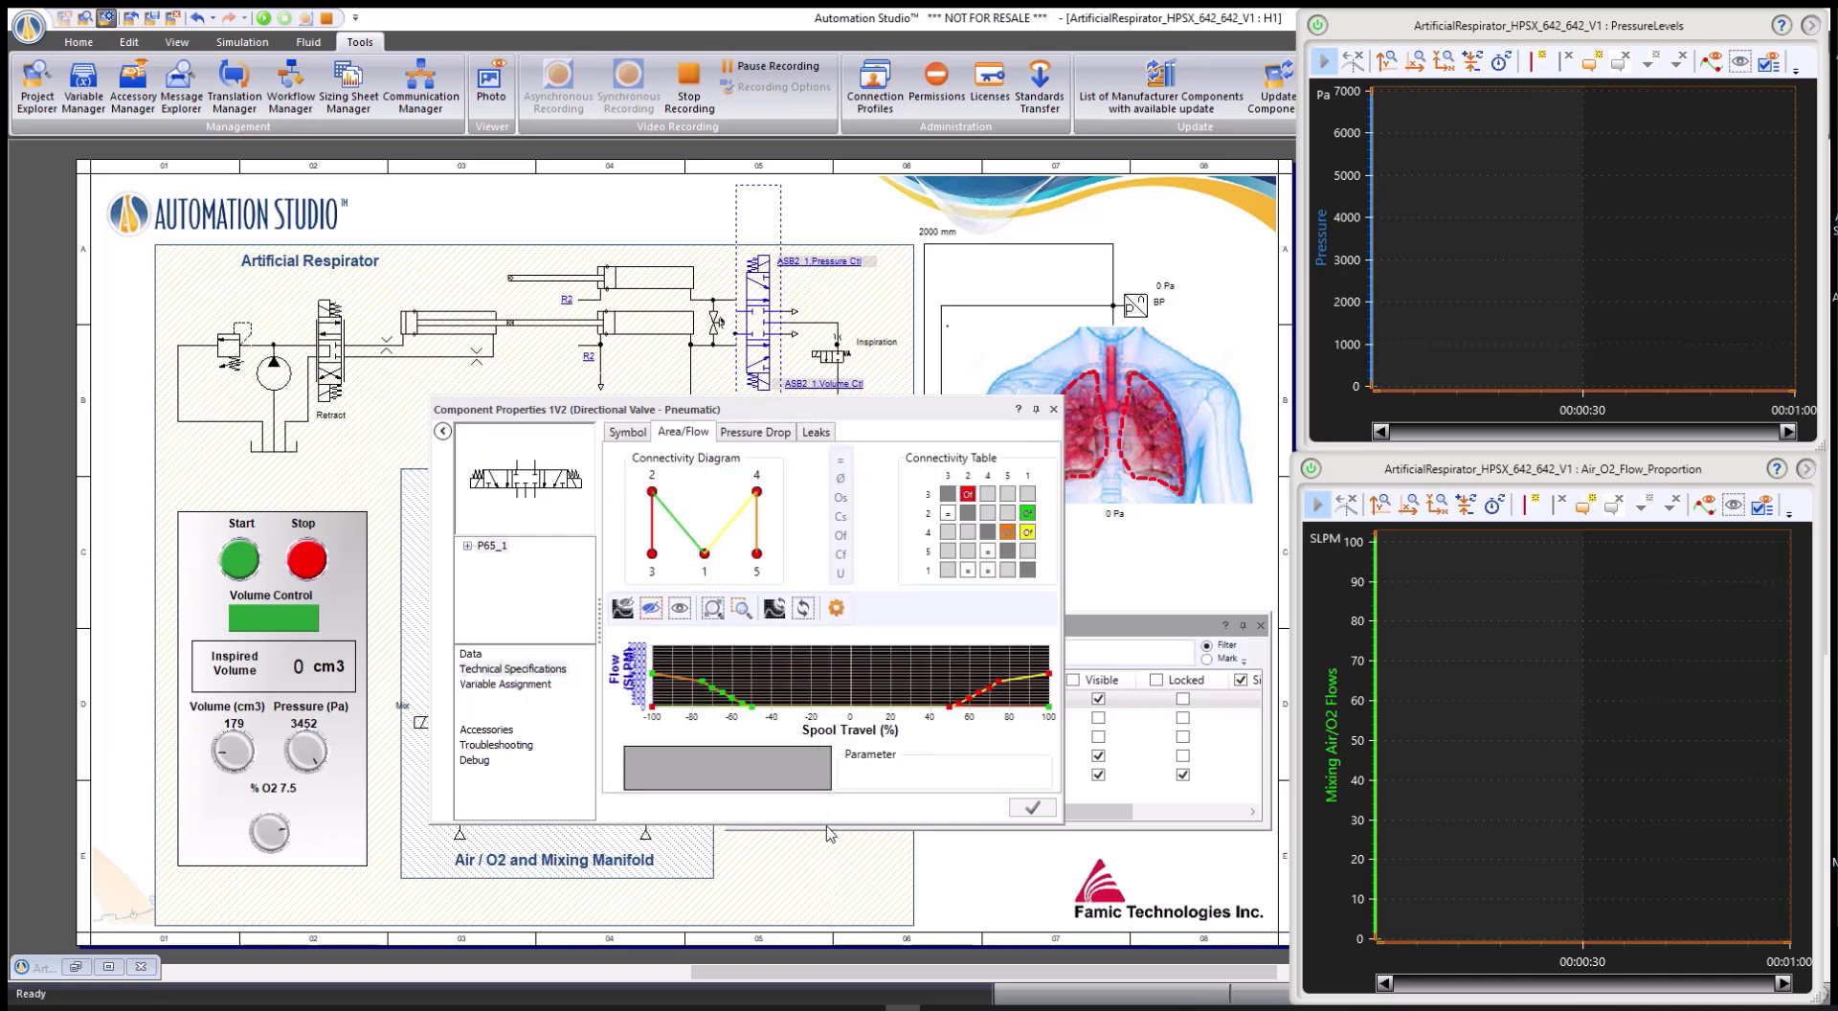
{"action": "left_click_drag", "start_coordinate": [826, 821], "coordinate": [829, 895]}
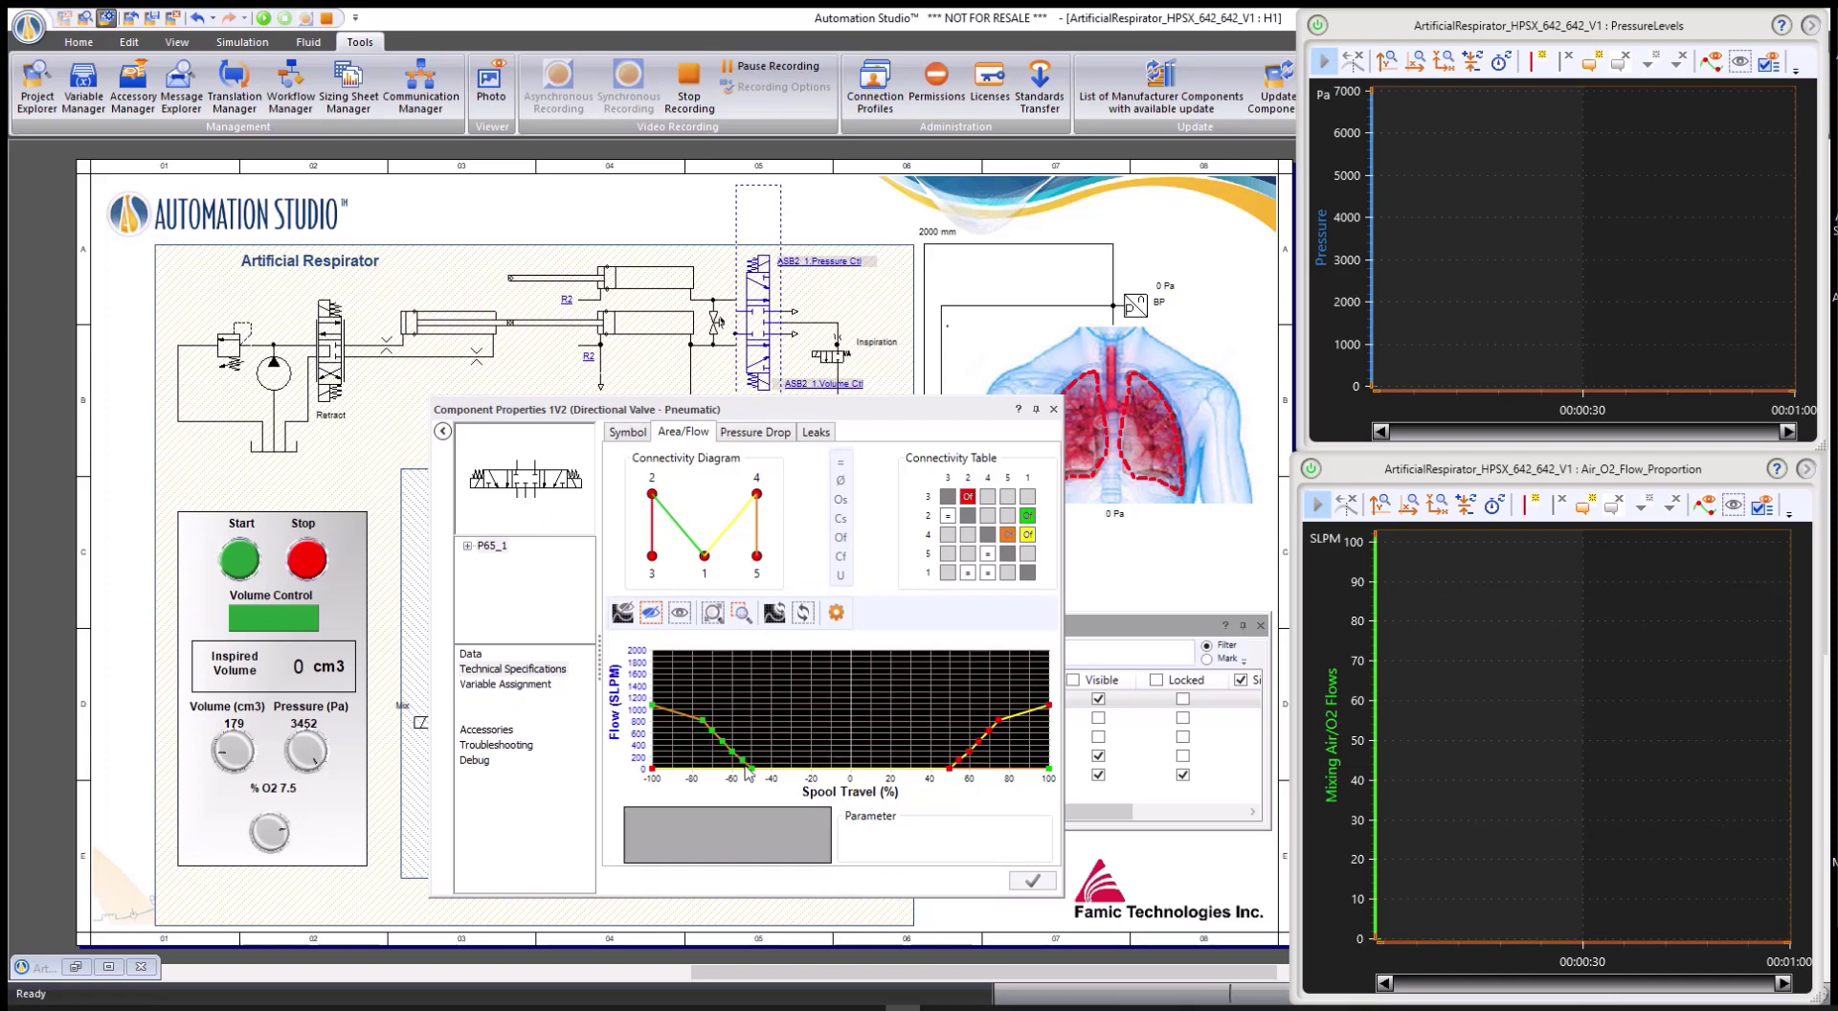
{"action": "left_click", "coordinate": [764, 433]}
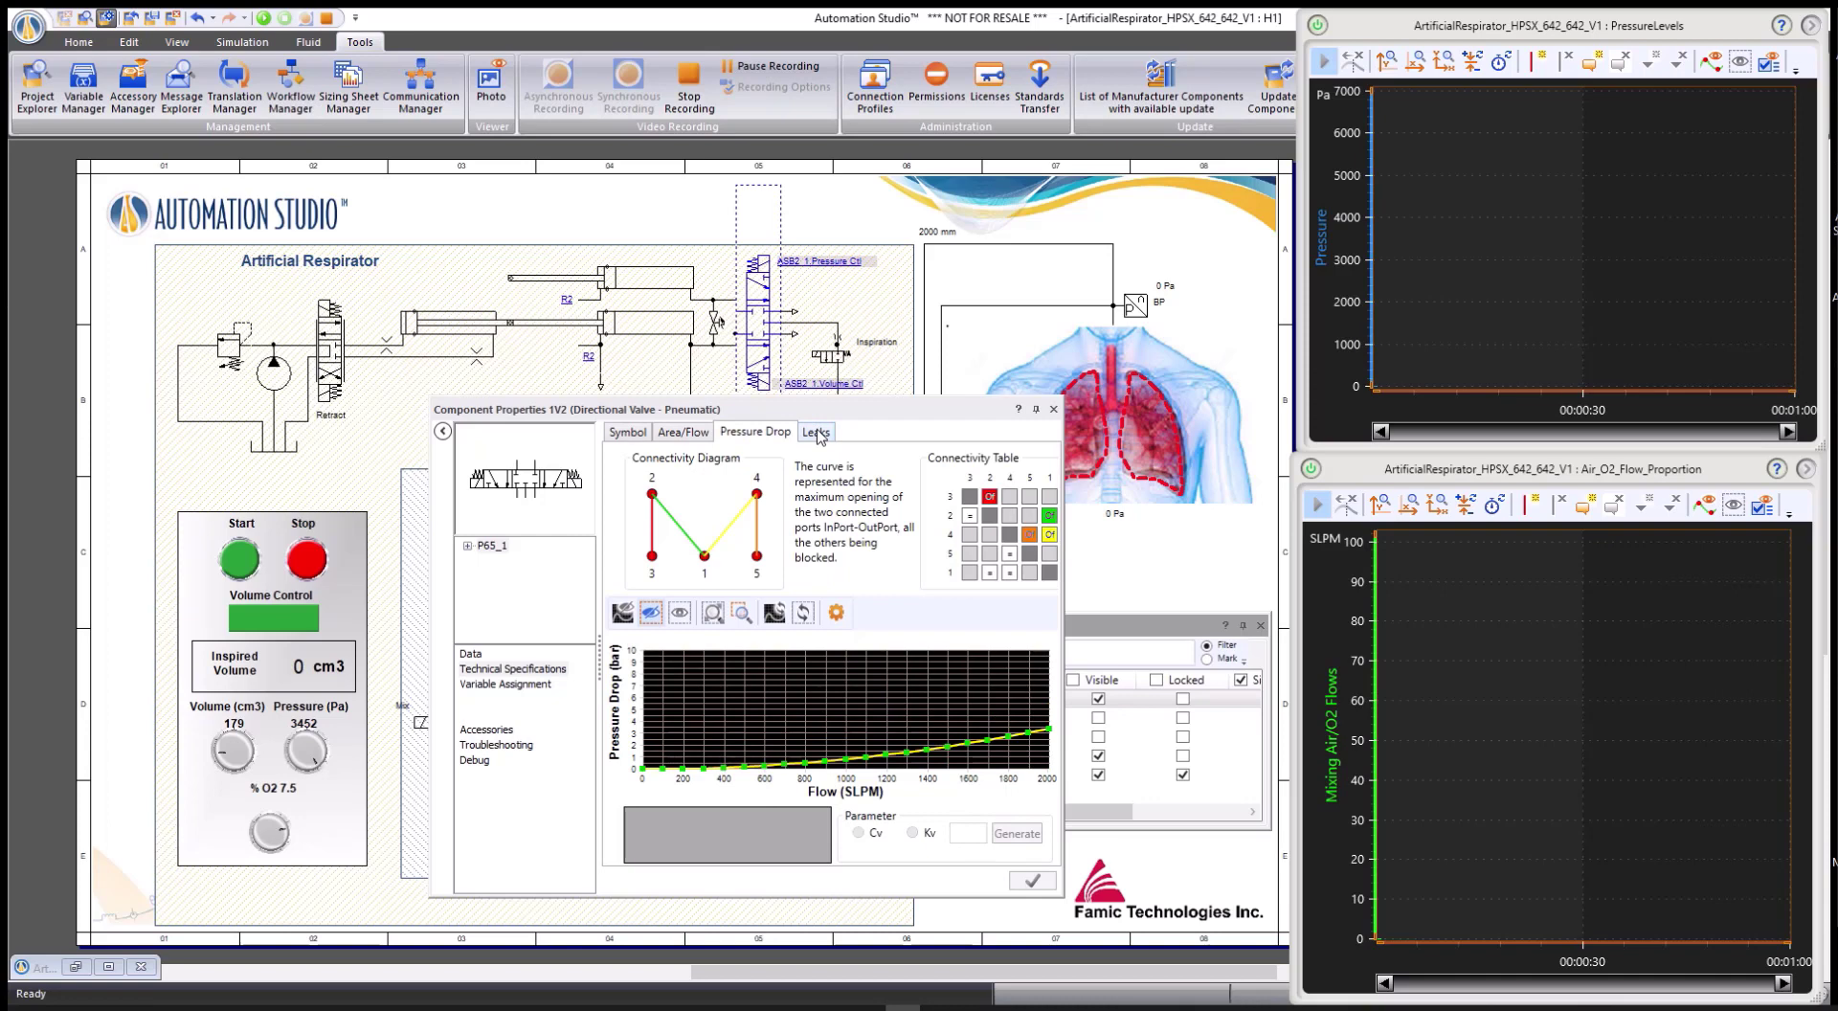
{"action": "left_click", "coordinate": [1055, 410]}
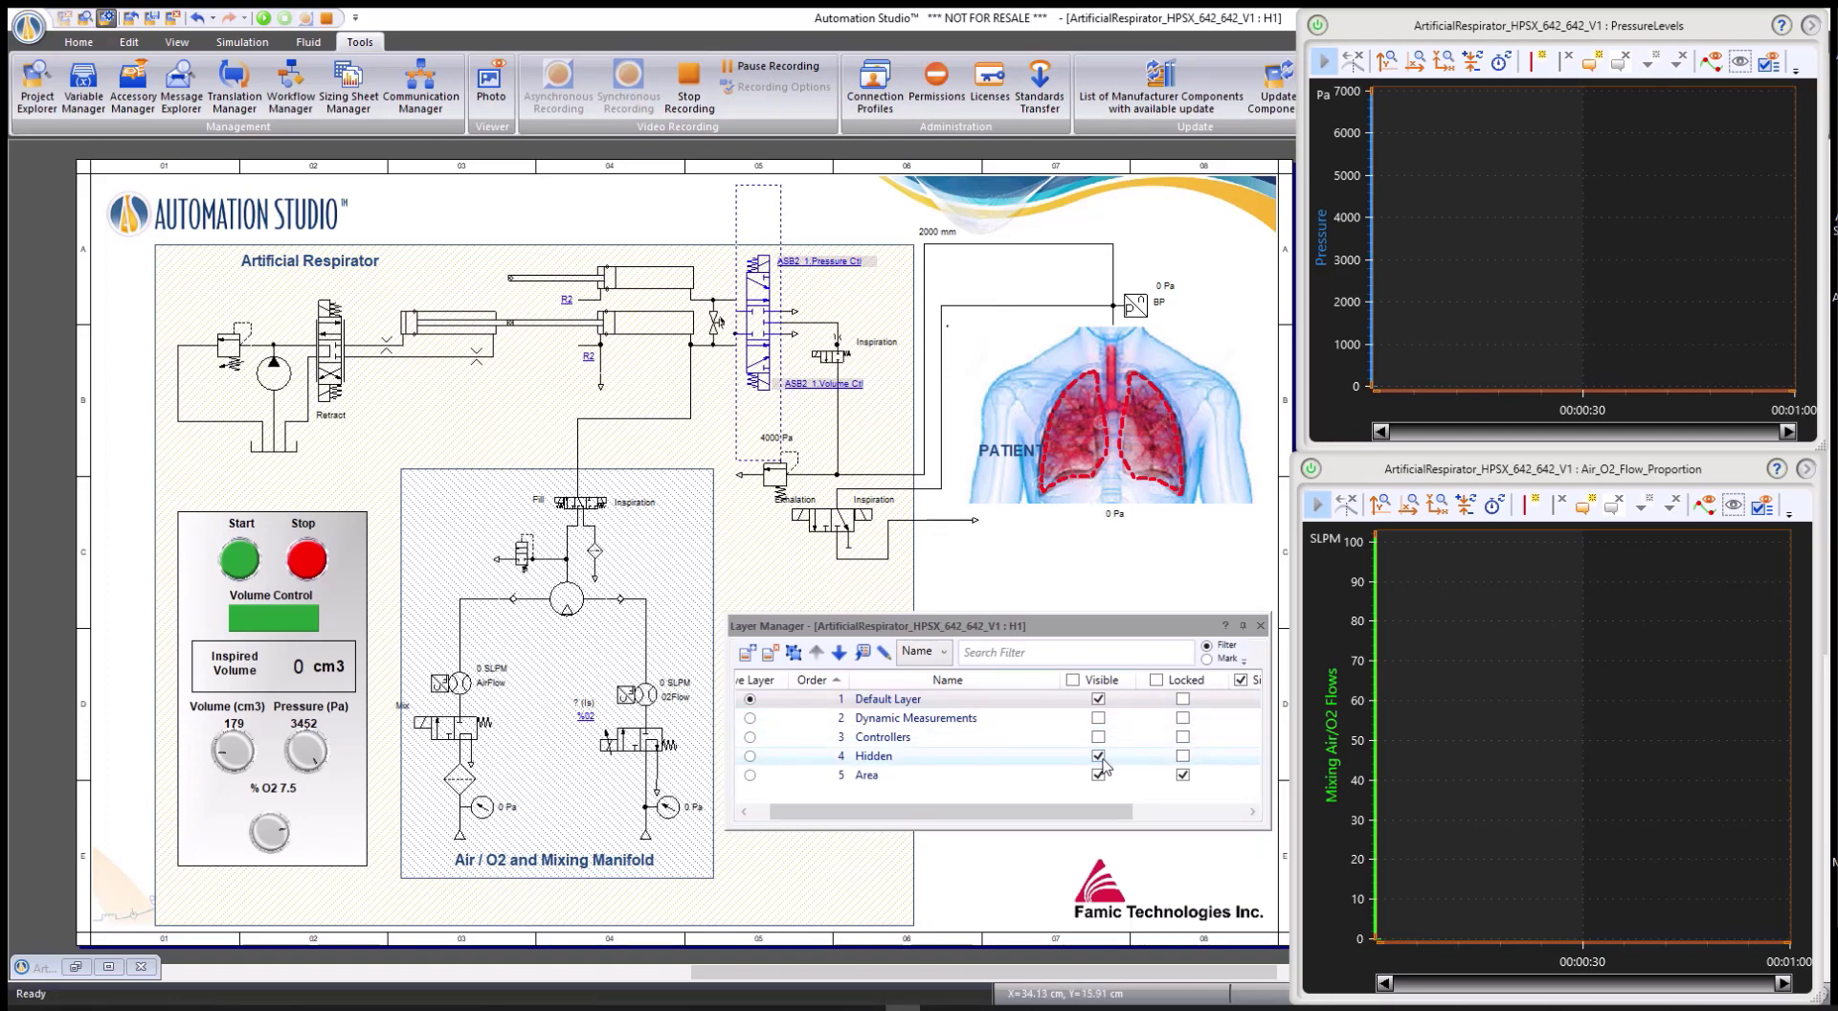
Unlock and hide the Area layer to remove the lungs image and hatched backgrounds.
{"action": "left_click", "coordinate": [1184, 776]}
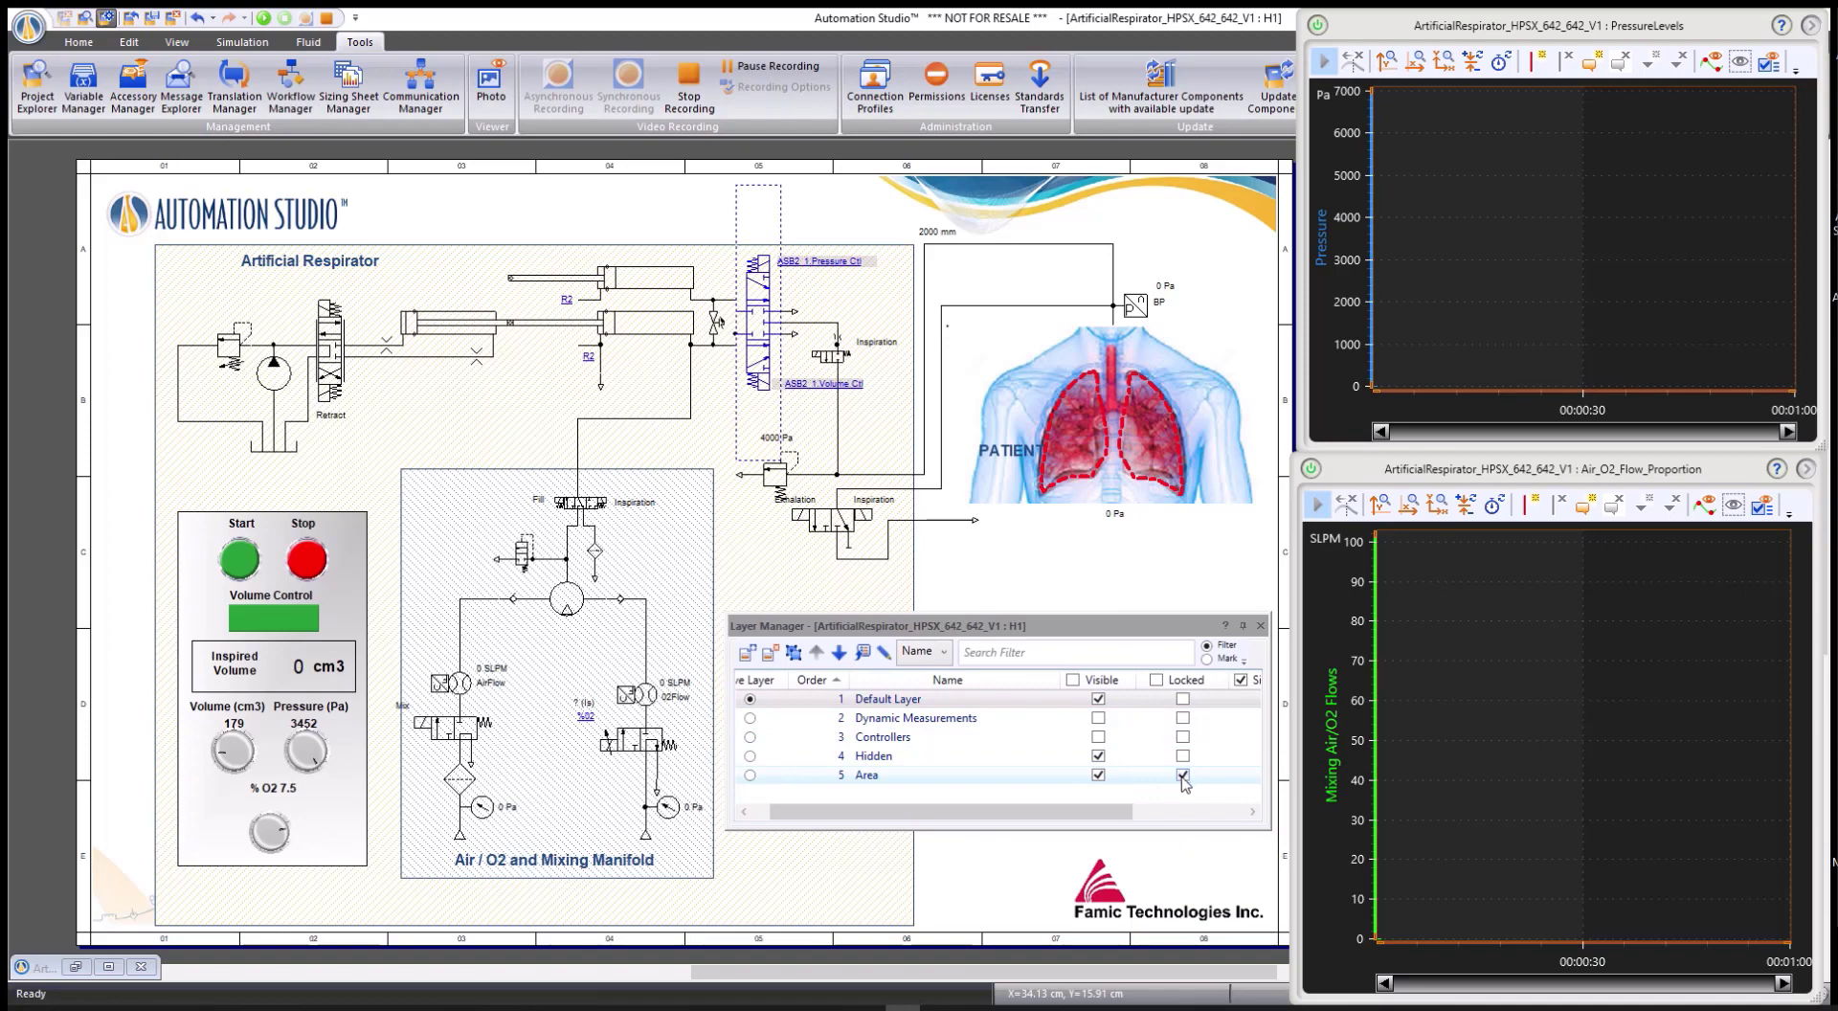
{"action": "left_click", "coordinate": [1183, 776]}
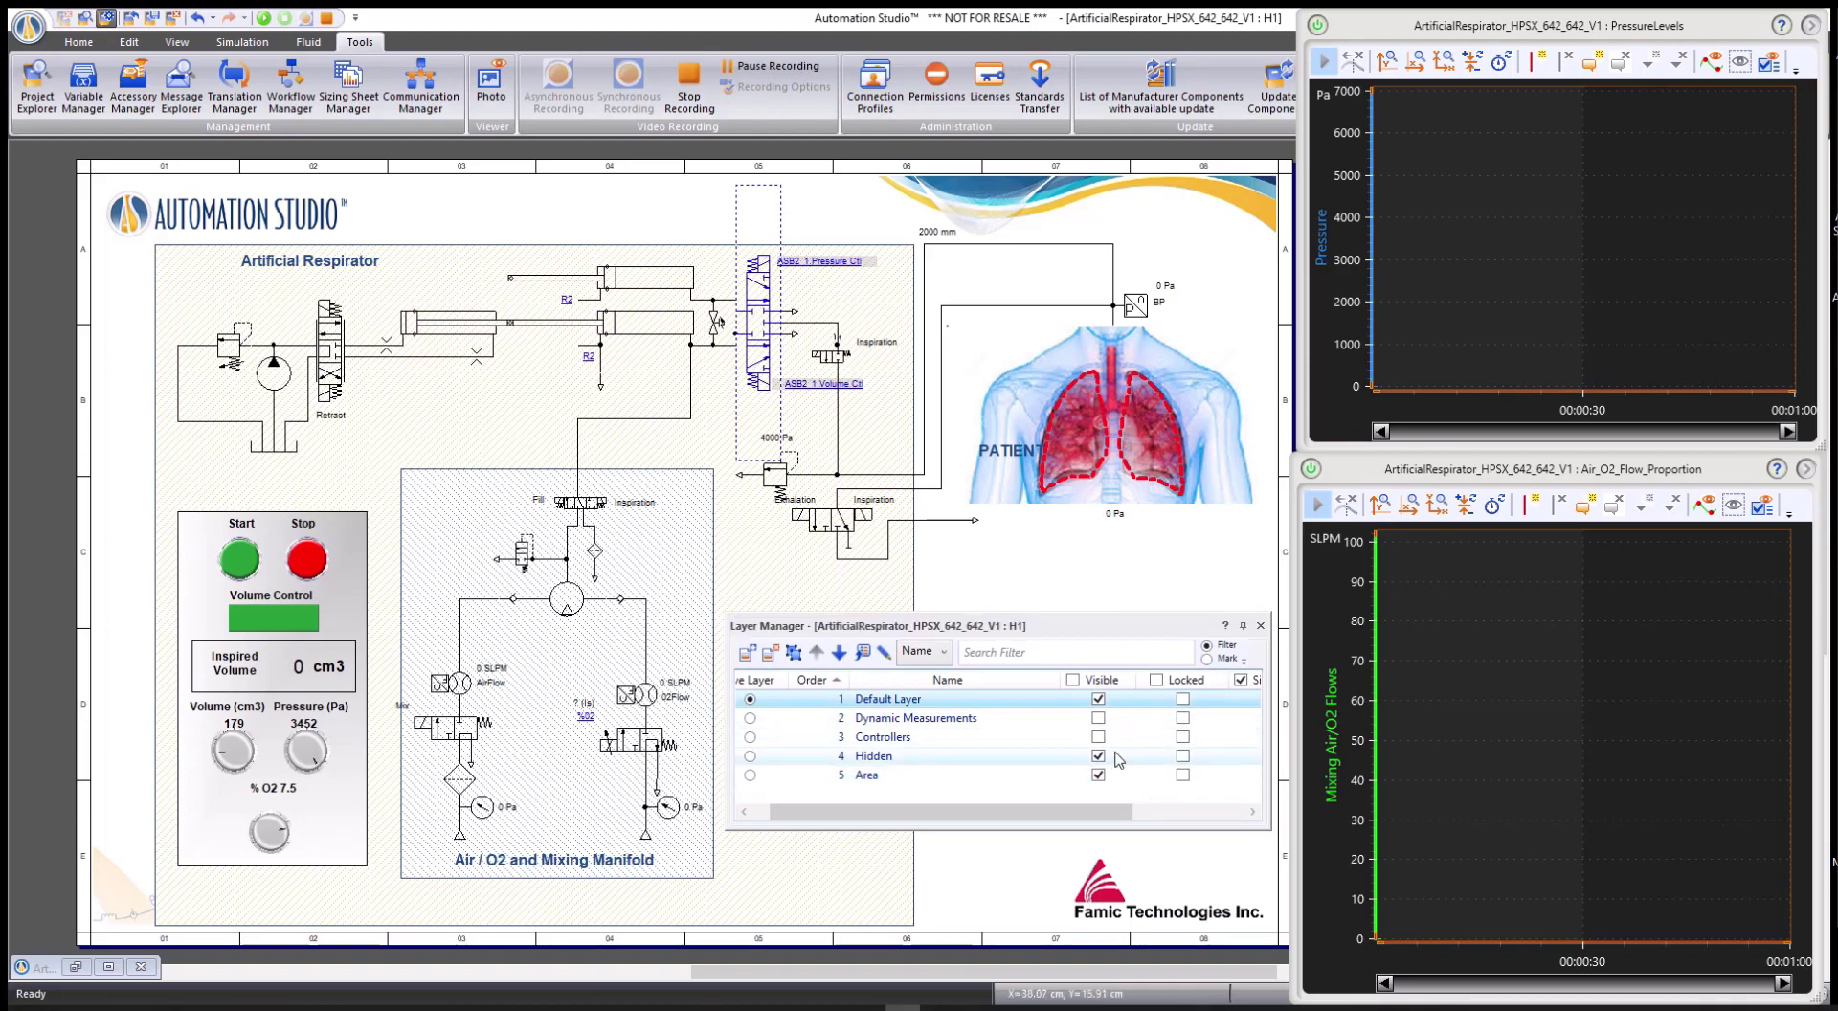
{"action": "left_click", "coordinate": [1099, 775]}
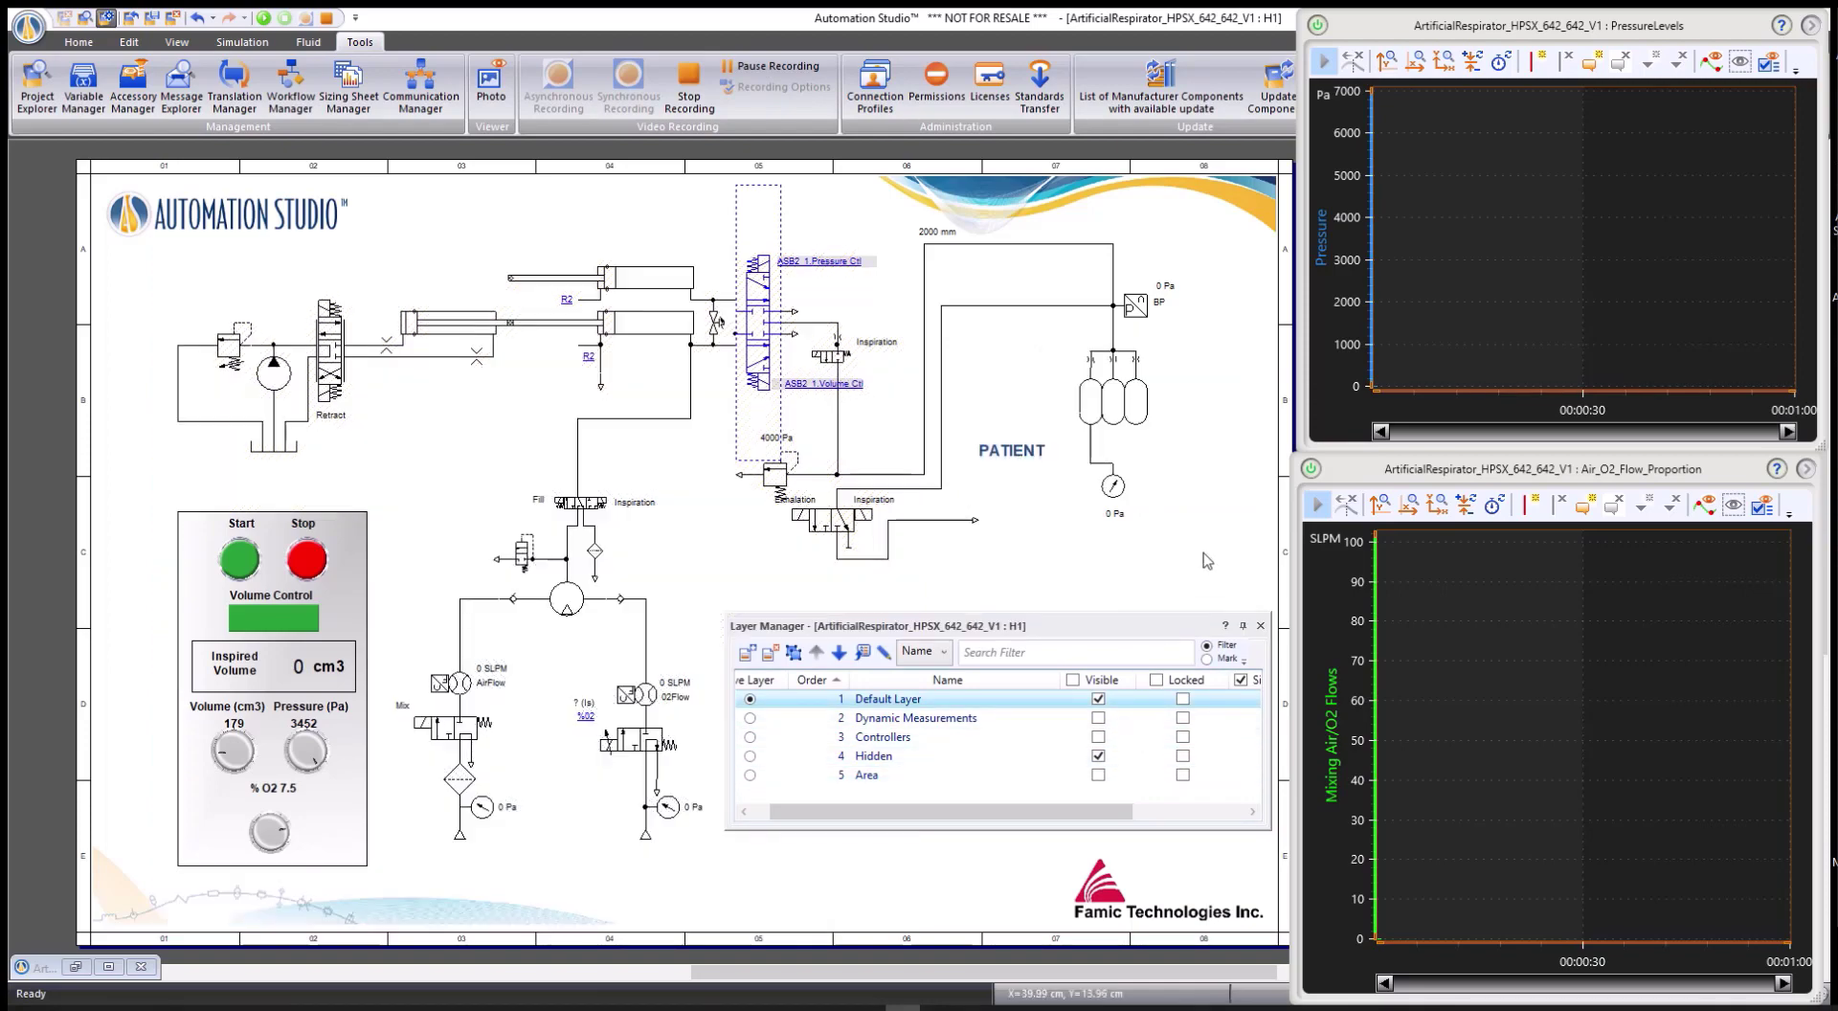
Zoom in on the patient circuit and open the middle fixed throttle valve's properties.
{"action": "scroll", "coordinate": [1182, 395], "scroll_direction": "up", "scroll_amount": 2}
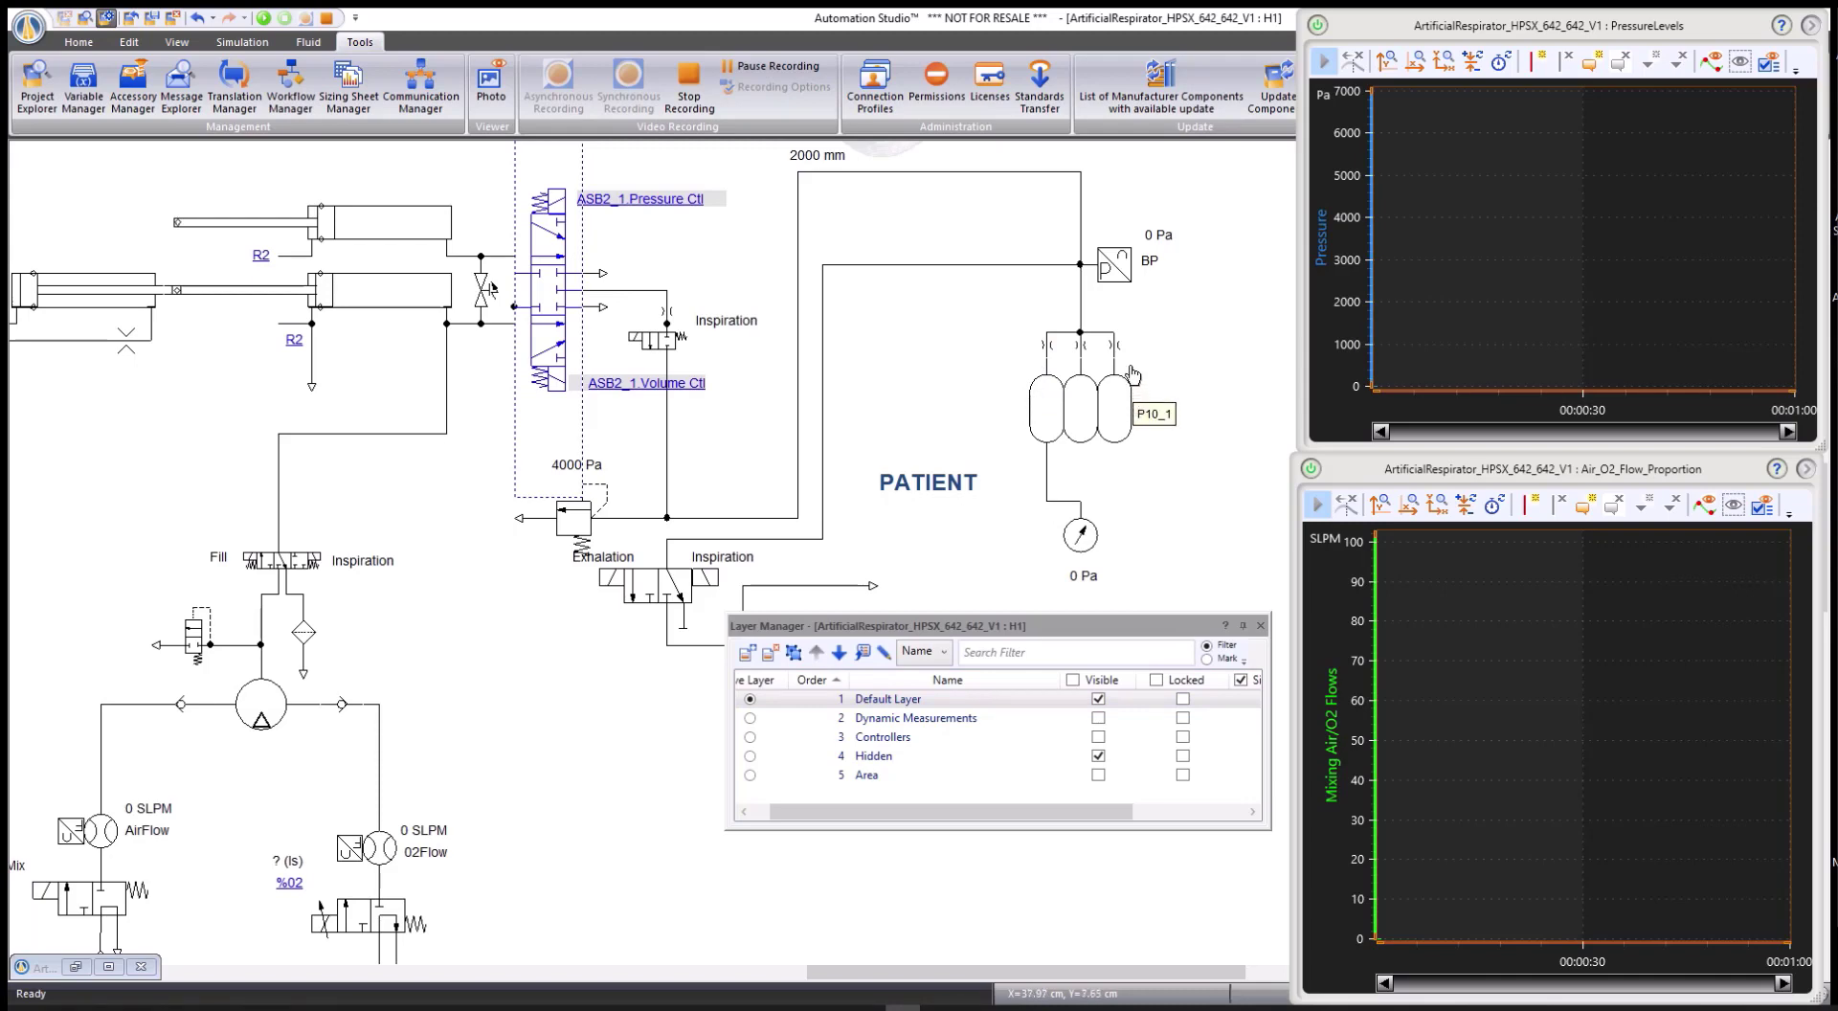
{"action": "scroll", "coordinate": [1130, 362], "scroll_direction": "up", "scroll_amount": 1}
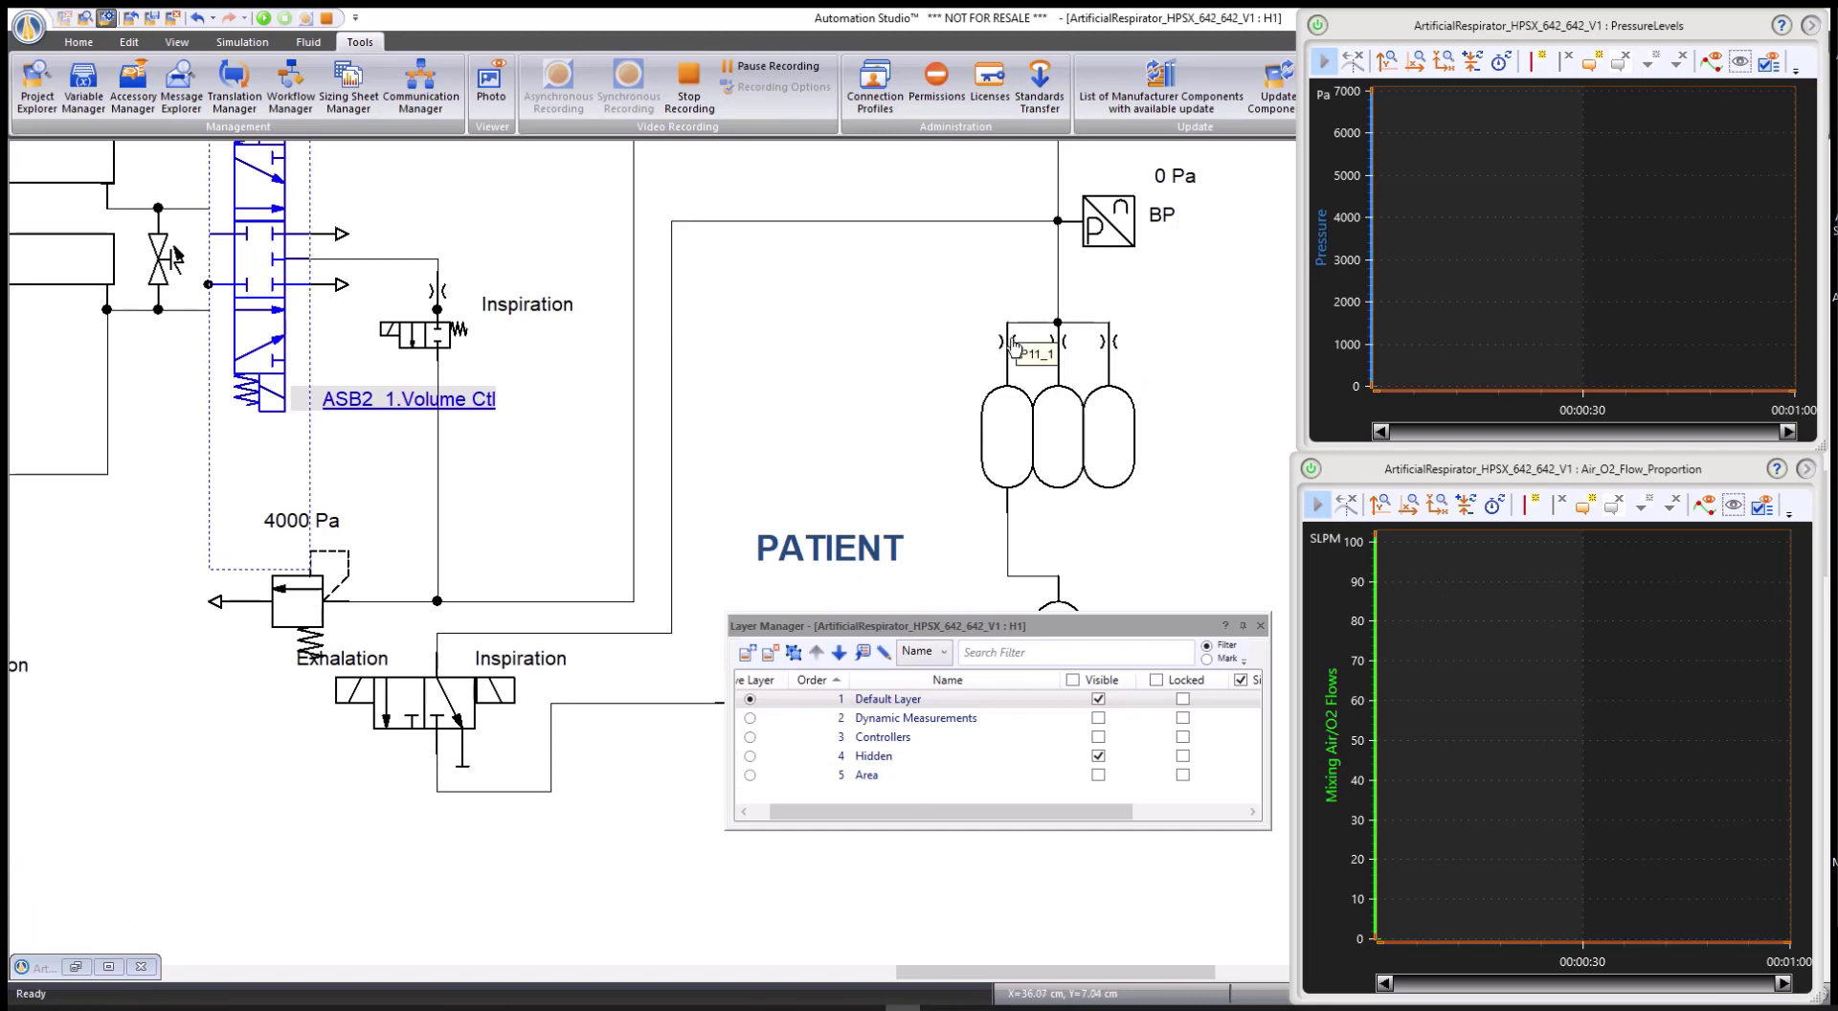
{"action": "double_click", "coordinate": [1057, 349]}
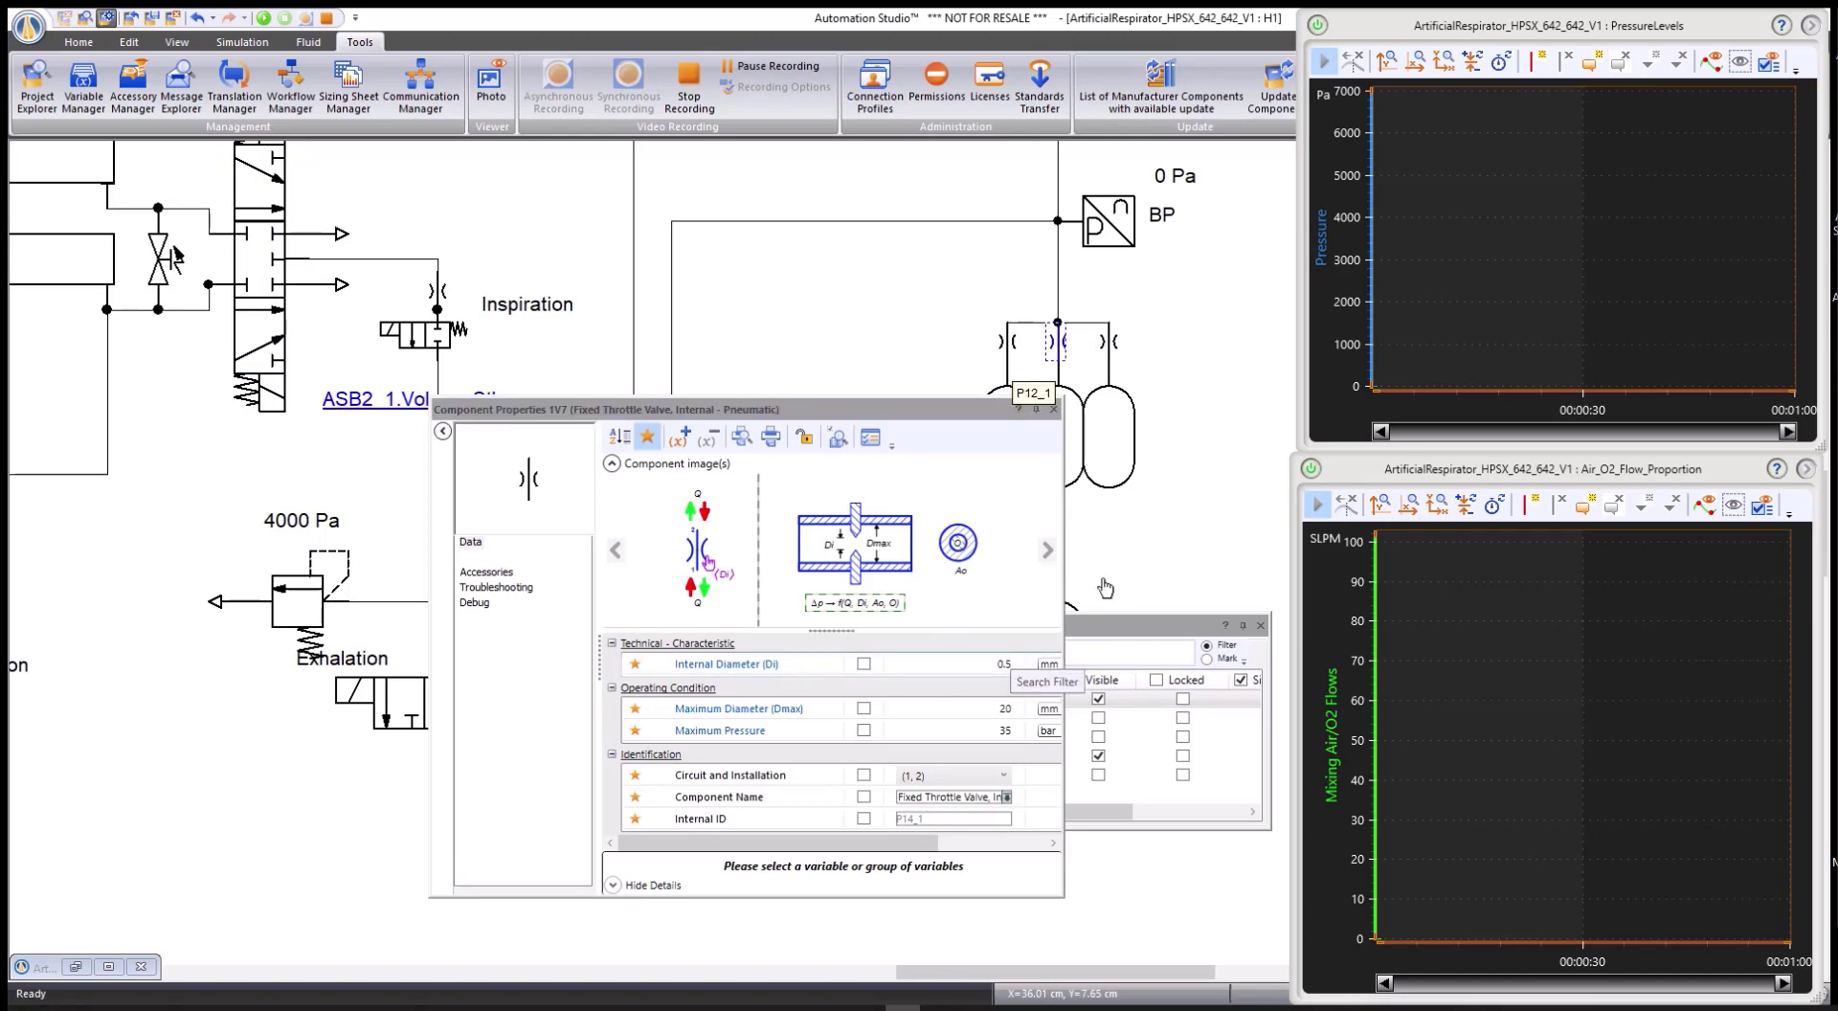
Close the throttle valve's properties and zoom back out to the whole sheet.
{"action": "left_click", "coordinate": [1054, 409]}
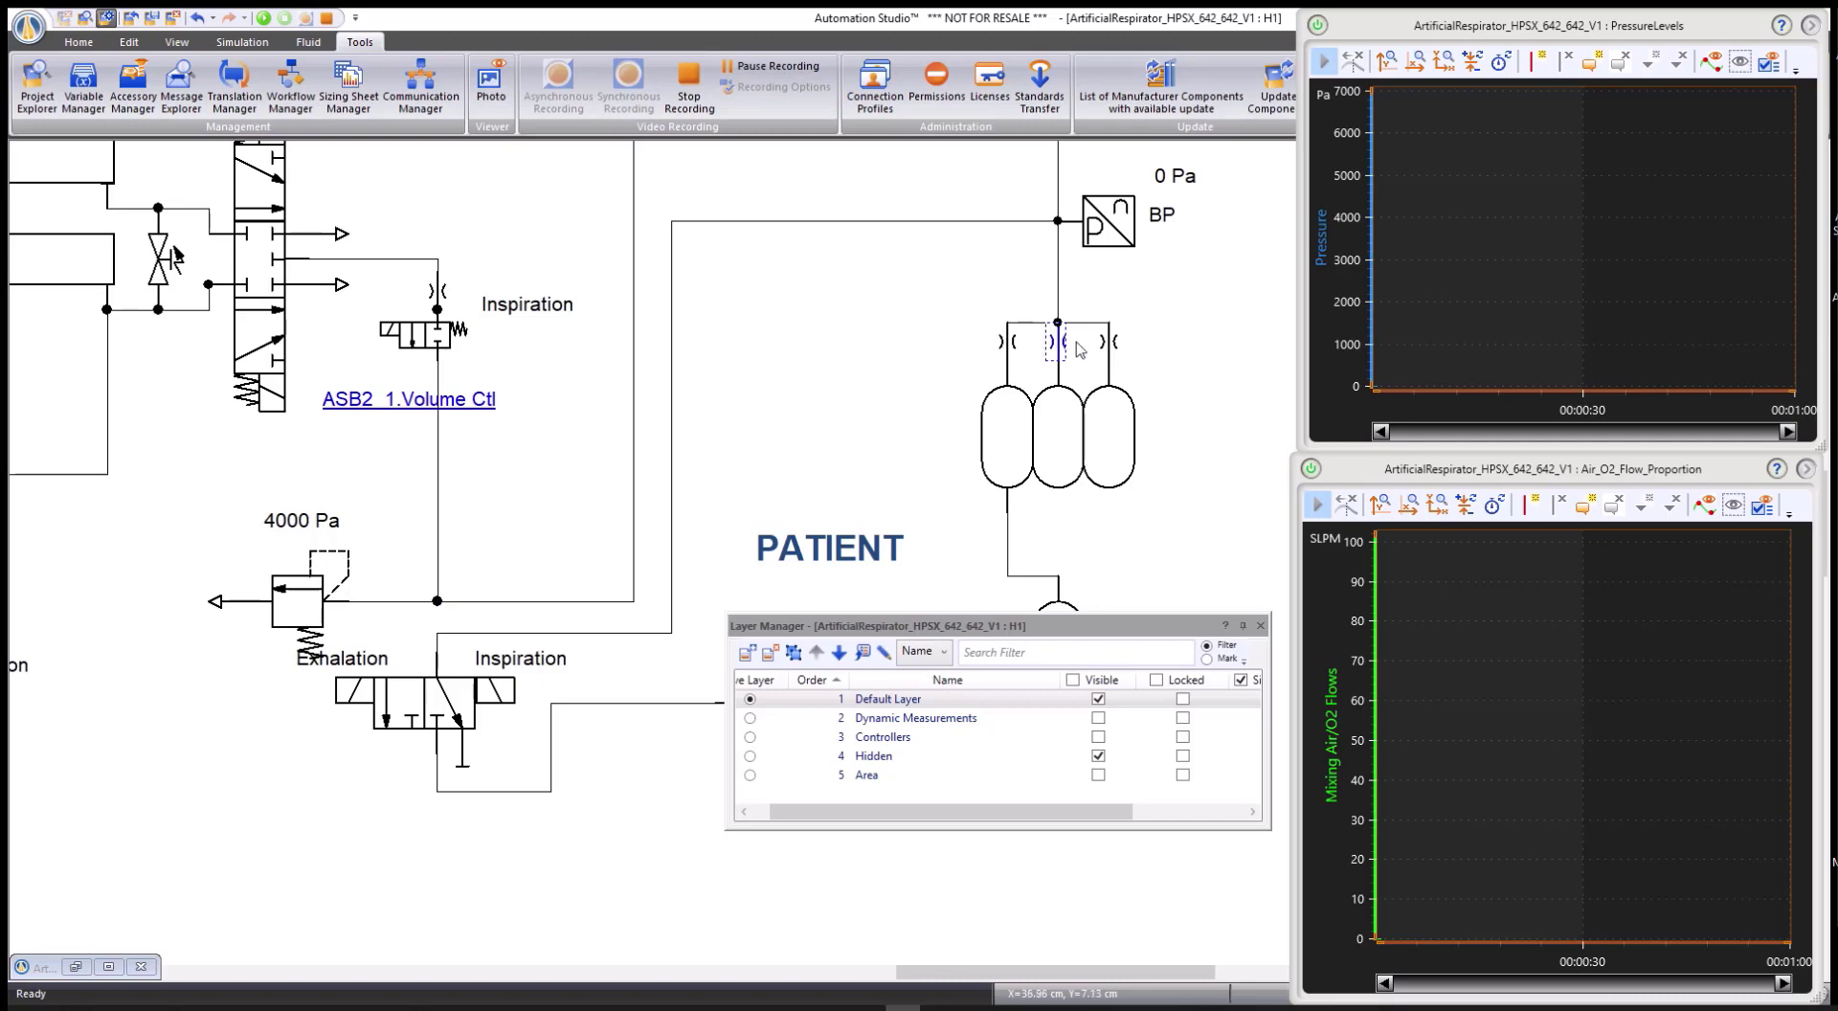
{"action": "scroll", "coordinate": [1113, 356], "scroll_direction": "down", "scroll_amount": 5}
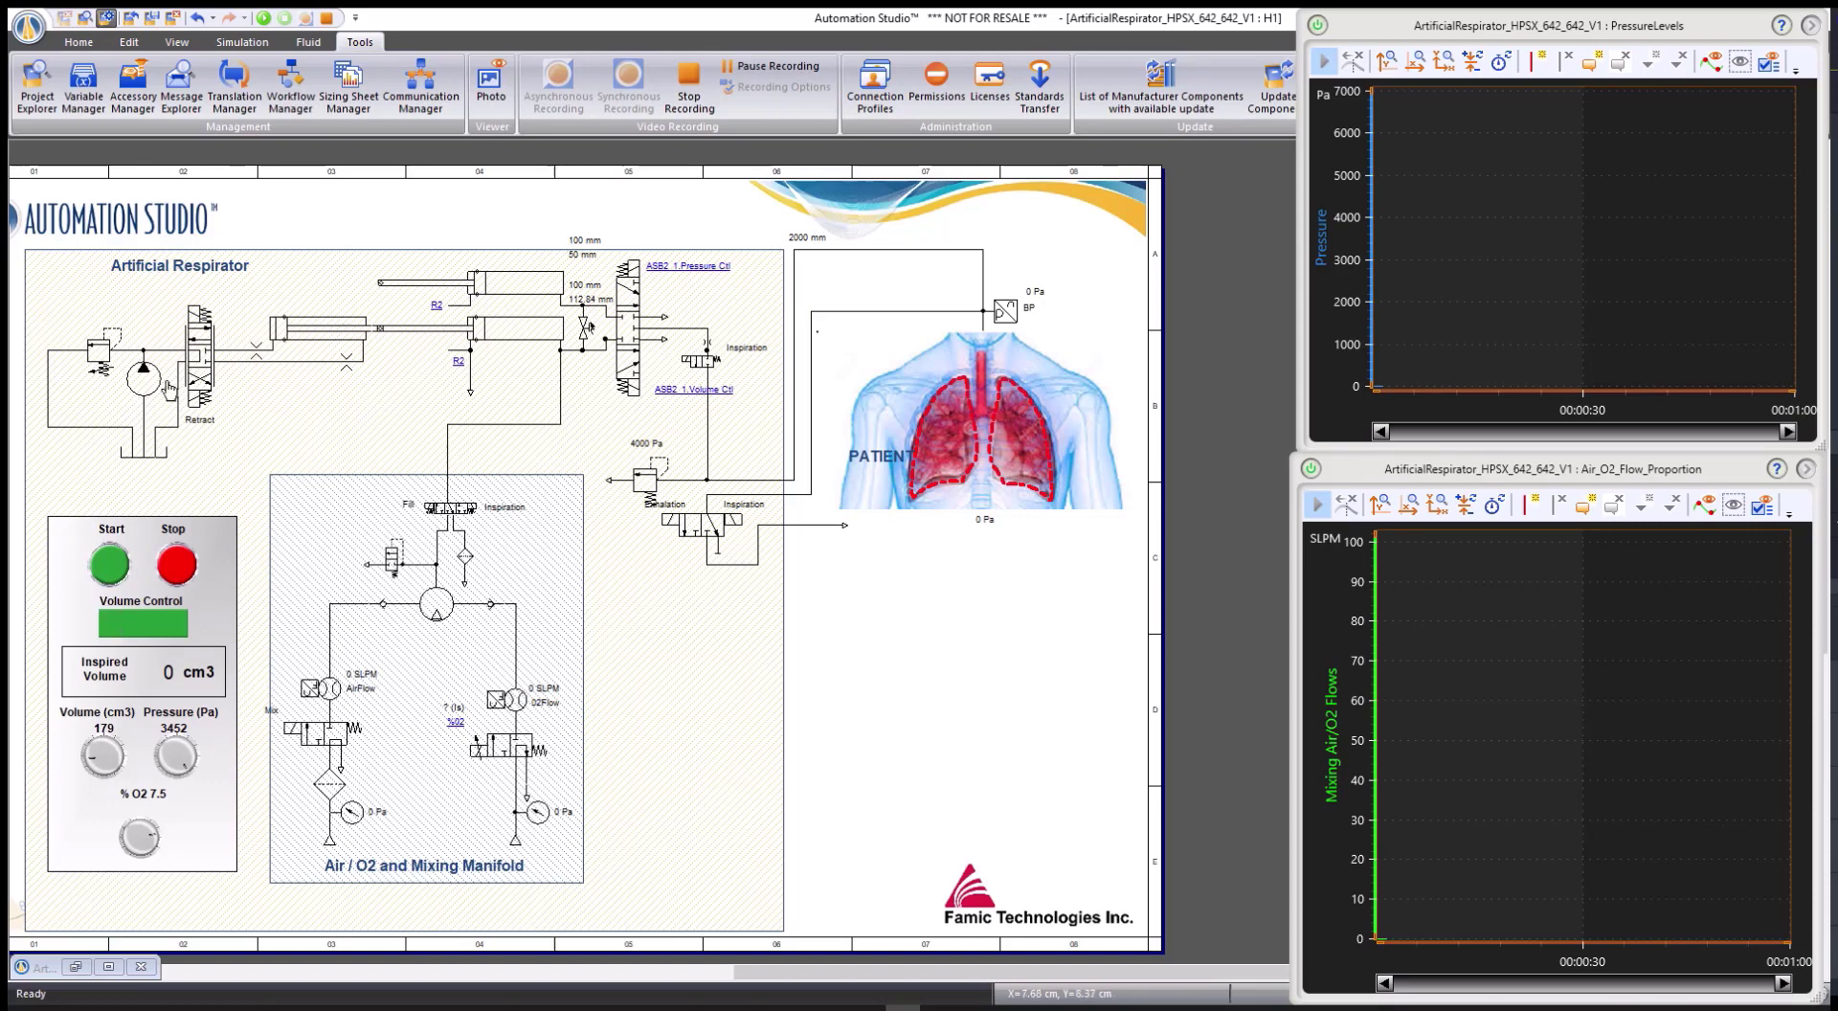
Run the simulation, toggling to pressure control and back to volume control.
{"action": "left_click", "coordinate": [263, 17]}
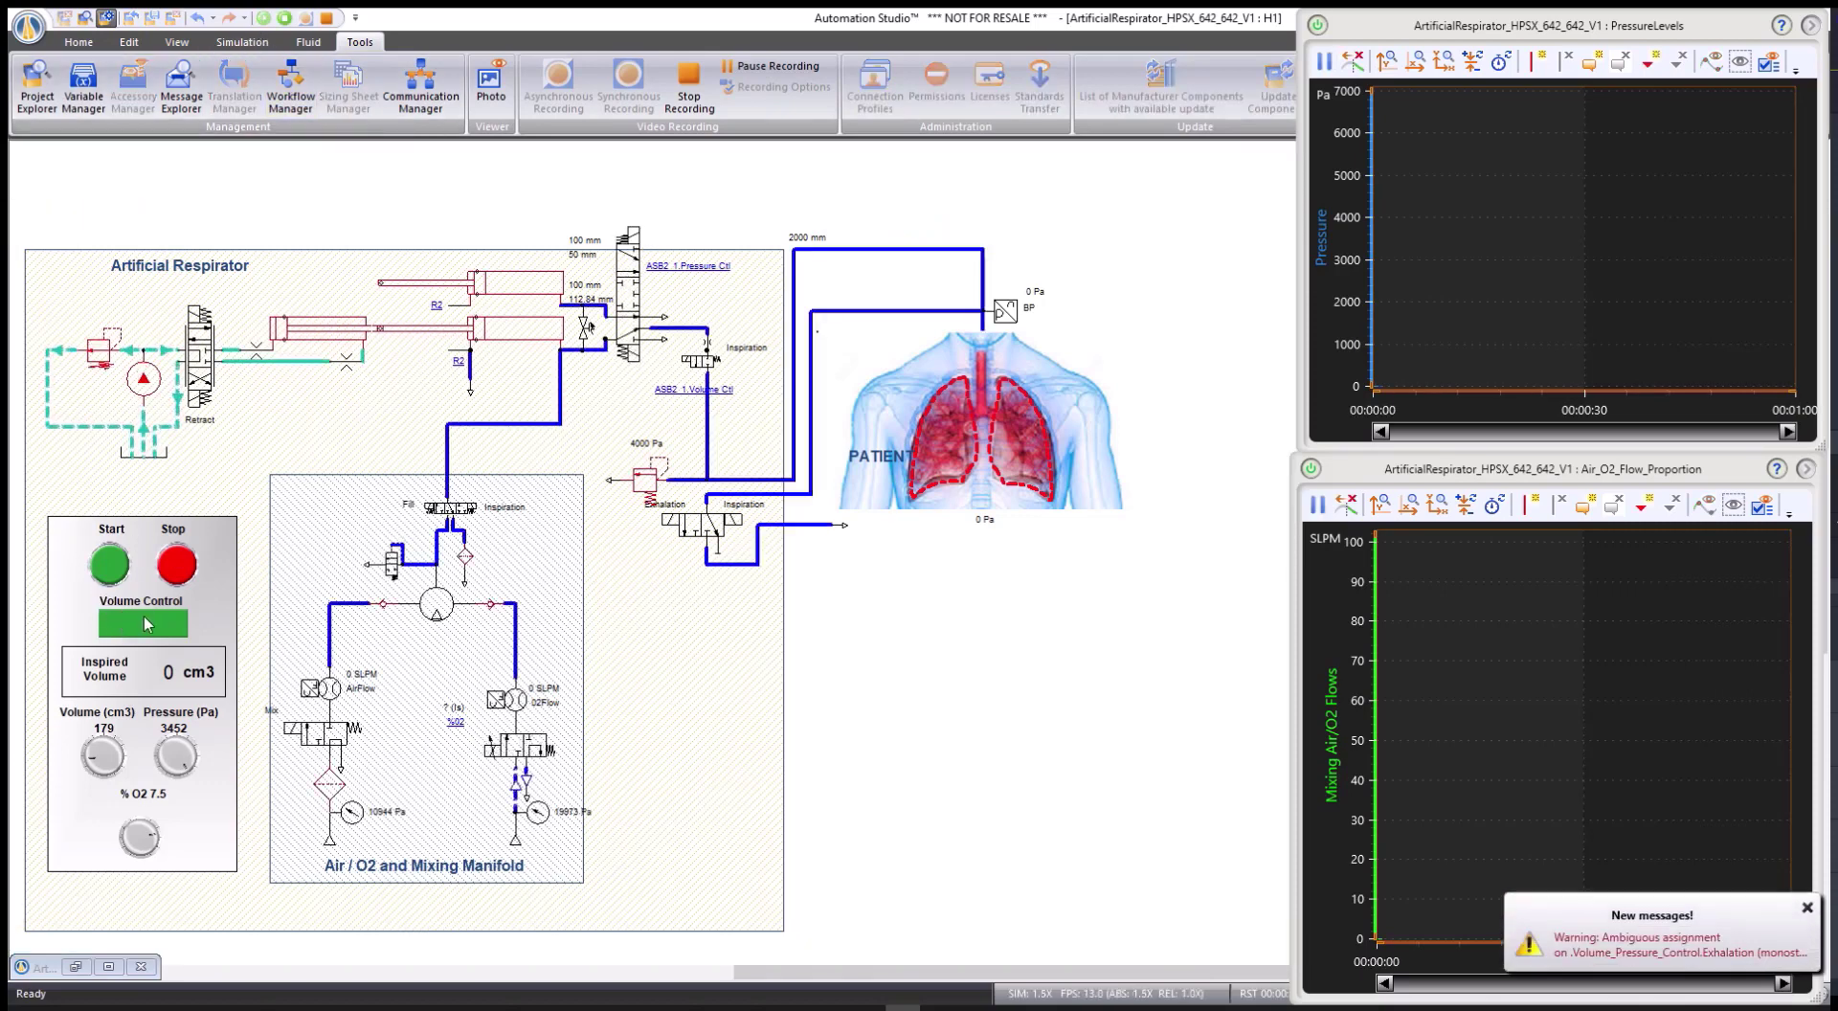
{"action": "left_click", "coordinate": [145, 624]}
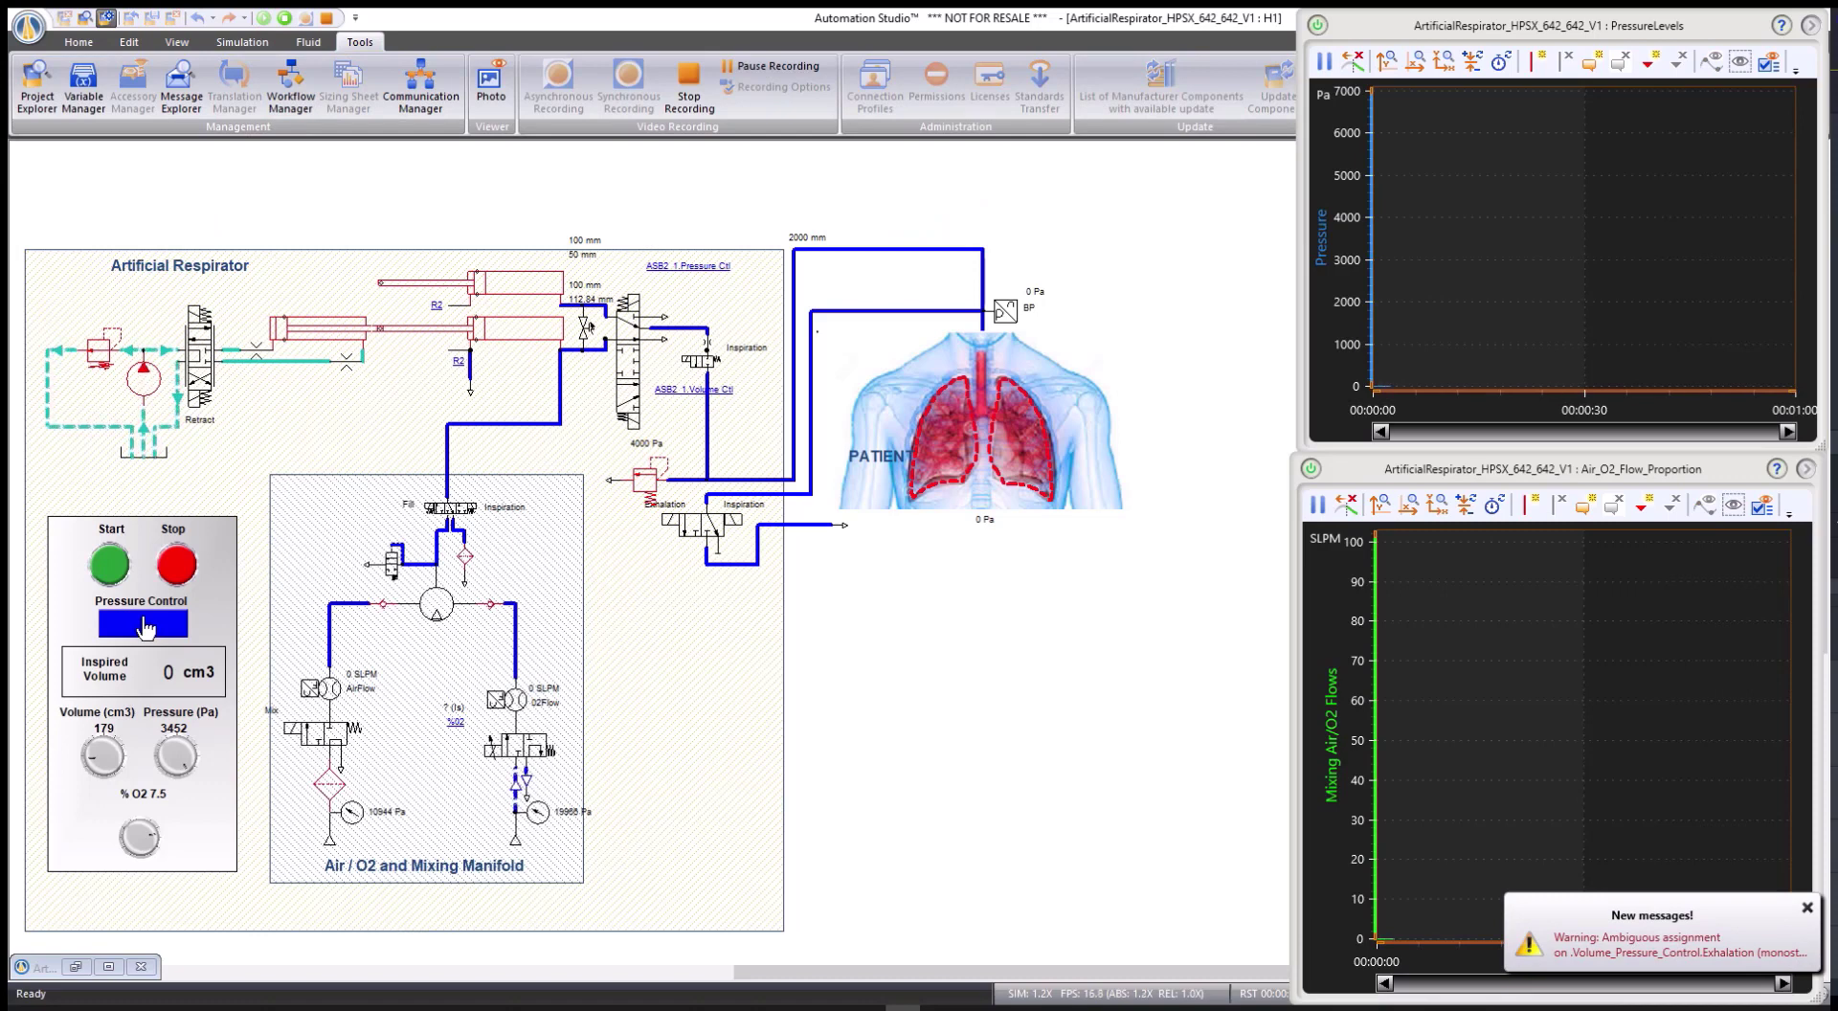
{"action": "left_click", "coordinate": [146, 624]}
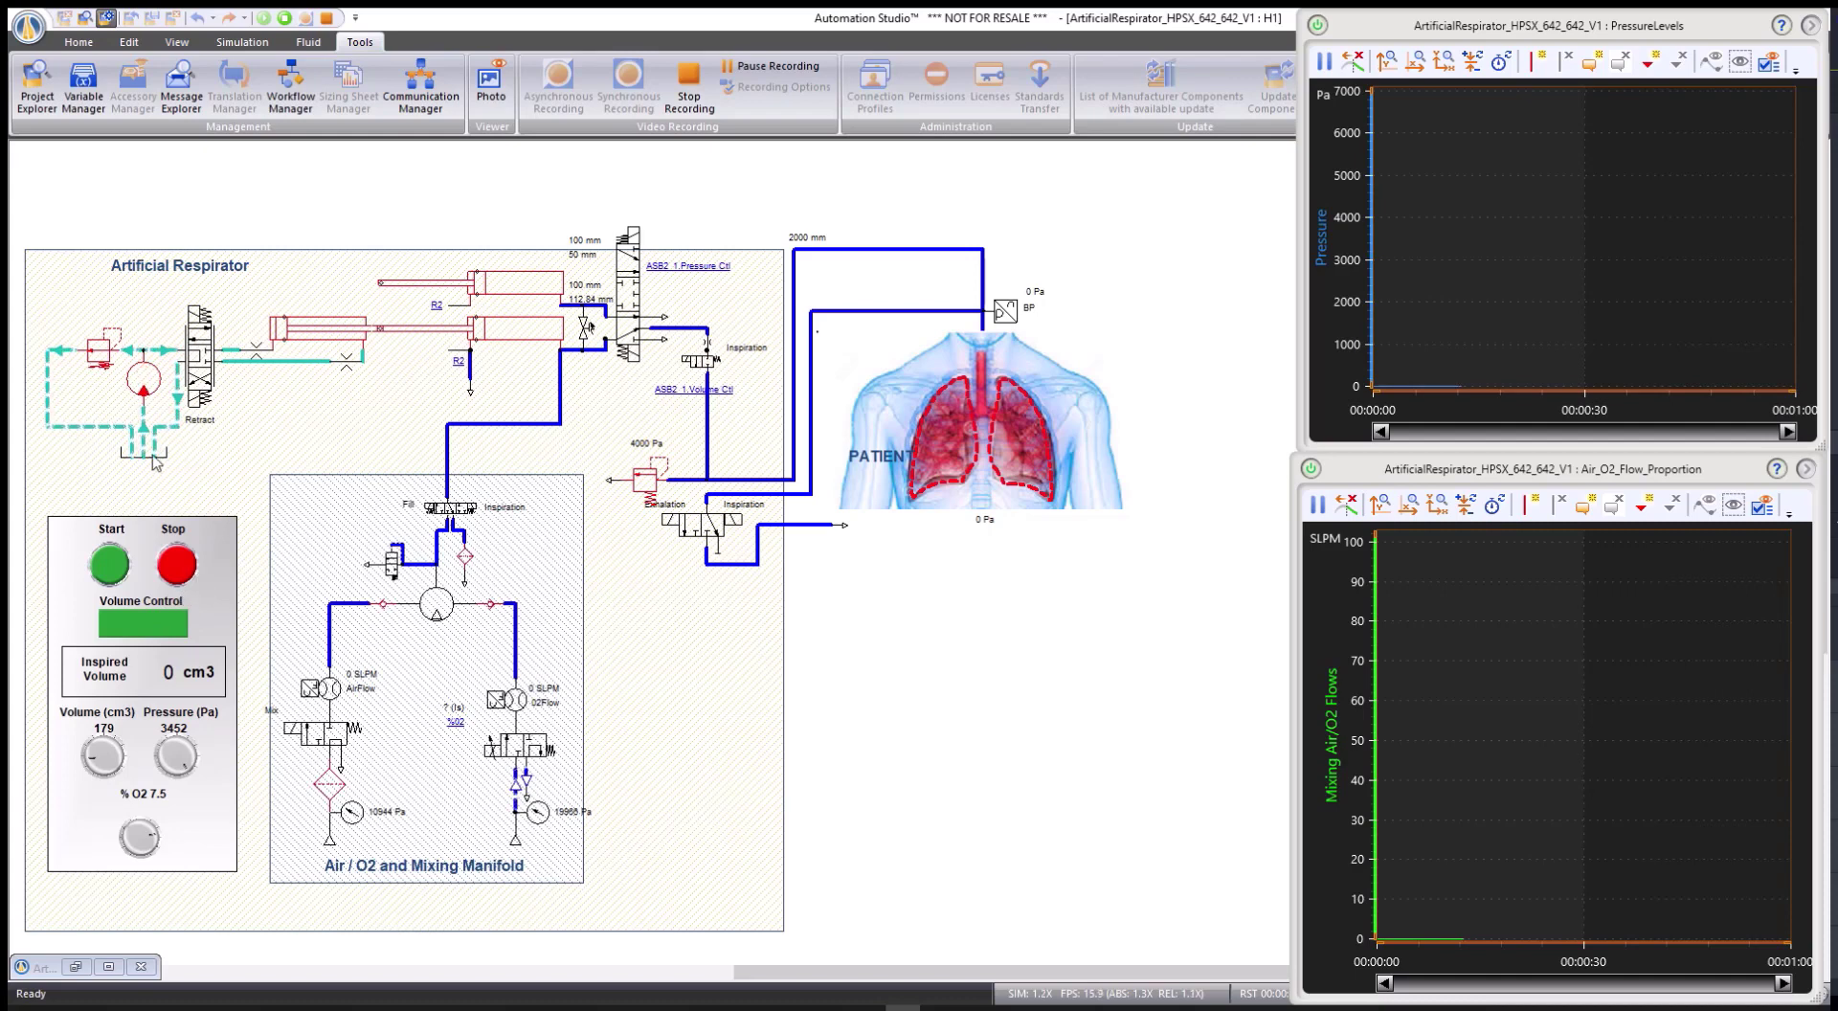
Stop the simulation, then view and close the linked double-acting cylinder's properties.
{"action": "left_click", "coordinate": [284, 18]}
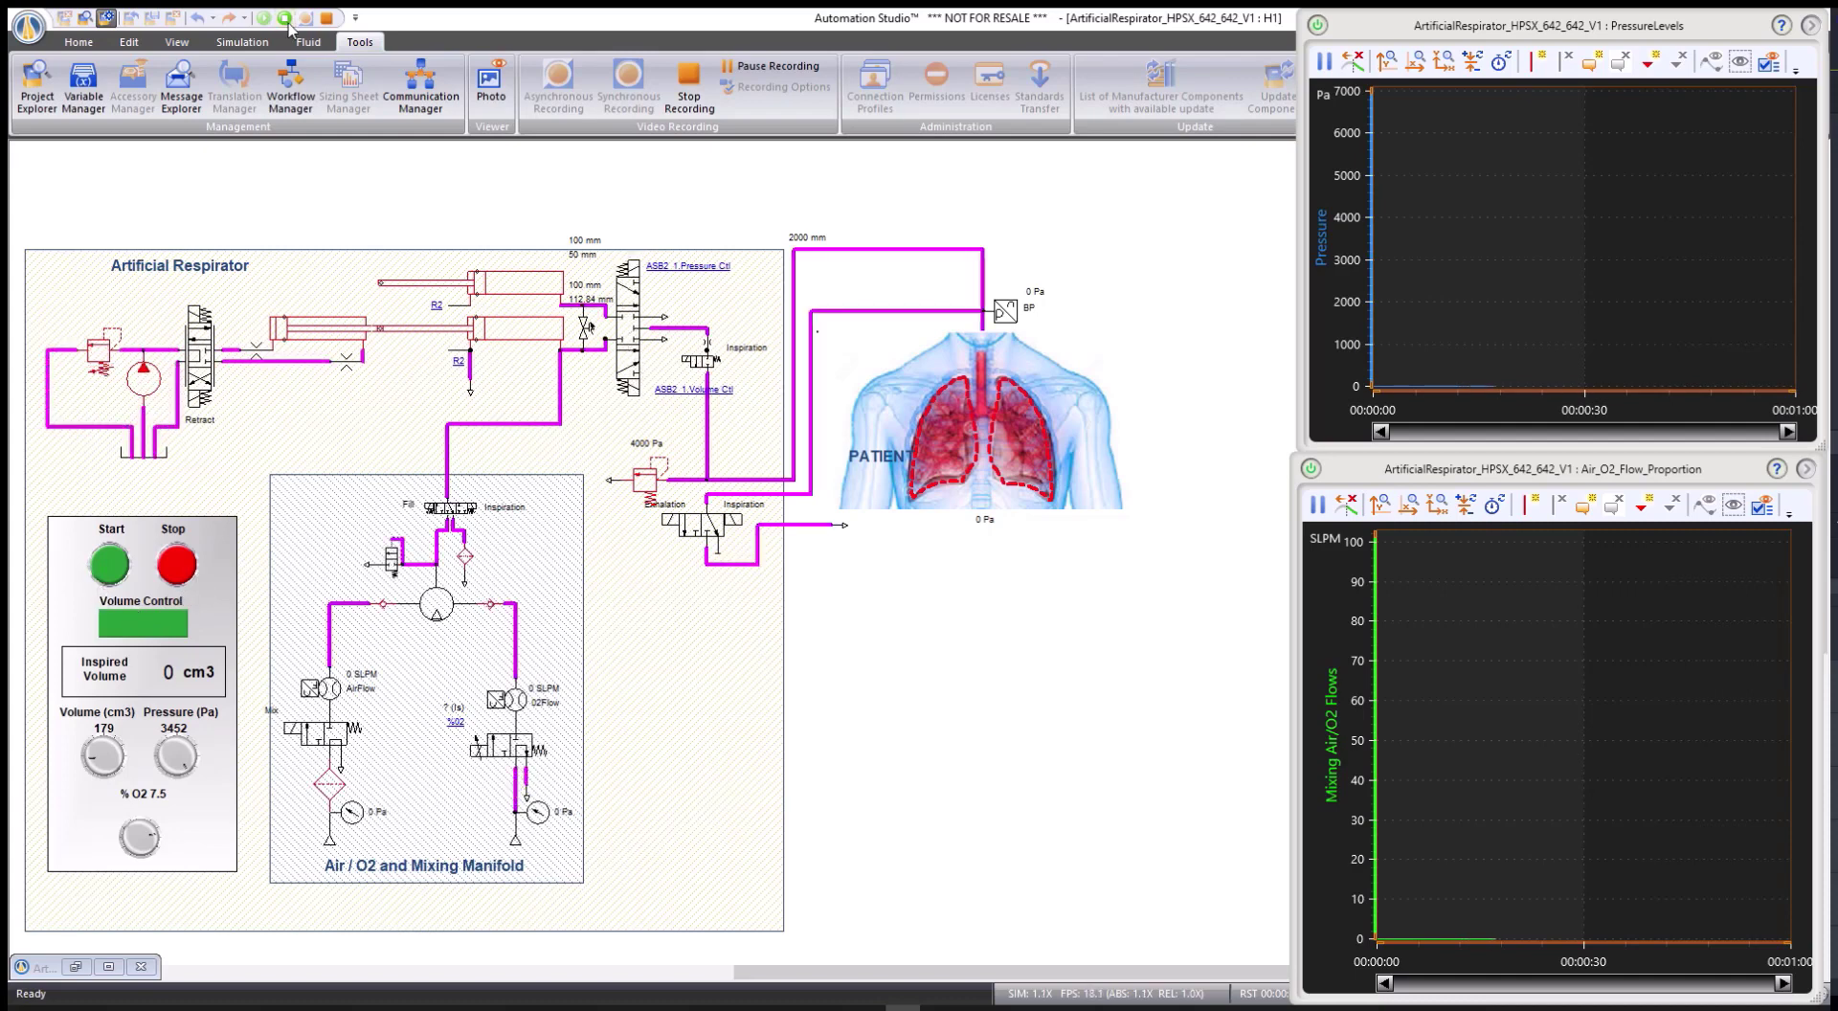
{"action": "left_click", "coordinate": [532, 332]}
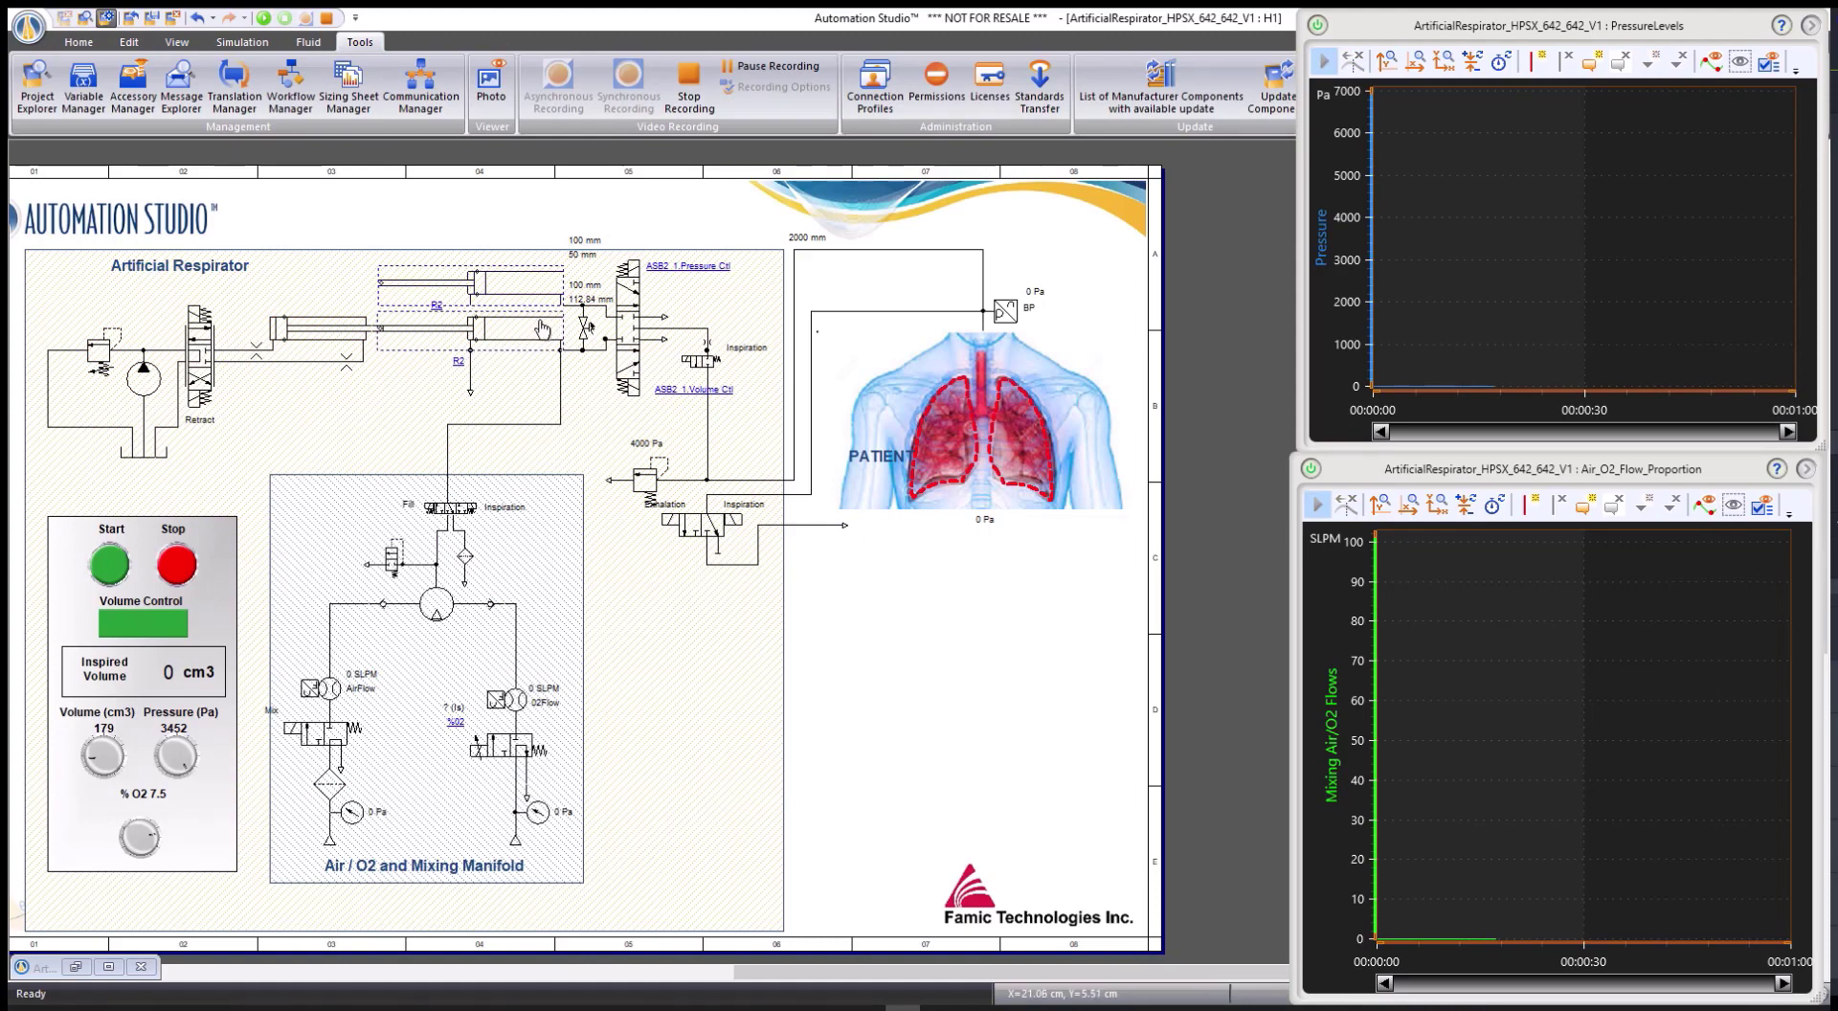
{"action": "double_click", "coordinate": [542, 331]}
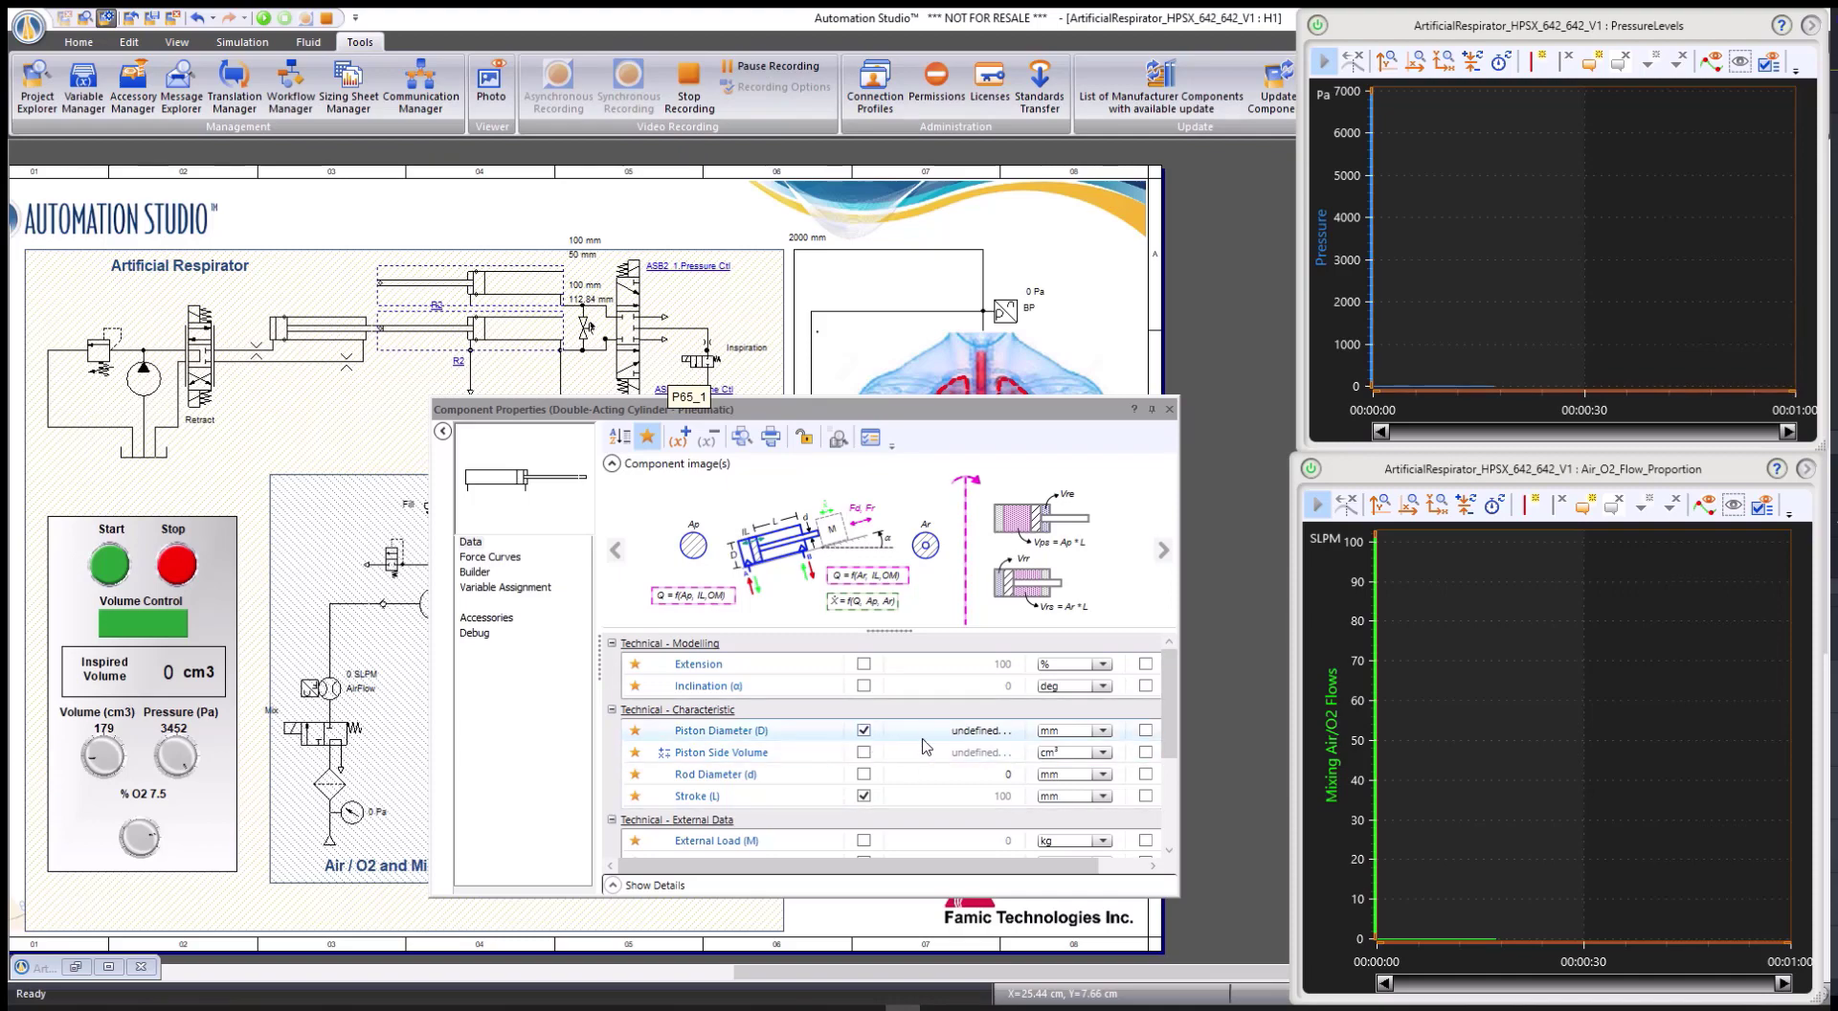
{"action": "key", "text": "Escape"}
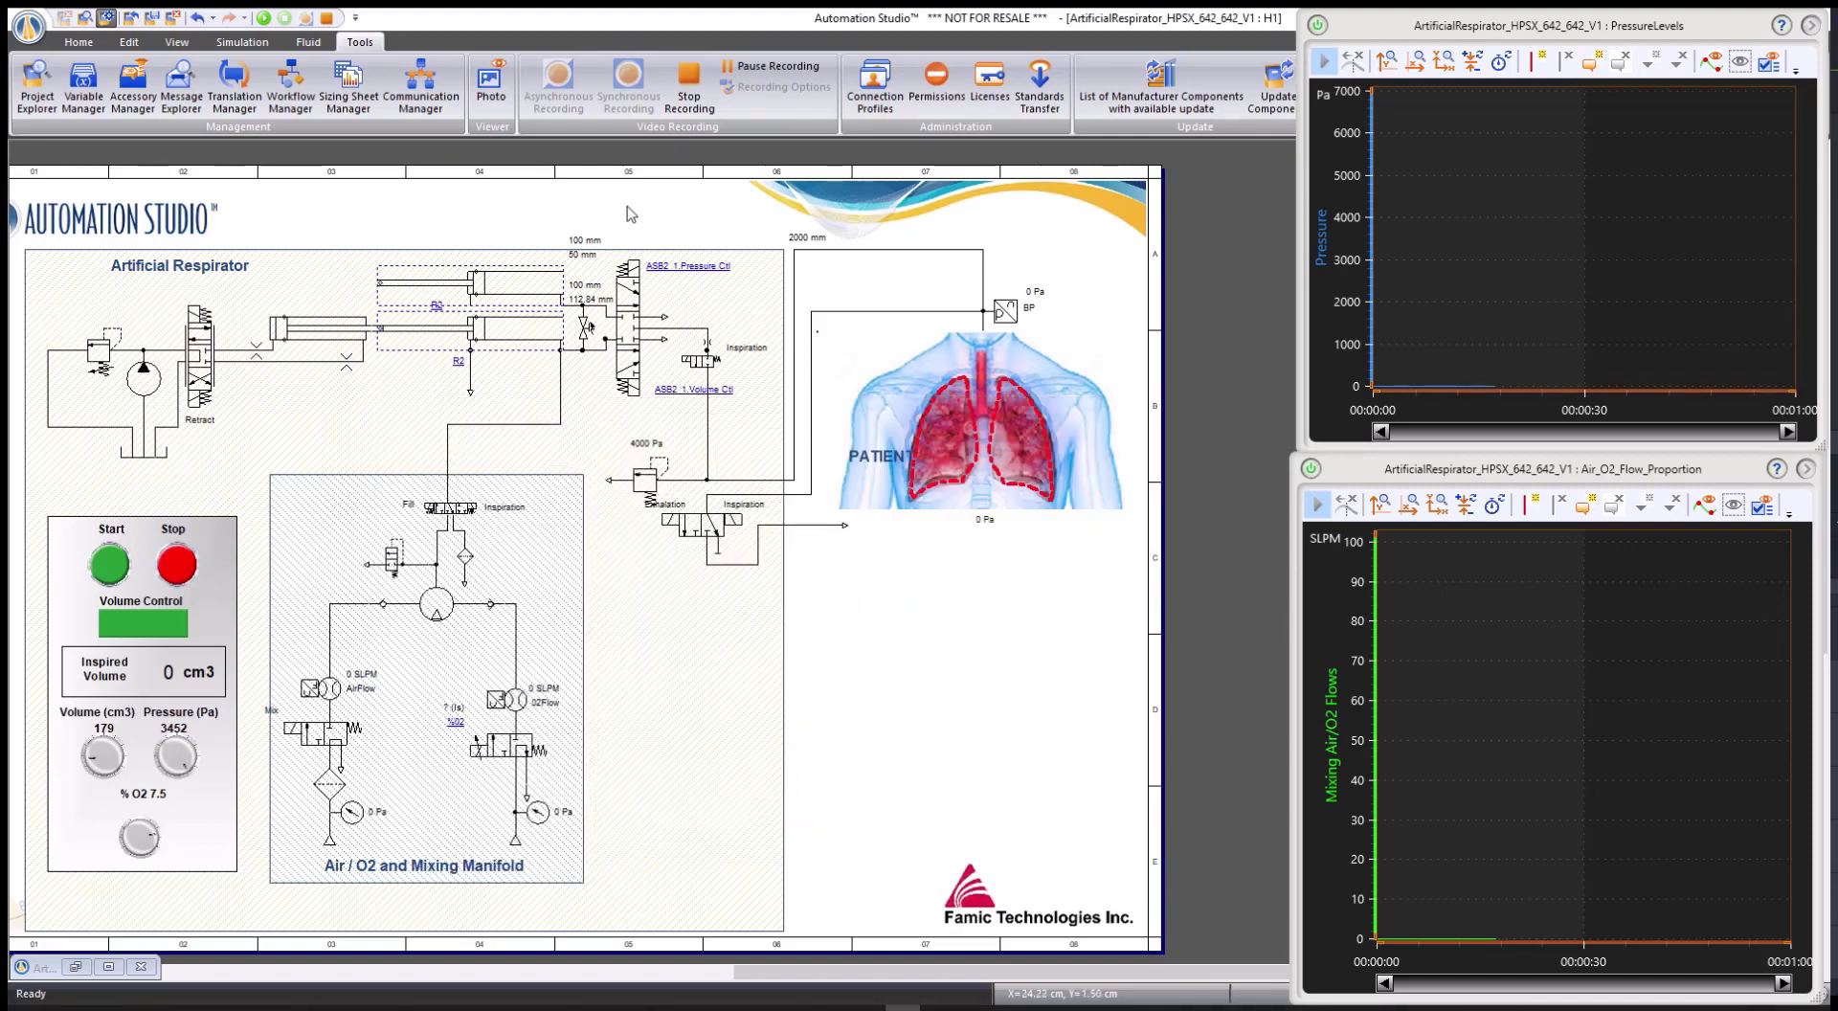
{"action": "scroll", "coordinate": [586, 283], "scroll_direction": "up", "scroll_amount": 3}
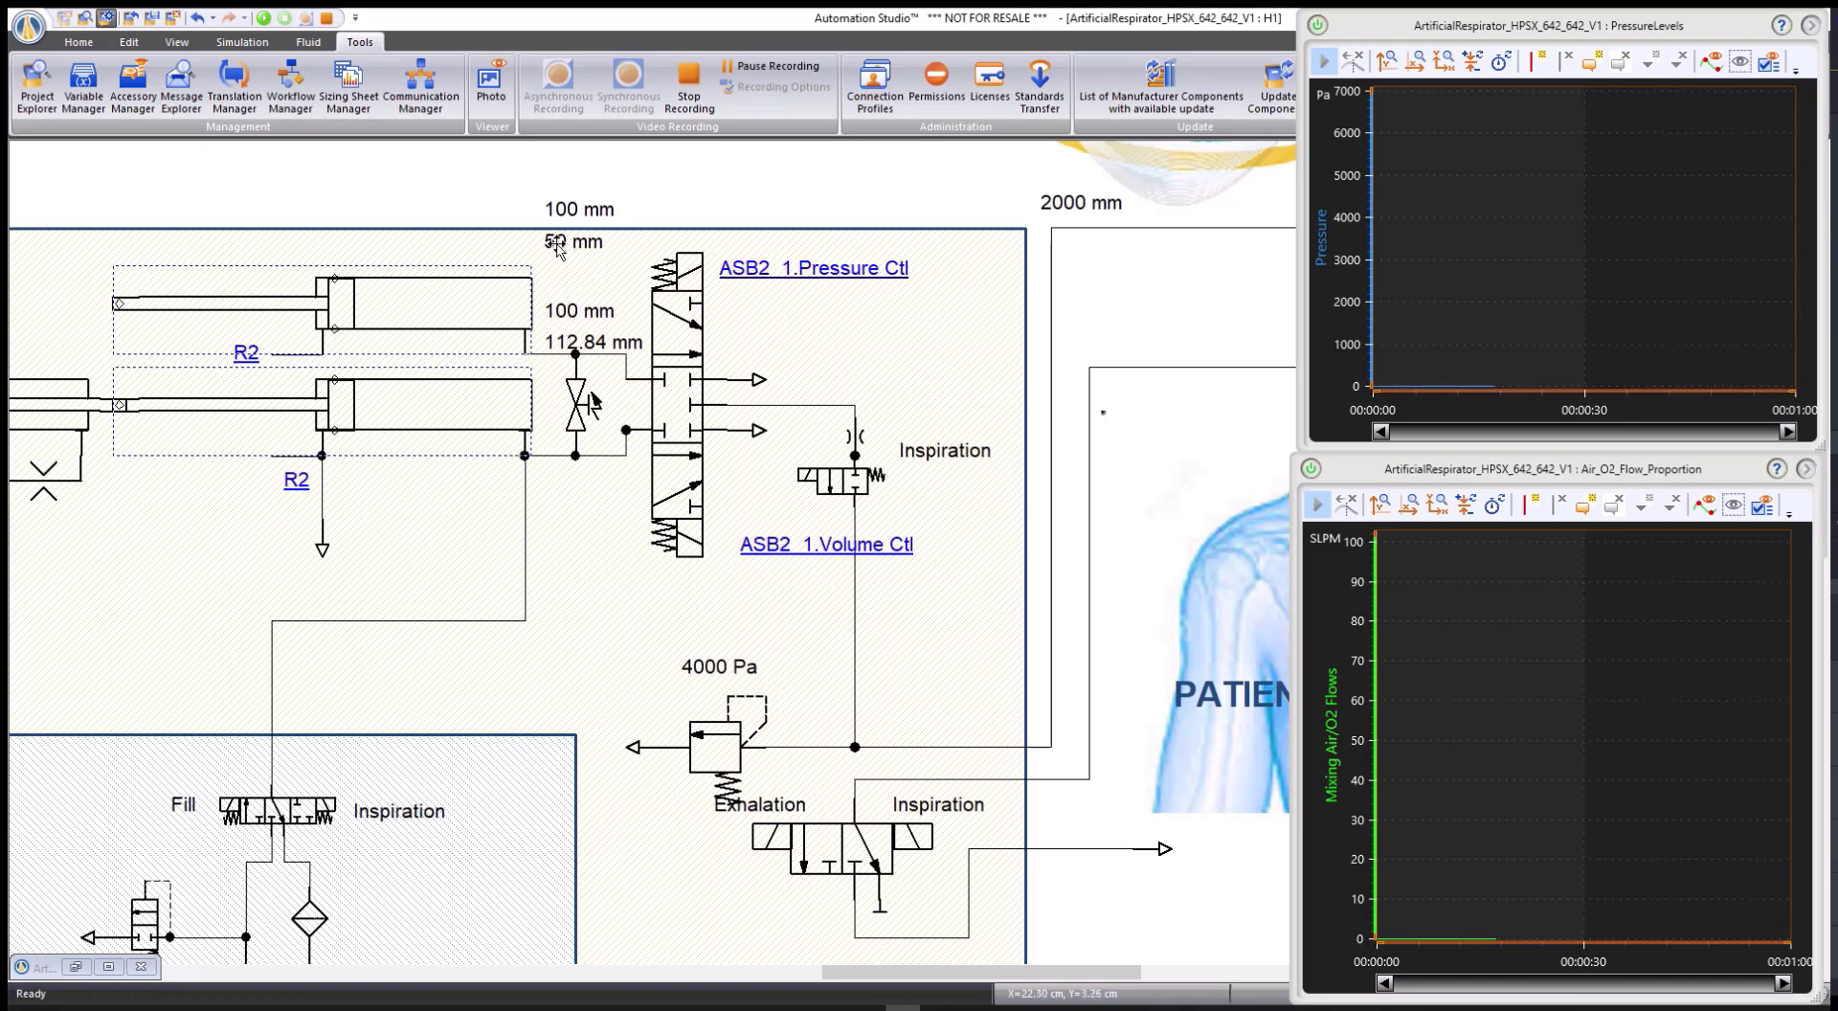
{"action": "left_click", "coordinate": [572, 343]}
{"action": "scroll", "coordinate": [592, 400], "scroll_direction": "down", "scroll_amount": 3}
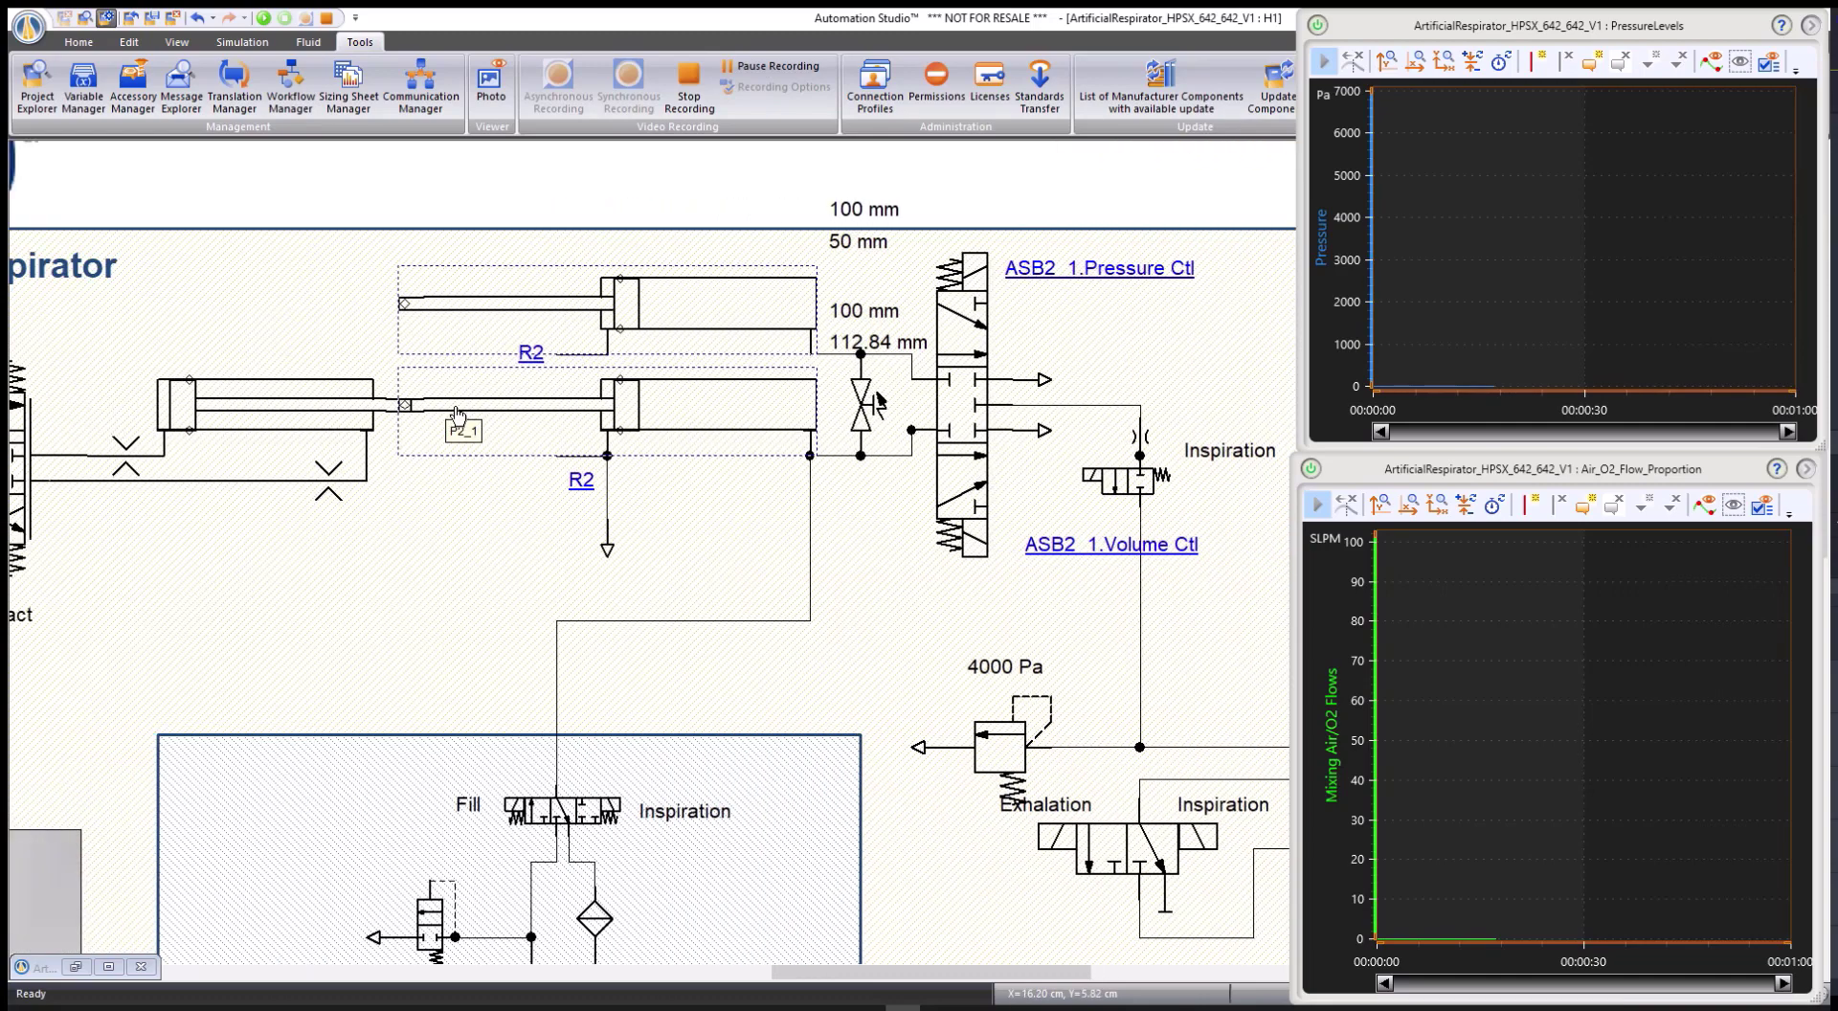
{"action": "scroll", "coordinate": [463, 413], "scroll_direction": "down", "scroll_amount": 2}
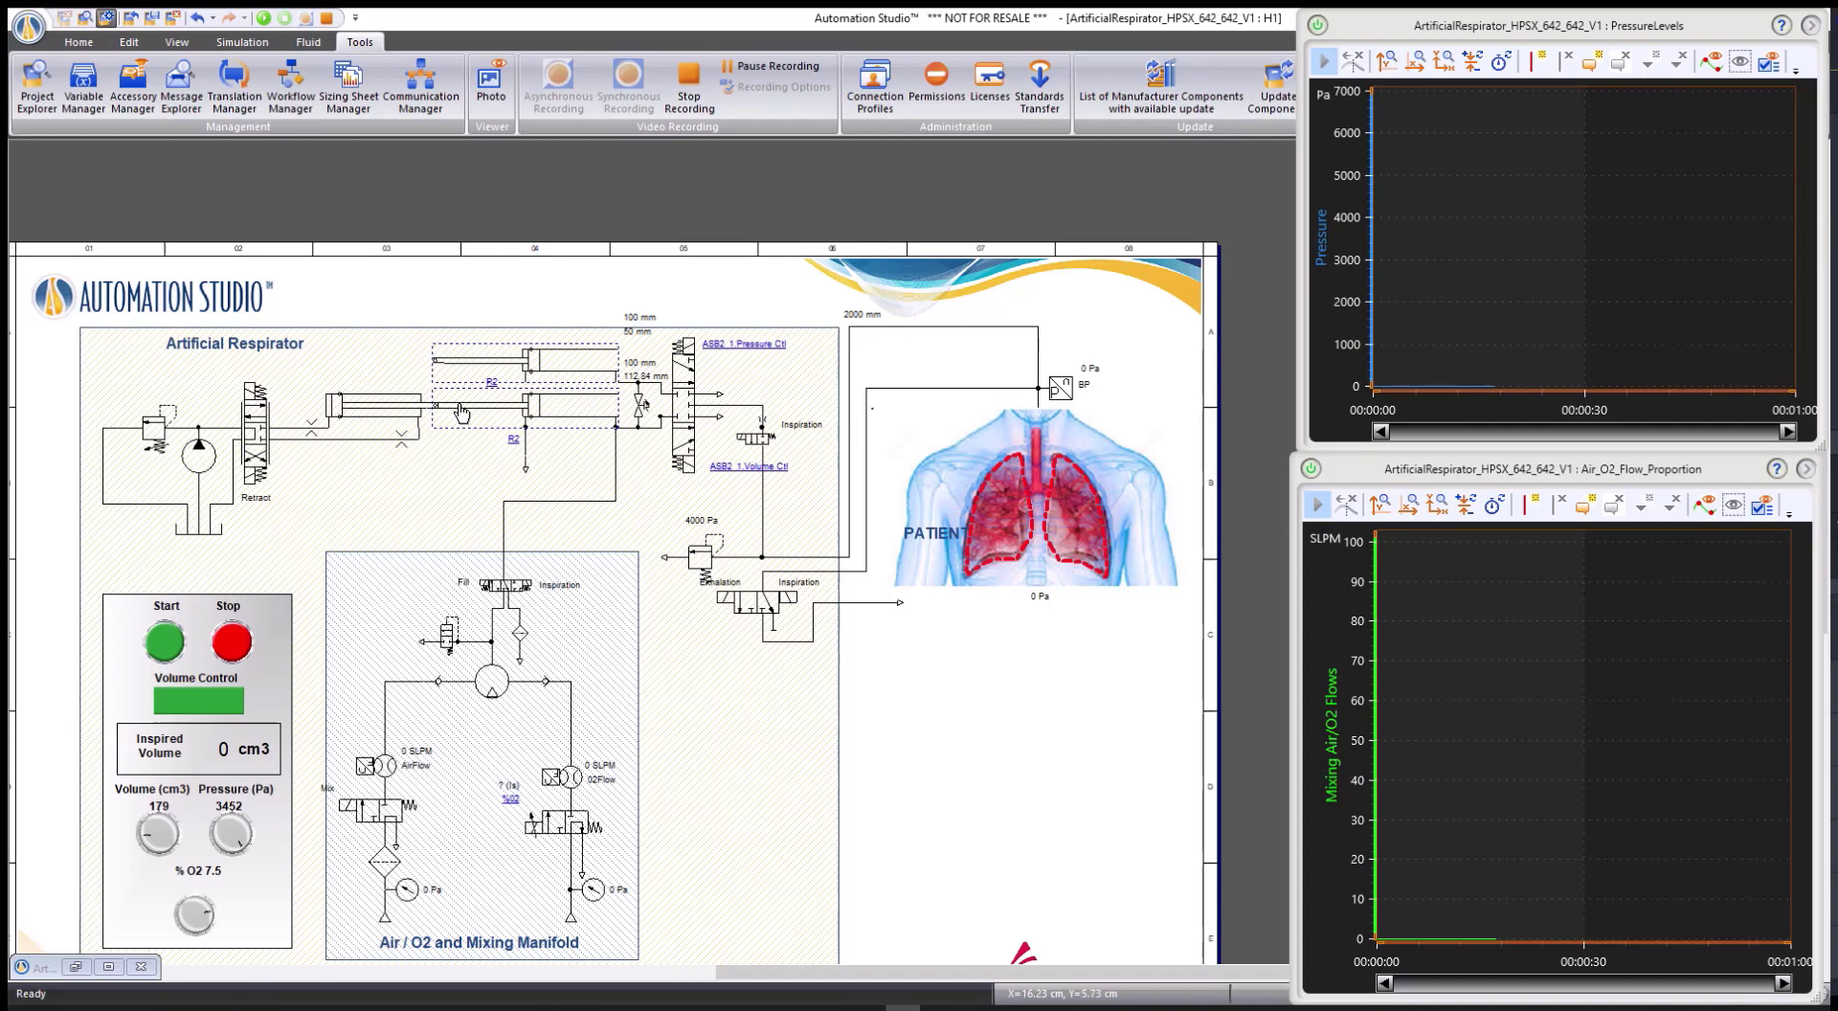
{"action": "scroll", "coordinate": [462, 413], "scroll_direction": "down", "scroll_amount": 1}
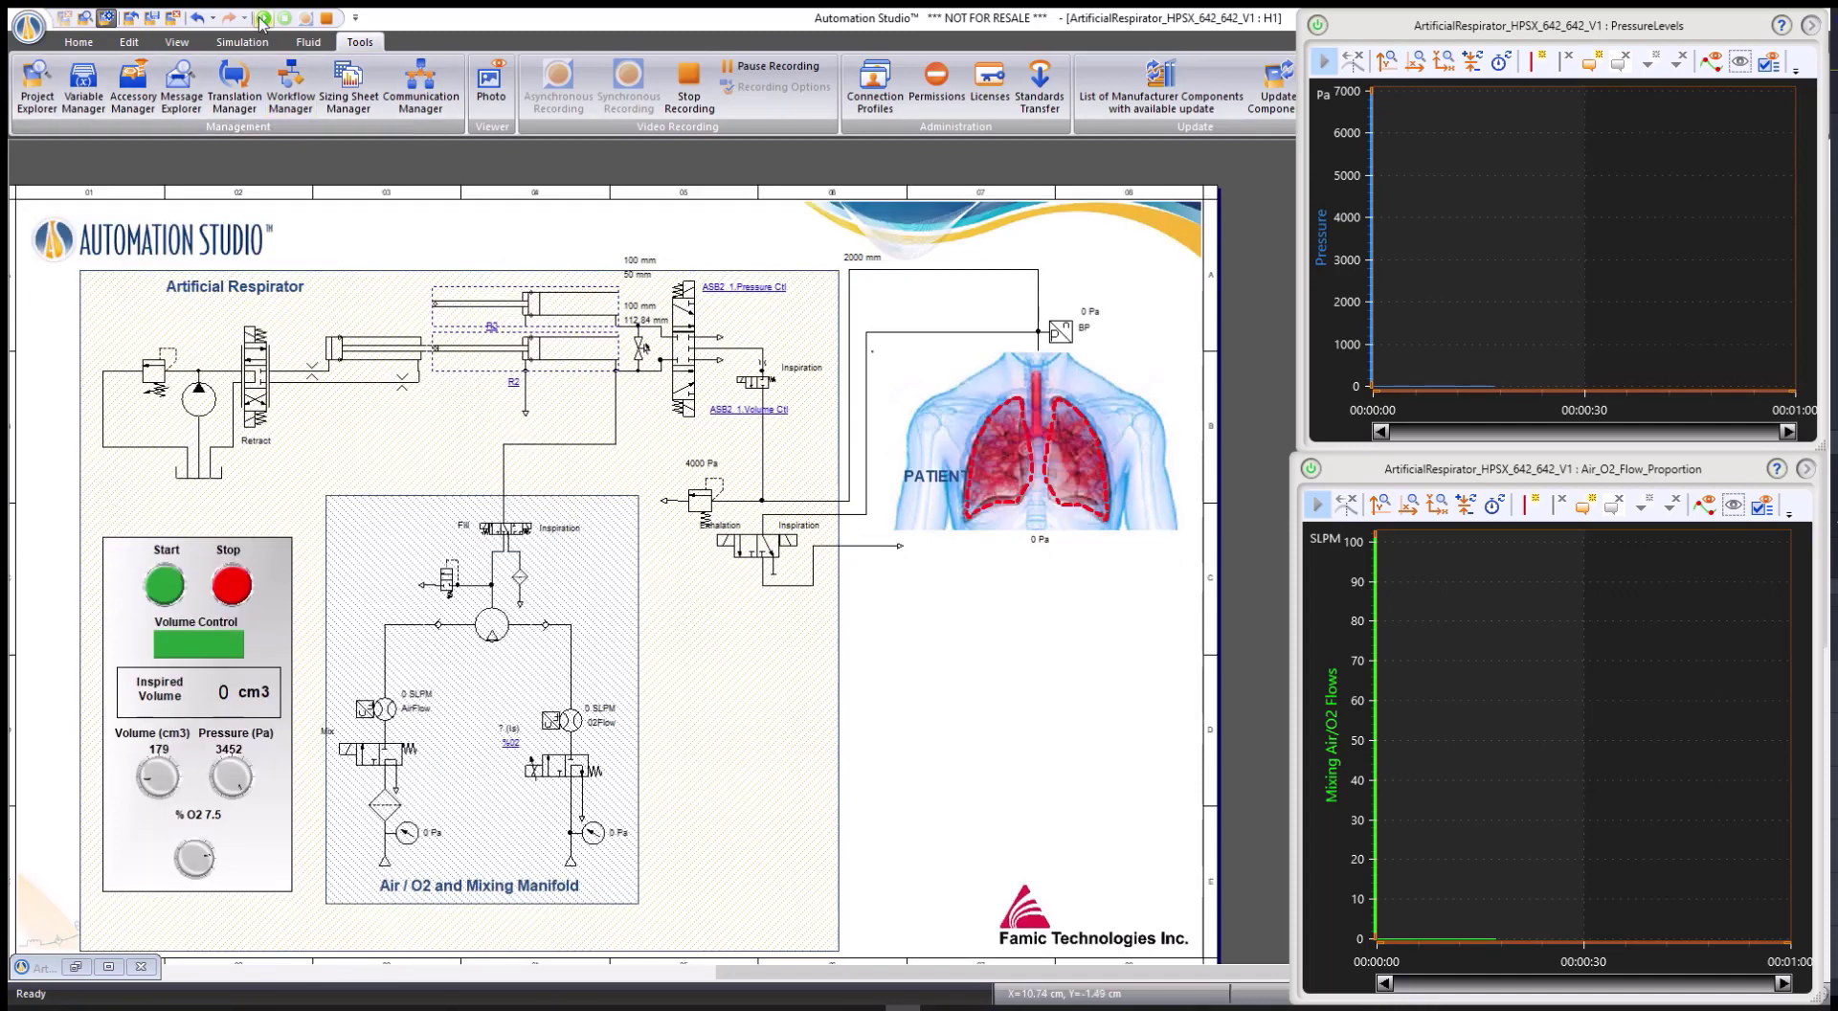
Run the simulation, zoom into the circuit, and start the respirator's breathing cycle.
{"action": "left_click", "coordinate": [263, 19]}
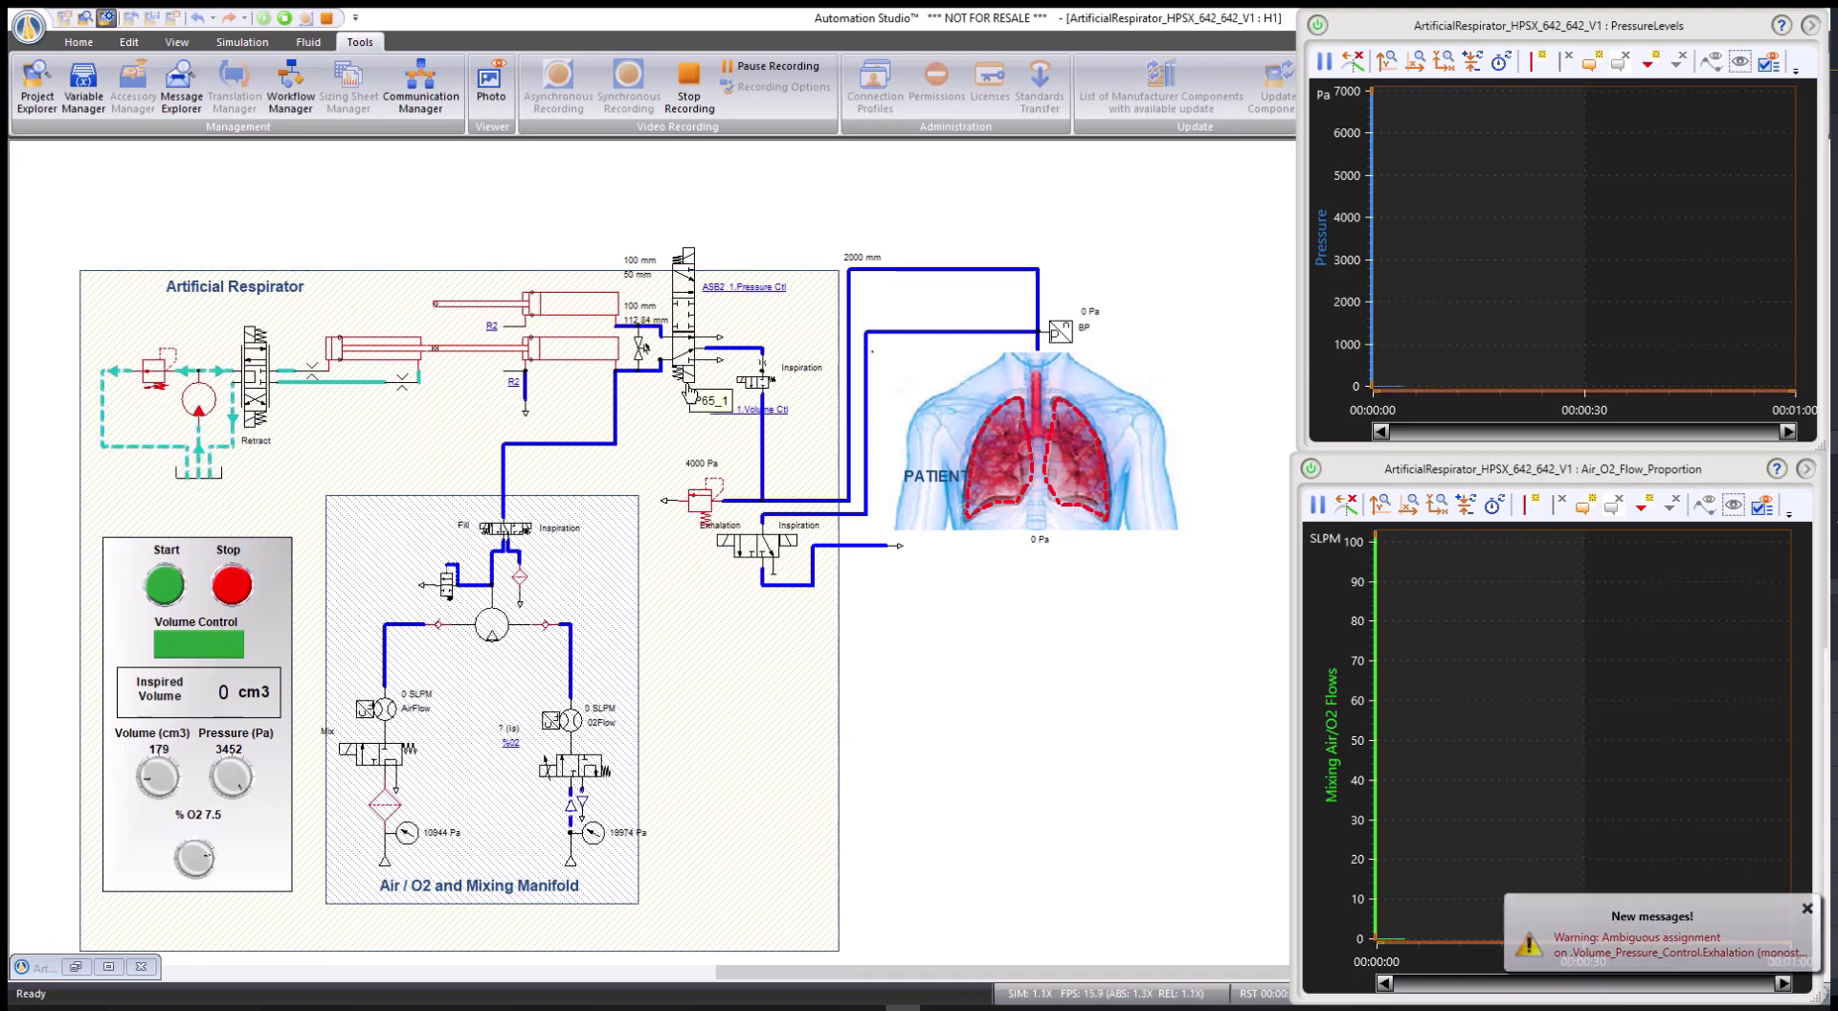
{"action": "scroll", "coordinate": [719, 400], "scroll_direction": "up", "scroll_amount": 2}
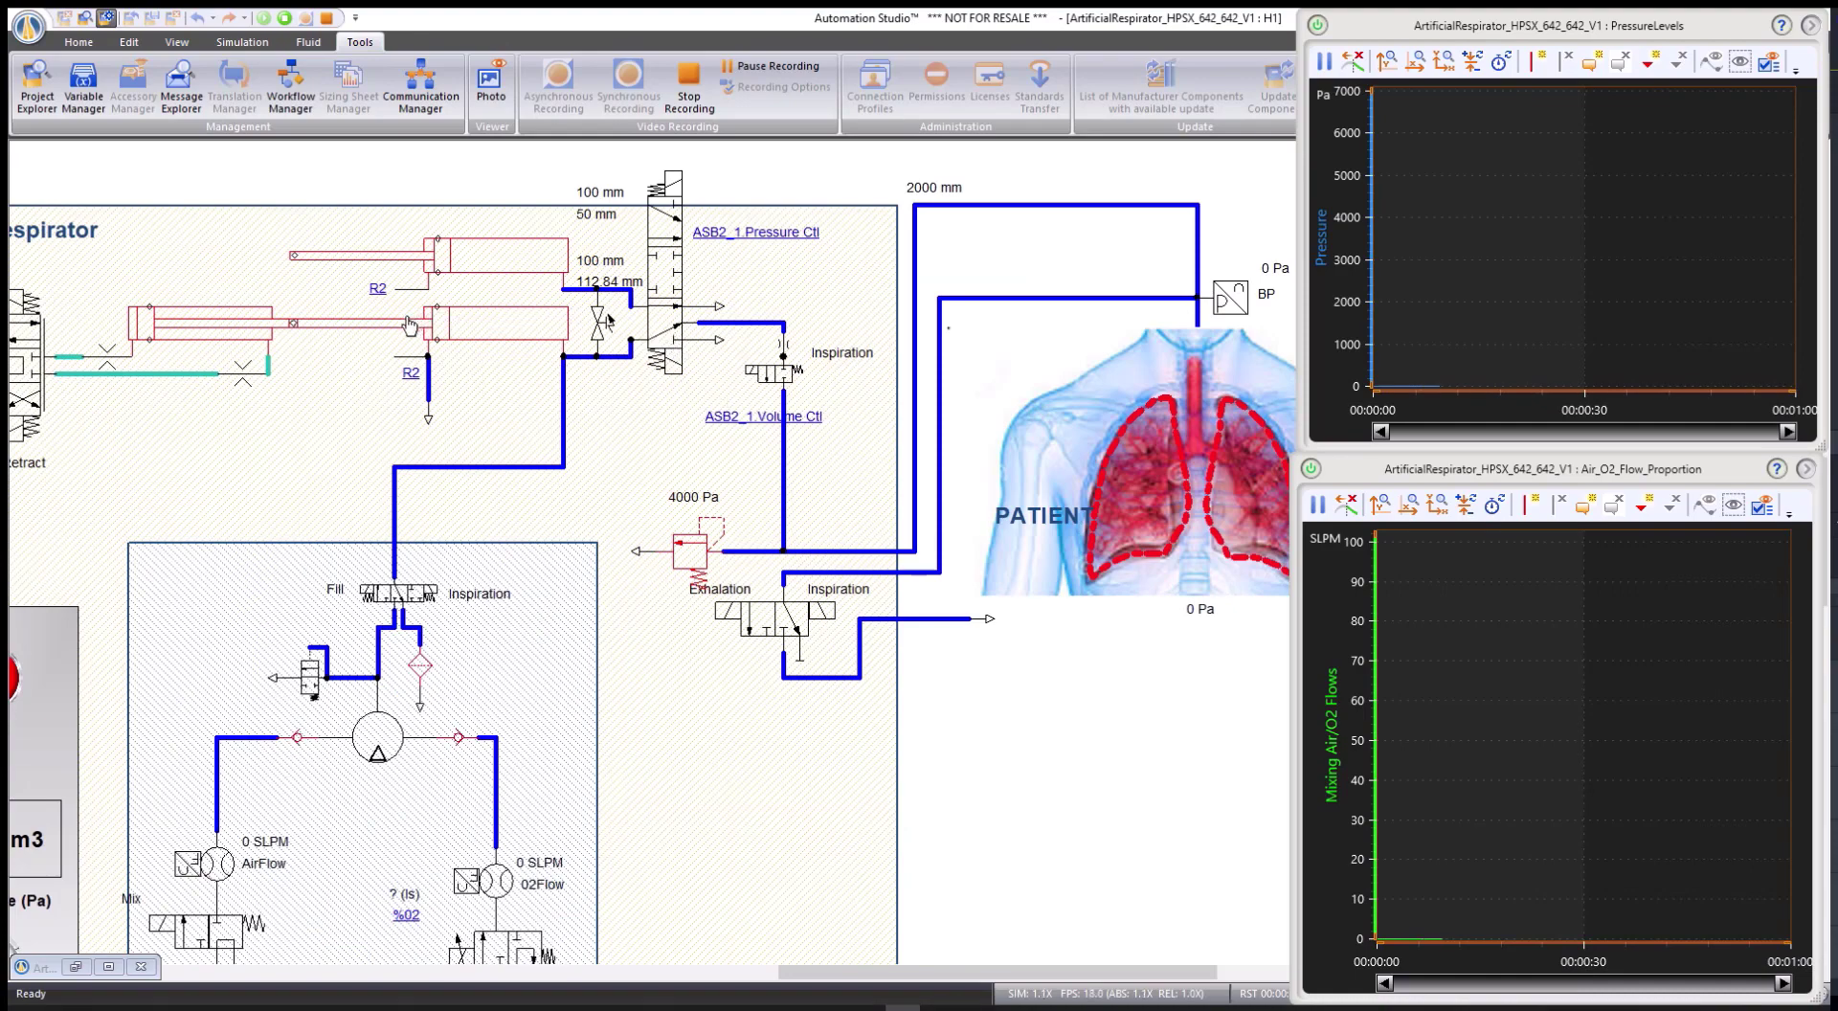
{"action": "mouse_move", "coordinate": [410, 326]}
{"action": "scroll", "coordinate": [410, 325], "scroll_direction": "left", "scroll_amount": 3}
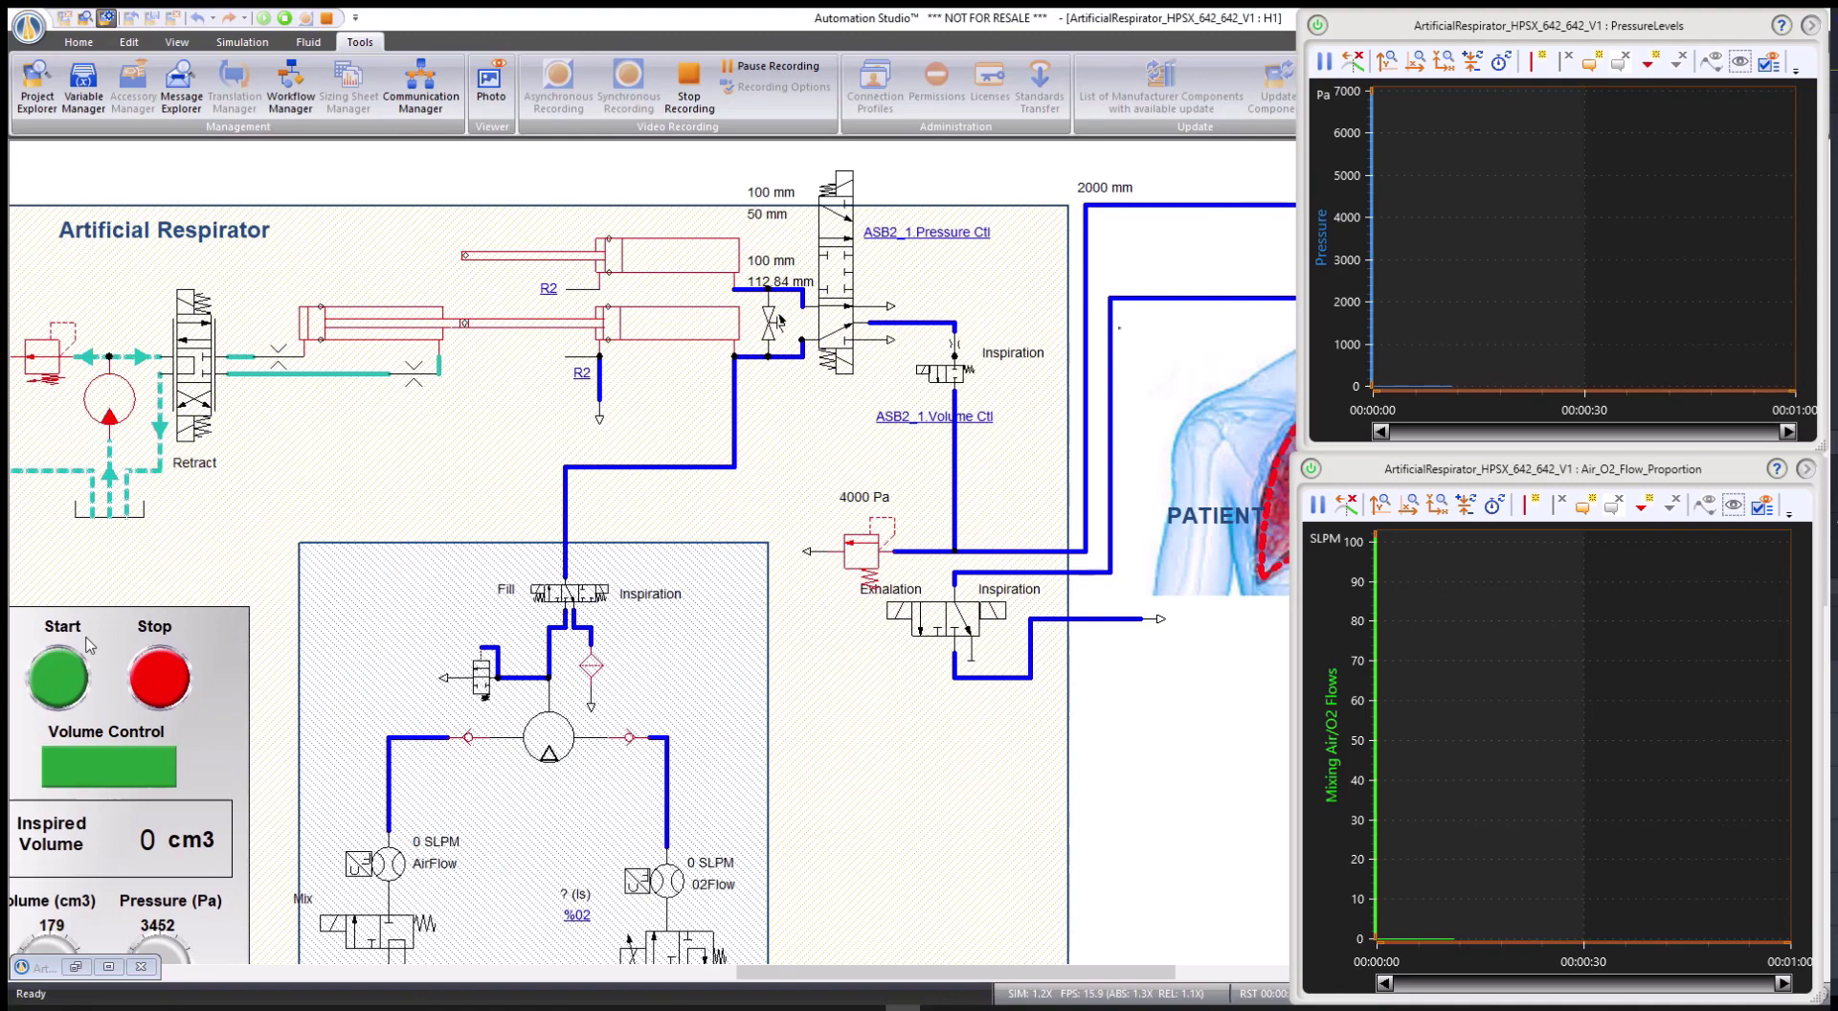
{"action": "left_click", "coordinate": [63, 678]}
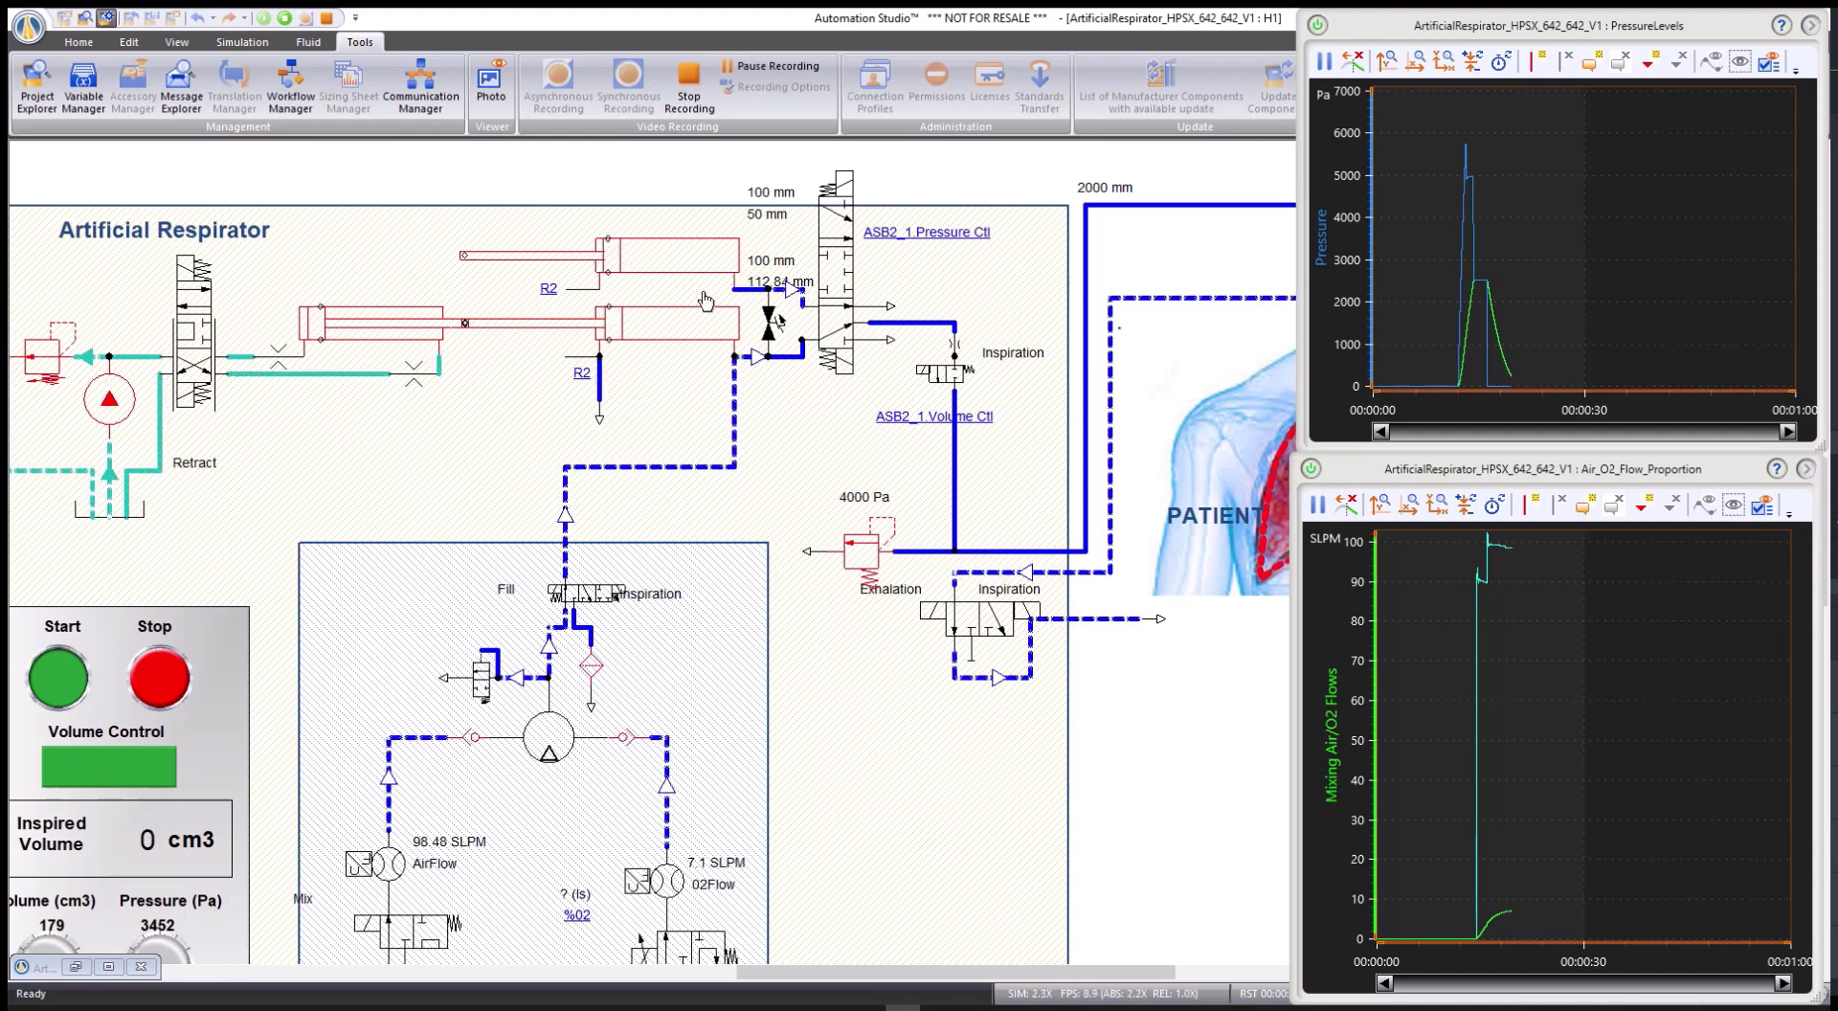
Switch the Volume Control toggle to Pressure Control, then stop the simulation after three breath cycles.
{"action": "left_click", "coordinate": [98, 763]}
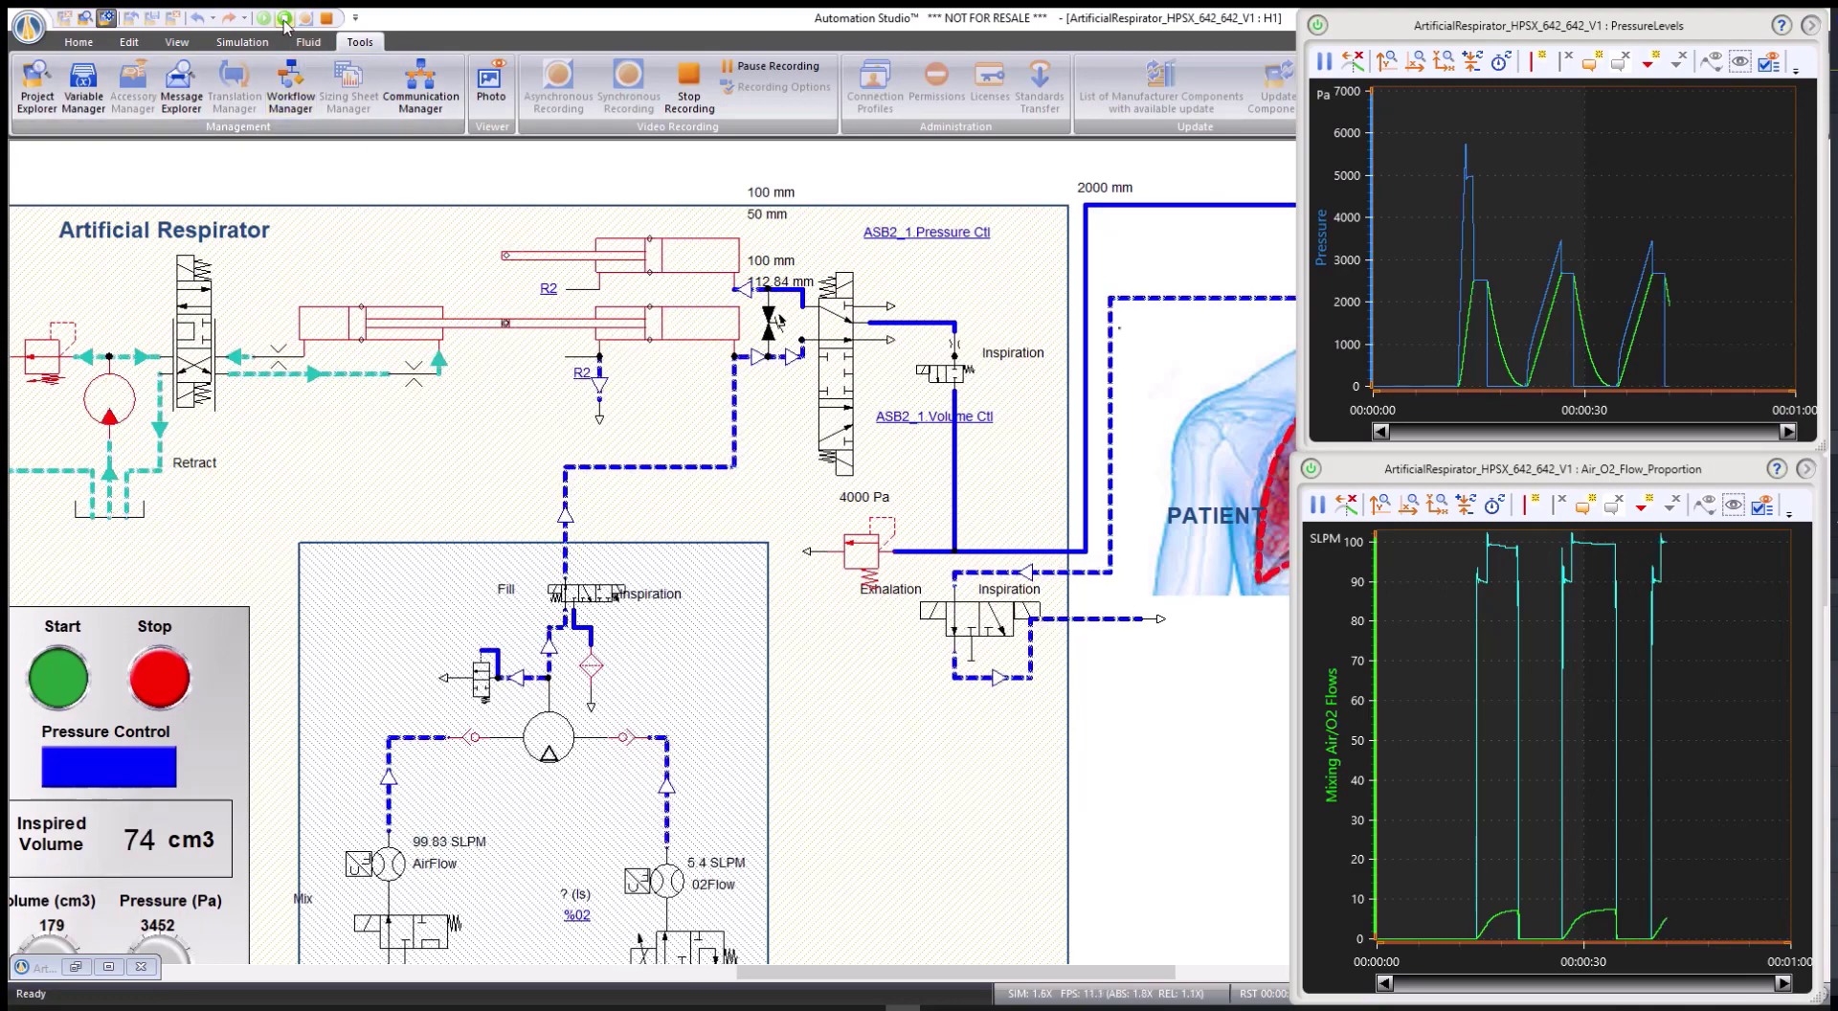
{"action": "left_click", "coordinate": [284, 19]}
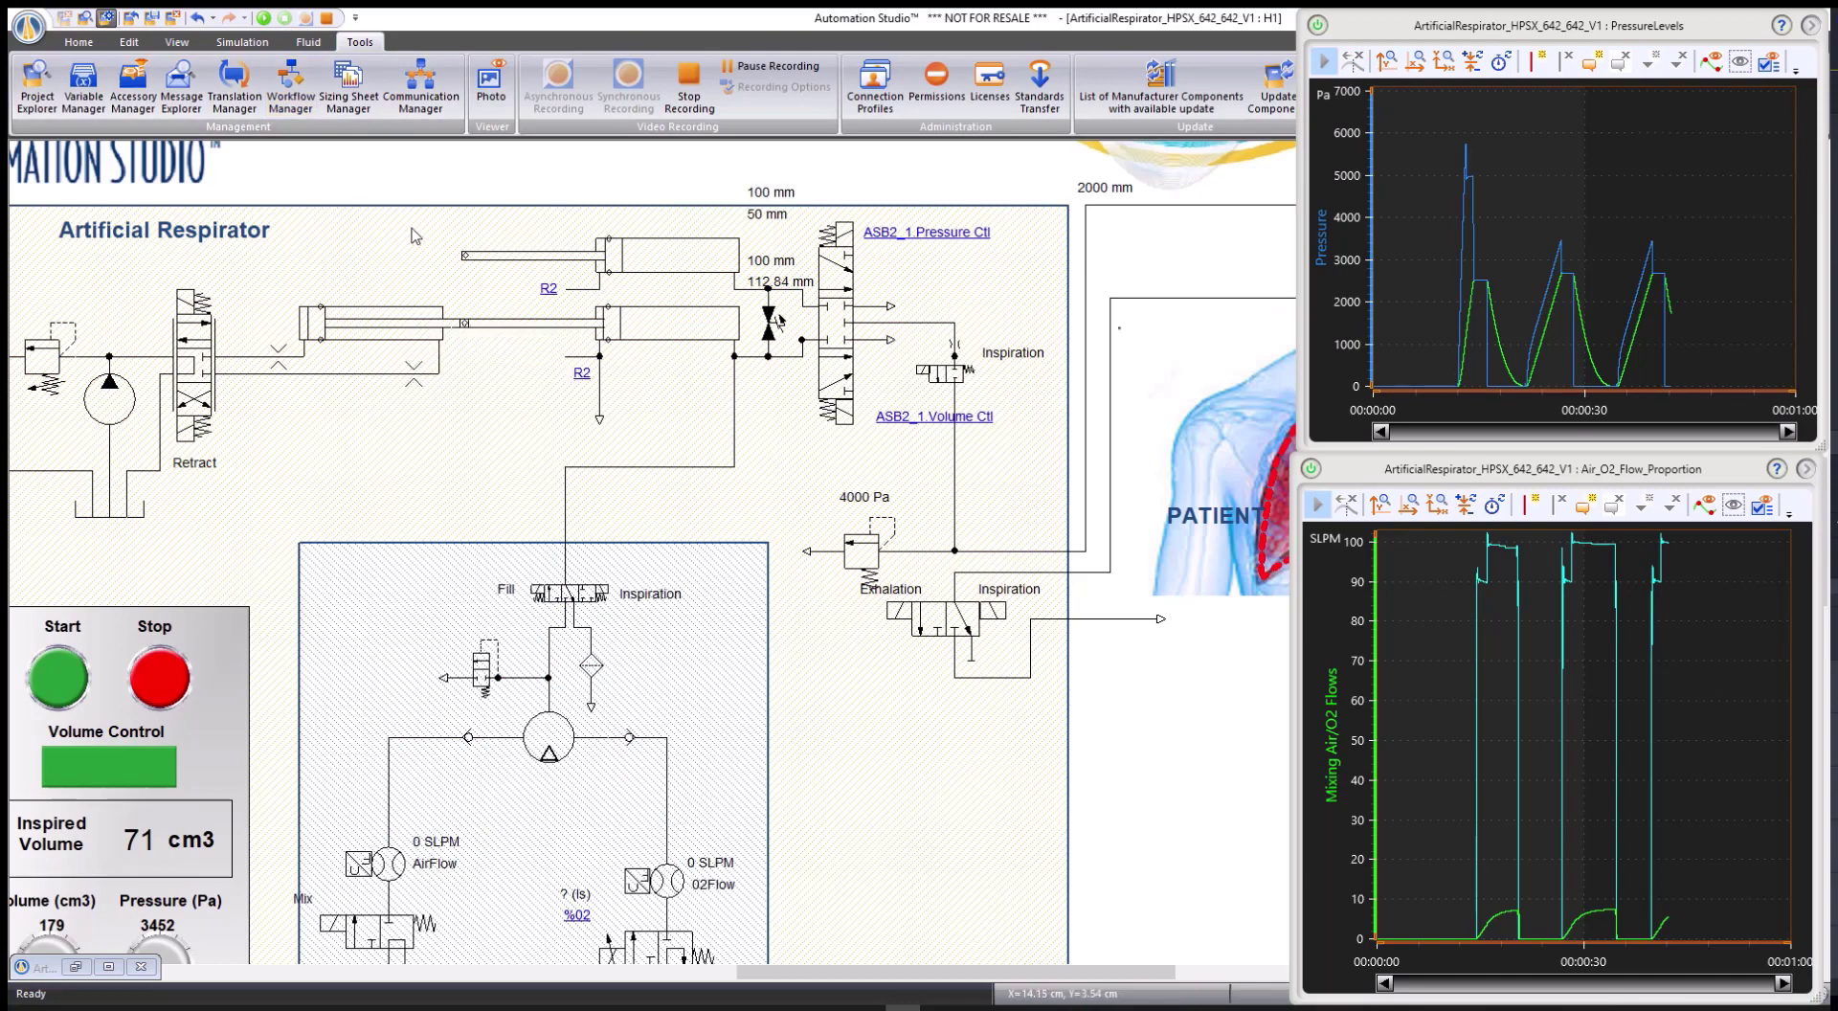
Open the cylinder's Mechanism Manager and the mechanism's View1 diagram.
{"action": "left_click", "coordinate": [305, 42]}
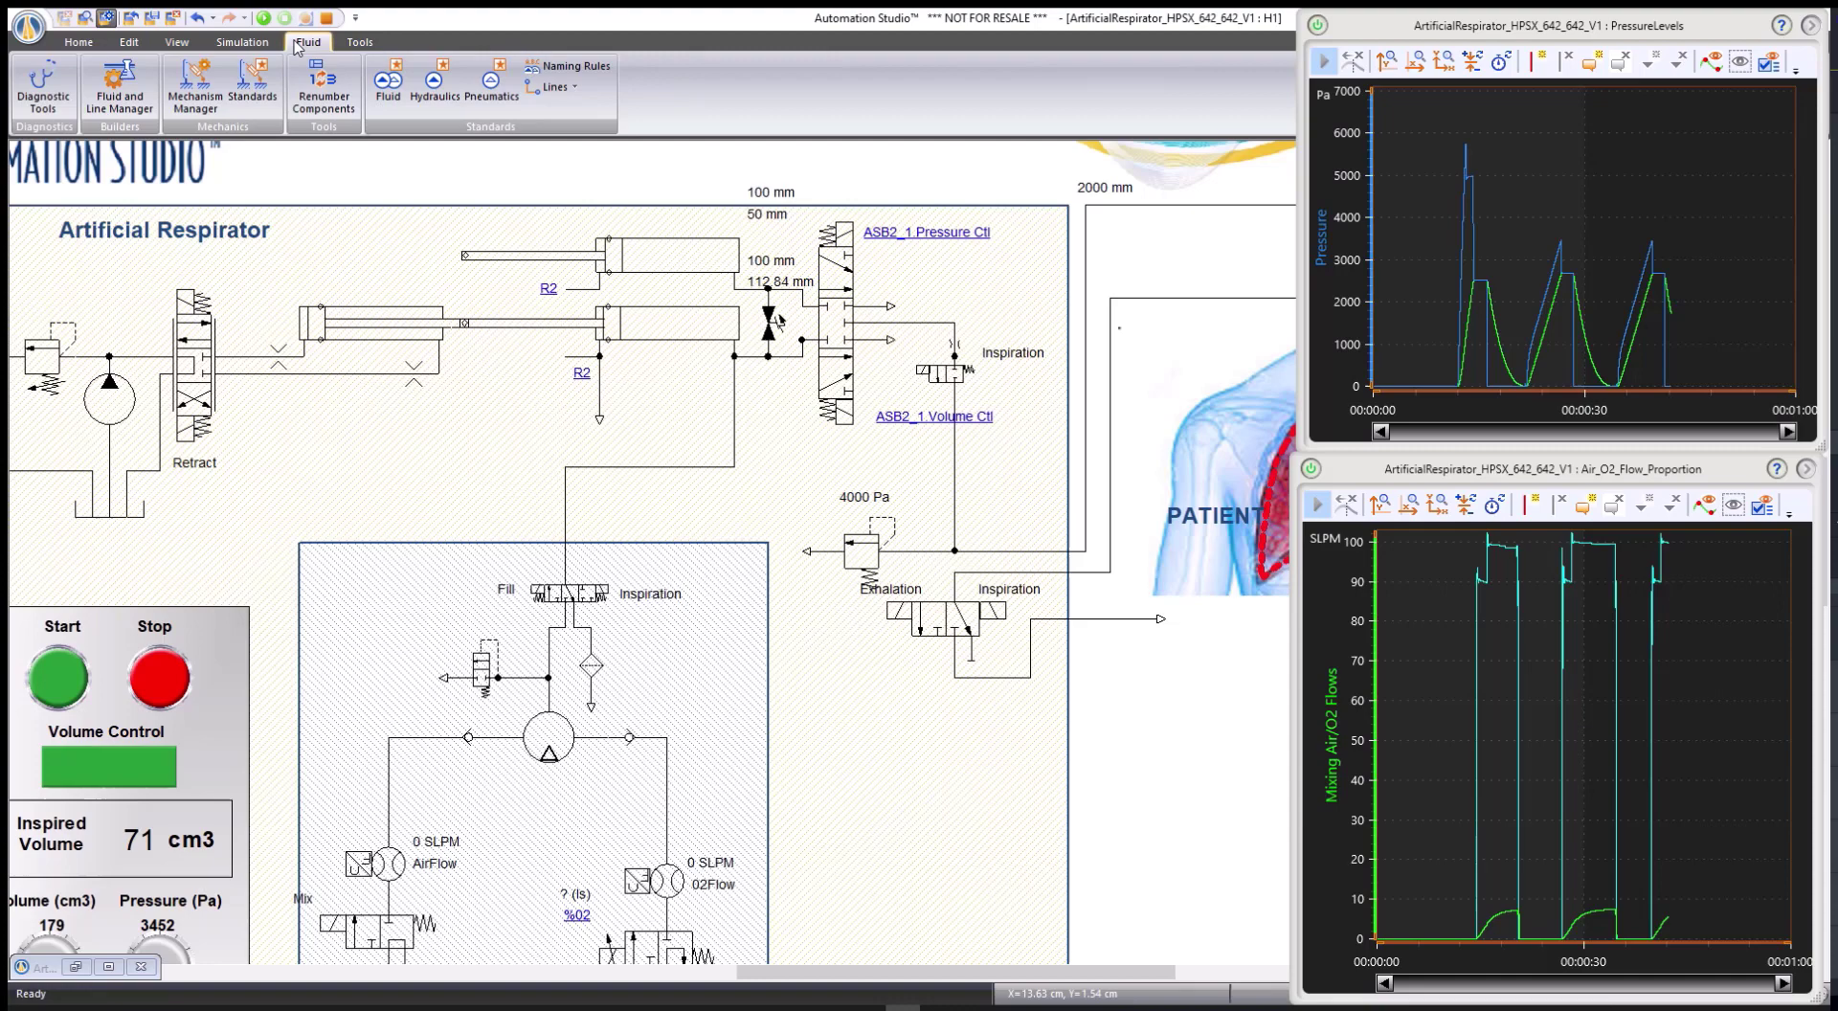
{"action": "left_click", "coordinate": [195, 87]}
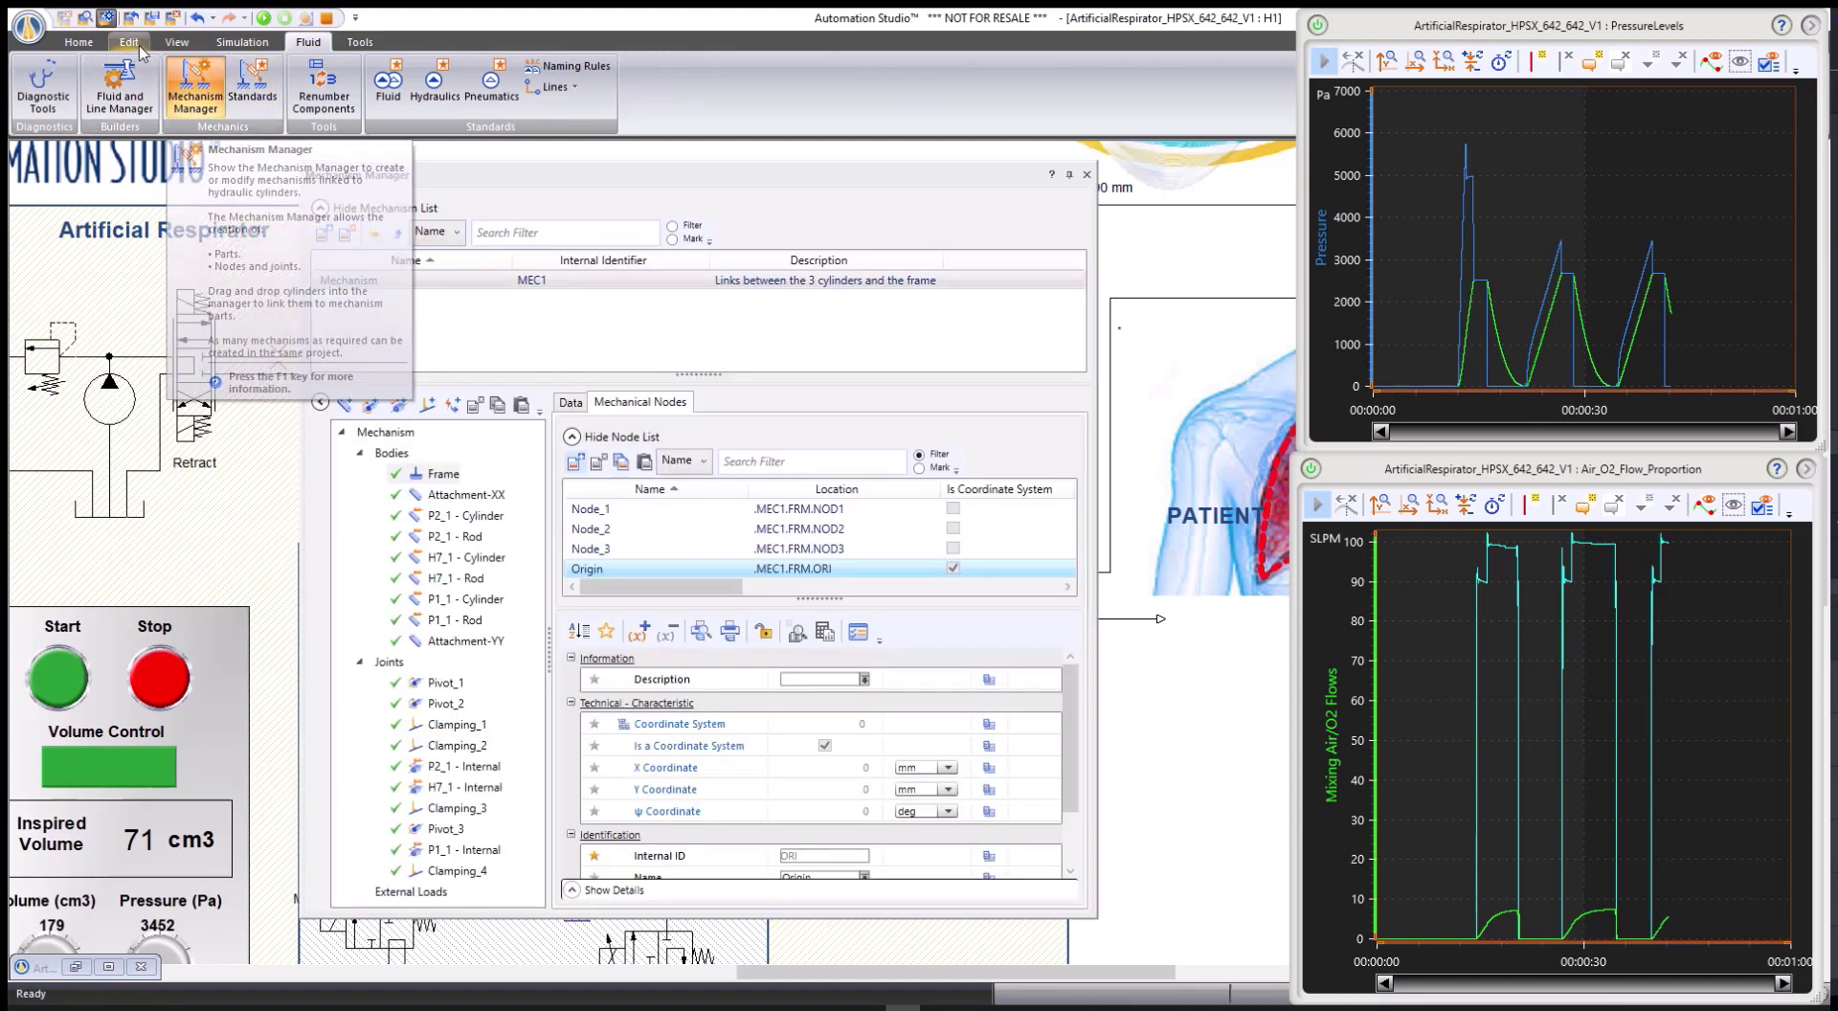
{"action": "left_click", "coordinate": [87, 21]}
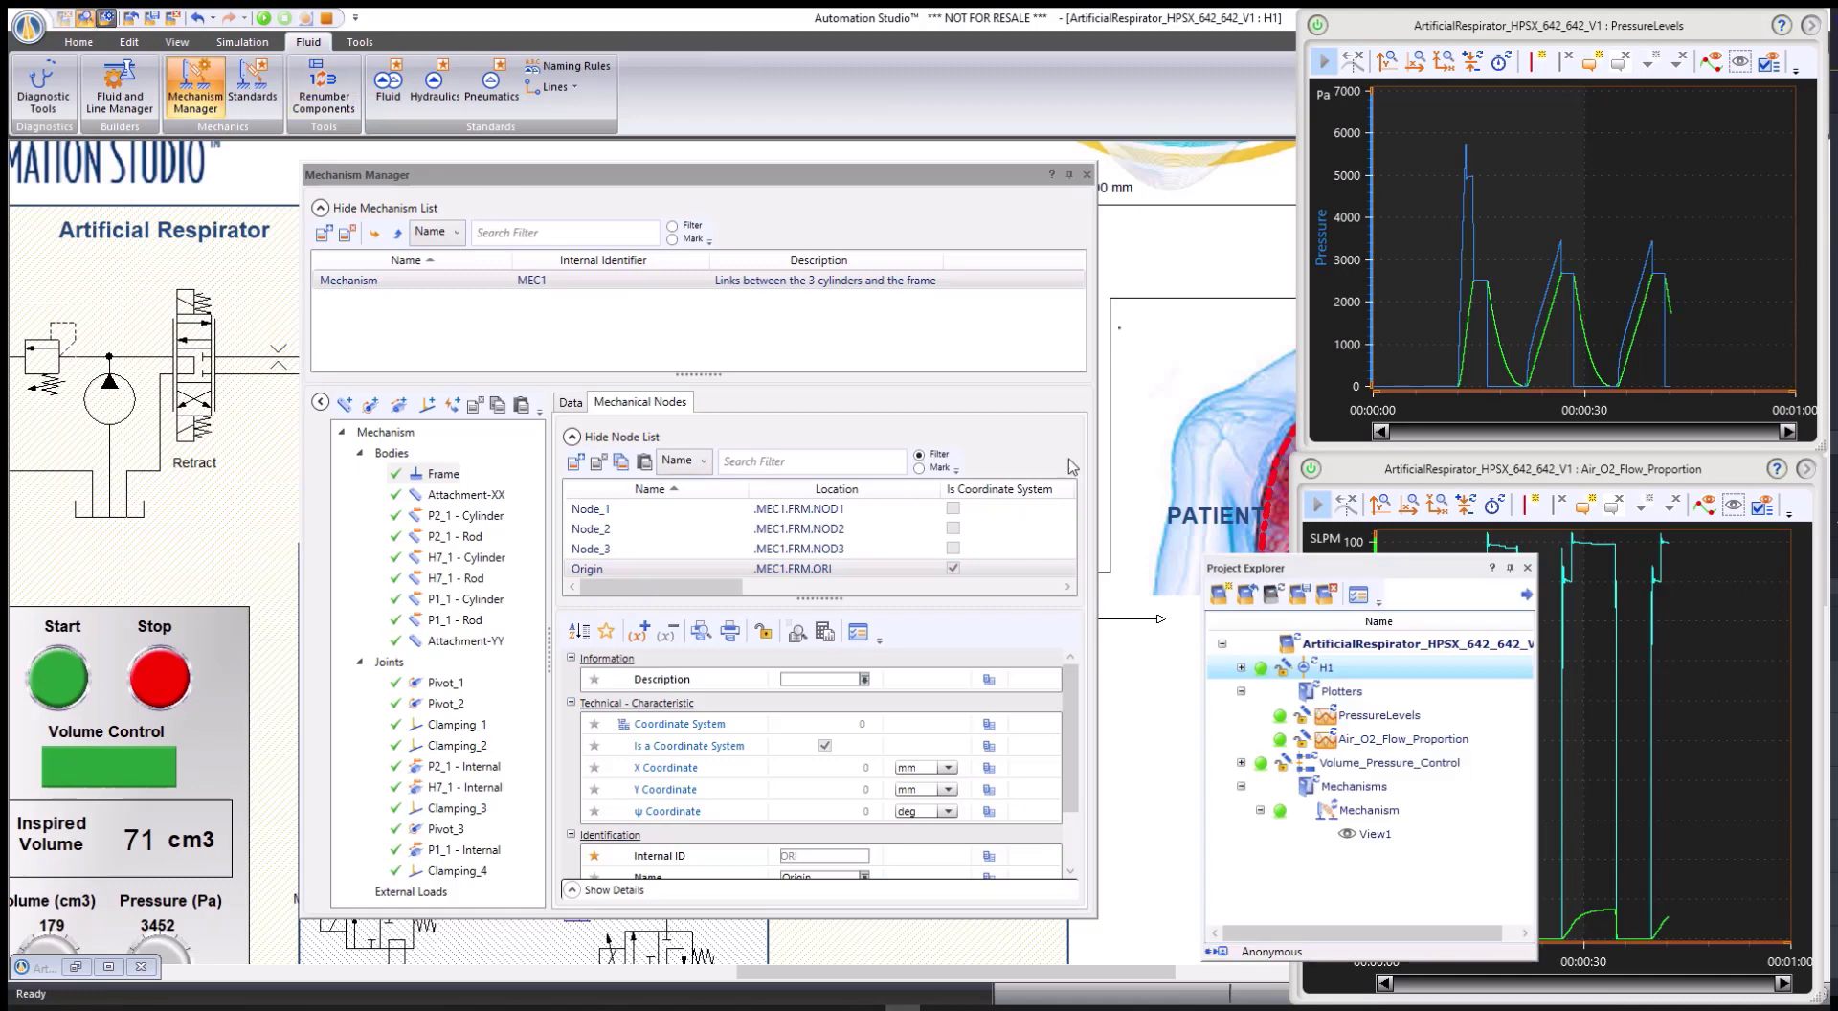
{"action": "double_click", "coordinate": [1375, 834]}
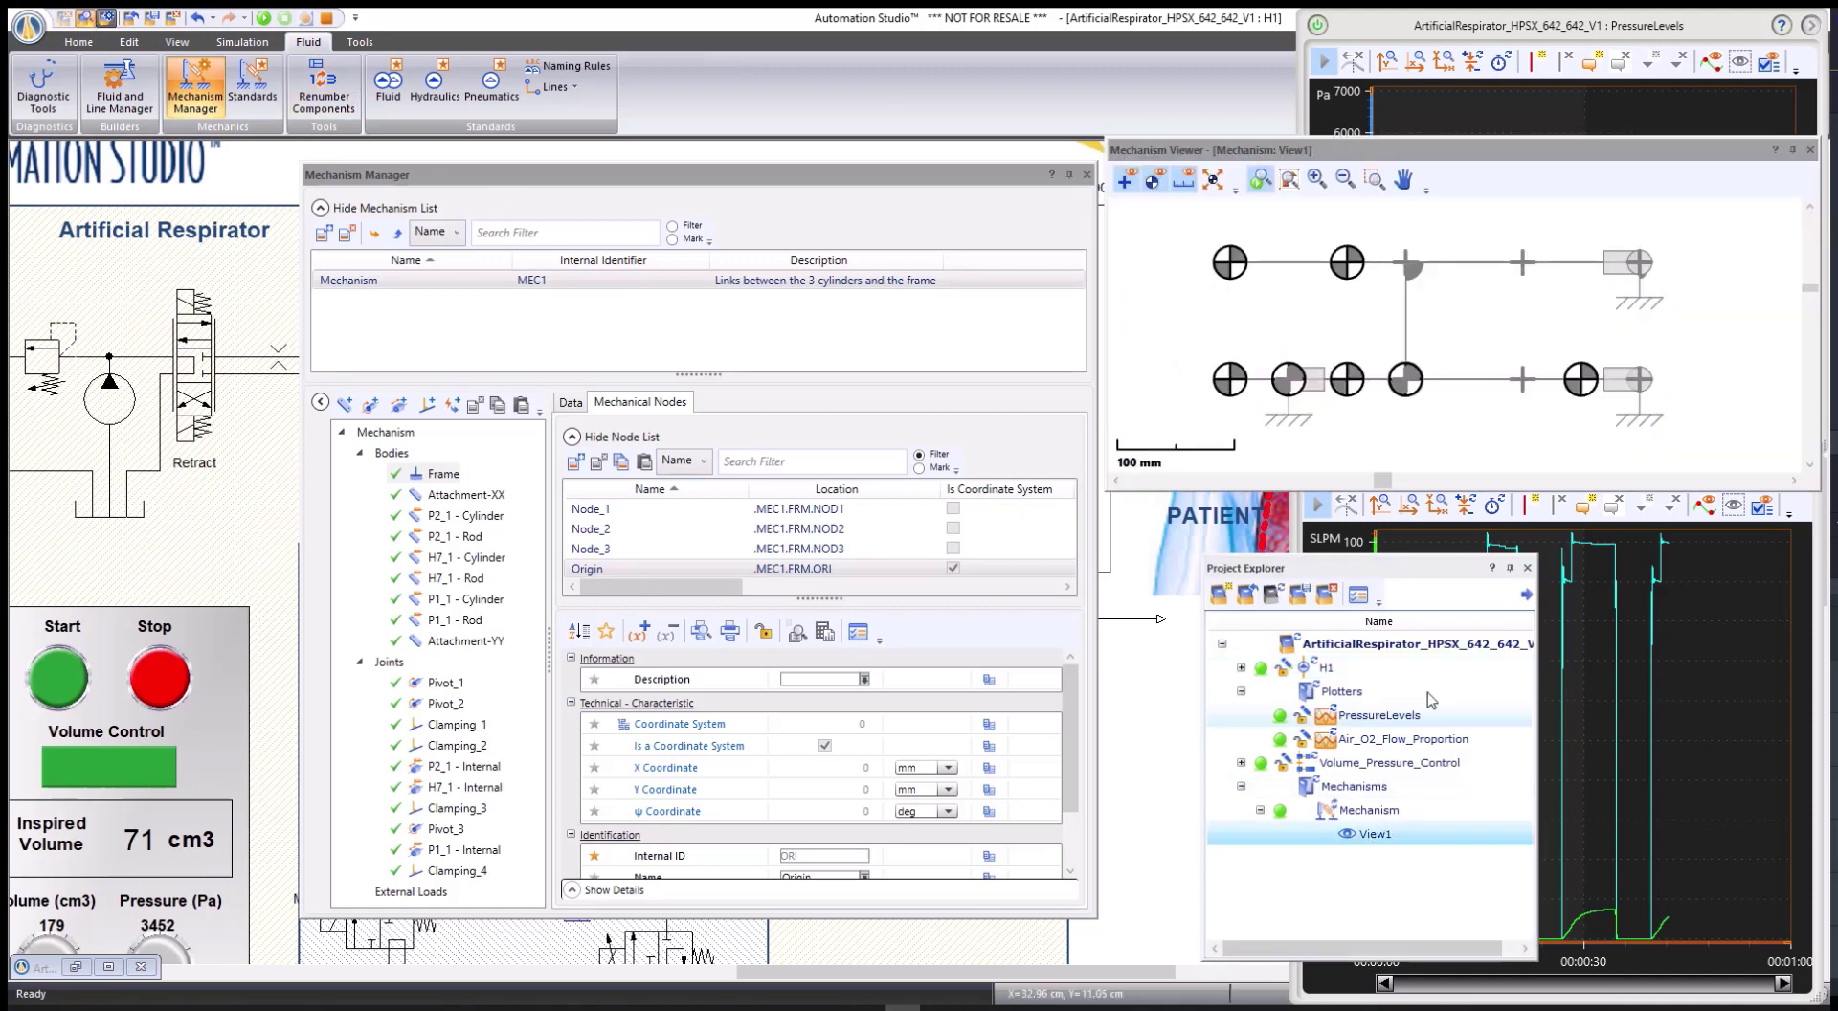
{"action": "left_click_drag", "start_coordinate": [1325, 158], "coordinate": [1330, 169]}
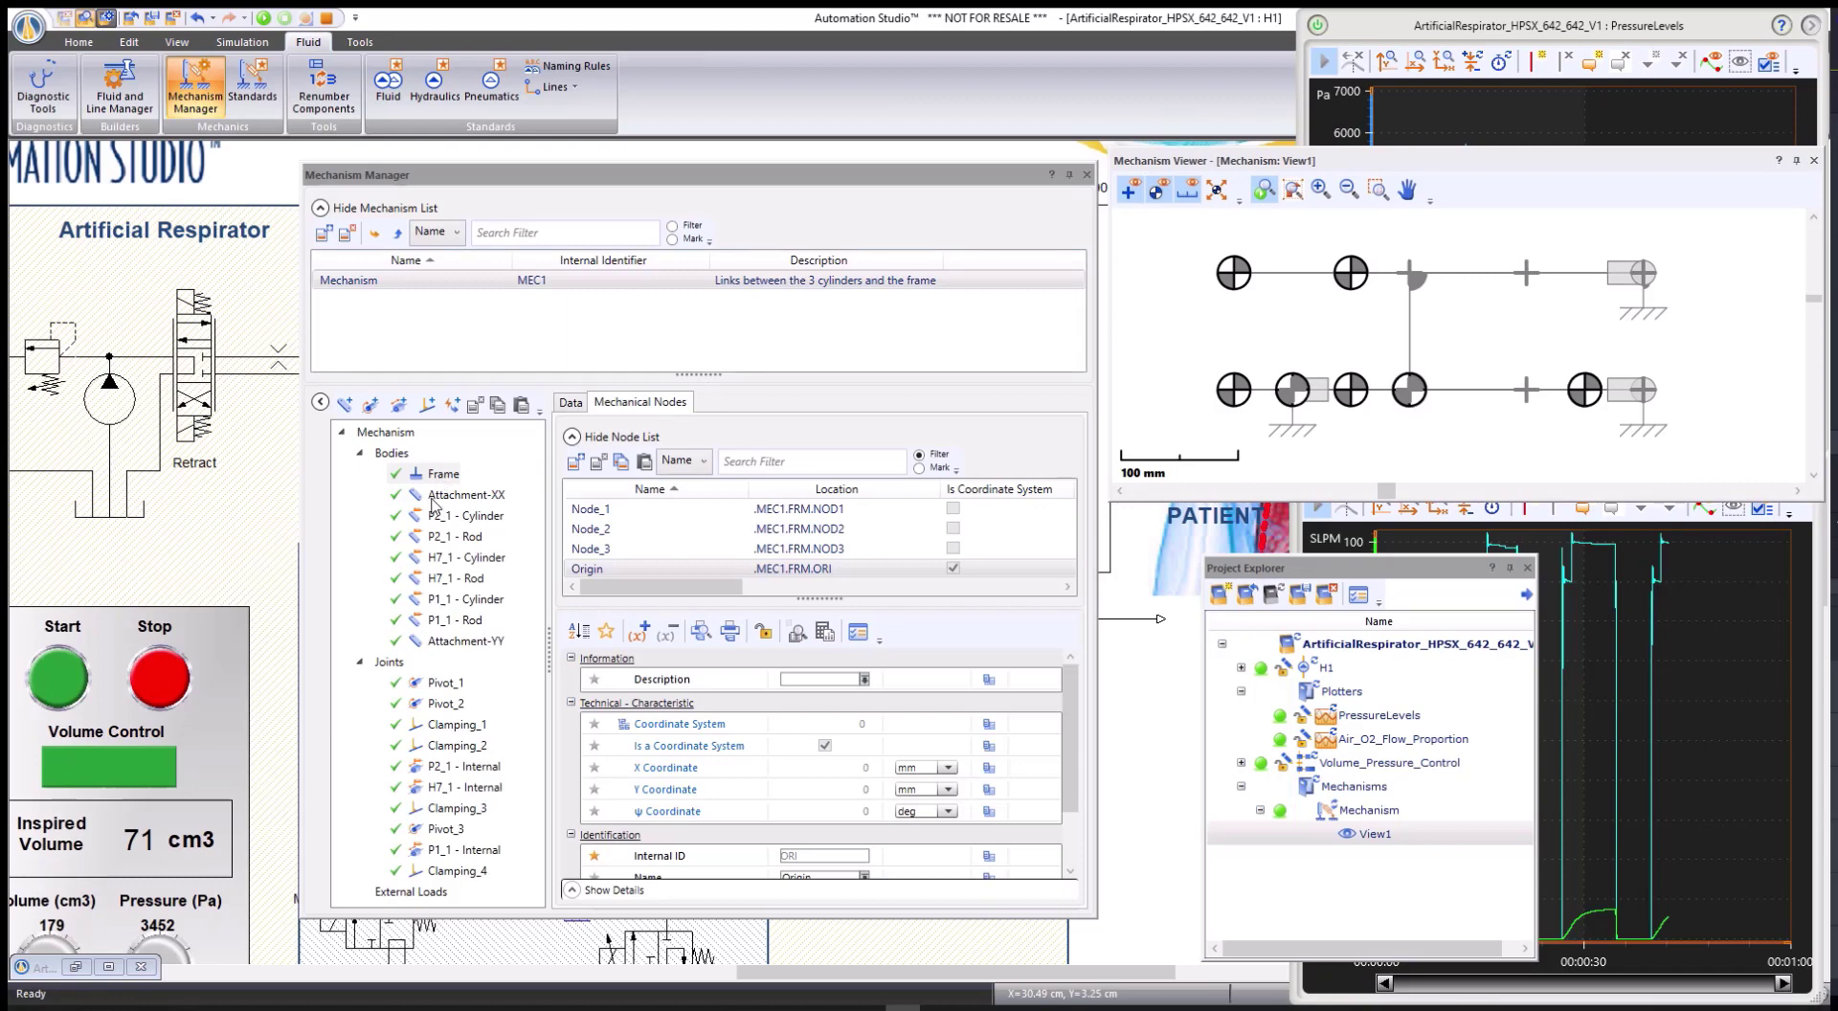
Inspect the P2_1 rod and P1_1 cylinder bodies, moving the manager lower to reveal the circuit.
{"action": "left_click", "coordinate": [460, 517]}
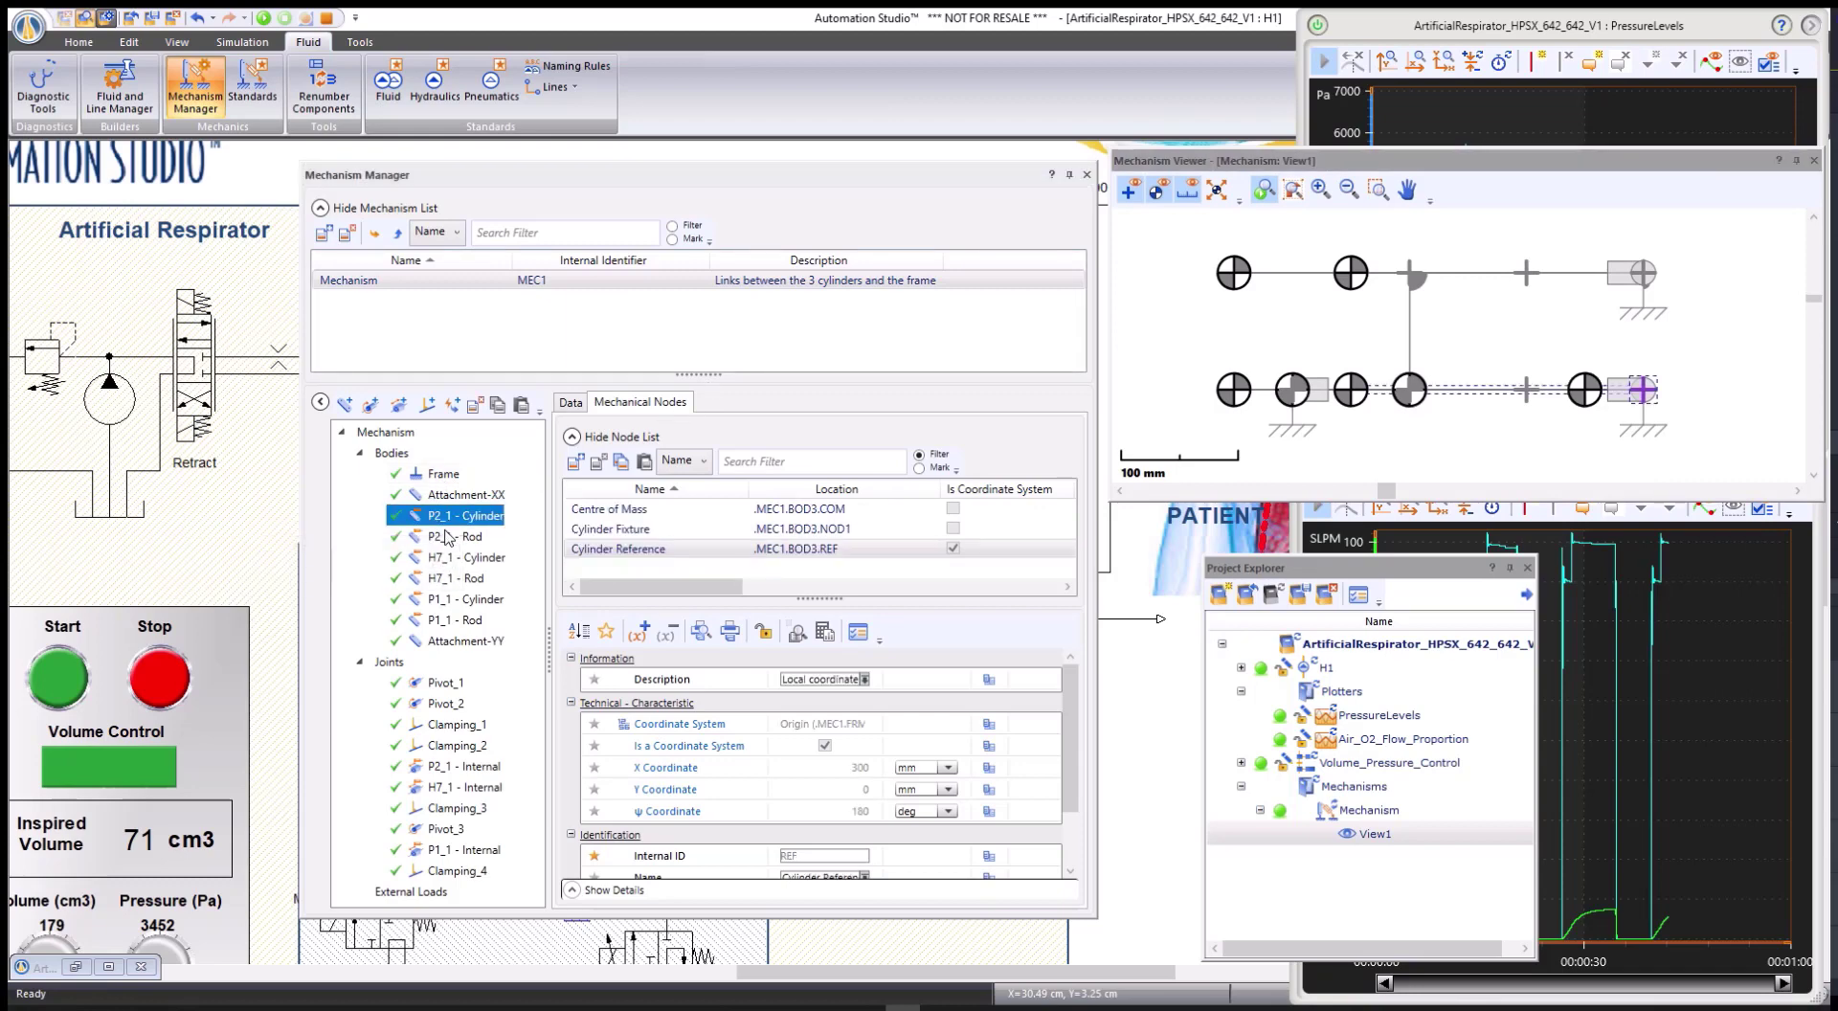
{"action": "key", "text": "Down"}
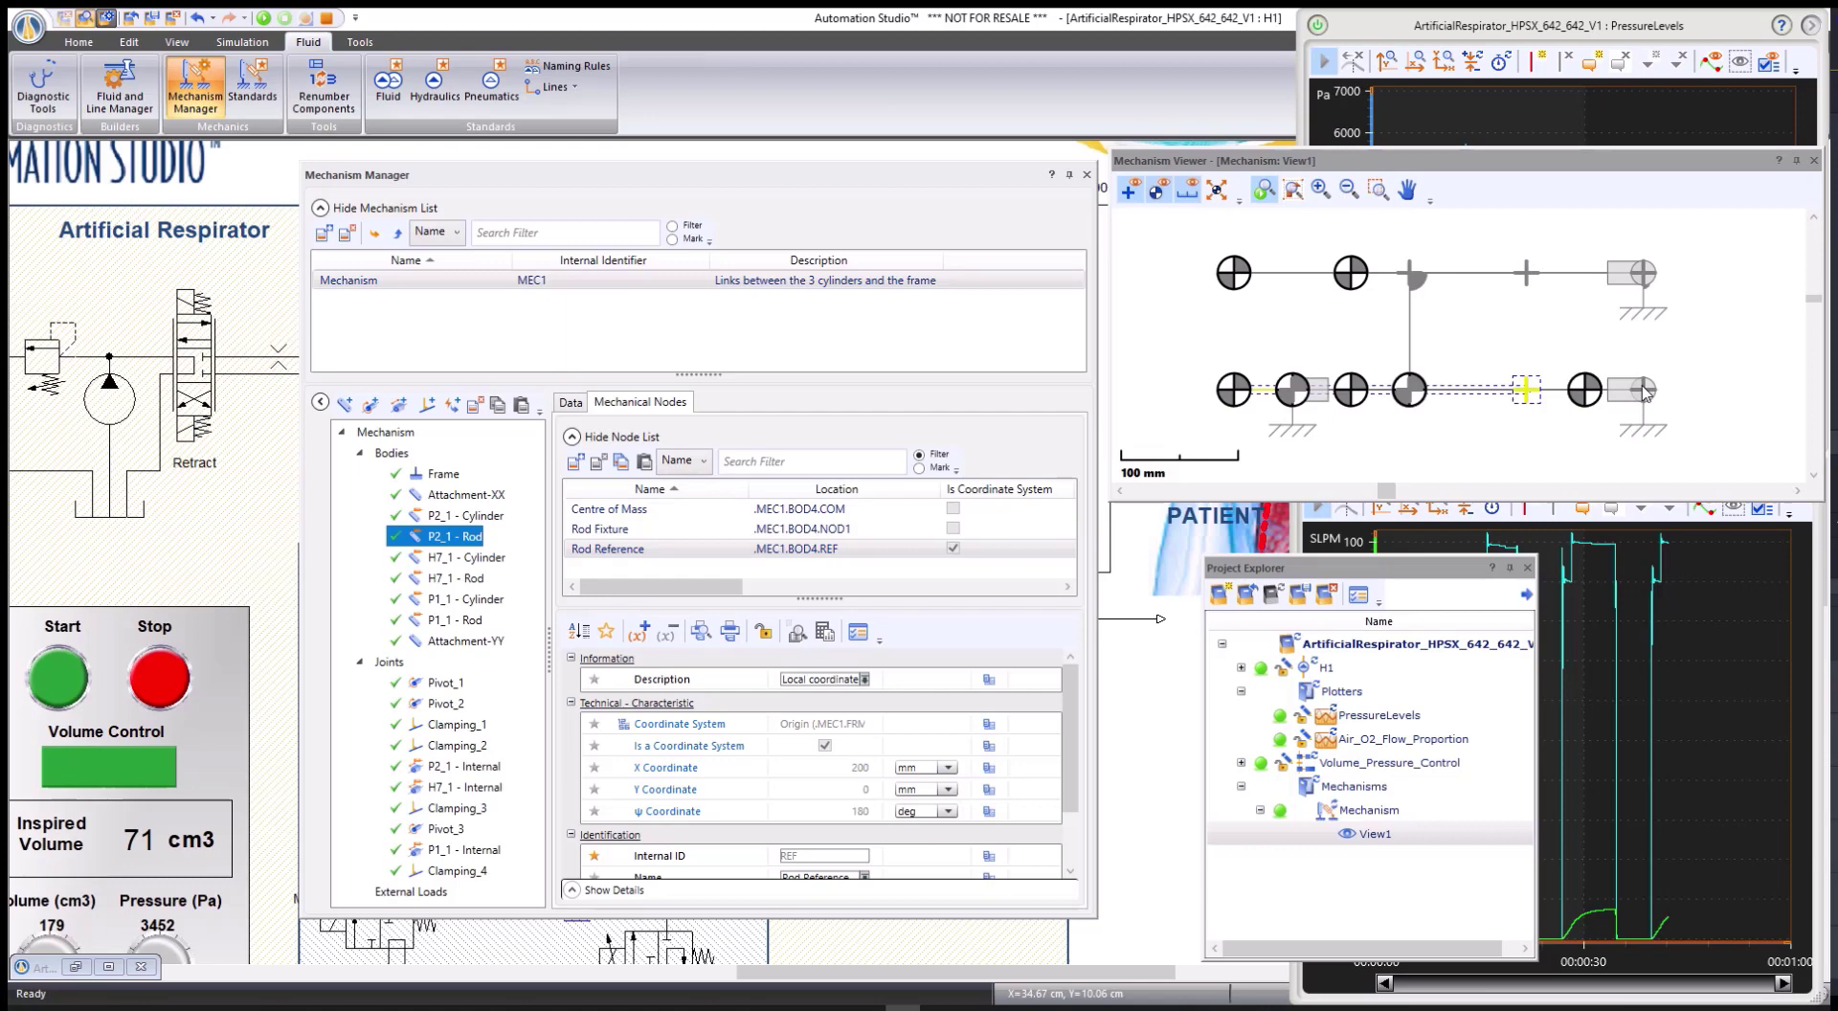
{"action": "left_click_drag", "start_coordinate": [969, 182], "coordinate": [899, 411]}
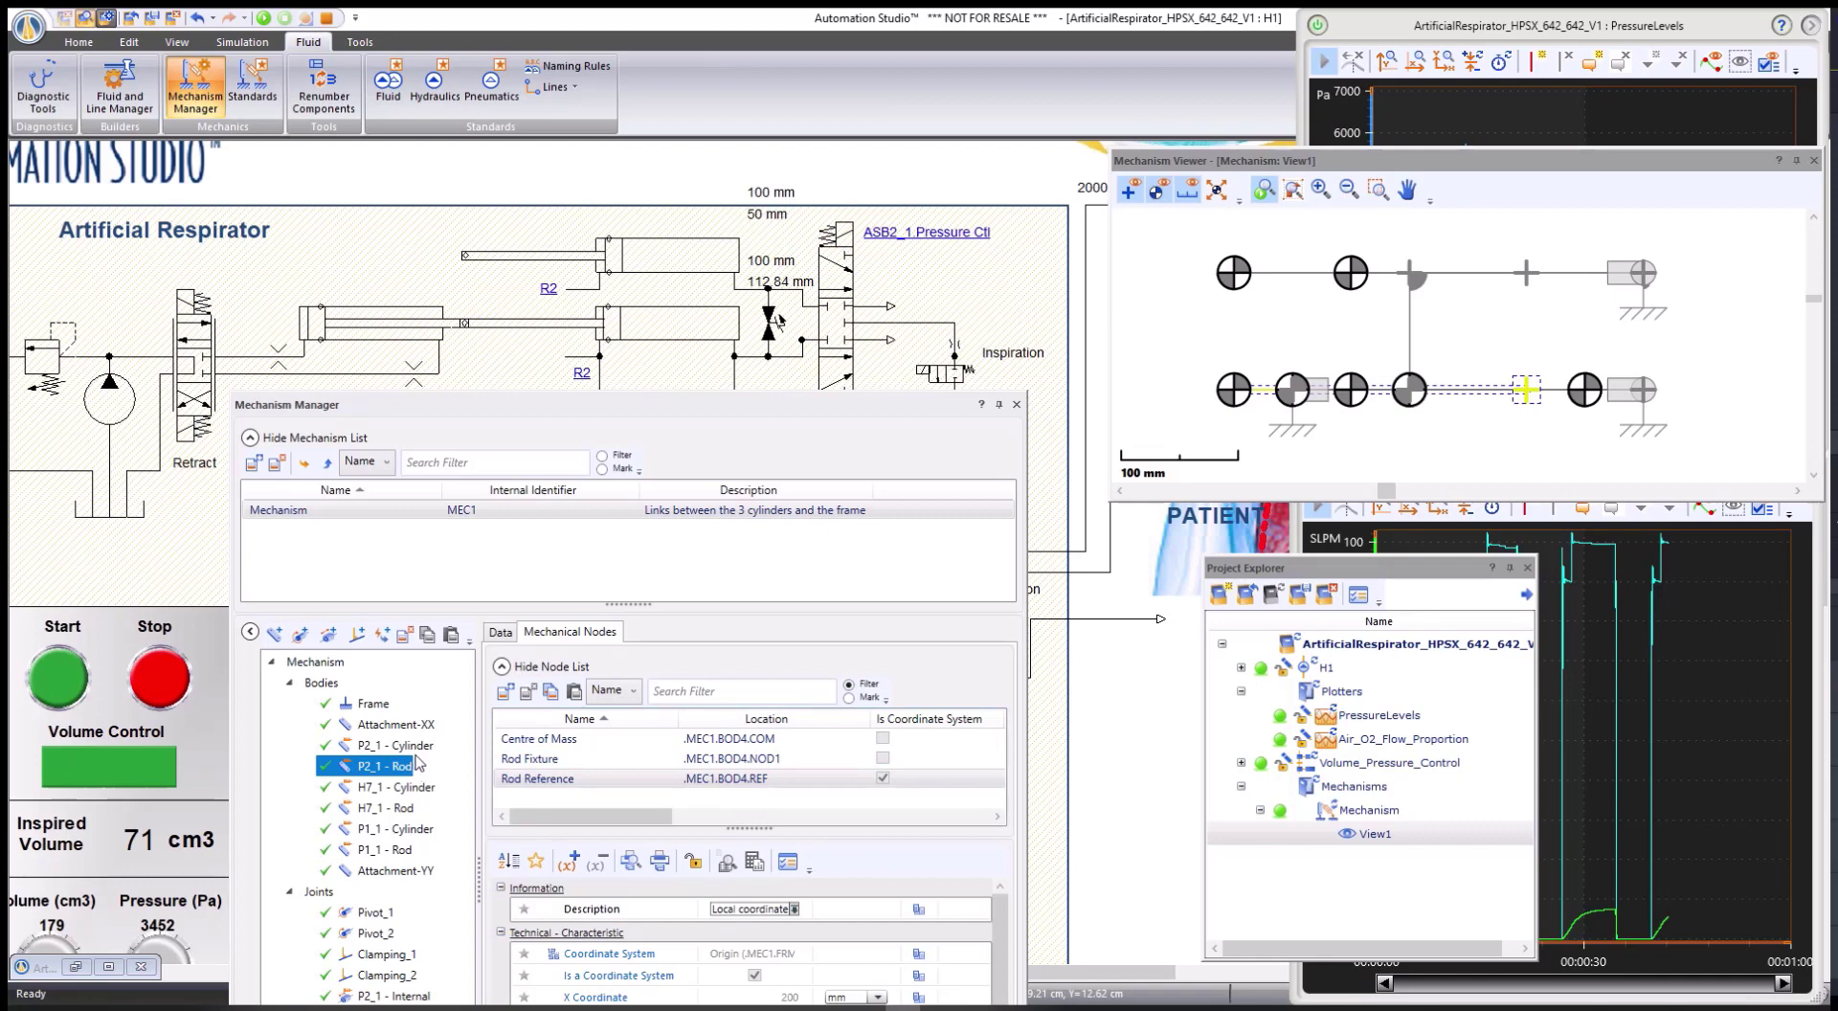
{"action": "left_click", "coordinate": [380, 832]}
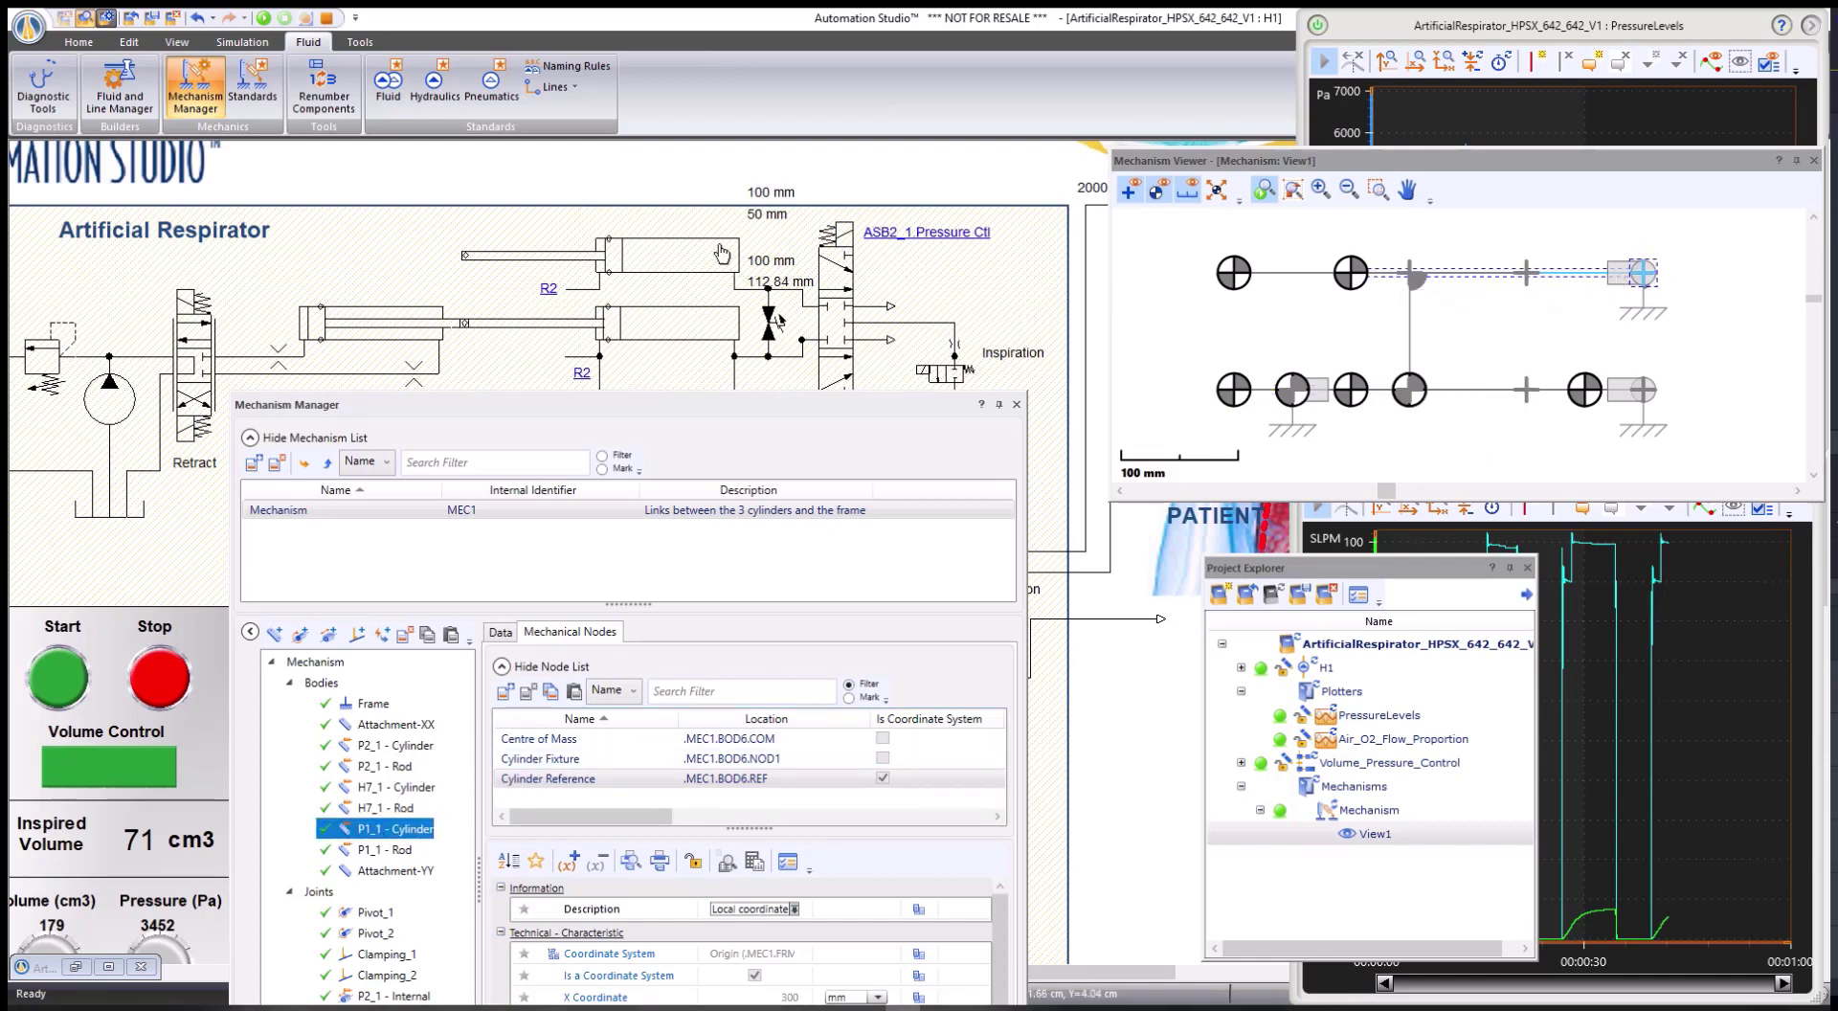
{"action": "left_click", "coordinate": [597, 268]}
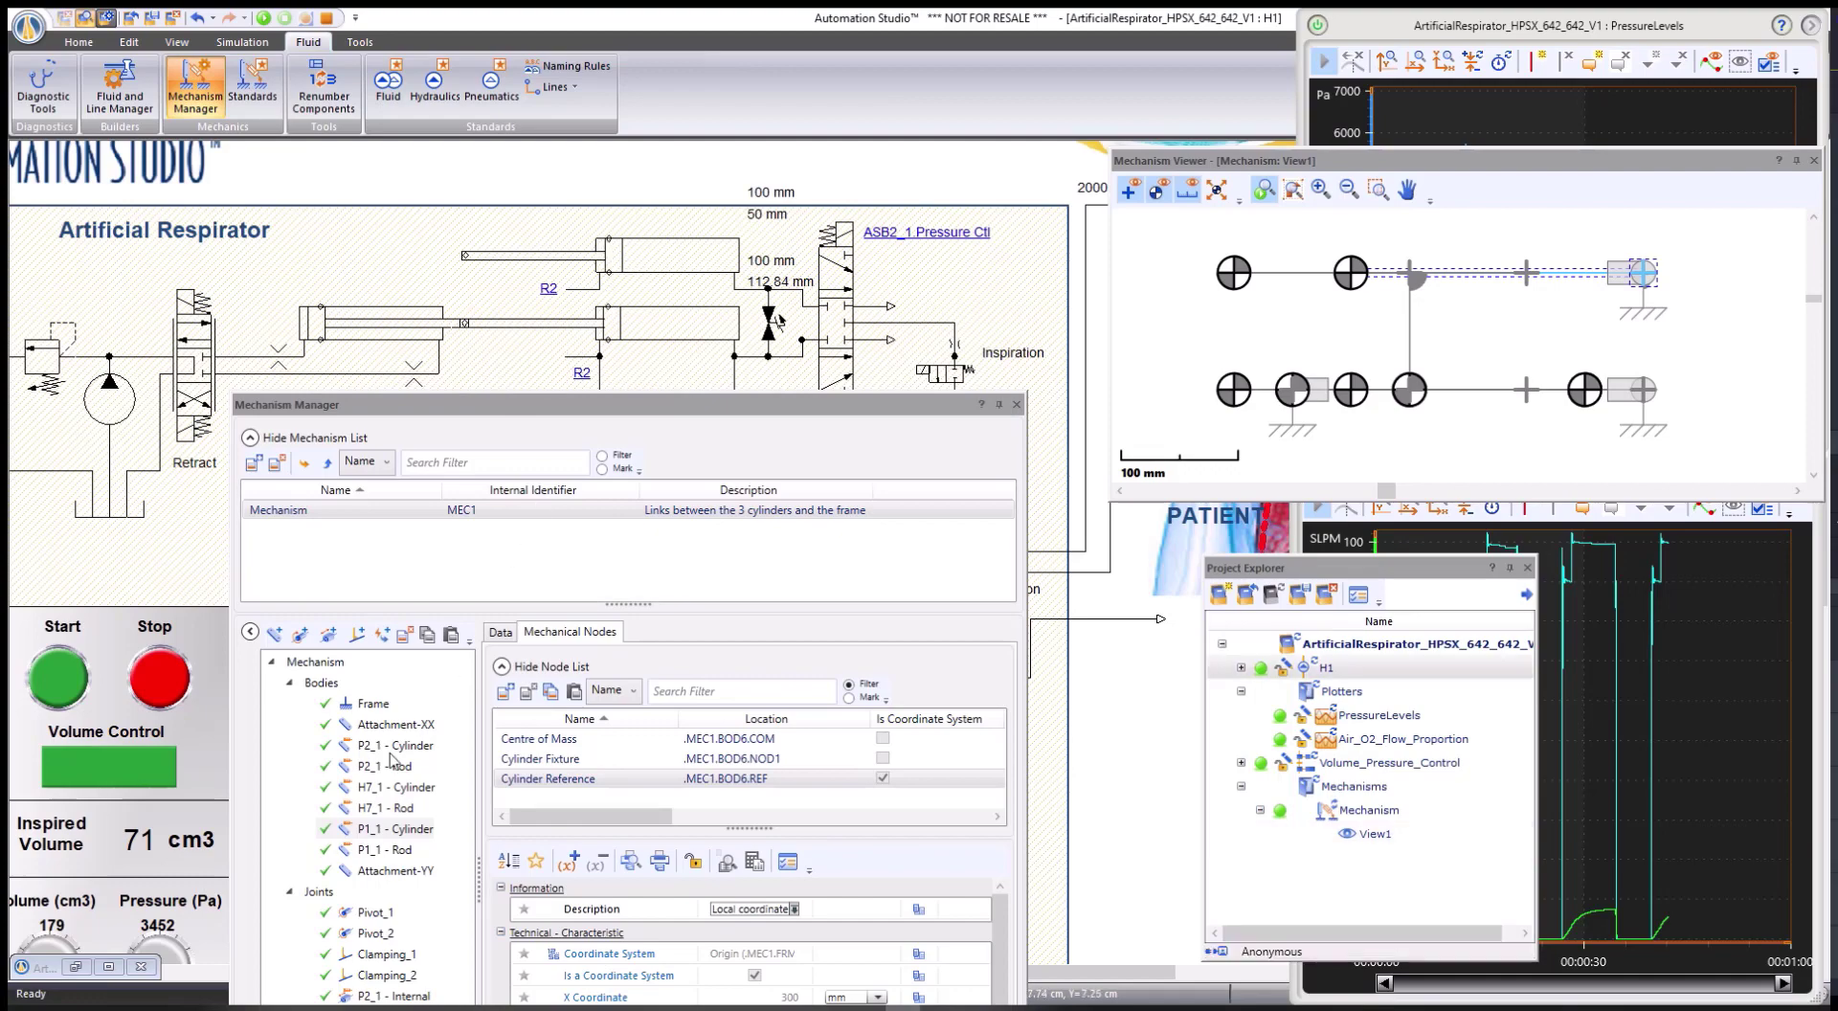
Inspect the H7_1 cylinder body's parameters, then close the Mechanism Manager.
{"action": "left_click", "coordinate": [378, 787]}
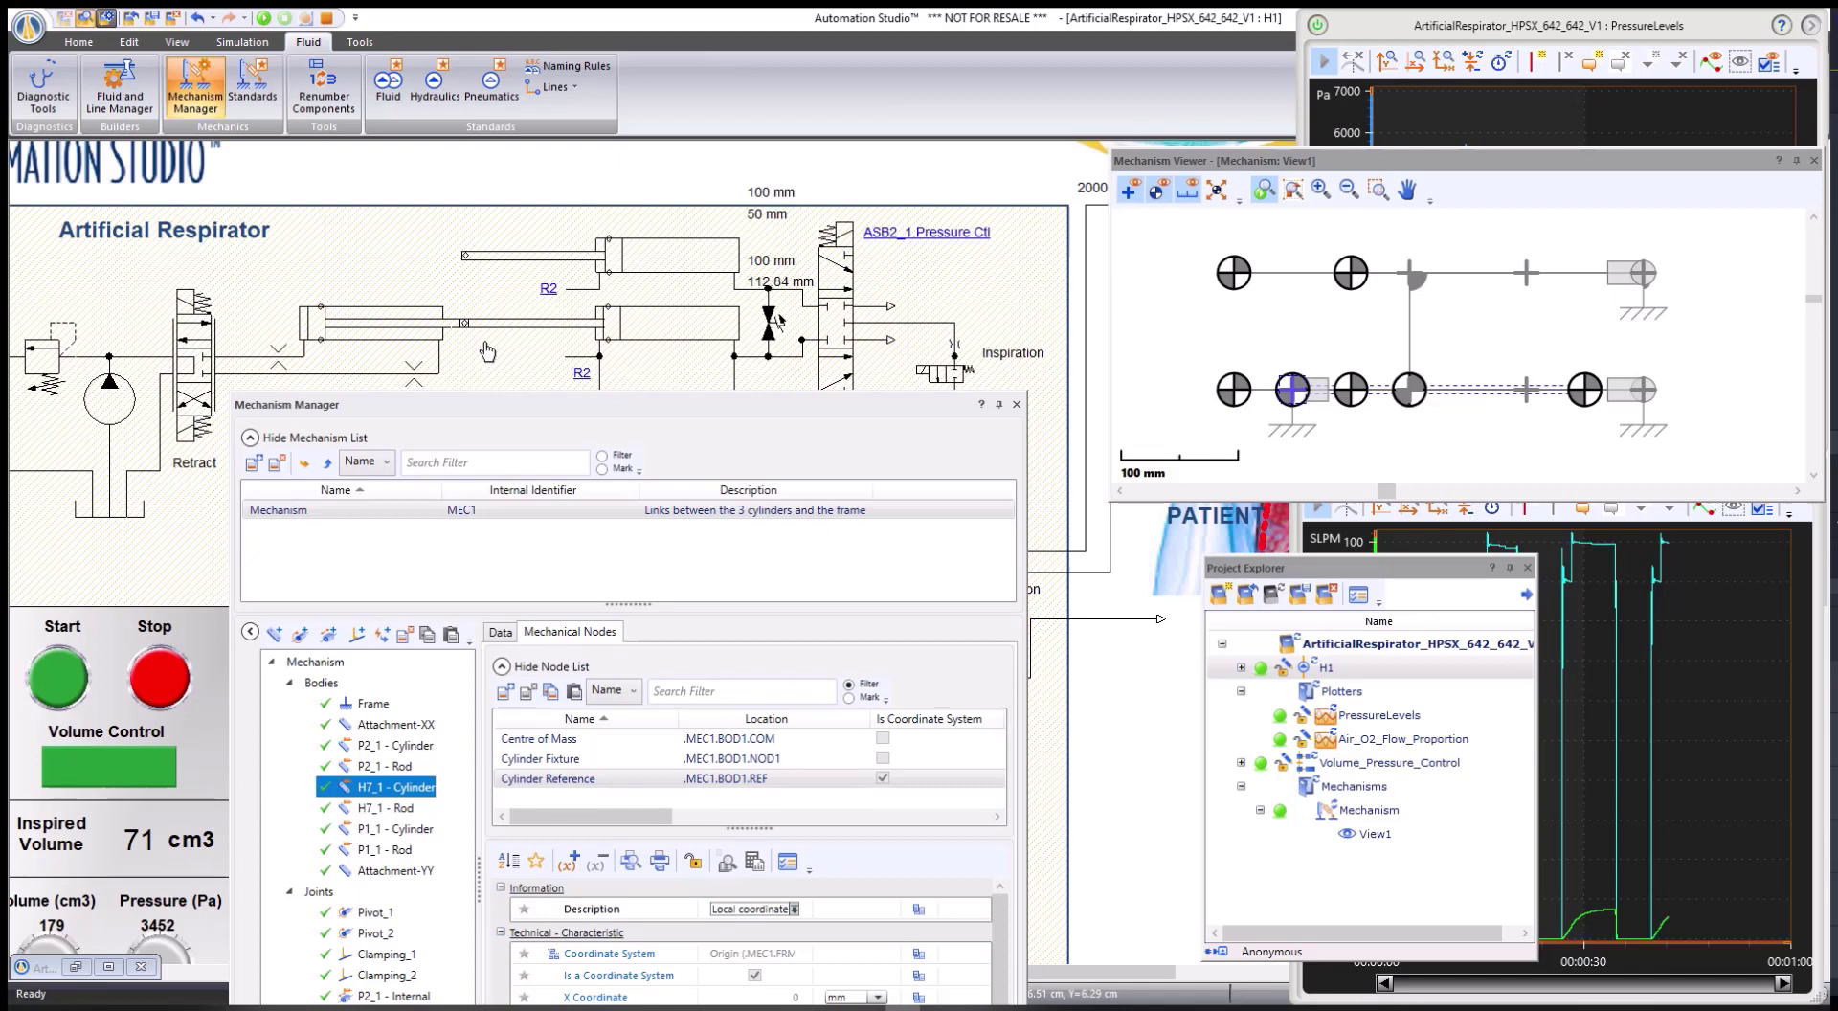
{"action": "left_click", "coordinate": [440, 319]}
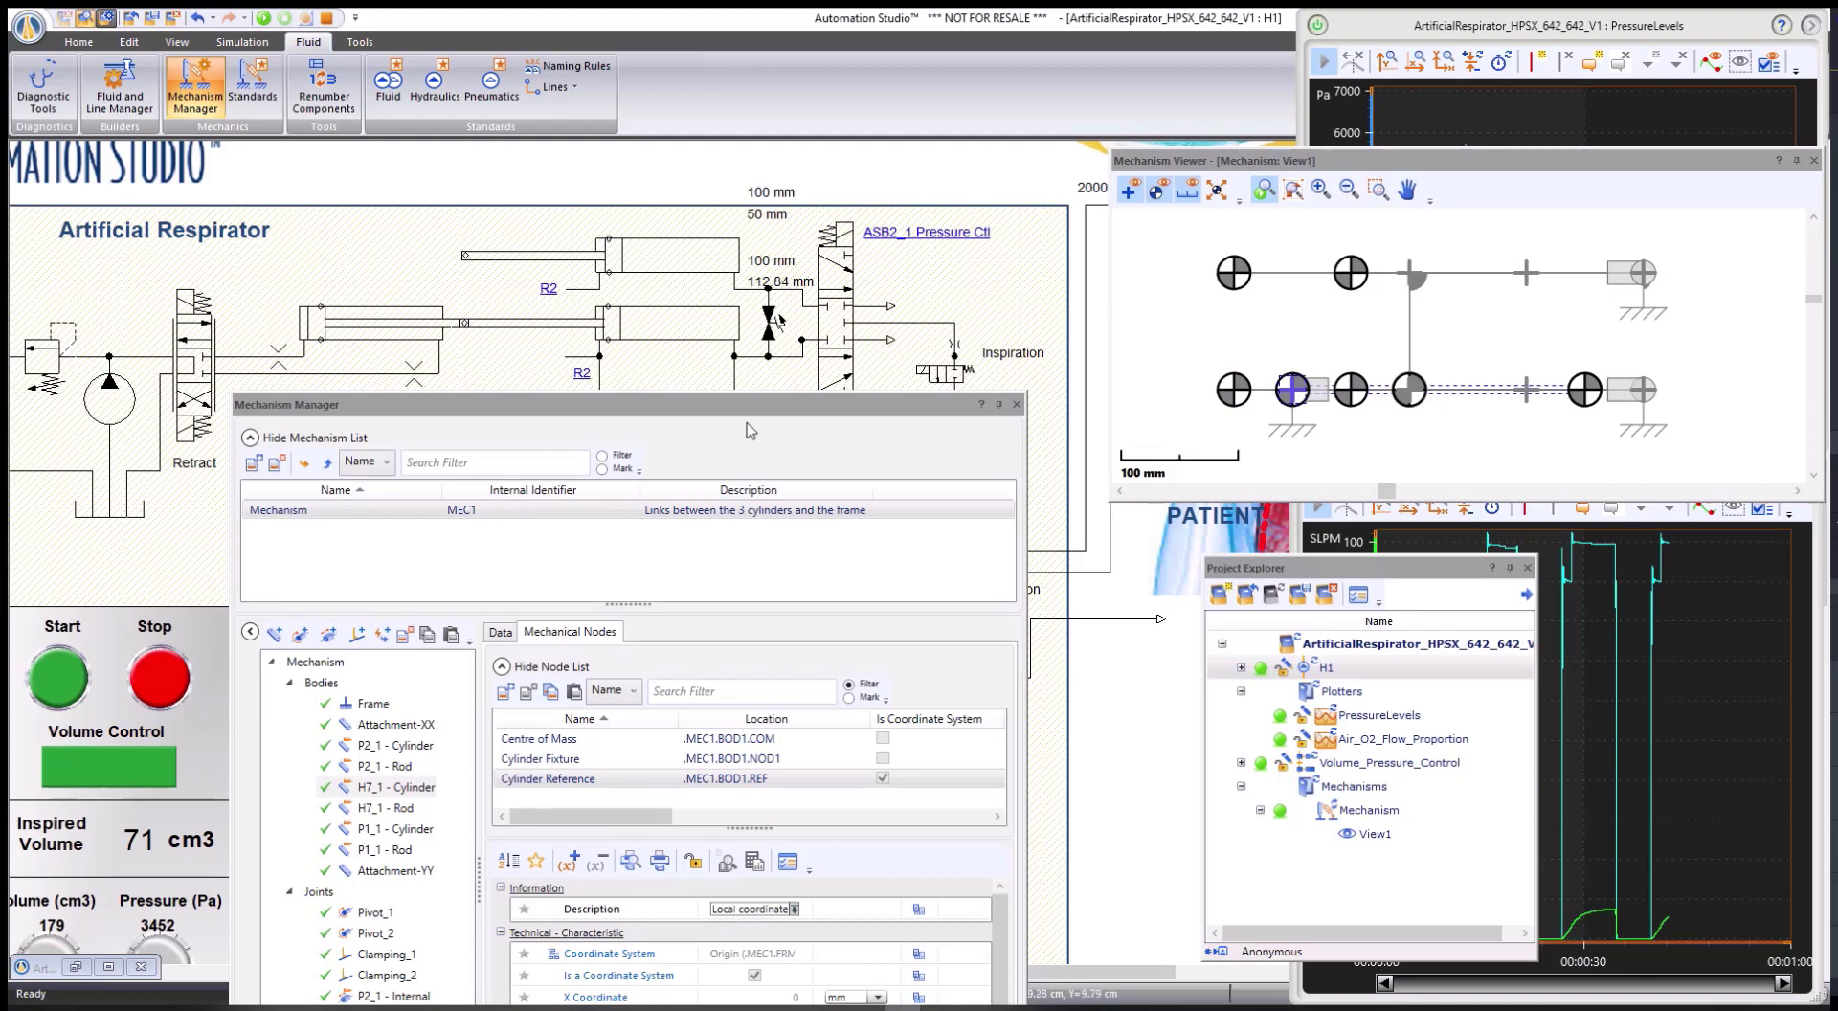
{"action": "left_click_drag", "start_coordinate": [756, 416], "coordinate": [747, 195]}
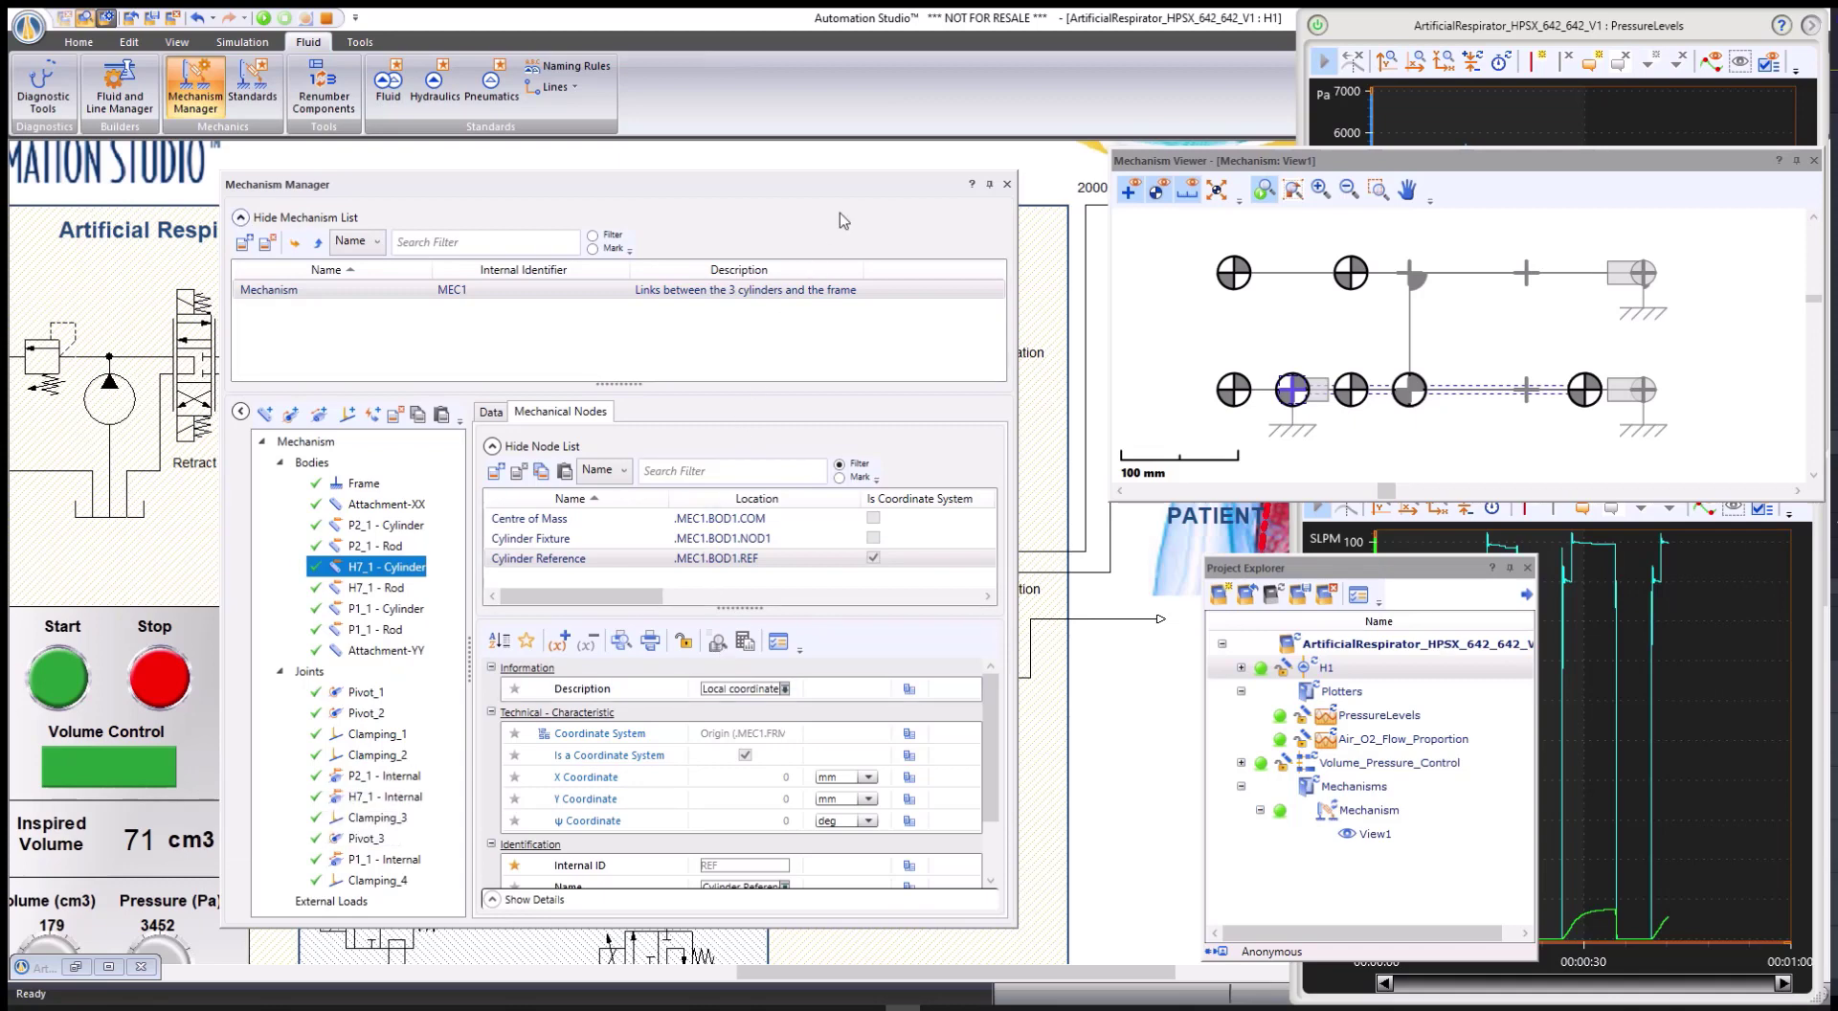
{"action": "left_click_drag", "start_coordinate": [859, 190], "coordinate": [851, 291]}
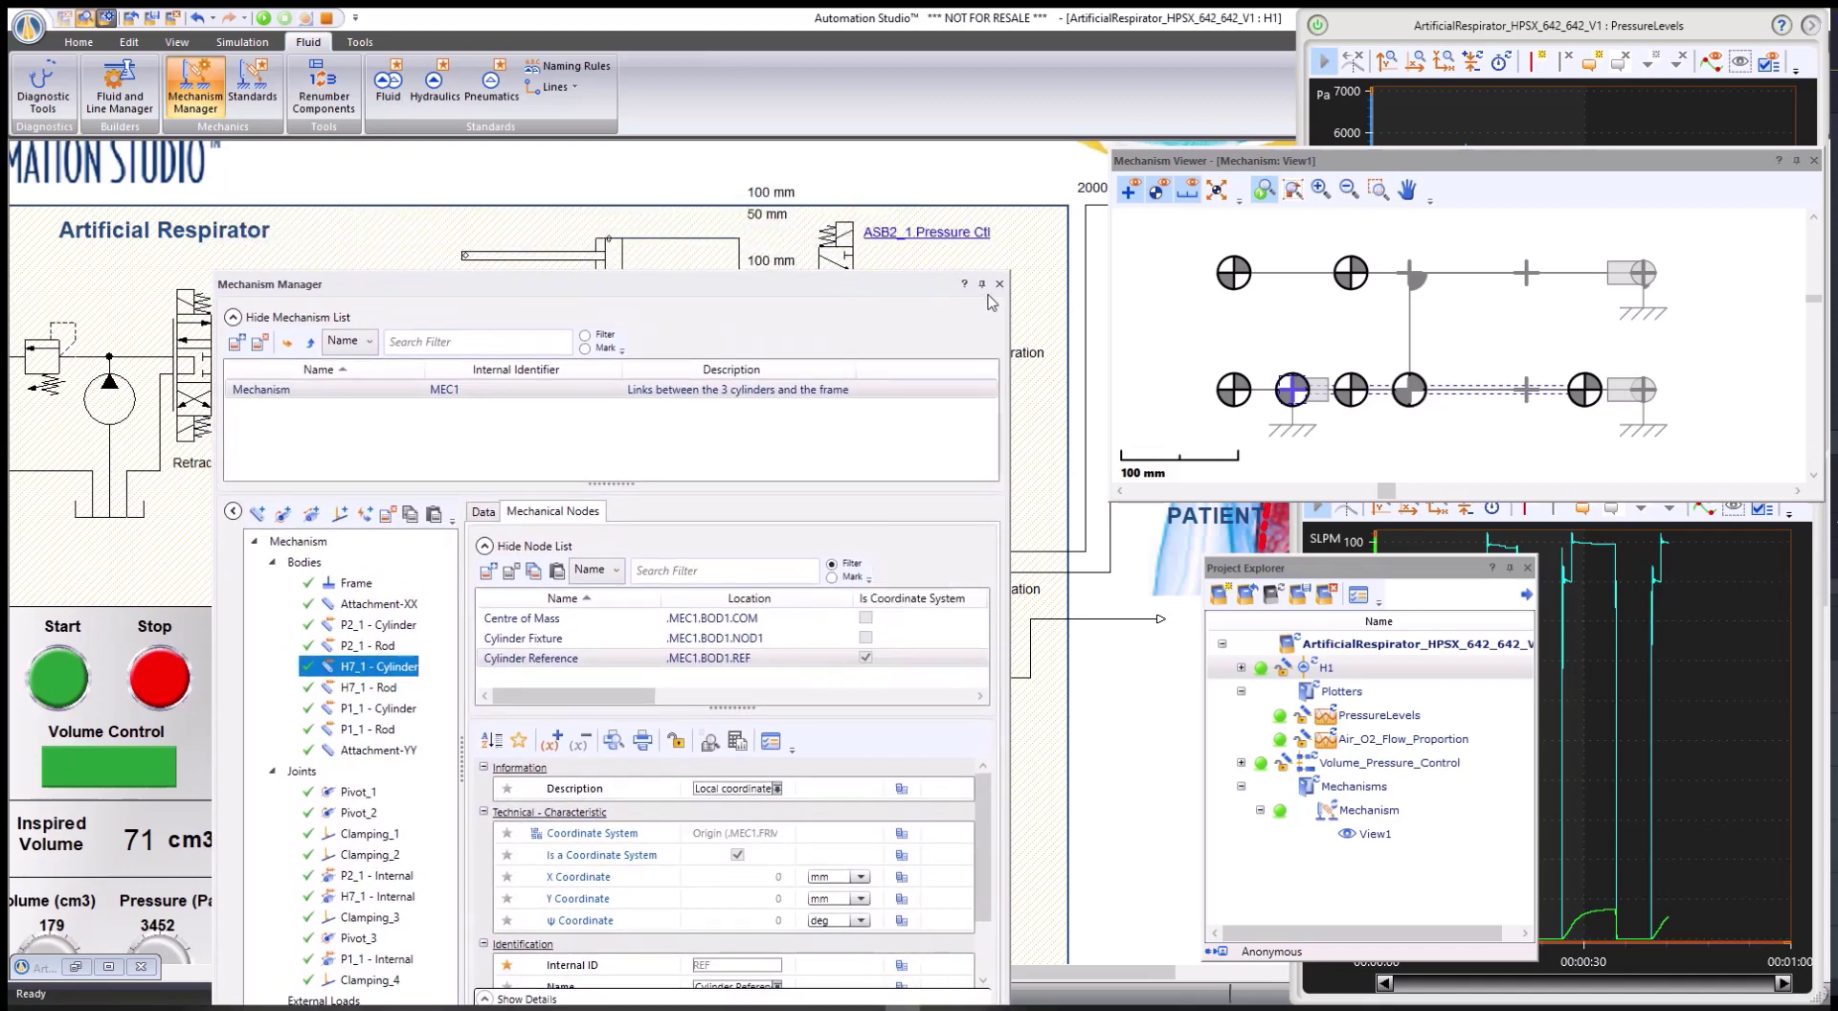
{"action": "left_click", "coordinate": [1000, 285]}
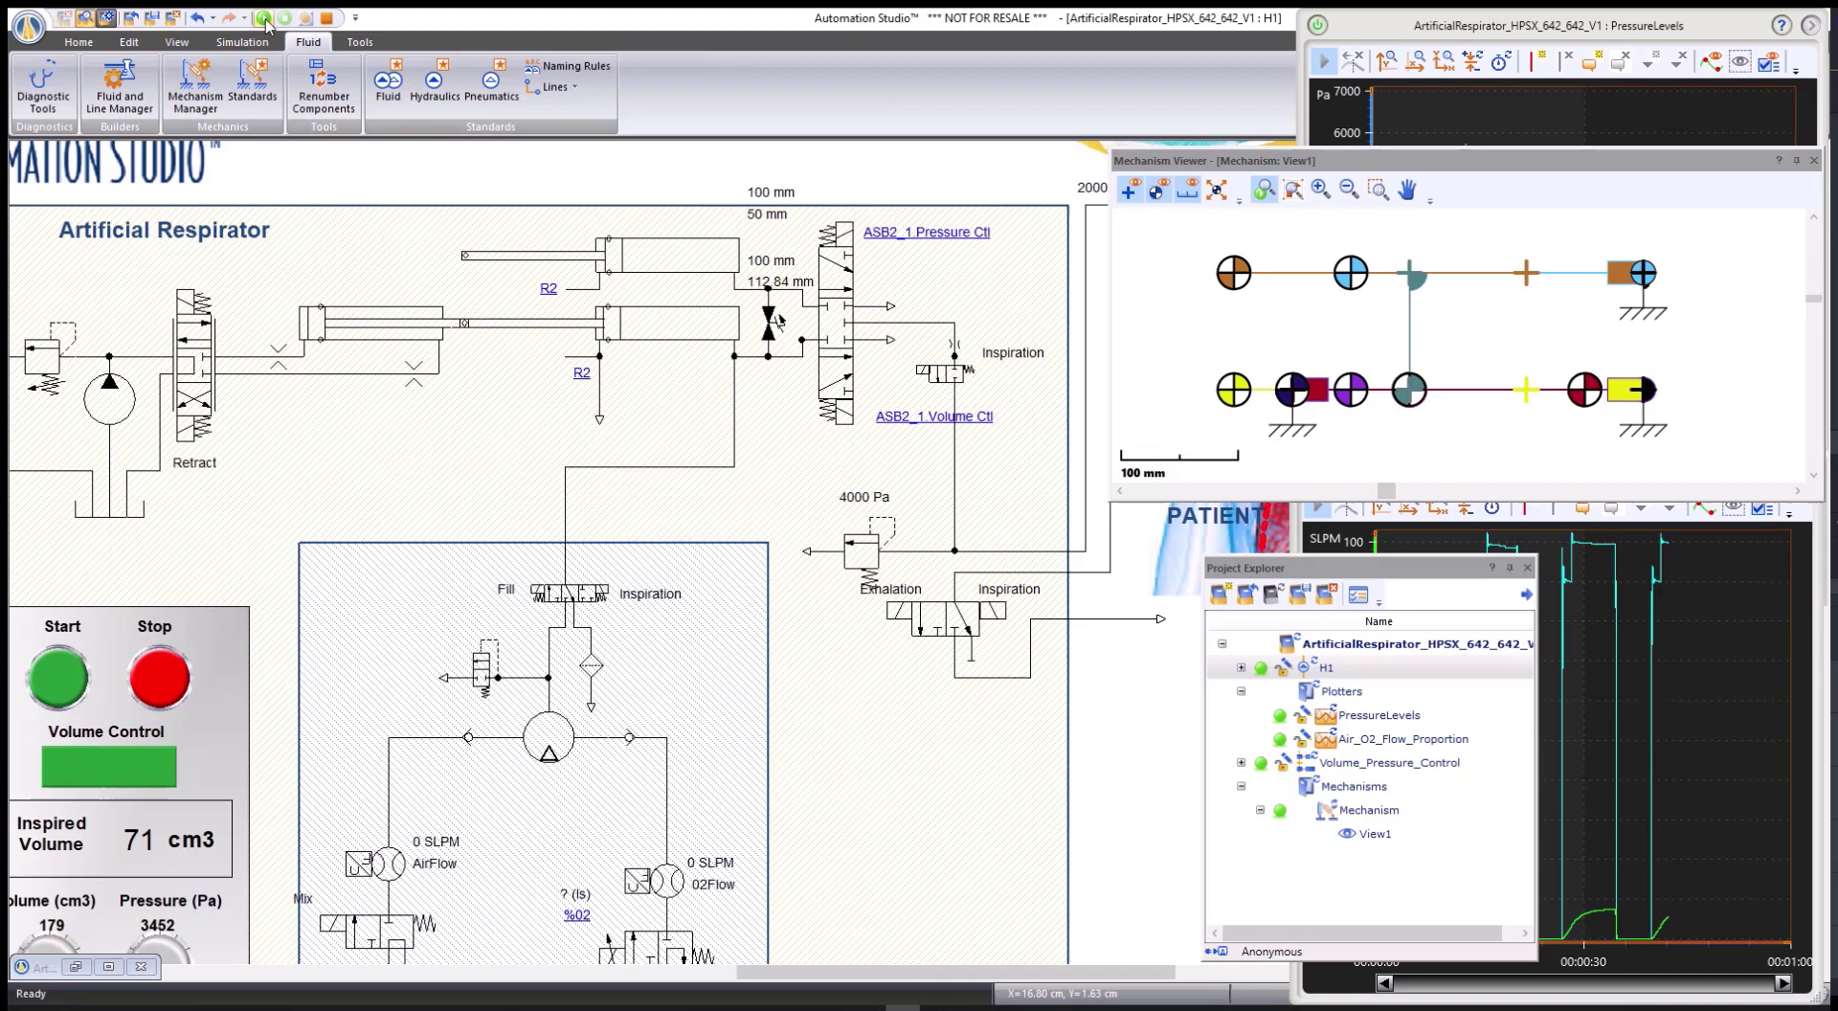
Start the simulation and press the HMI Start button to run a breathing cycle.
{"action": "left_click", "coordinate": [264, 18]}
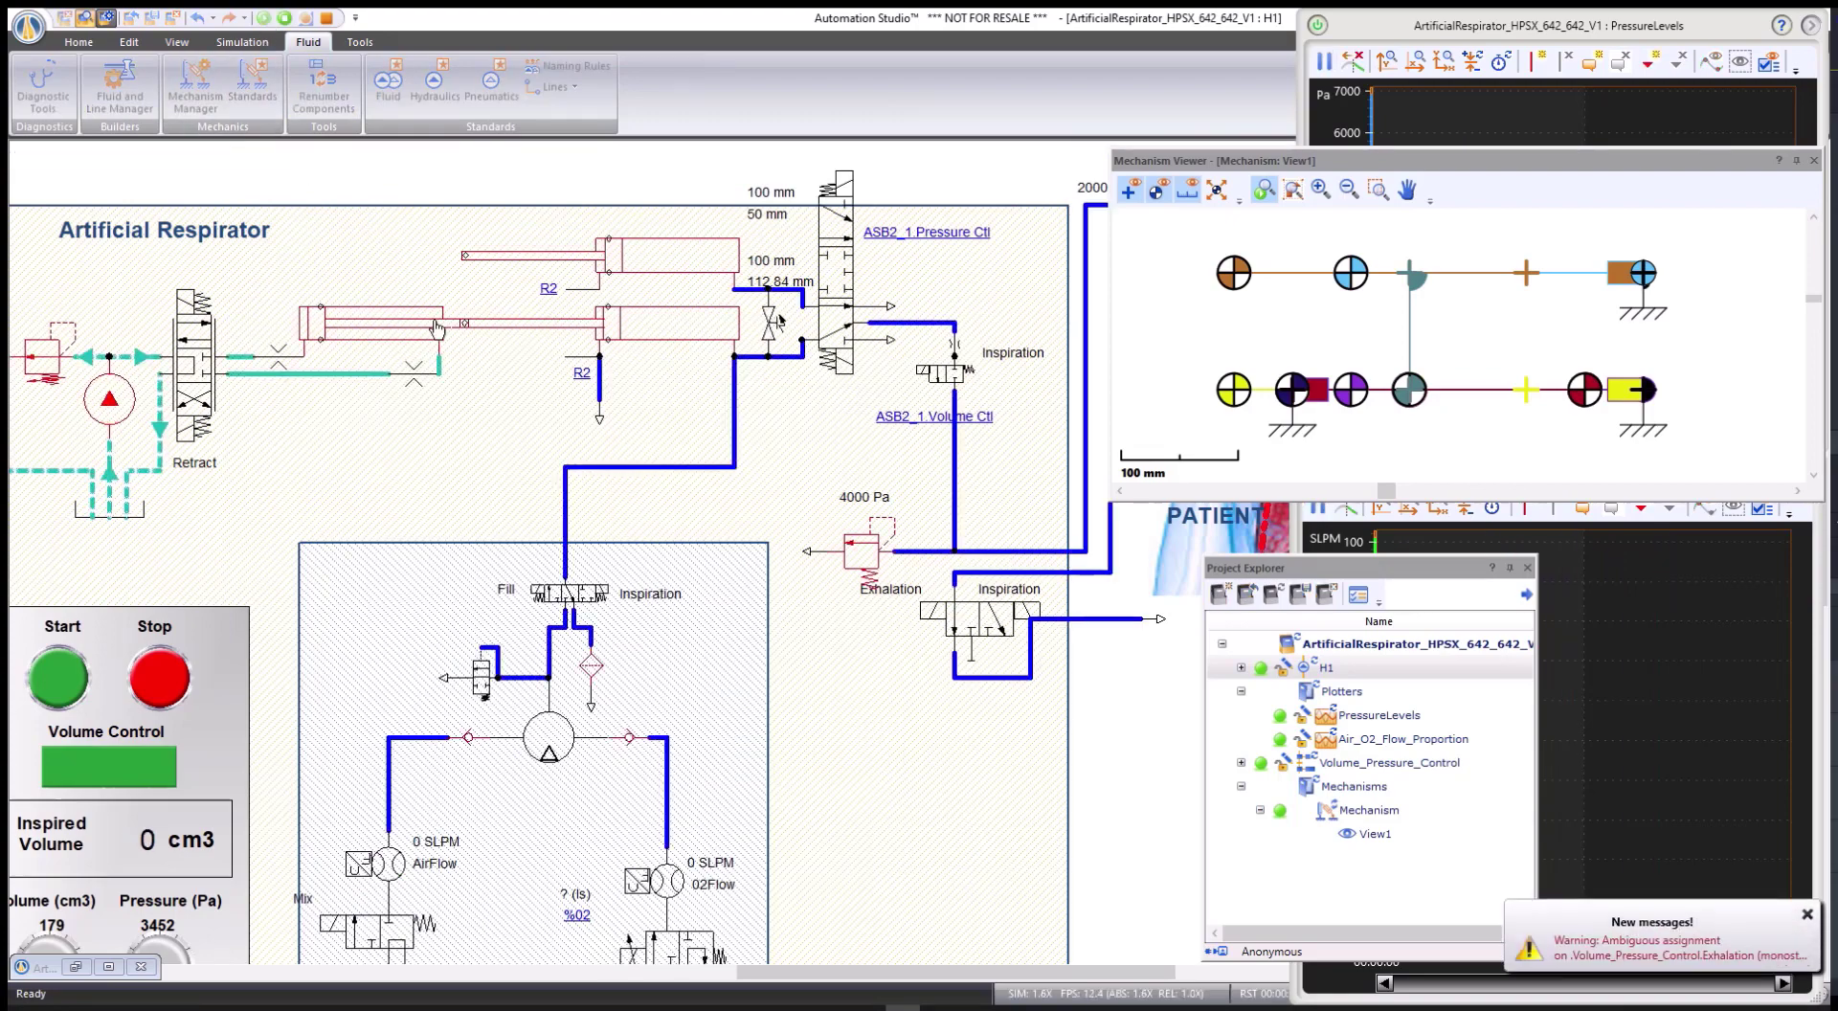
{"action": "left_click", "coordinate": [80, 681]}
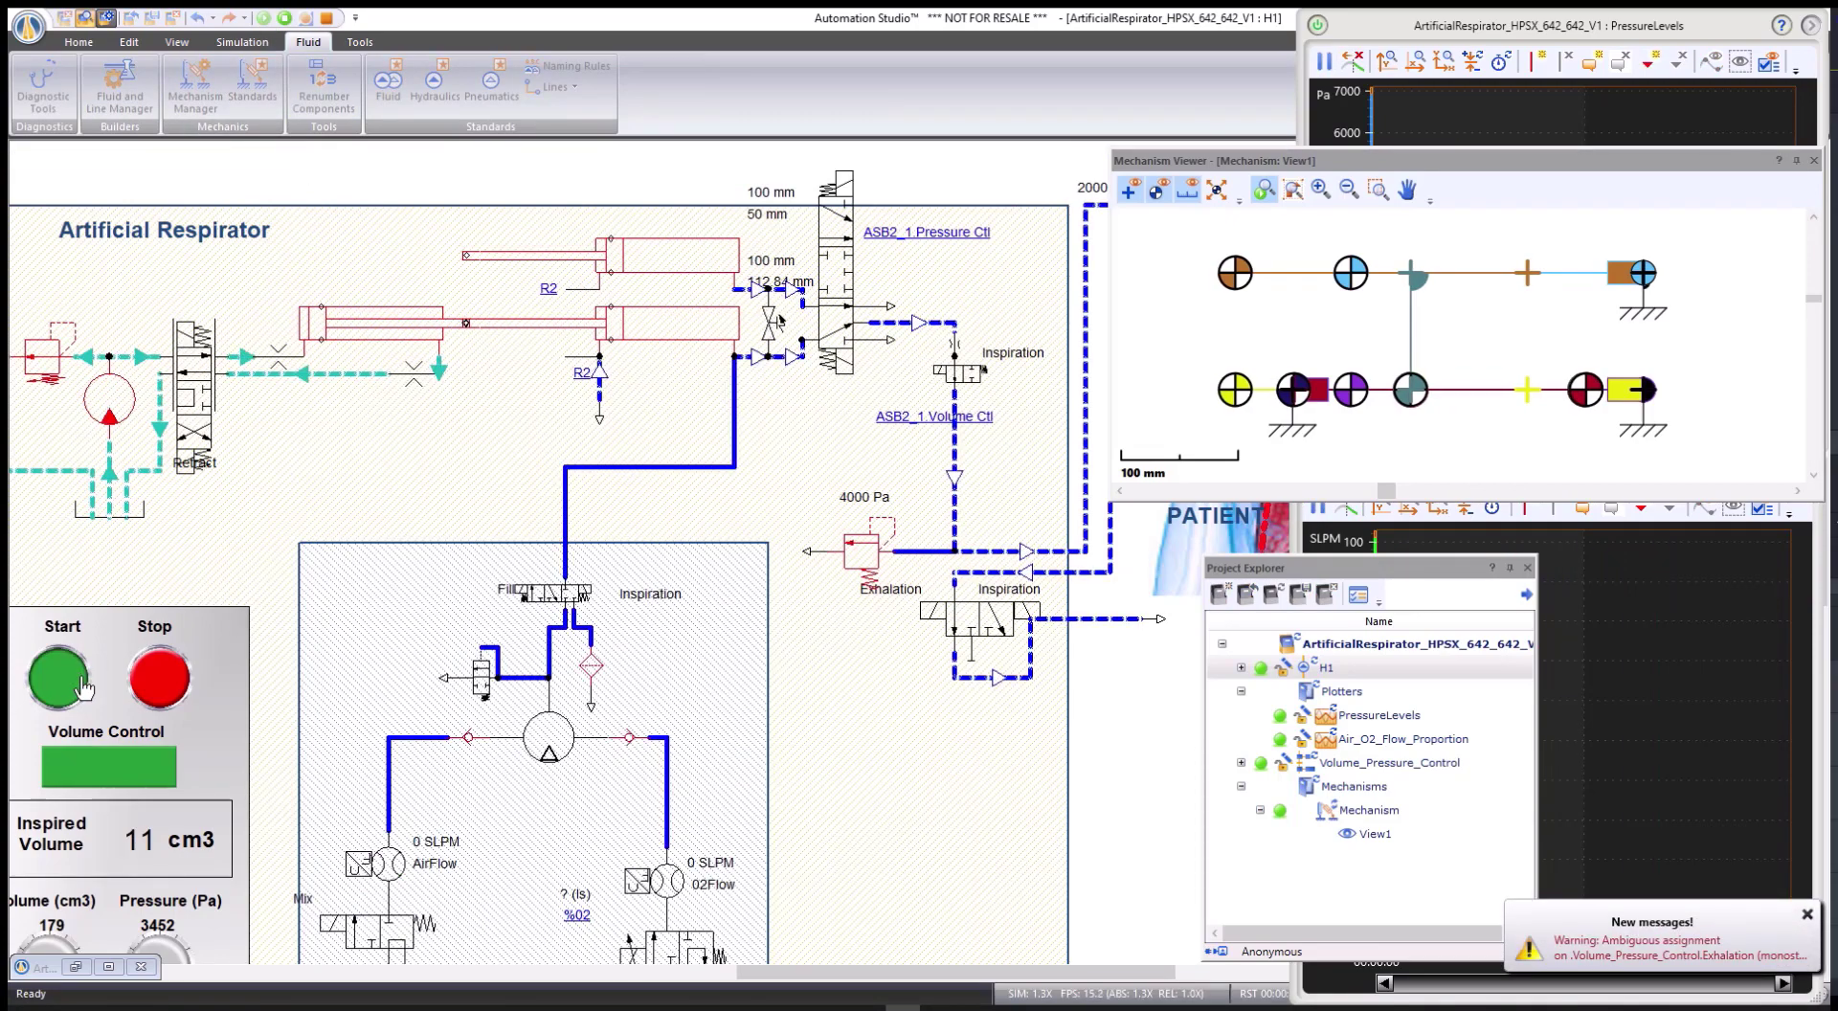
{"action": "mouse_move", "coordinate": [569, 335]}
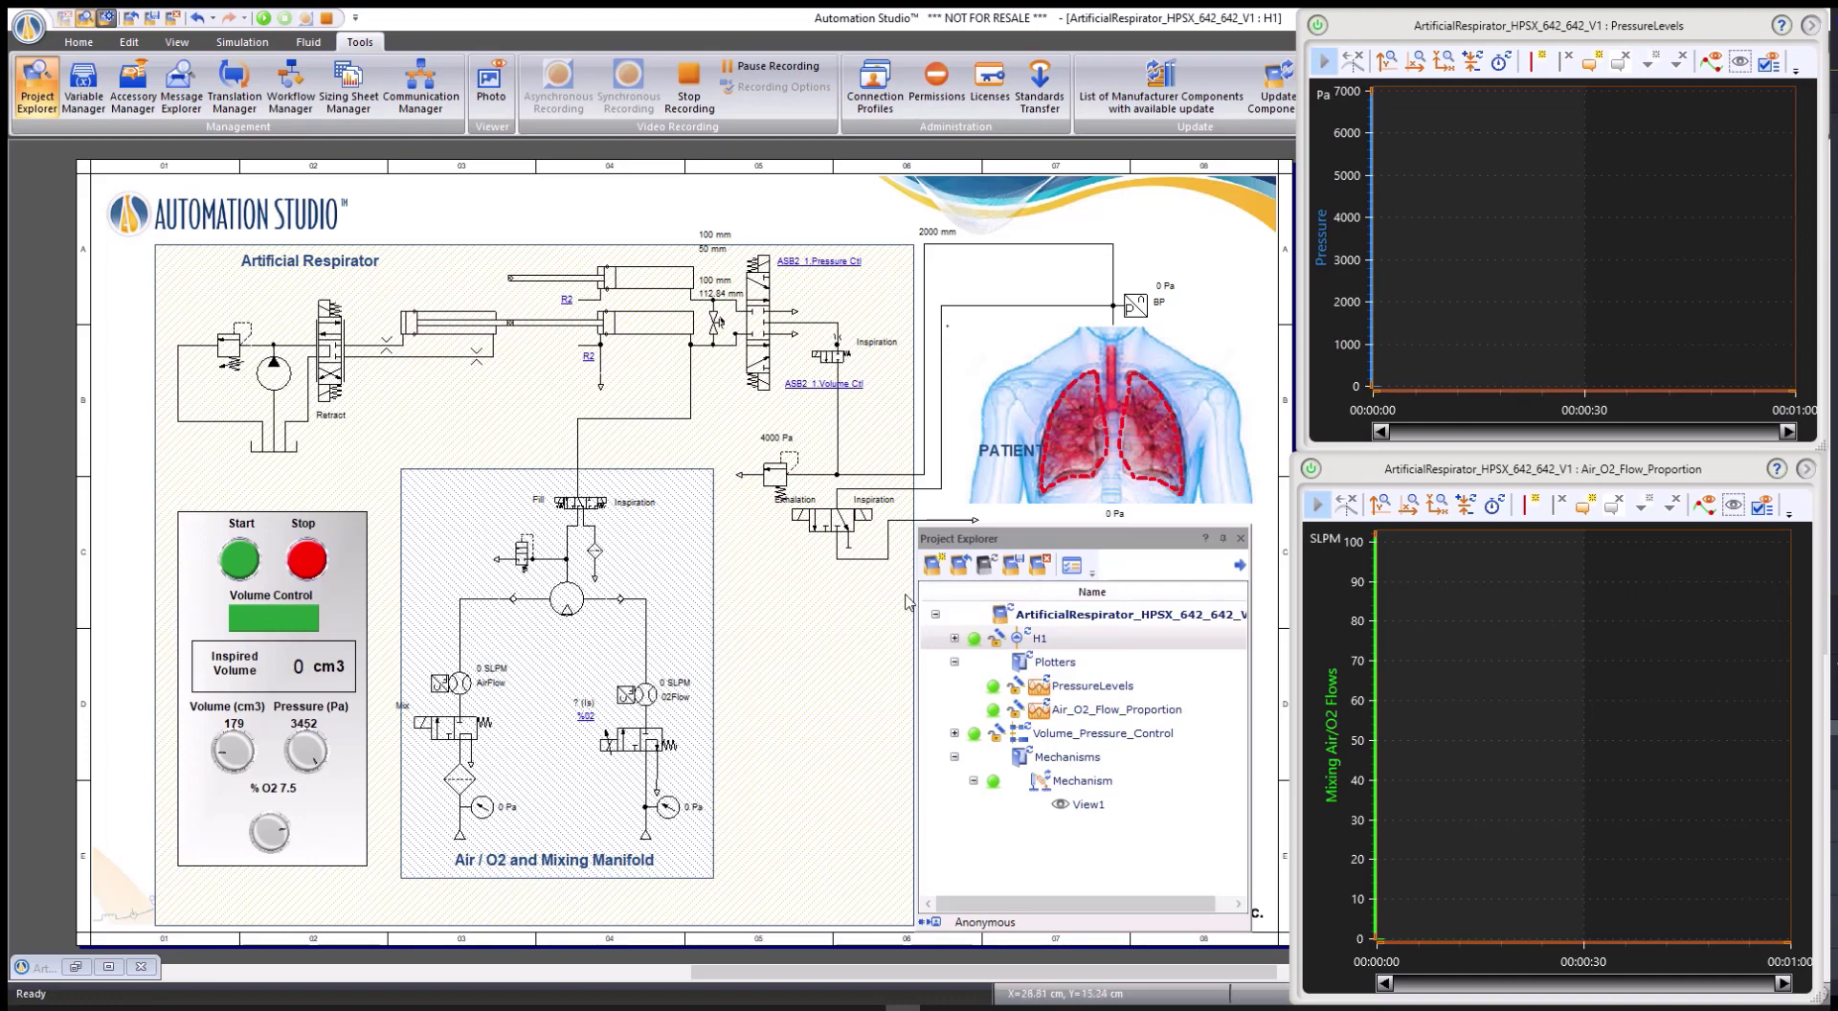
Open the Volume_Pressure_Control SFC, move Project Explorer aside, and position the chart beside the schematic.
{"action": "double_click", "coordinate": [1043, 737]}
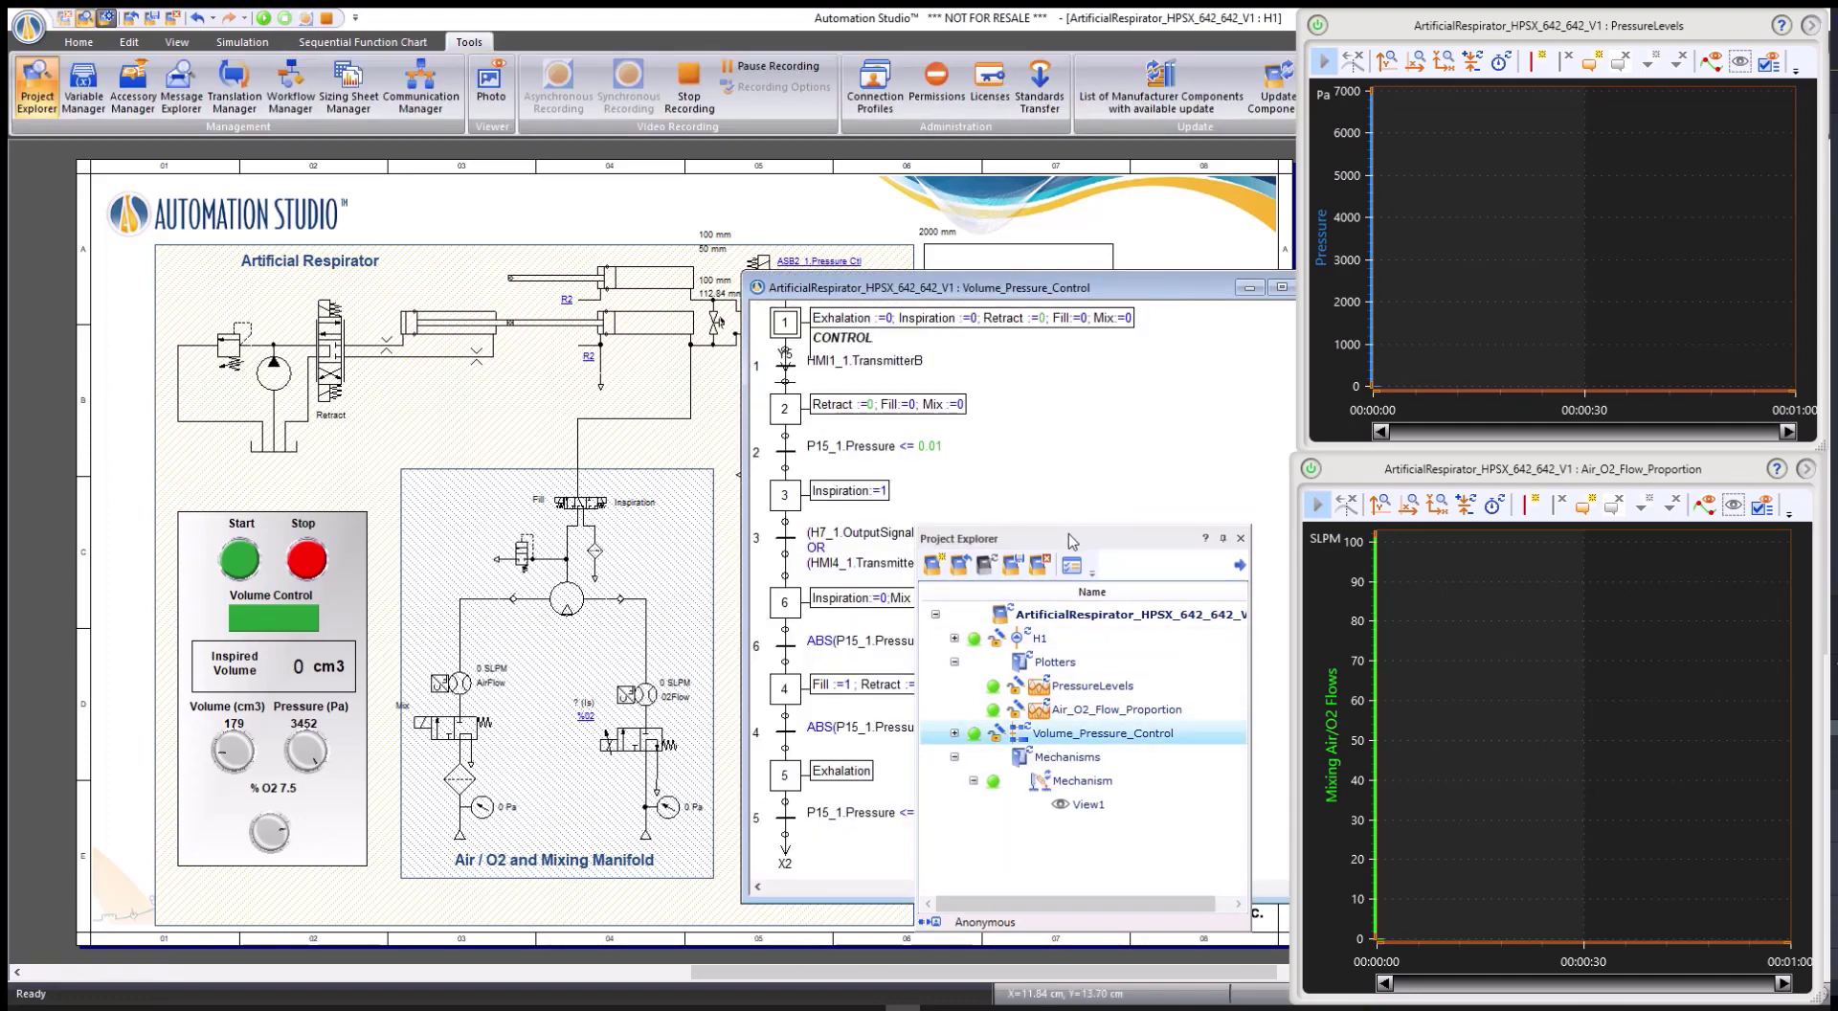
{"action": "left_click_drag", "start_coordinate": [1076, 543], "coordinate": [1456, 479]}
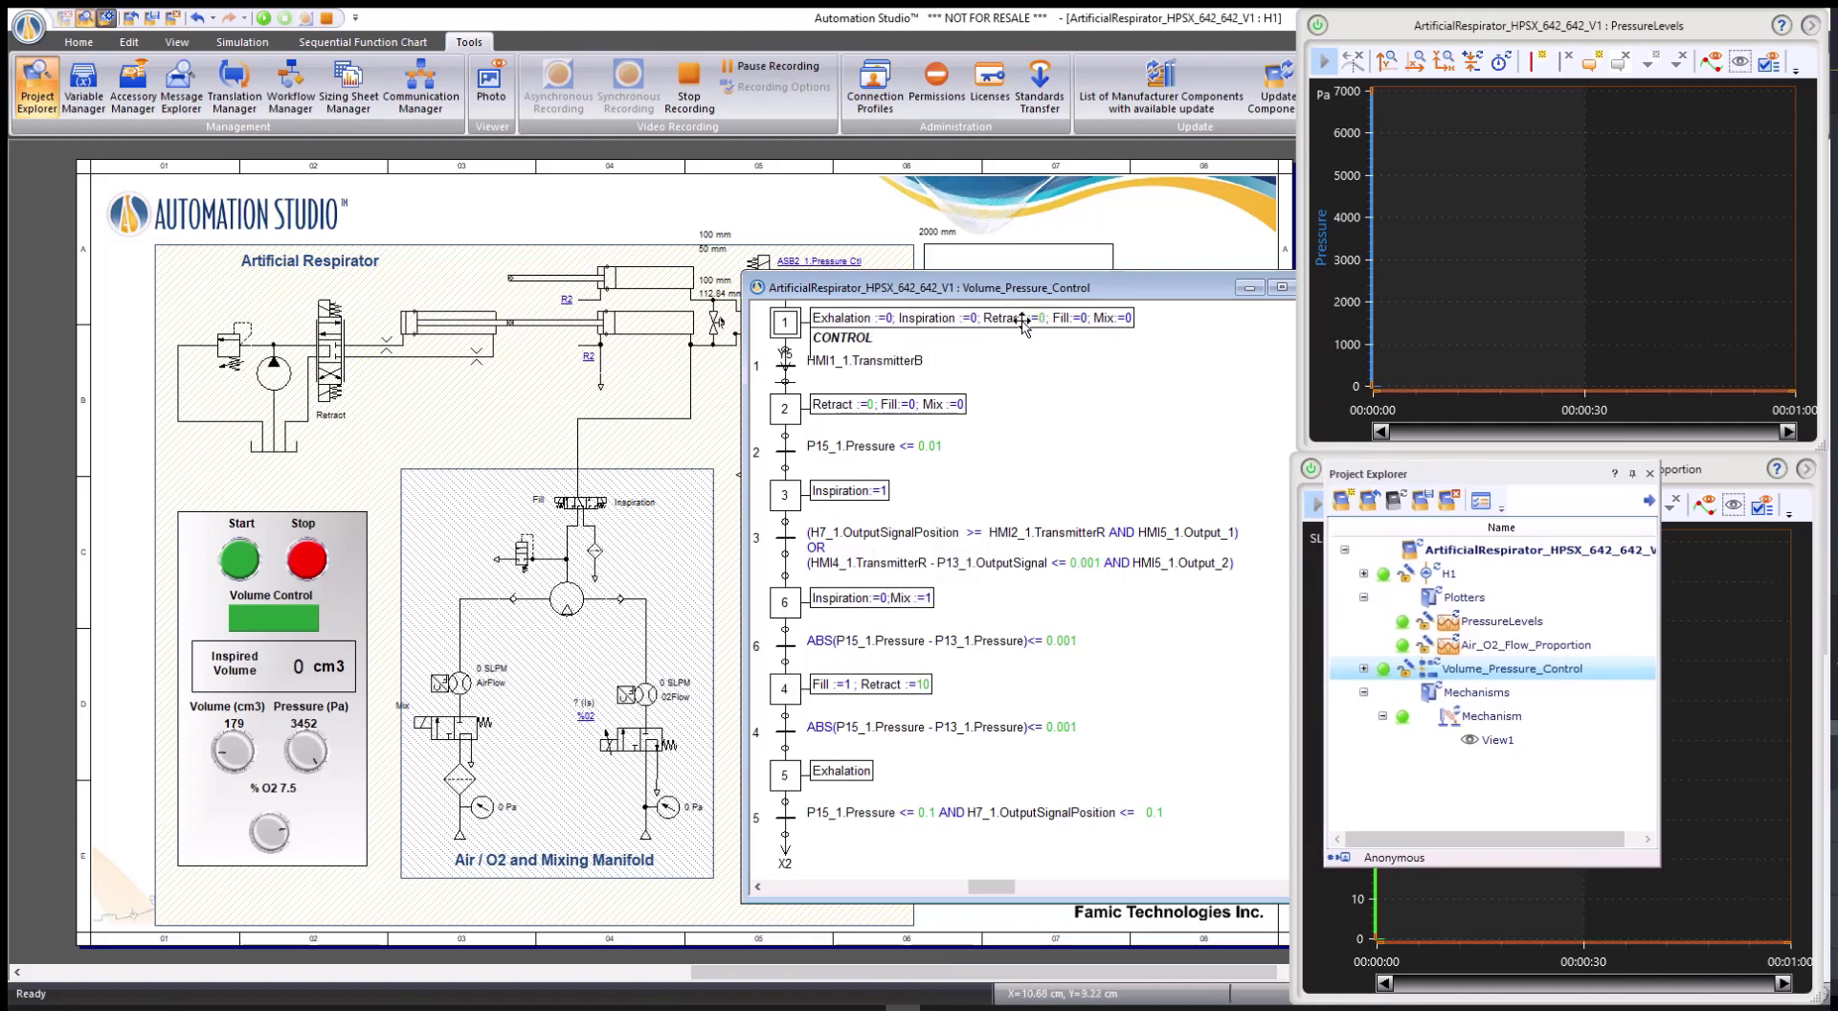
{"action": "left_click_drag", "start_coordinate": [926, 299], "coordinate": [995, 270]}
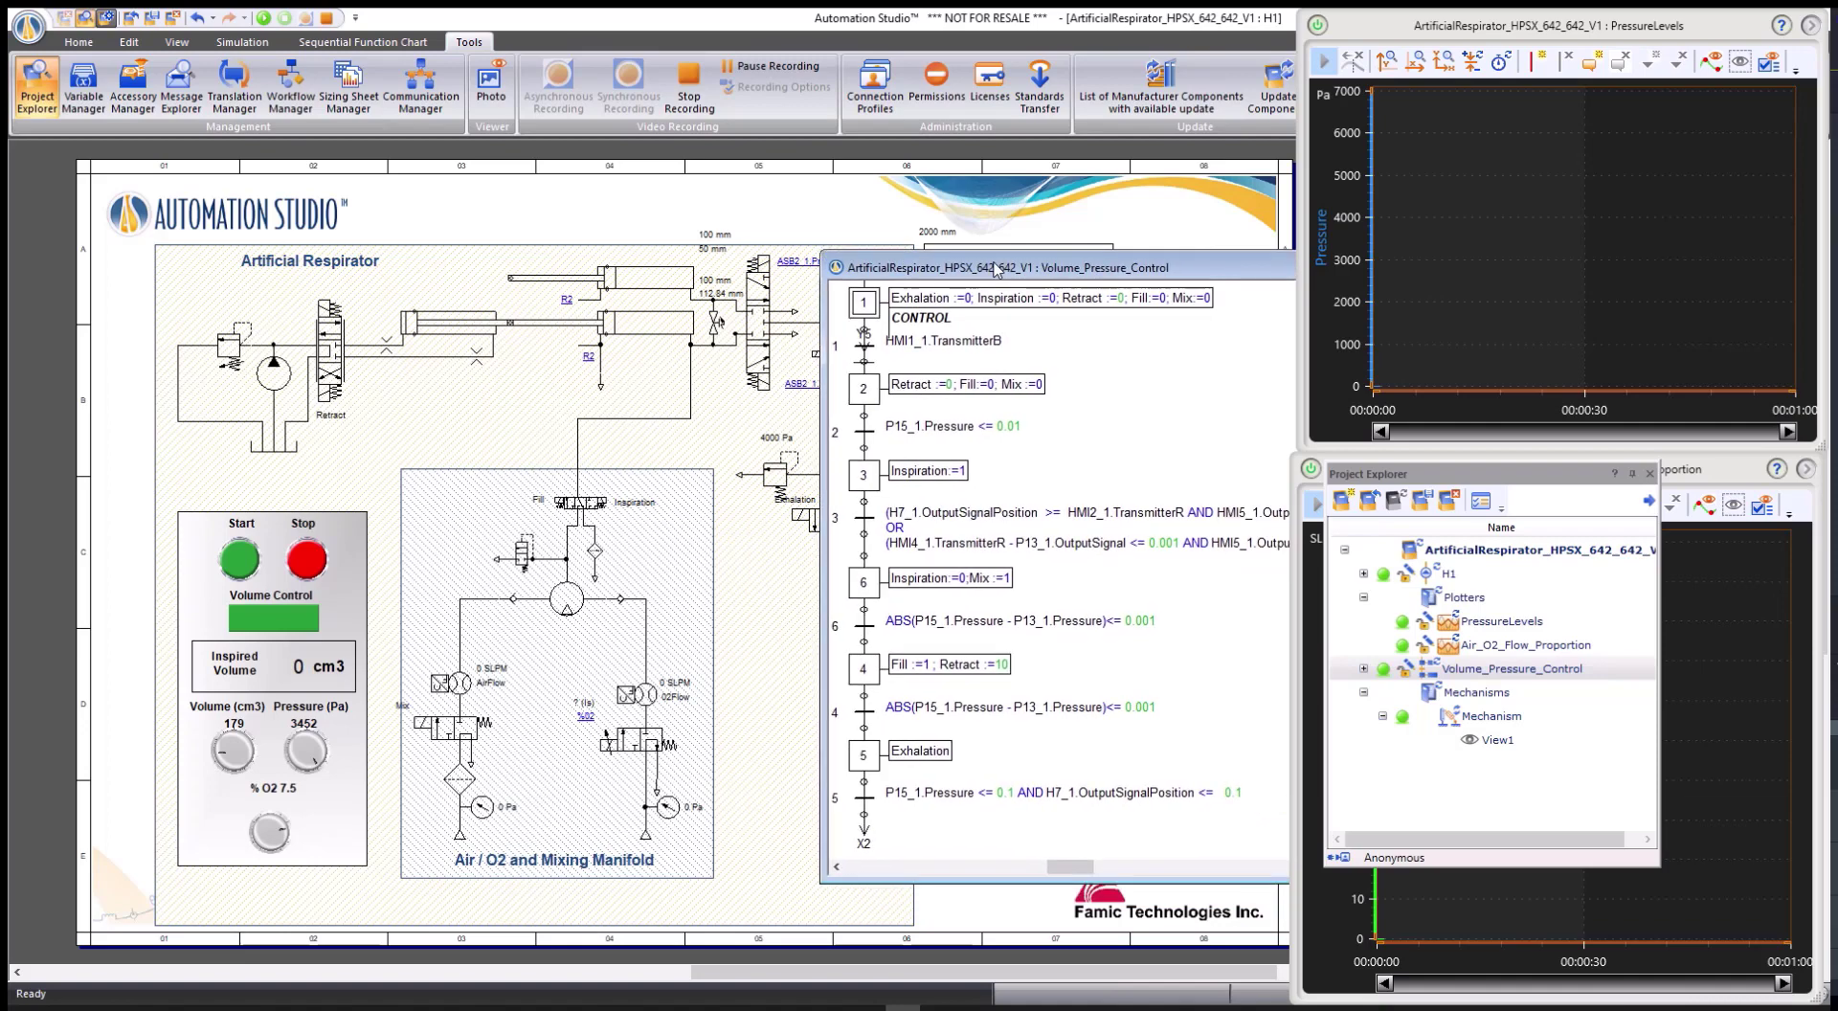
{"action": "left_click", "coordinate": [763, 266]}
{"action": "left_click_drag", "start_coordinate": [889, 271], "coordinate": [981, 282]}
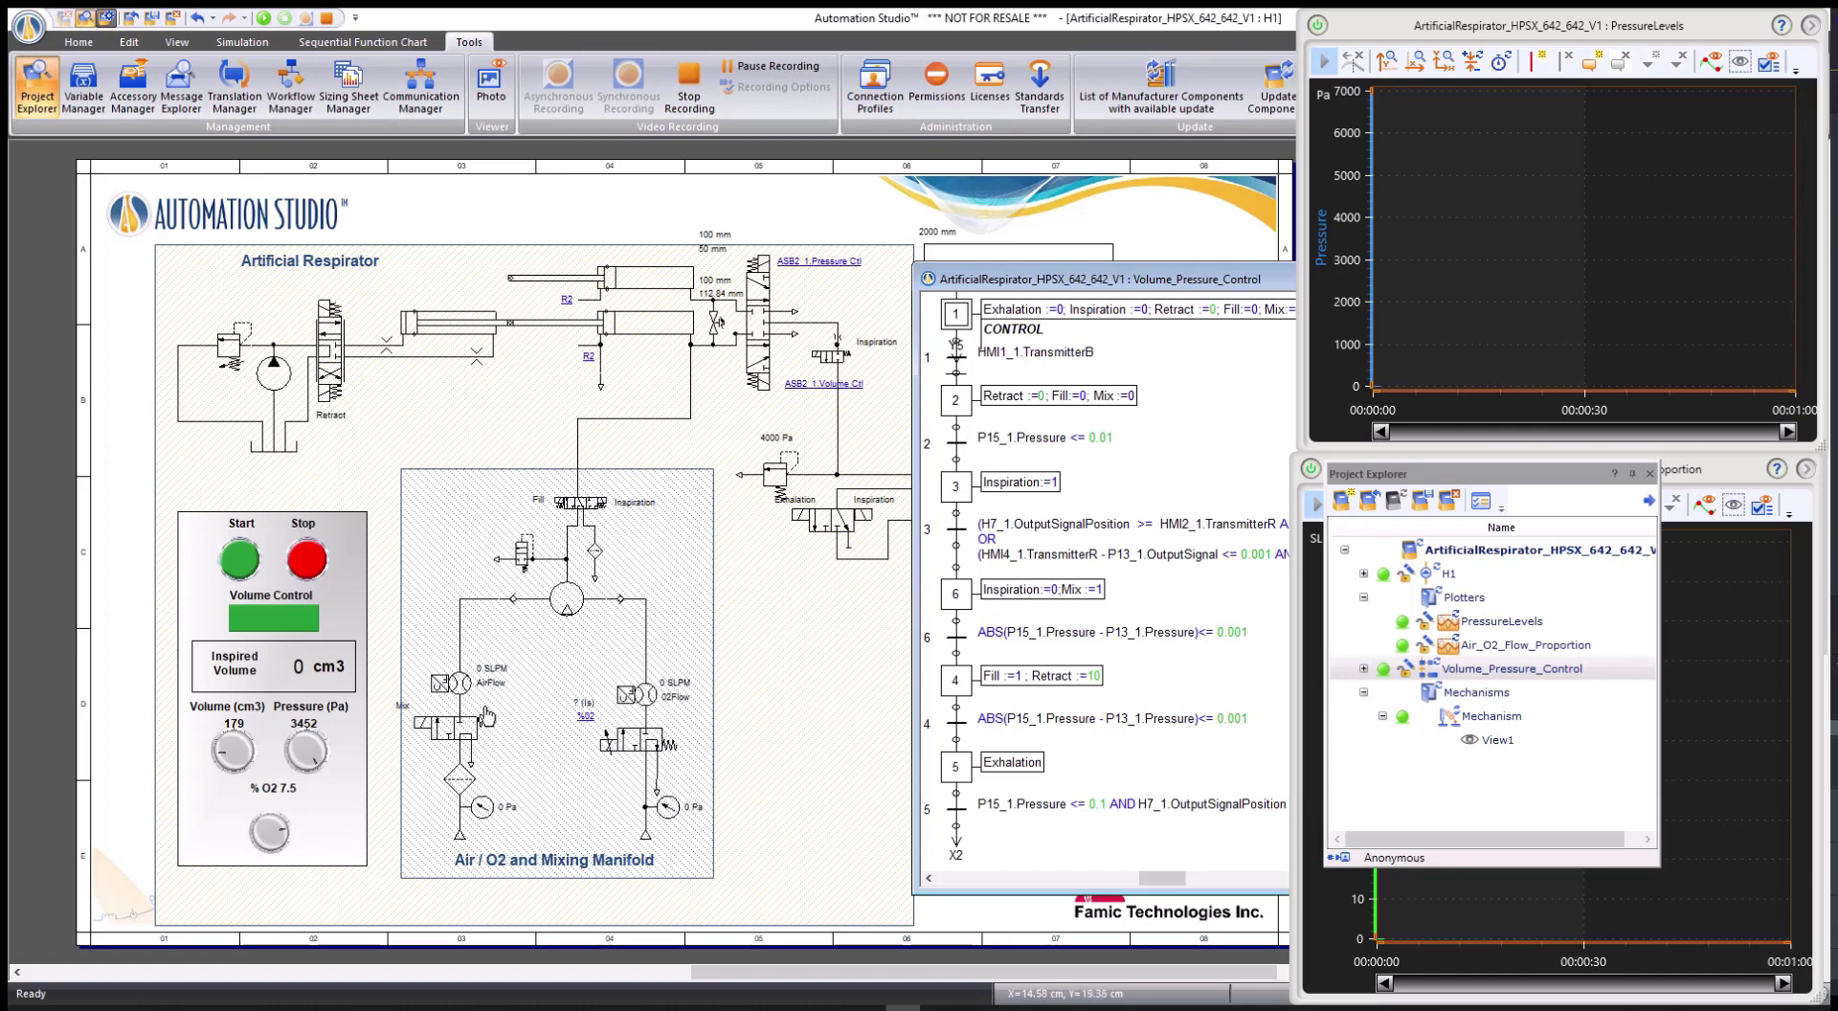
{"action": "left_click", "coordinate": [421, 730]}
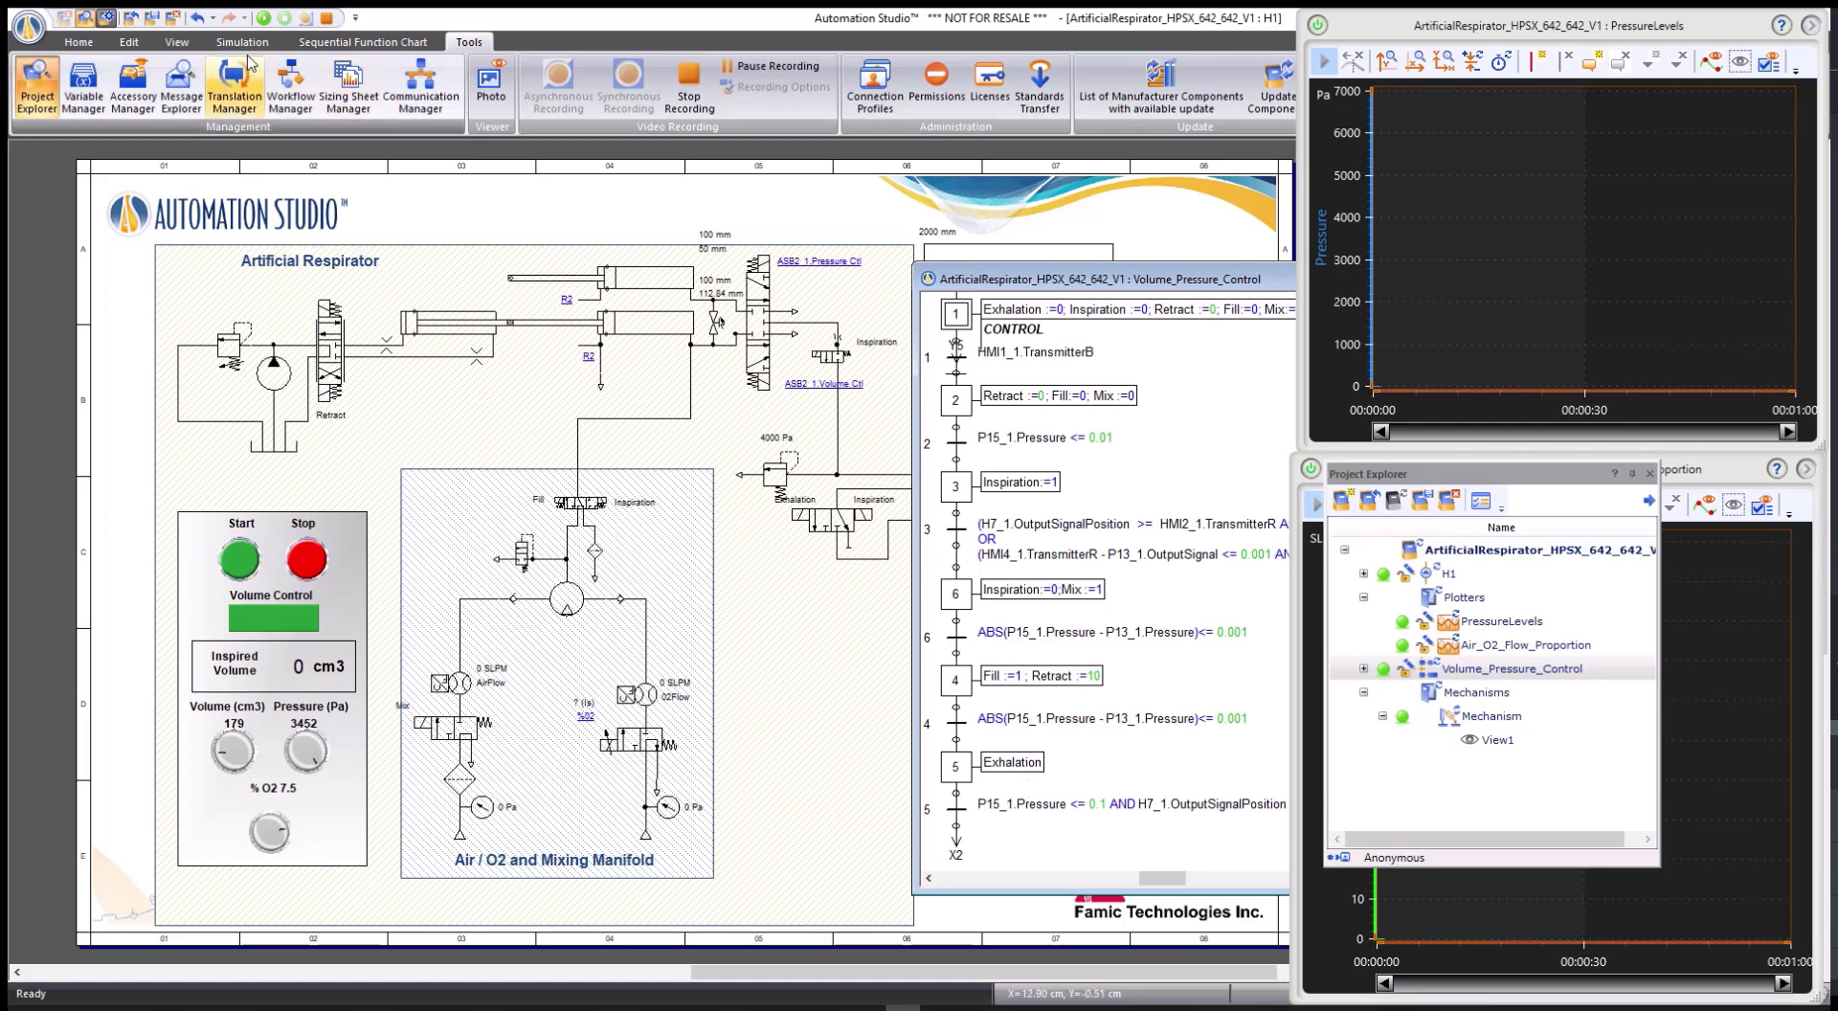
Run the simulation with the HMI Start button to watch the SFC steps, then stop it.
{"action": "left_click", "coordinate": [263, 19]}
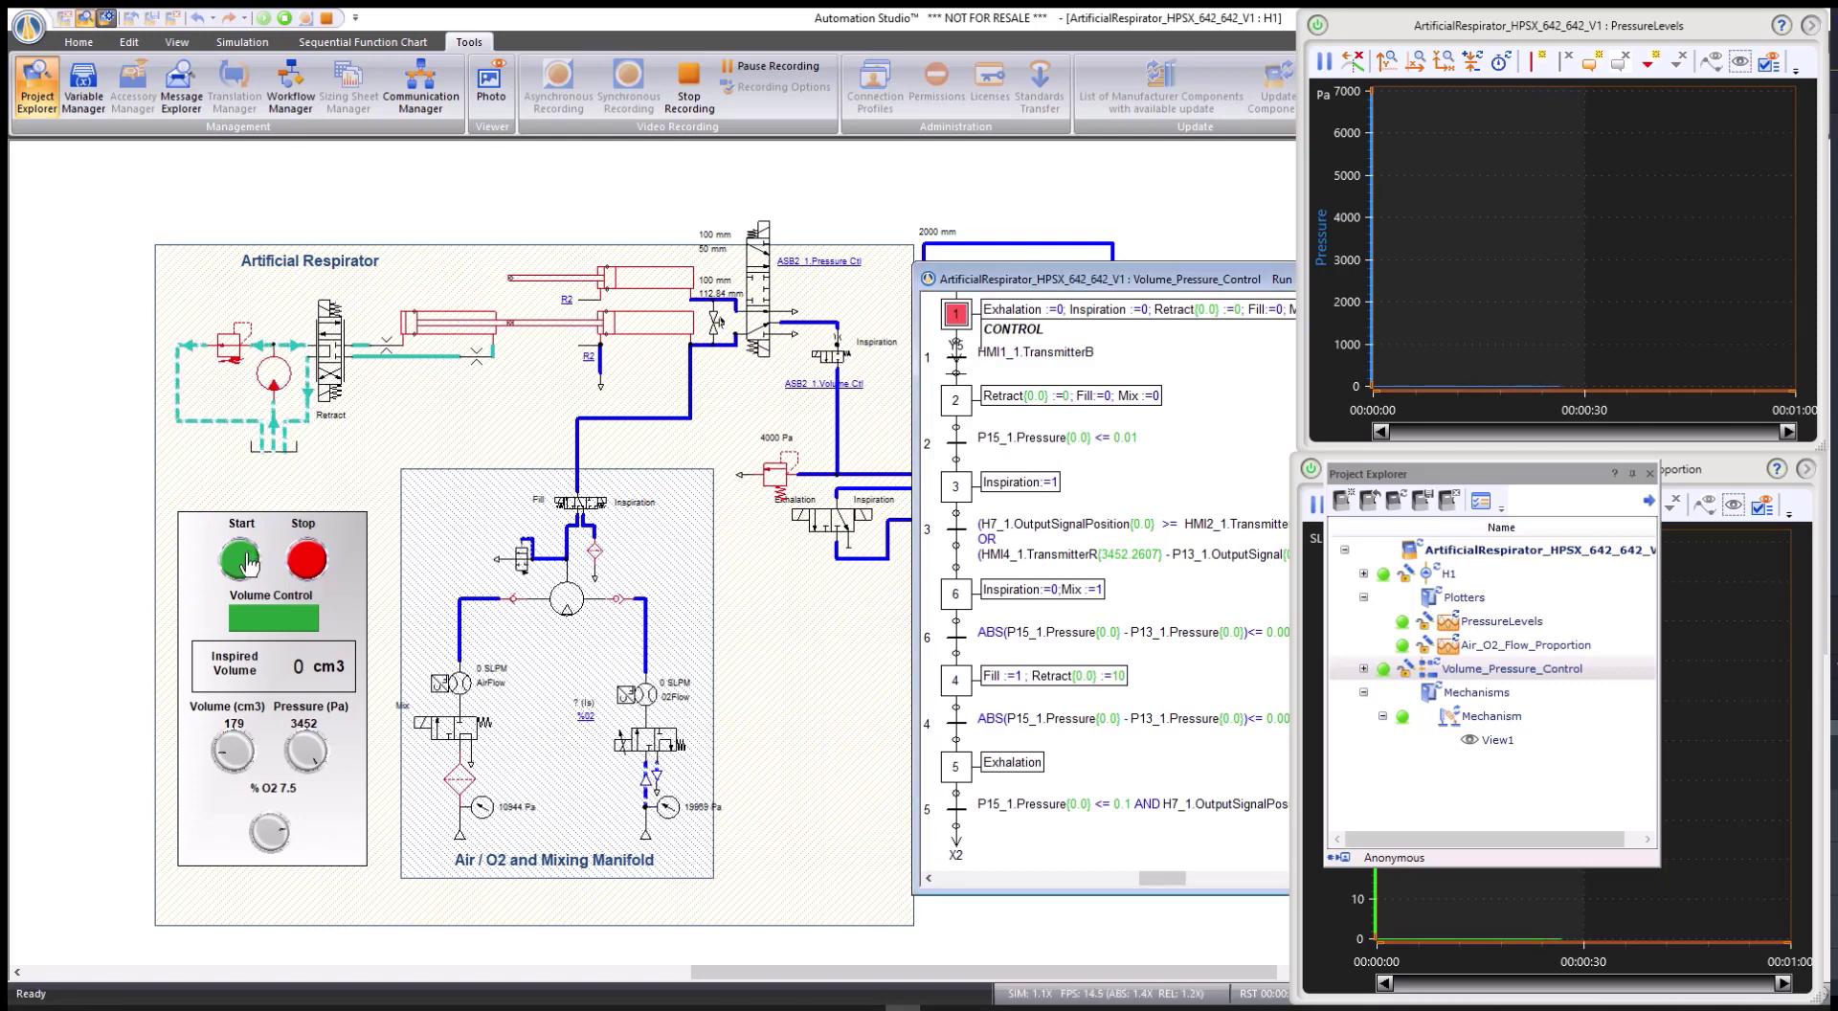
{"action": "left_click", "coordinate": [242, 559]}
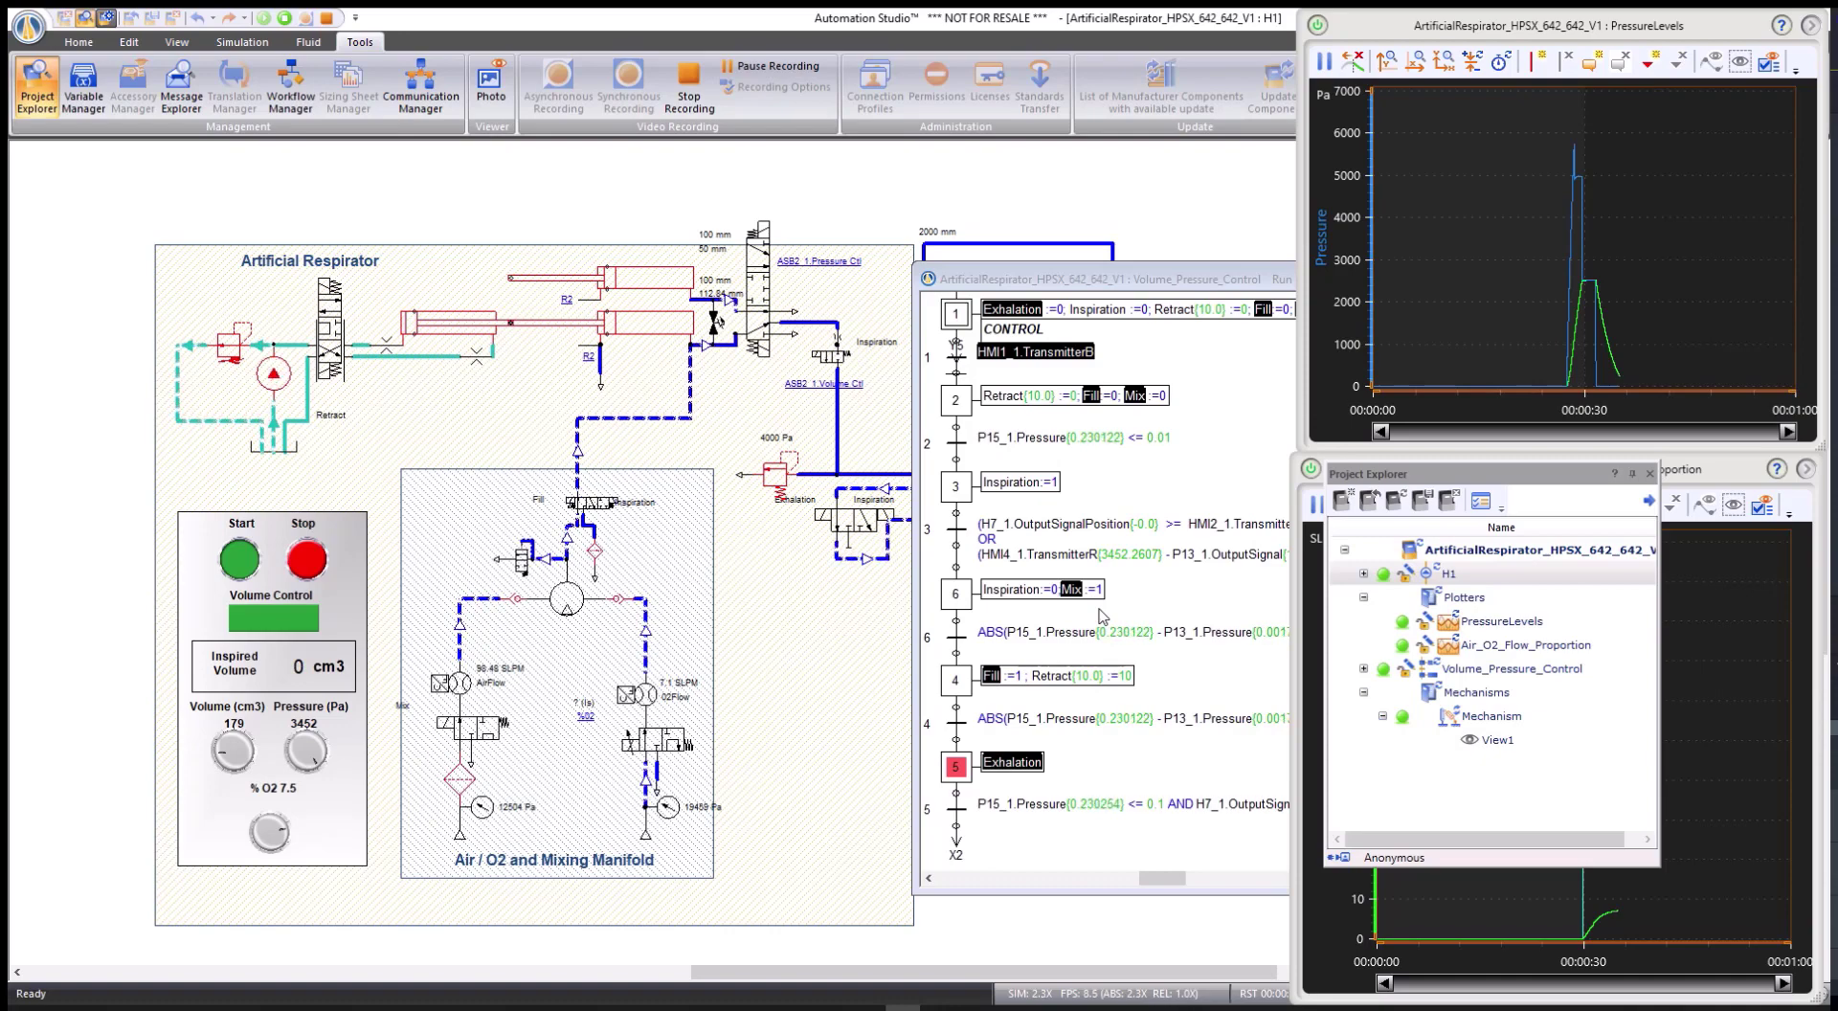
{"action": "left_click", "coordinate": [326, 18]}
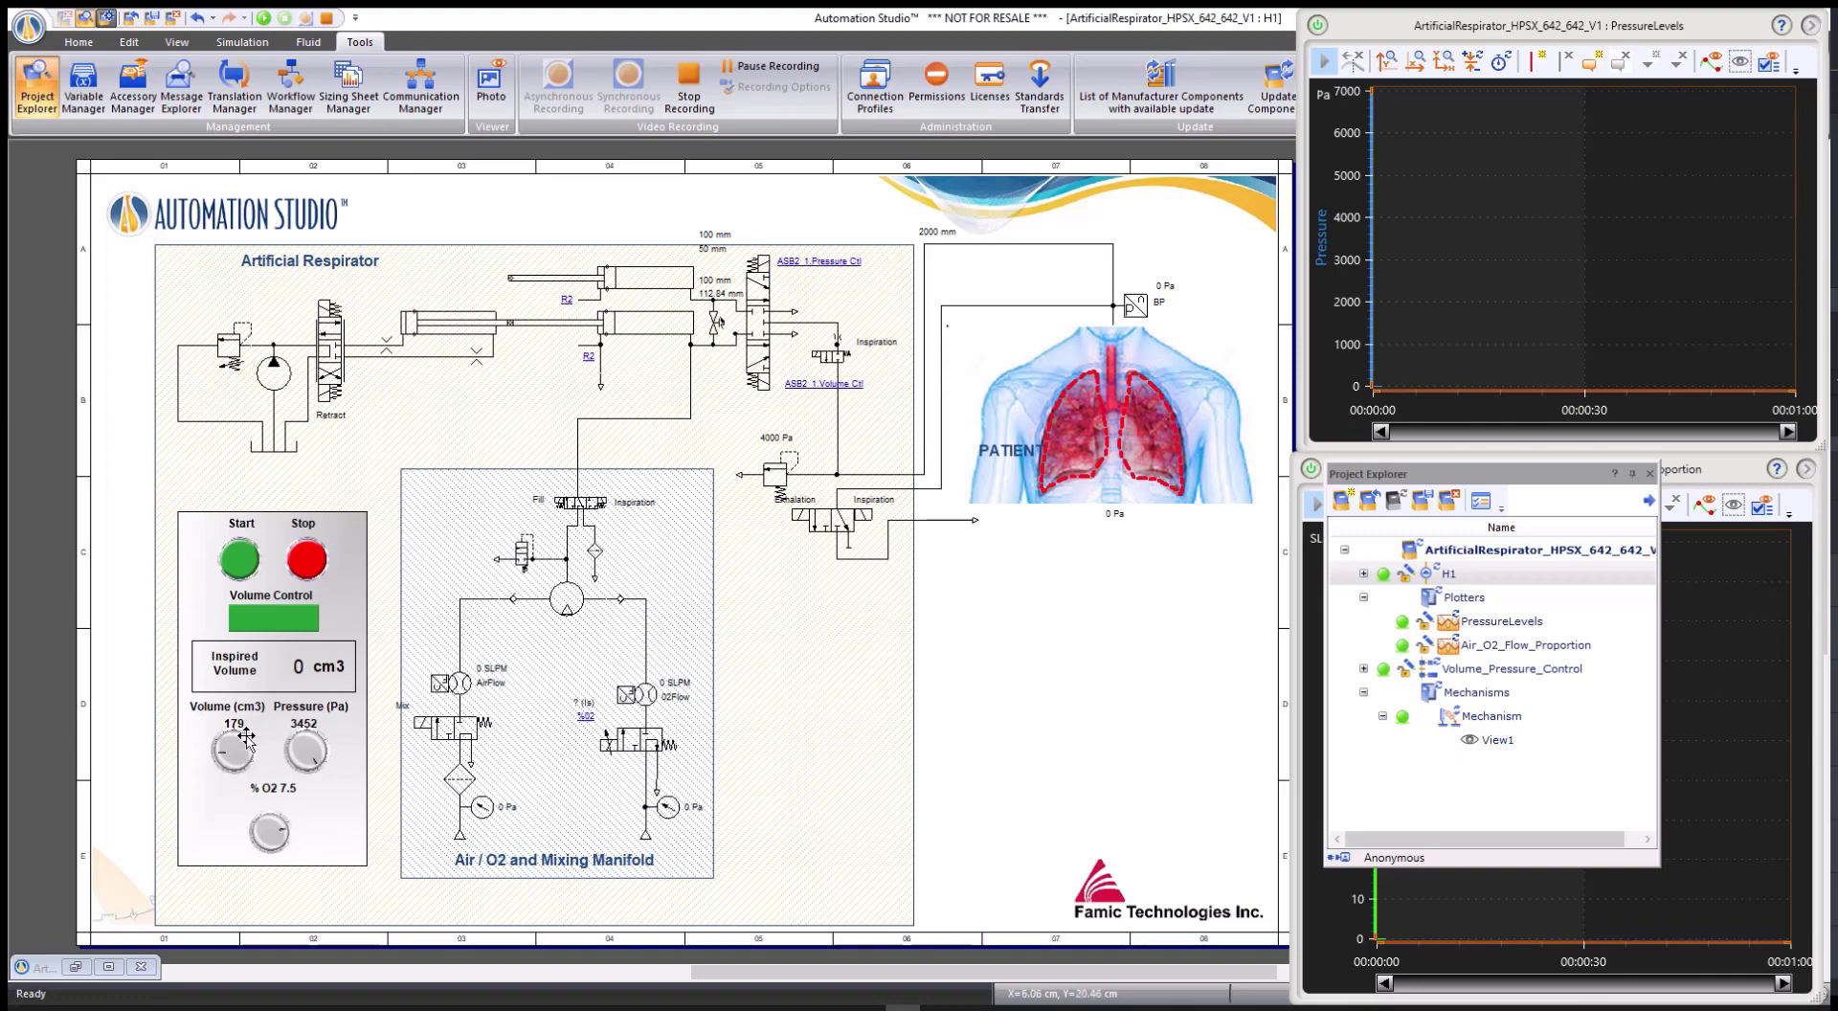
Tick Visible for the Controllers layer so VCtrl, PCtrl and %O2 labels appear.
{"action": "left_click_drag", "start_coordinate": [247, 735], "coordinate": [241, 732]}
{"action": "left_click", "coordinate": [1040, 763]}
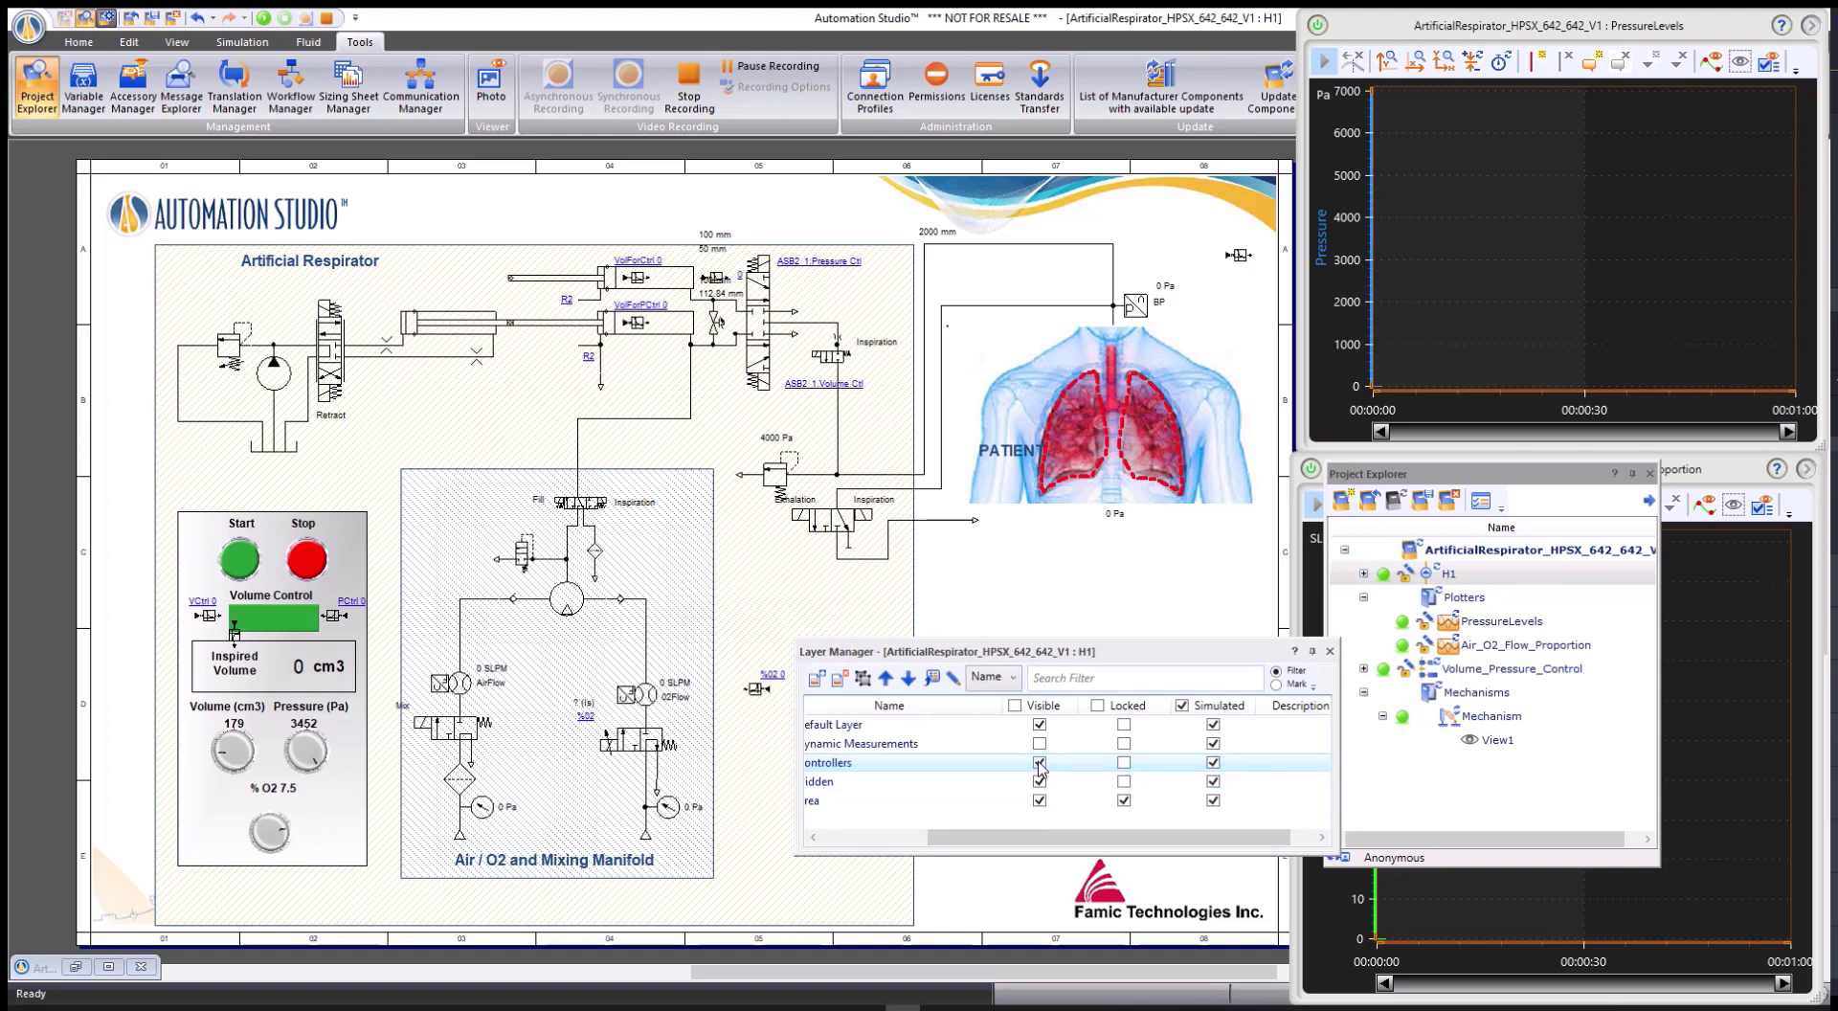
{"action": "left_click_drag", "start_coordinate": [991, 653], "coordinate": [1046, 571]}
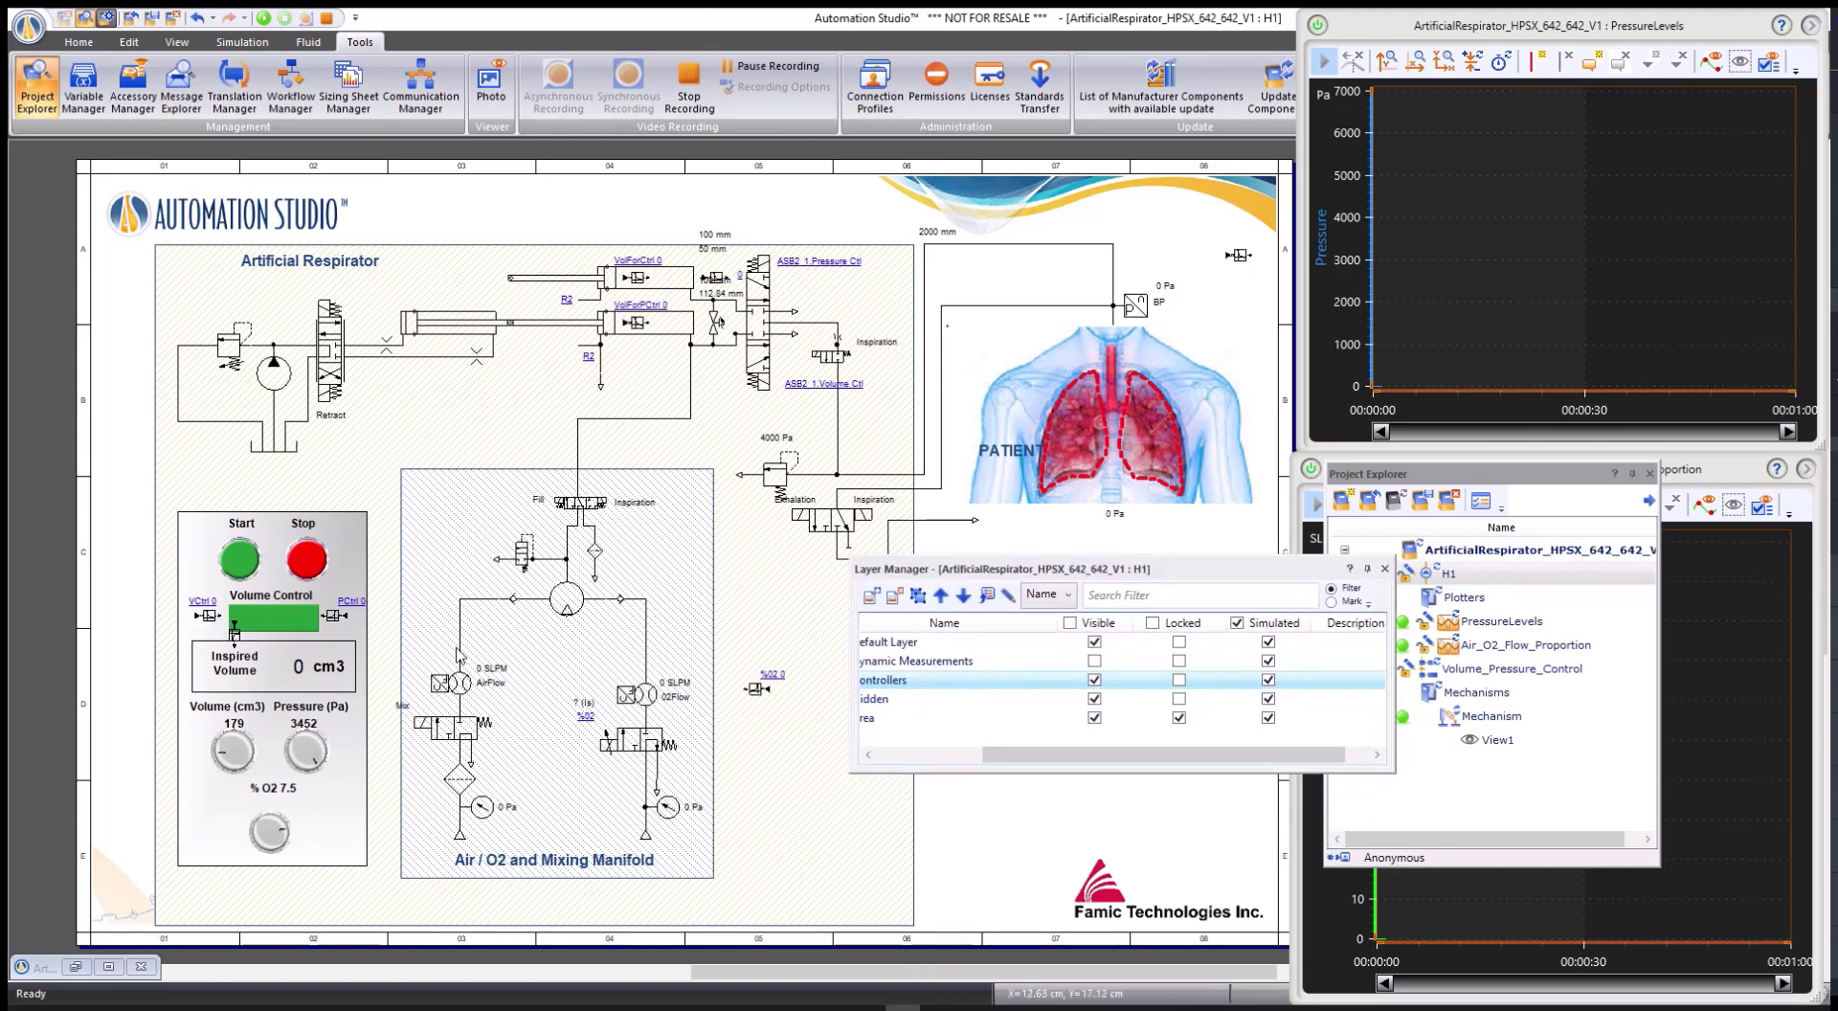
{"action": "left_click", "coordinate": [779, 683]}
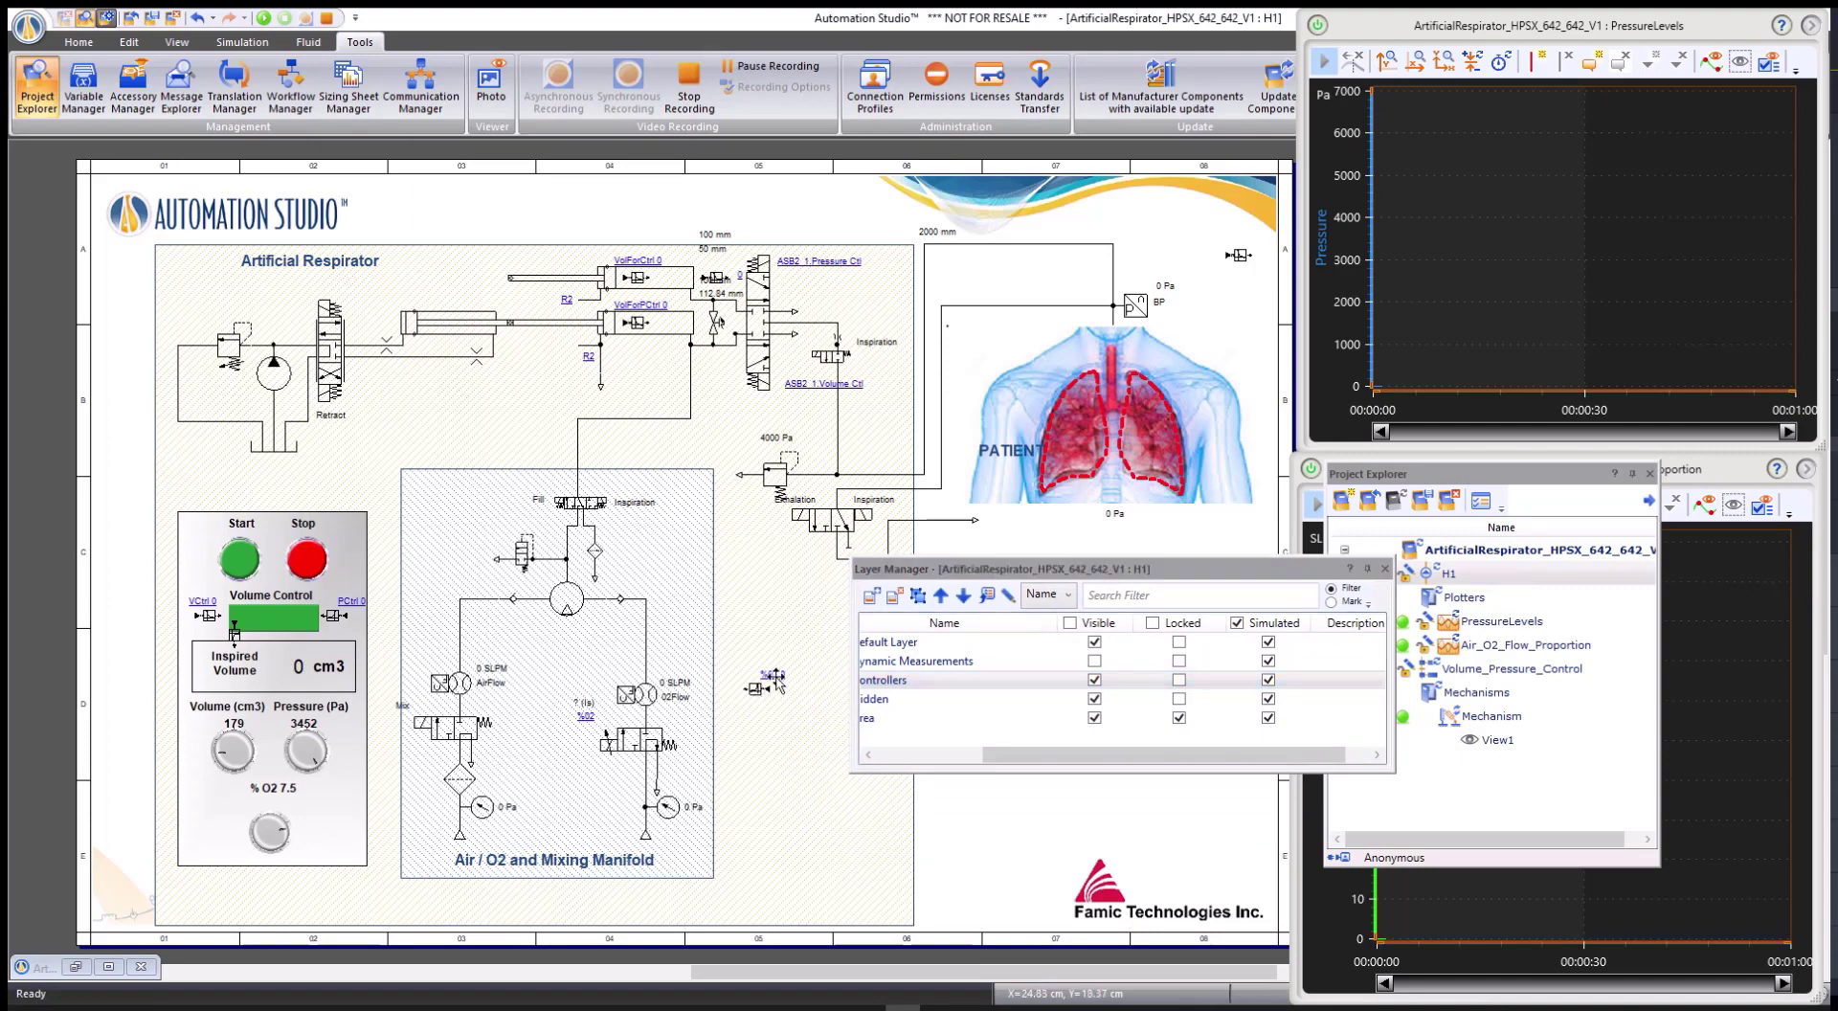
{"action": "scroll", "coordinate": [776, 682], "scroll_direction": "up", "scroll_amount": 3}
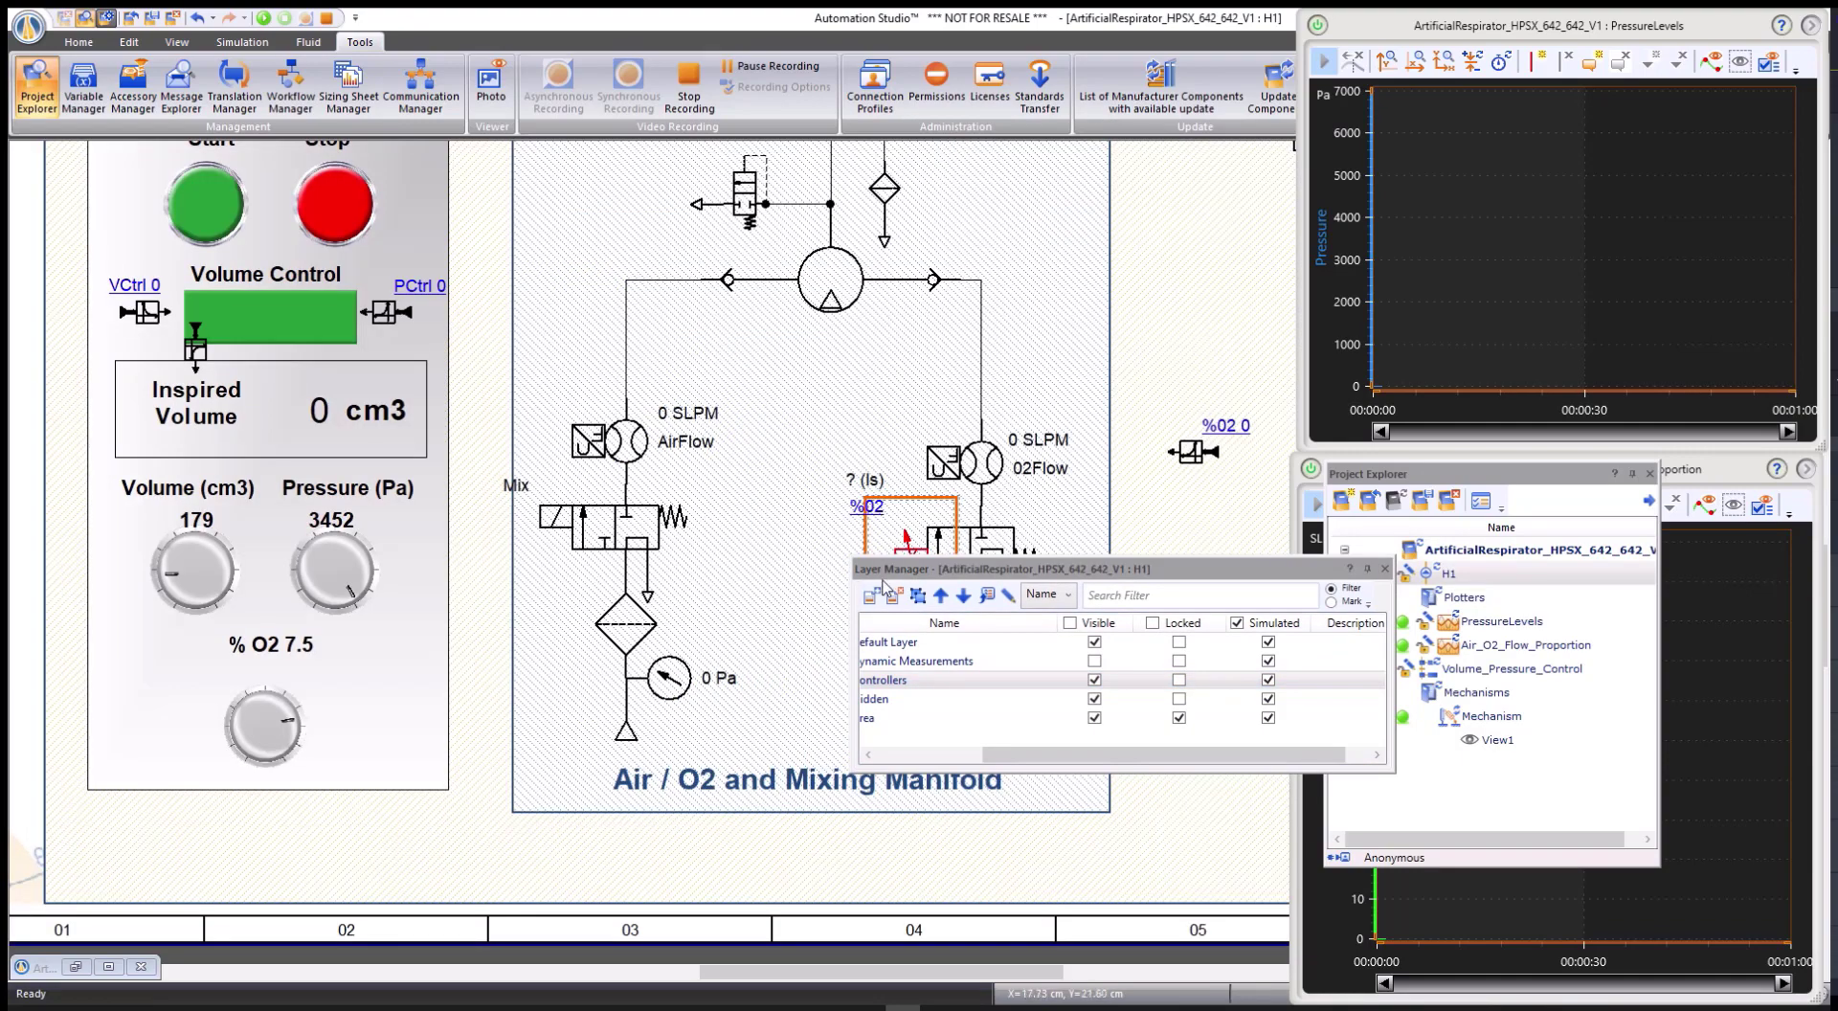
{"action": "left_click_drag", "start_coordinate": [891, 577], "coordinate": [874, 636]}
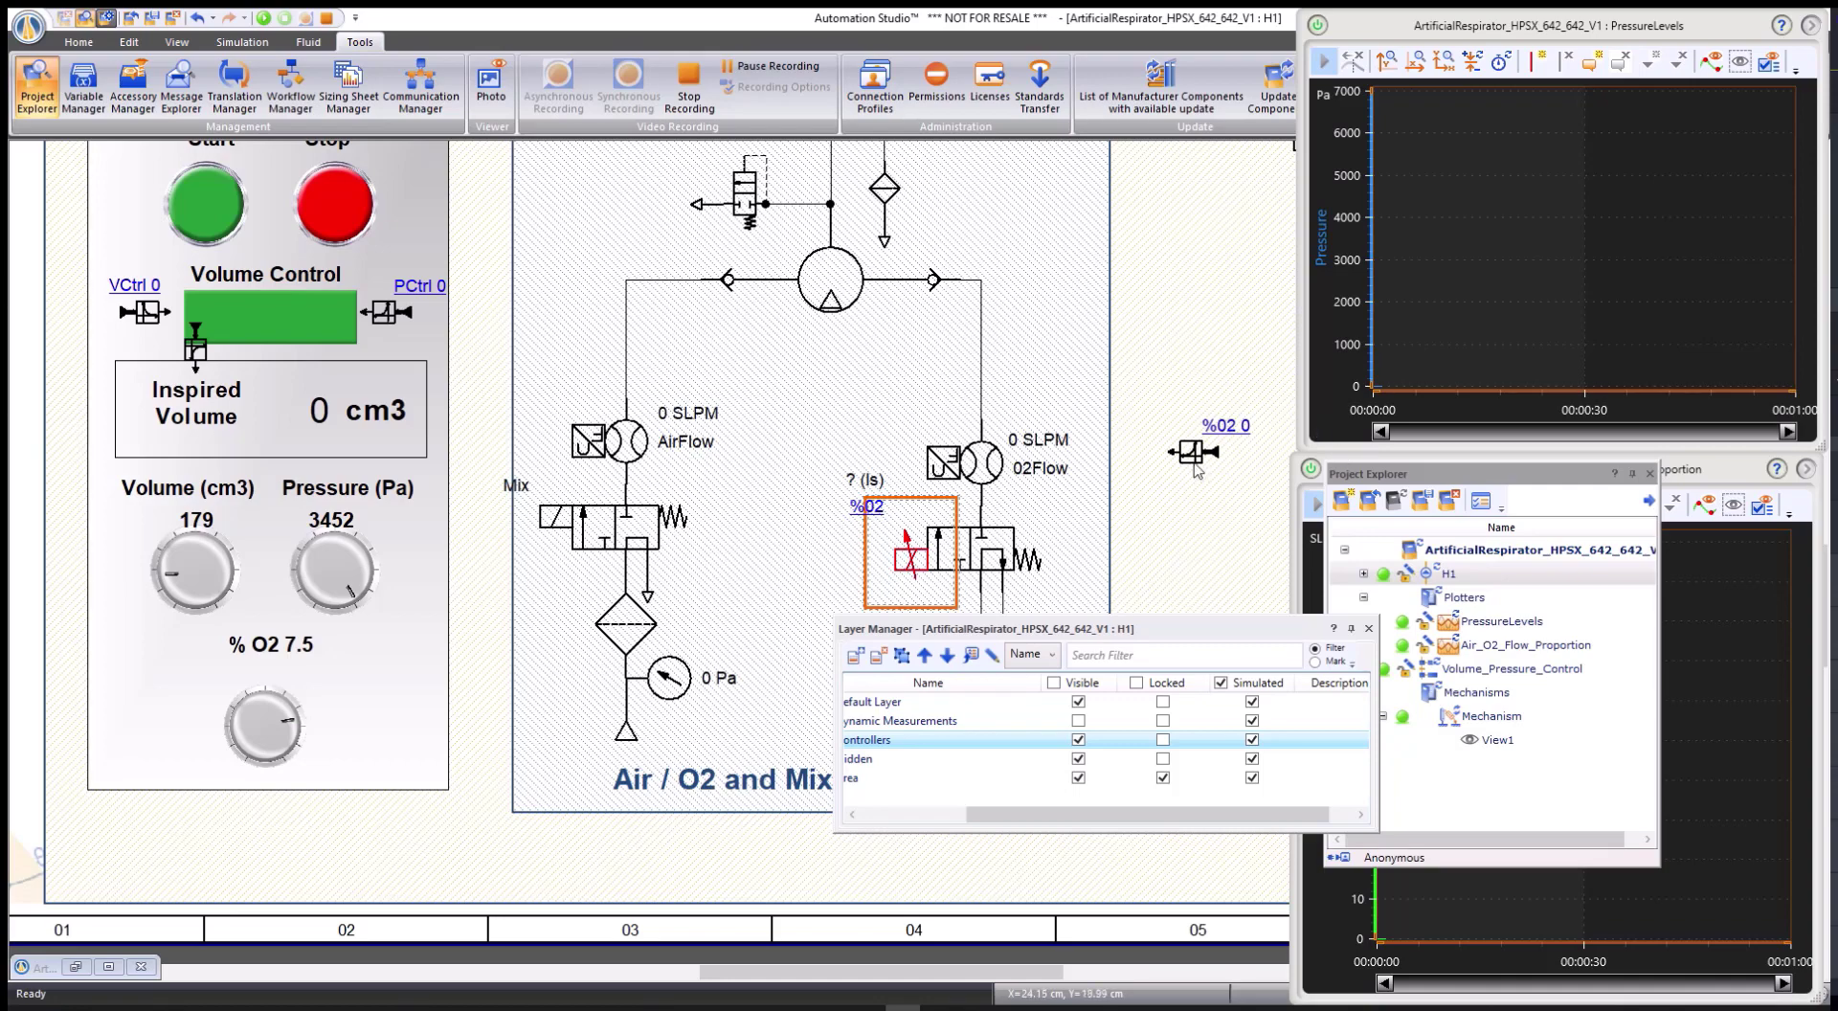
{"action": "left_click", "coordinate": [912, 565]}
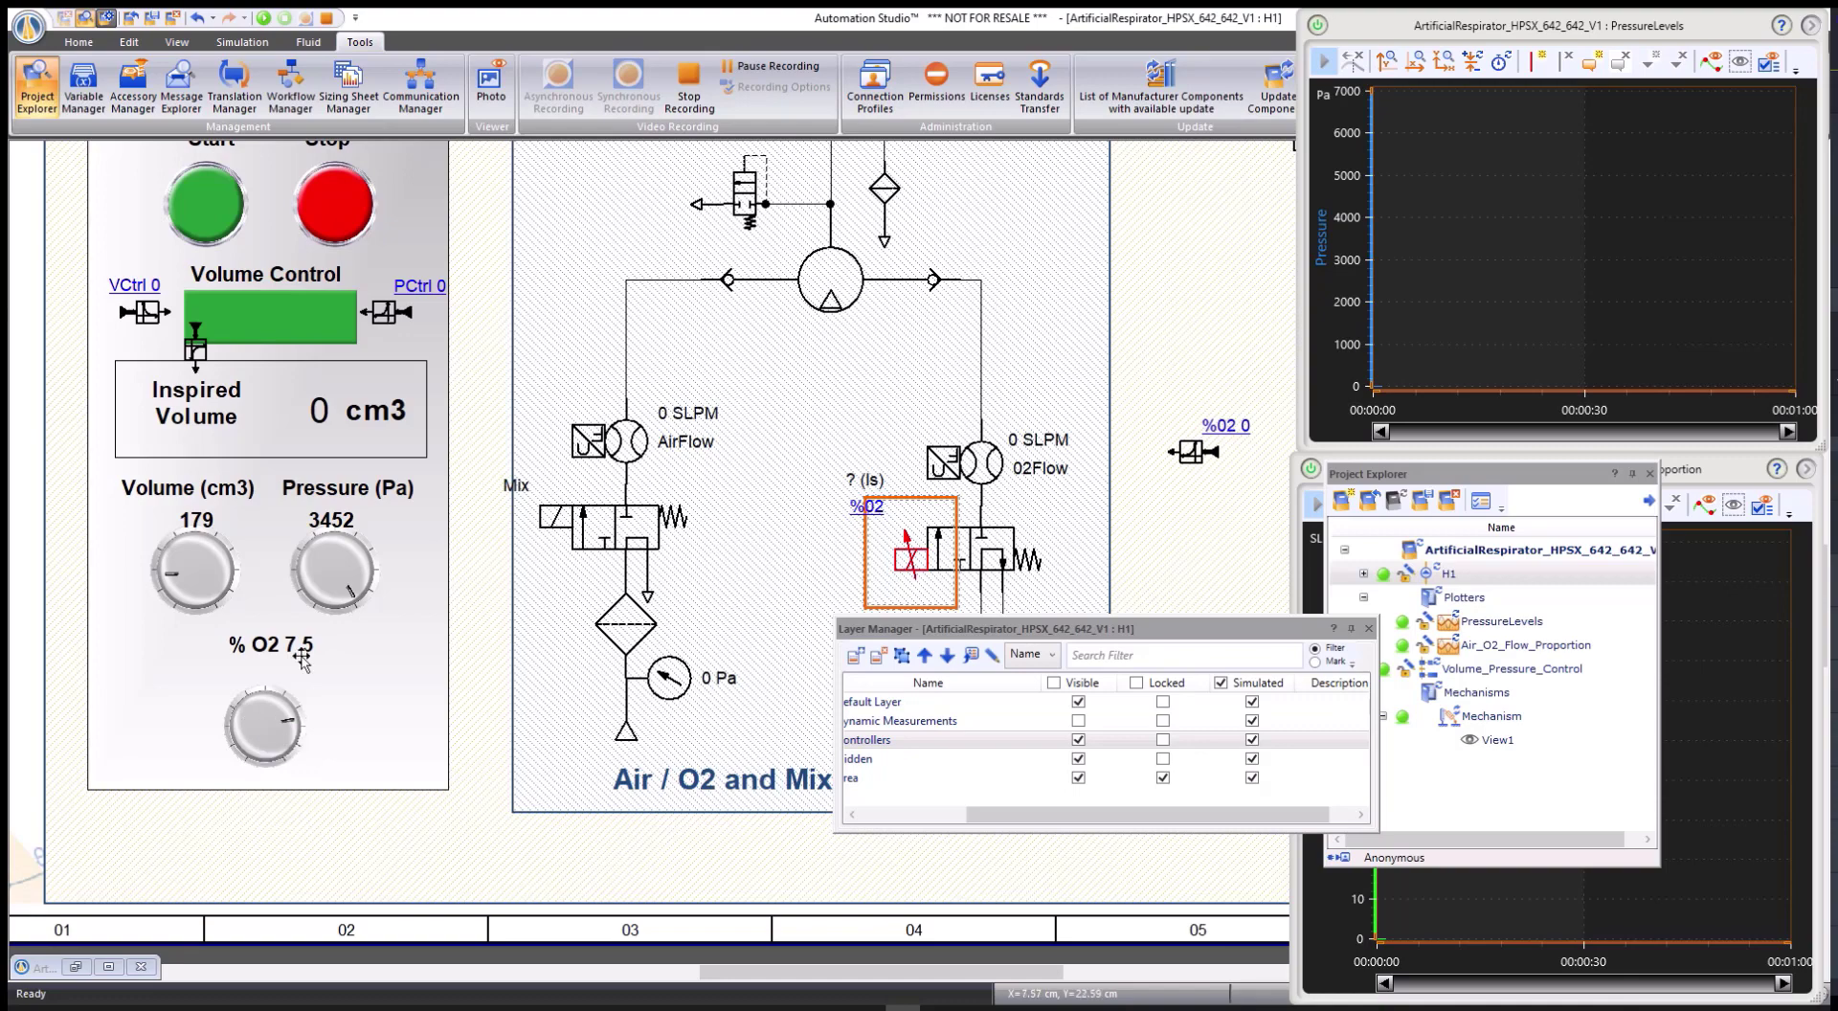
{"action": "scroll", "coordinate": [132, 330], "scroll_direction": "up", "scroll_amount": 1}
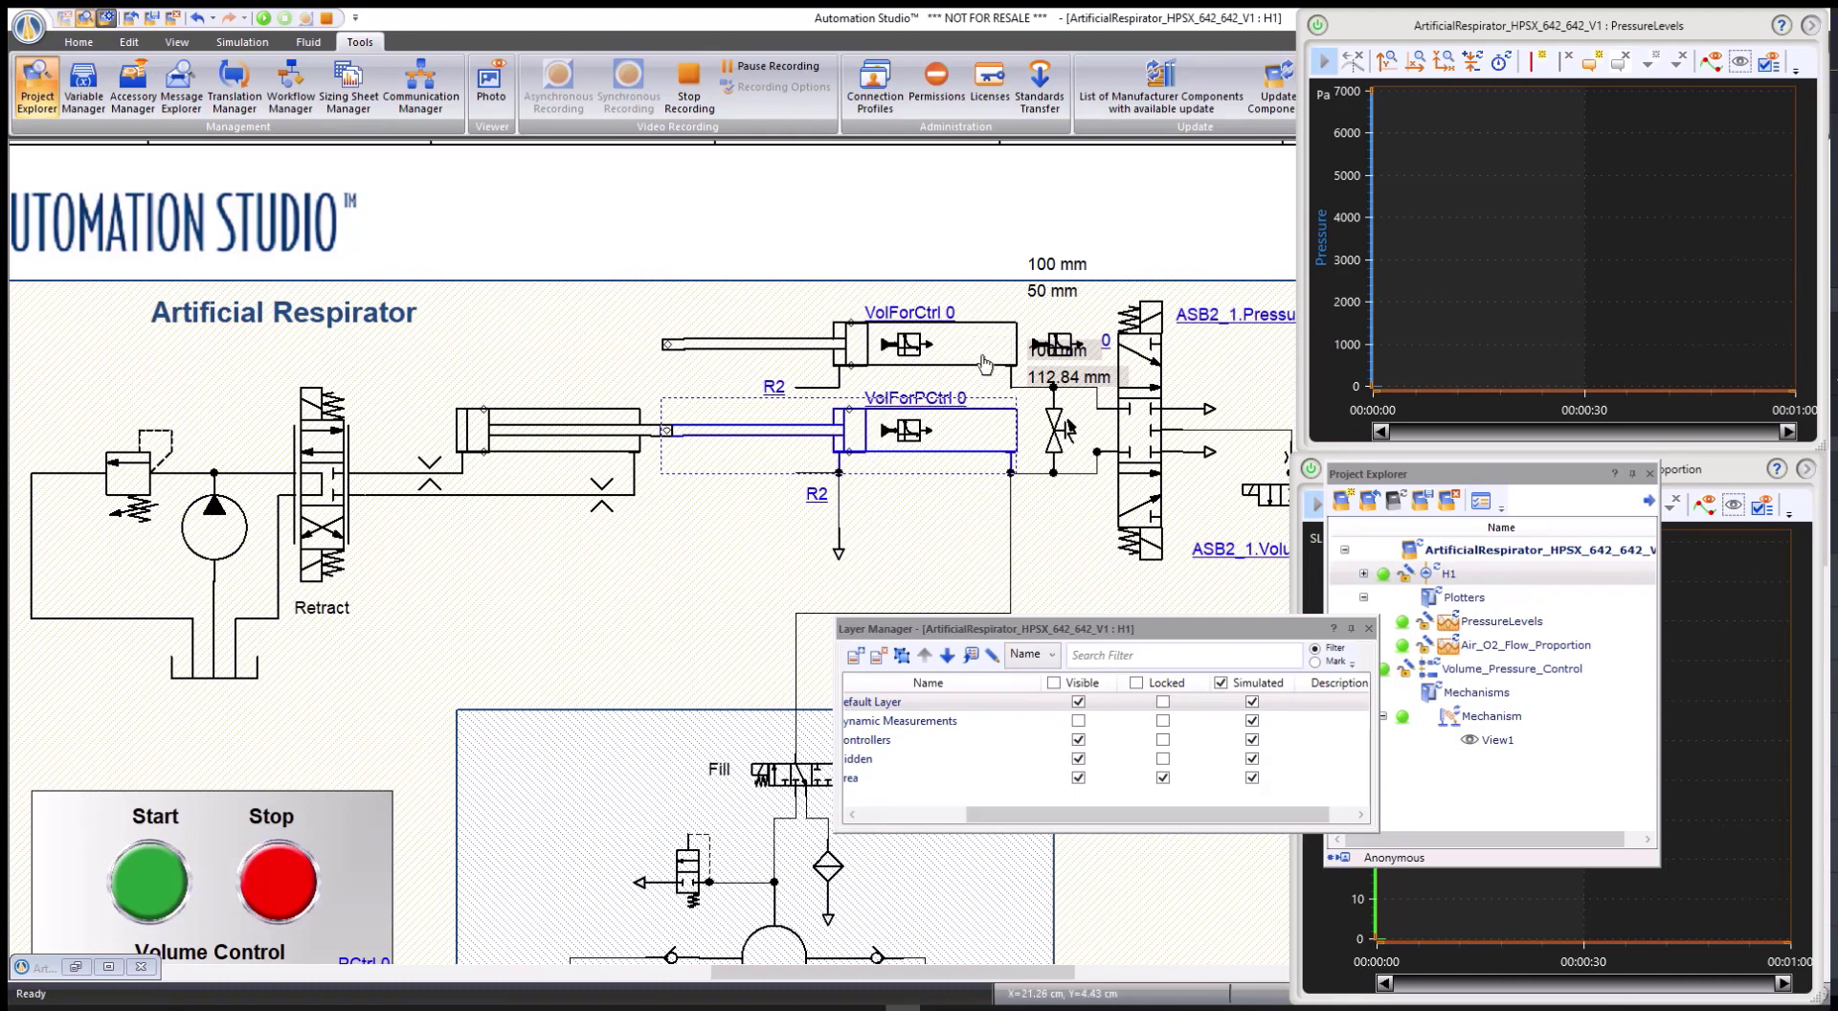
{"action": "scroll", "coordinate": [851, 462], "scroll_direction": "down", "scroll_amount": 3}
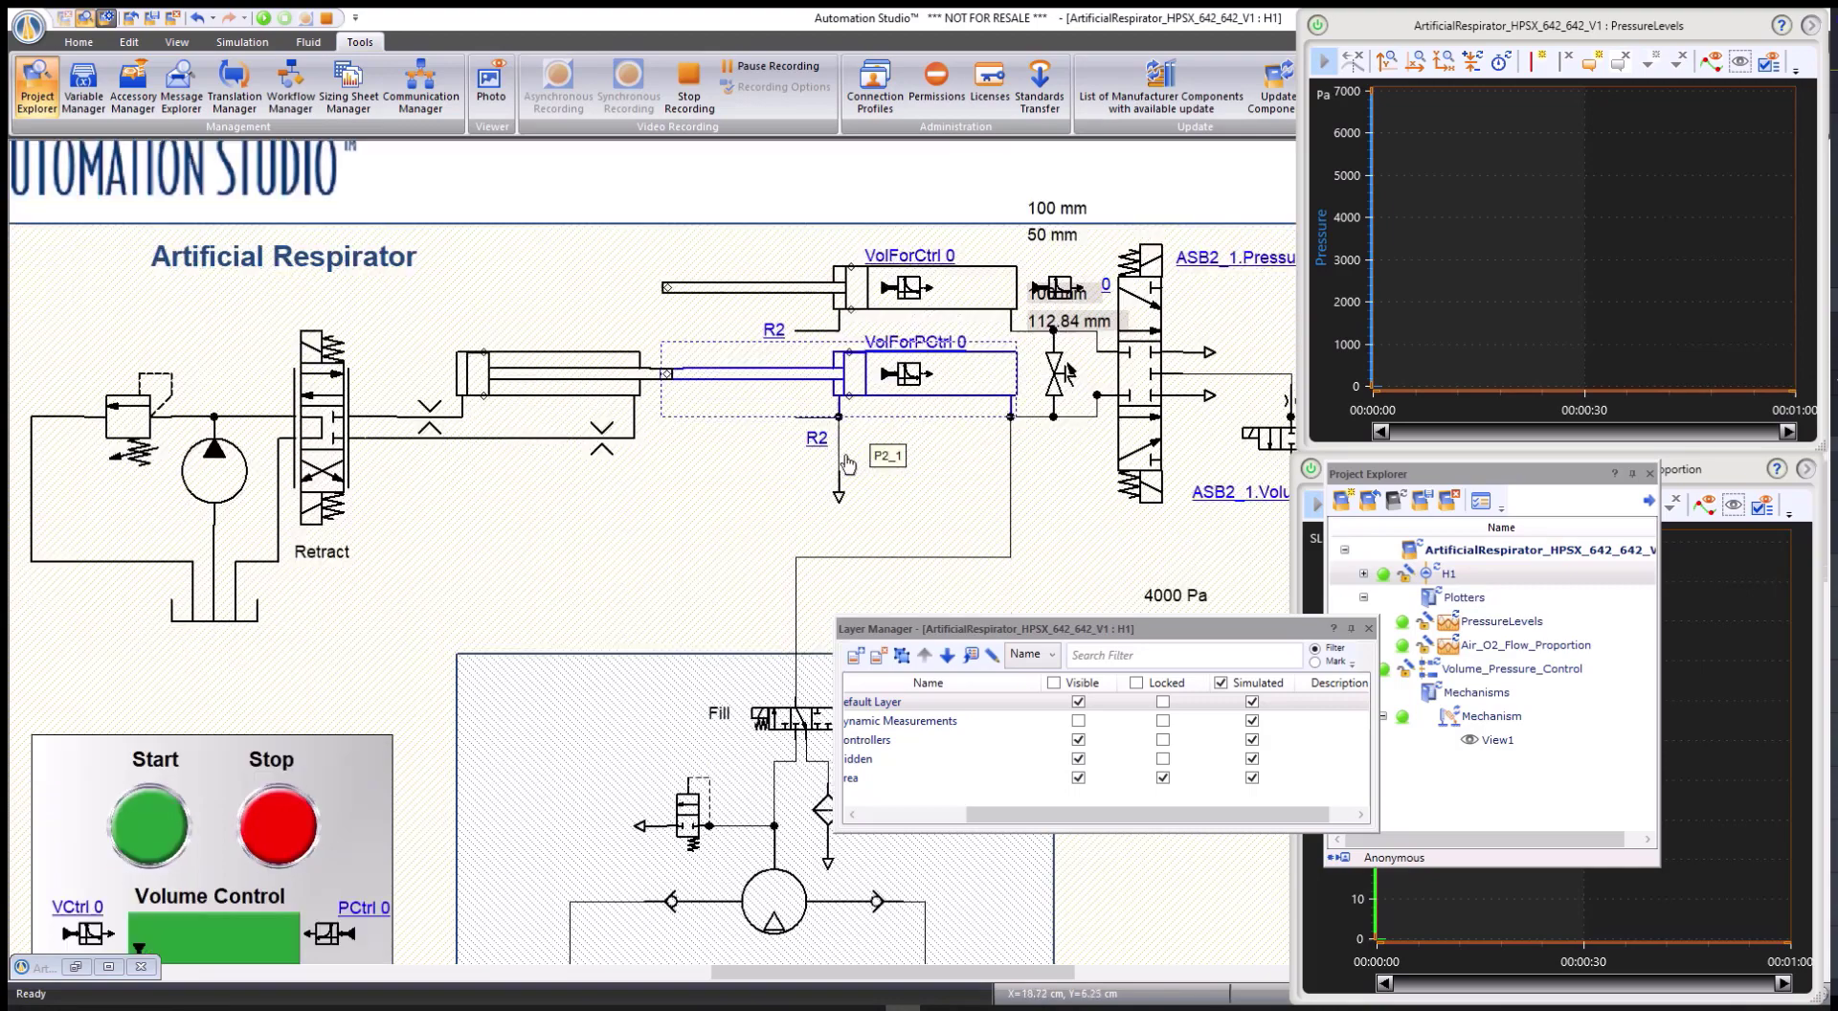
{"action": "scroll", "coordinate": [849, 464], "scroll_direction": "down", "scroll_amount": 3}
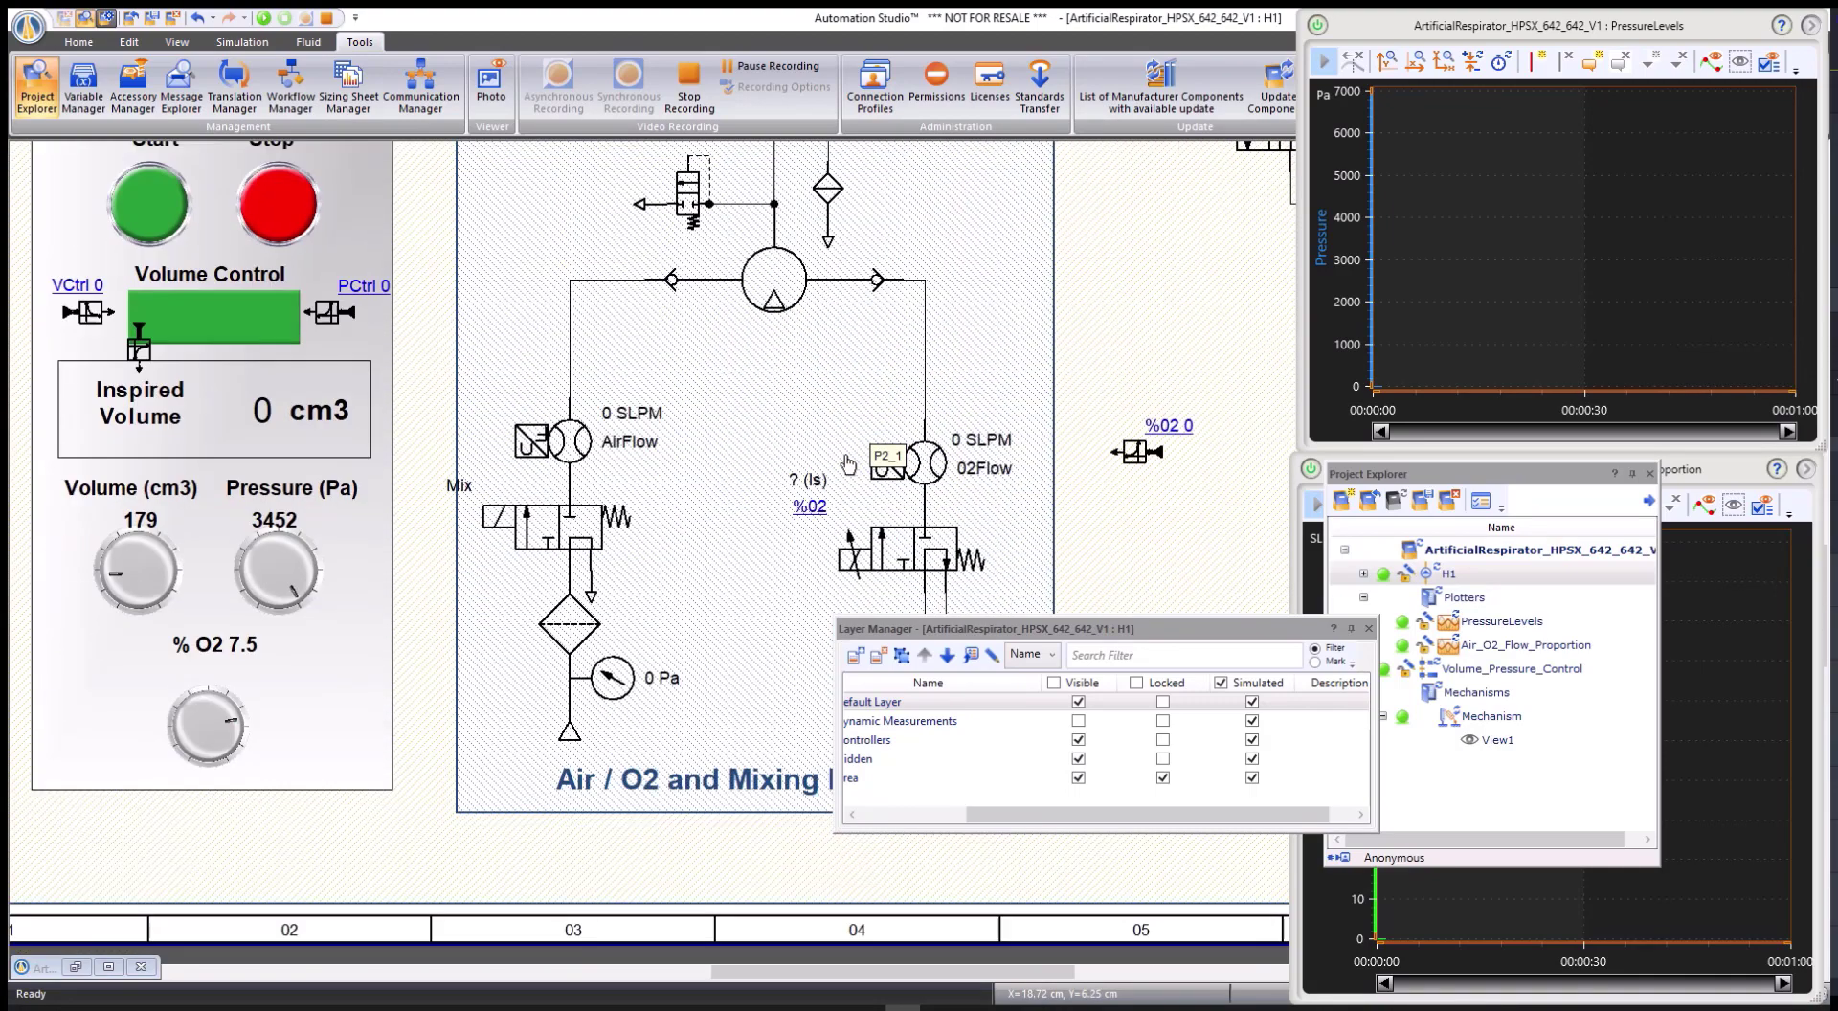
{"action": "scroll", "coordinate": [850, 465], "scroll_direction": "right", "scroll_amount": 2}
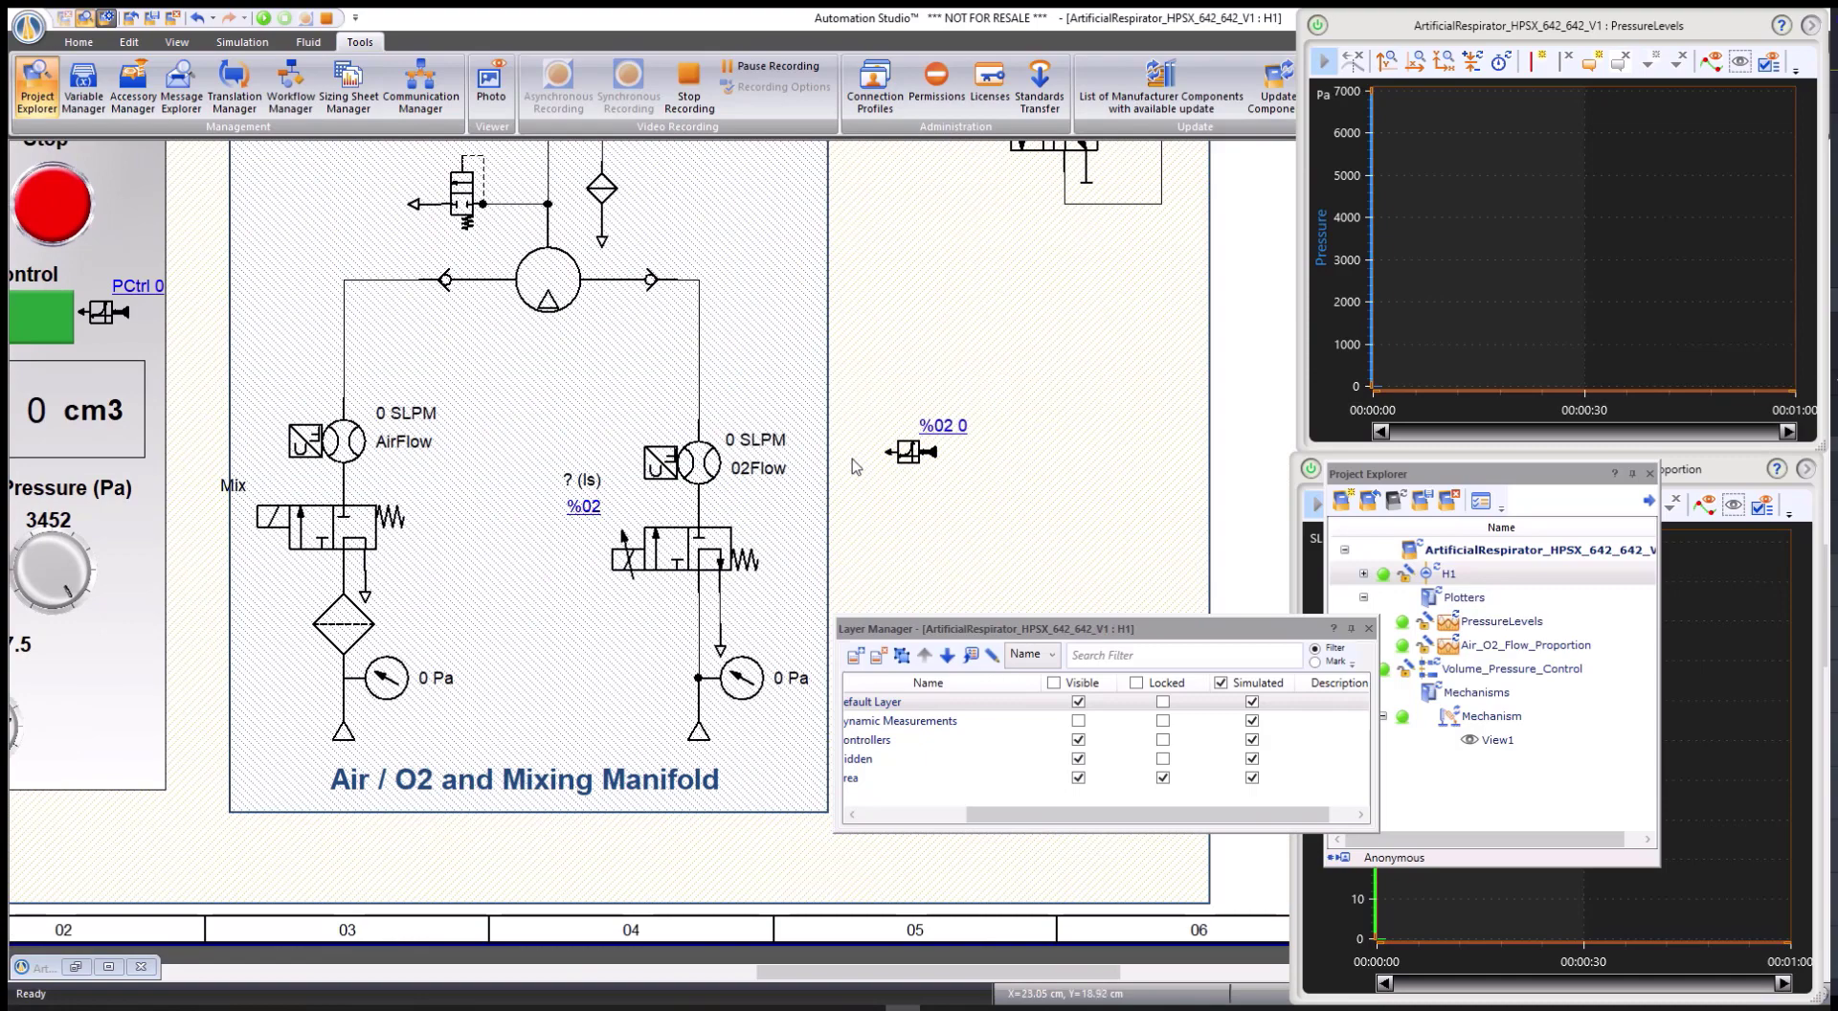
Open the %O2 control device's properties and review its Output Variable expression.
{"action": "double_click", "coordinate": [911, 454]}
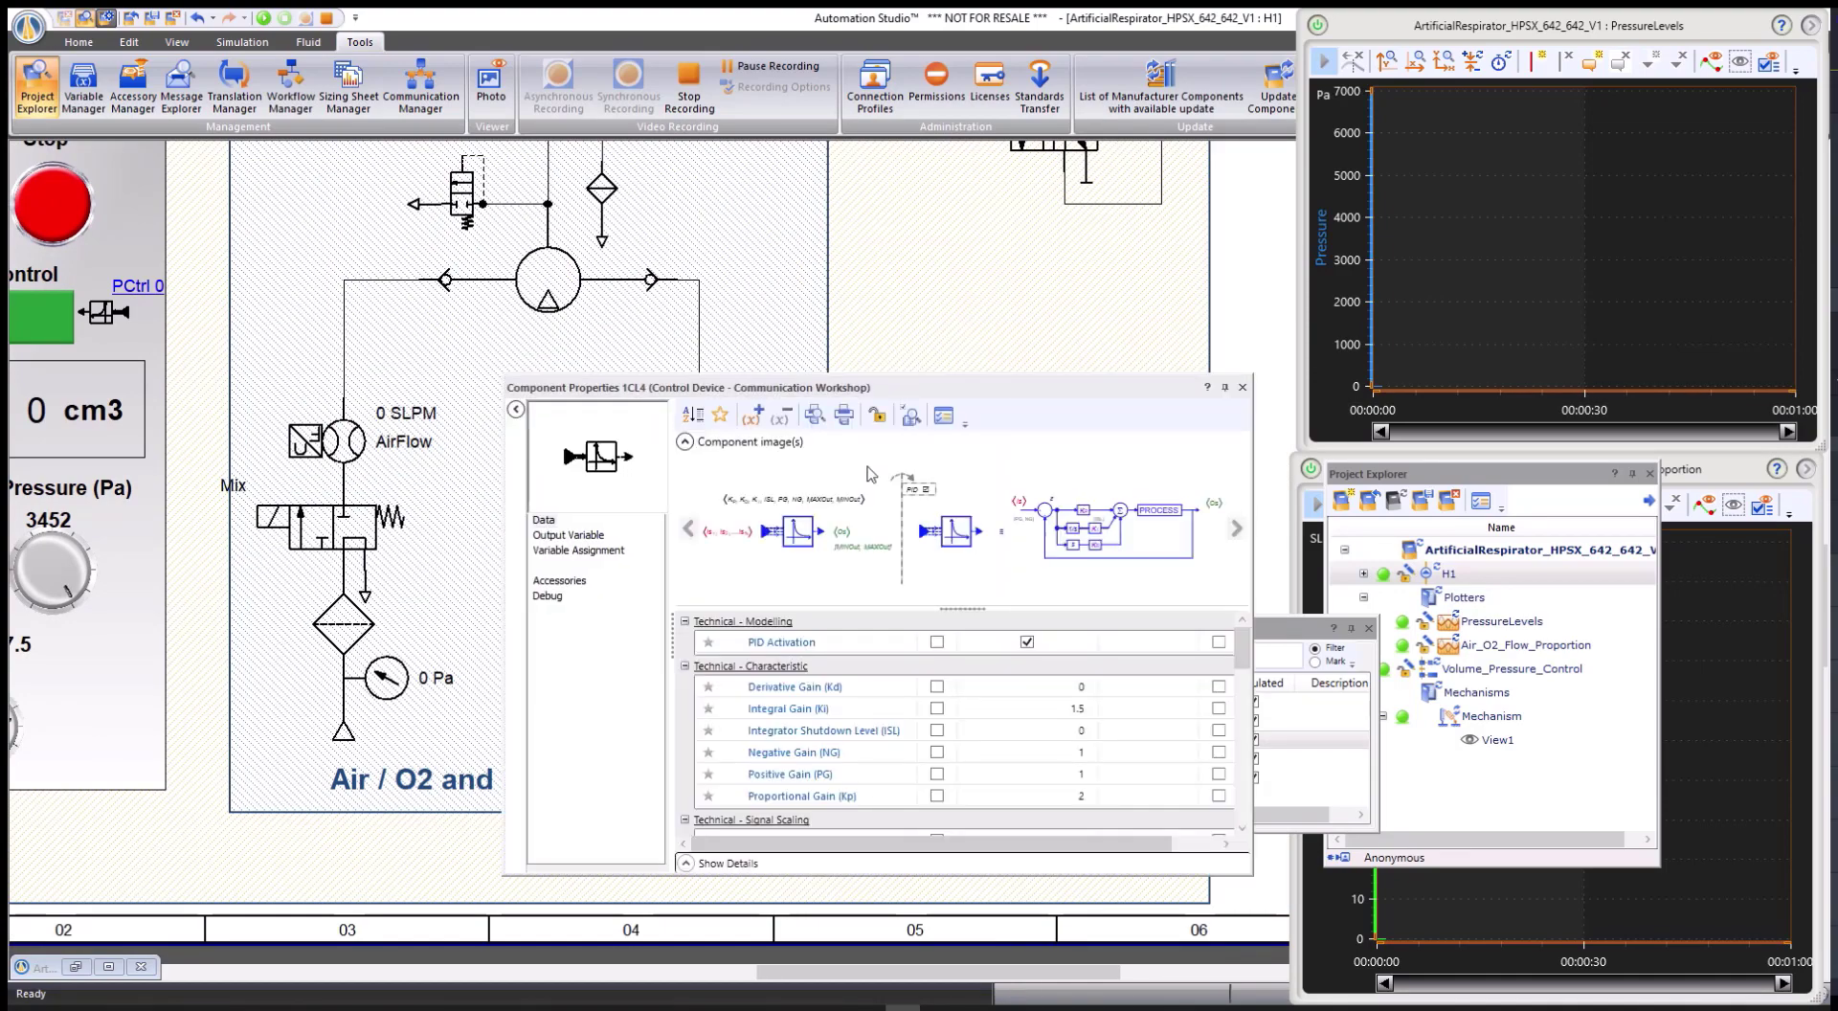
{"action": "left_click", "coordinate": [563, 538]}
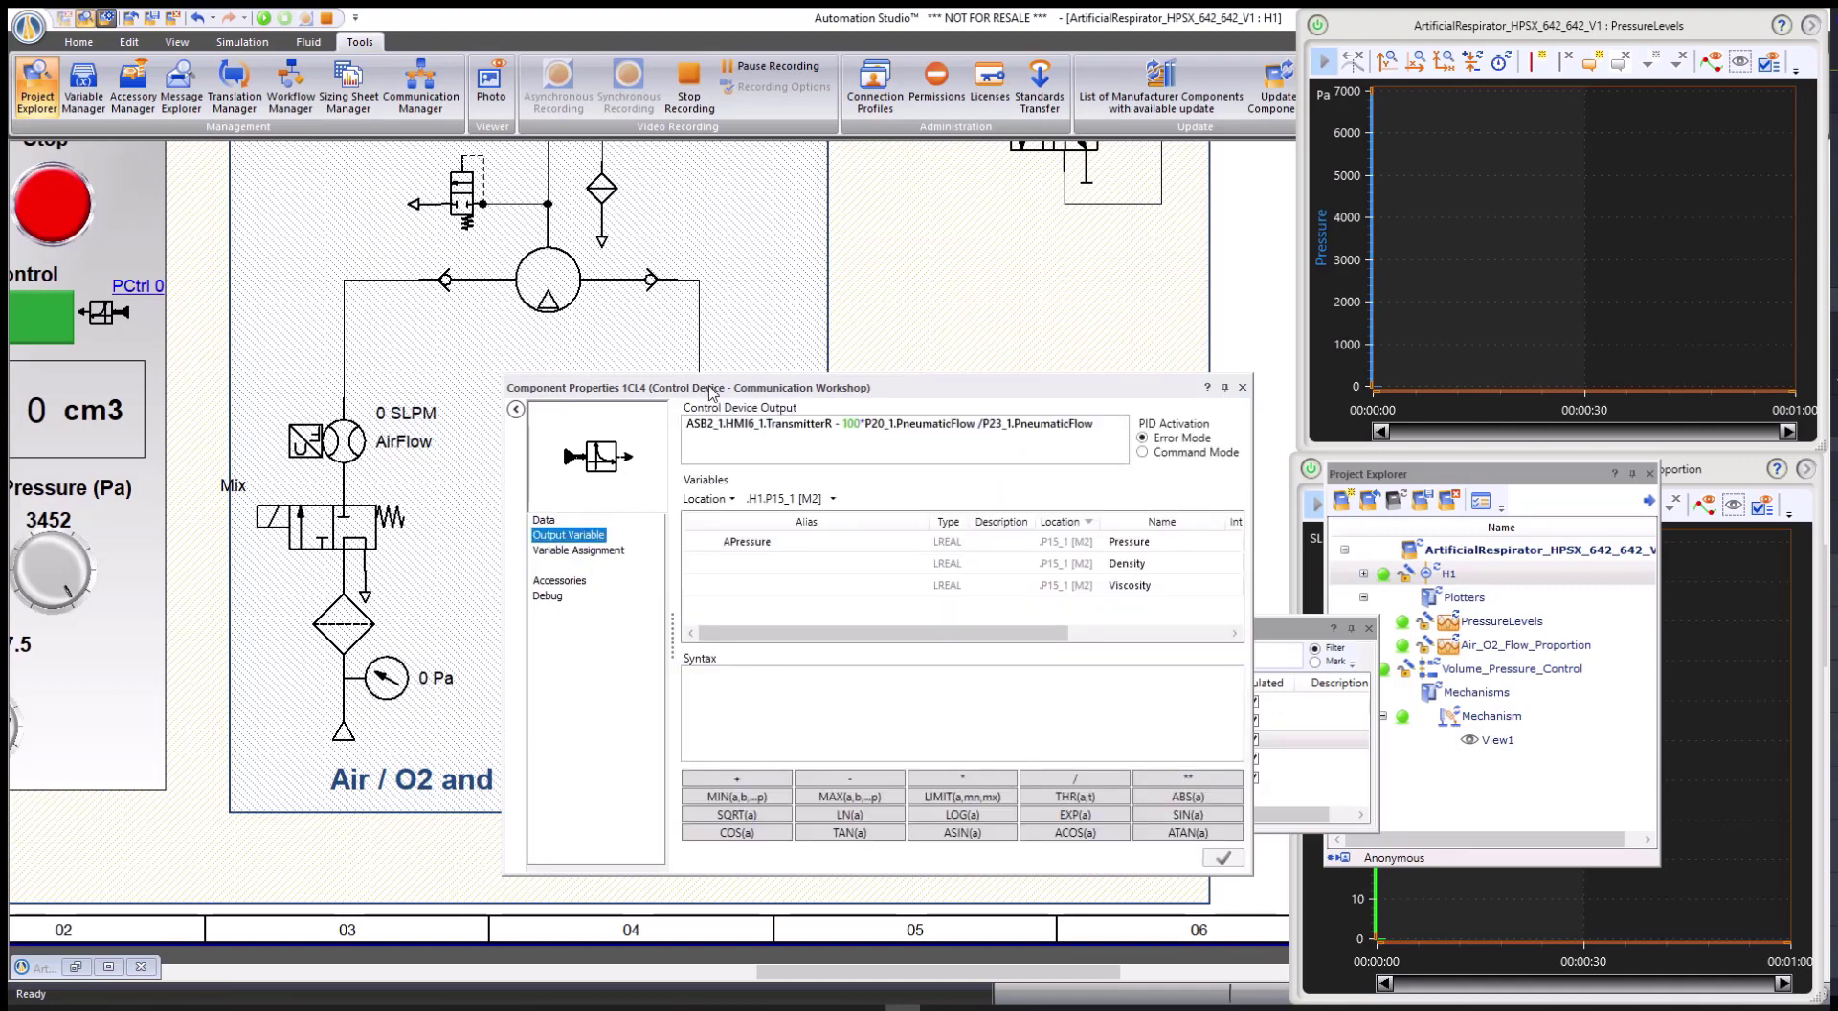
{"action": "left_click_drag", "start_coordinate": [710, 393], "coordinate": [844, 357]}
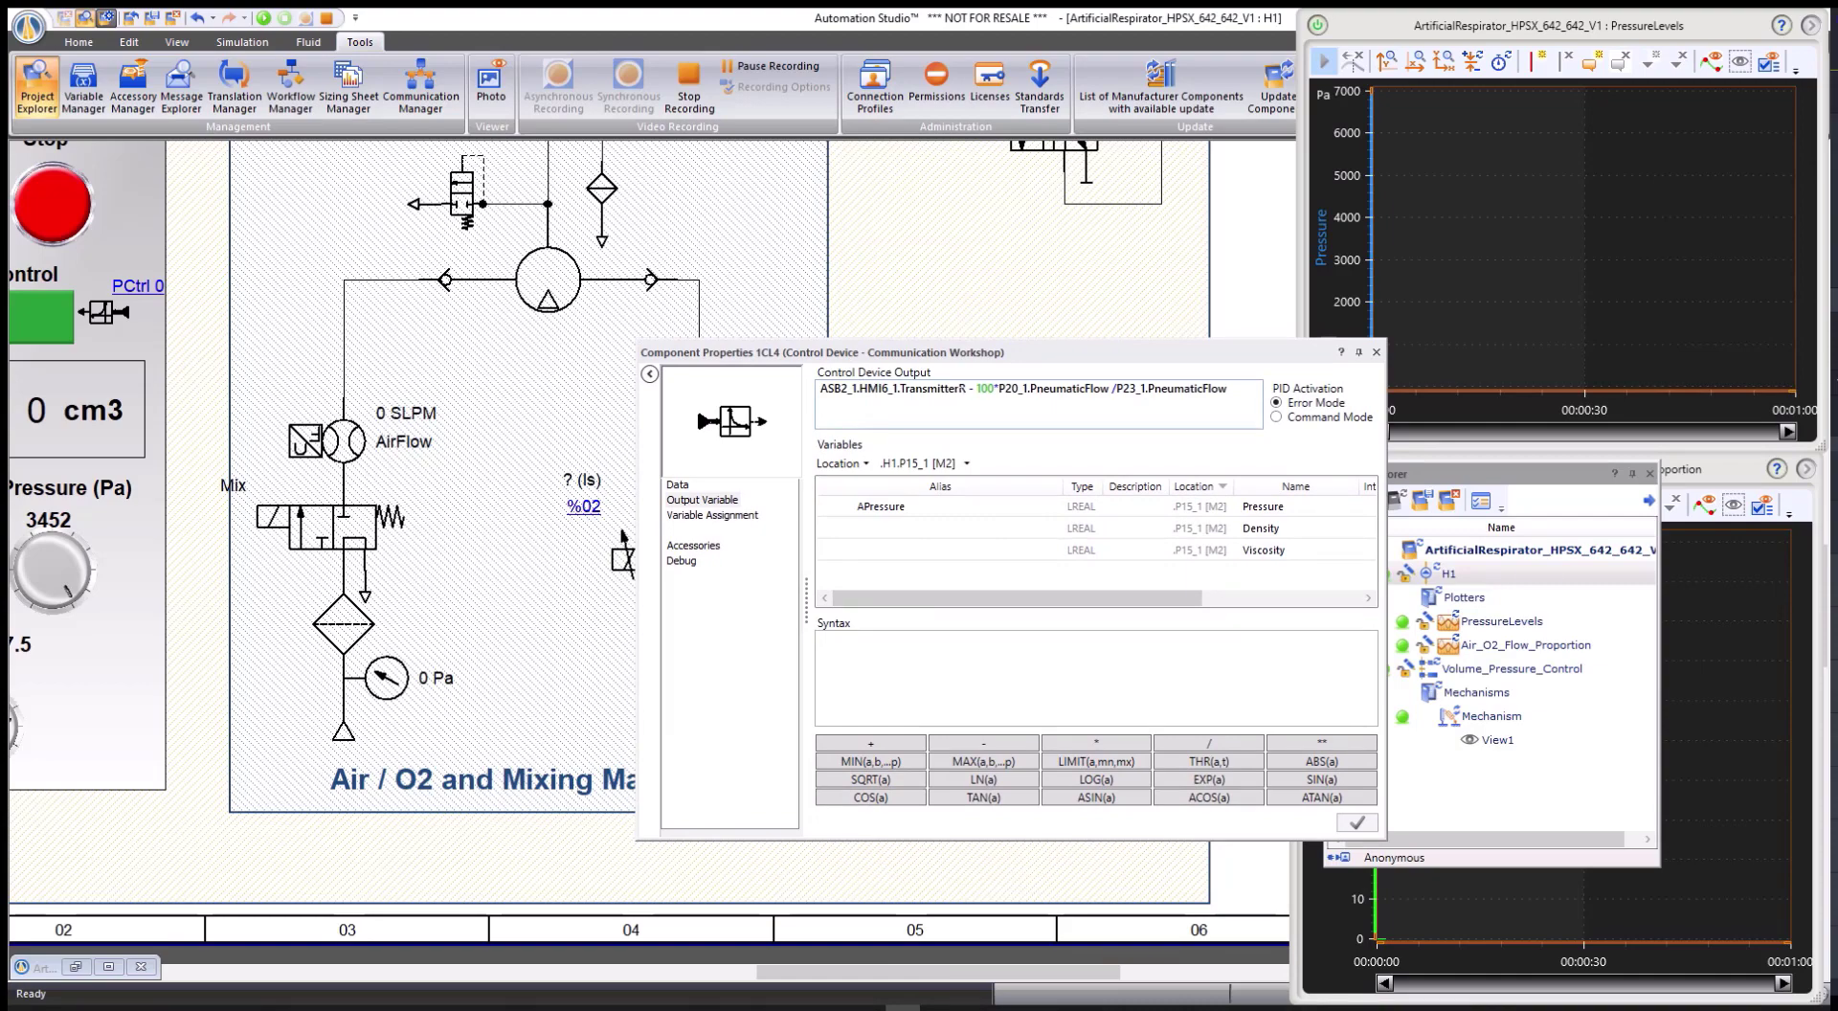
{"action": "triple_click", "coordinate": [915, 391]}
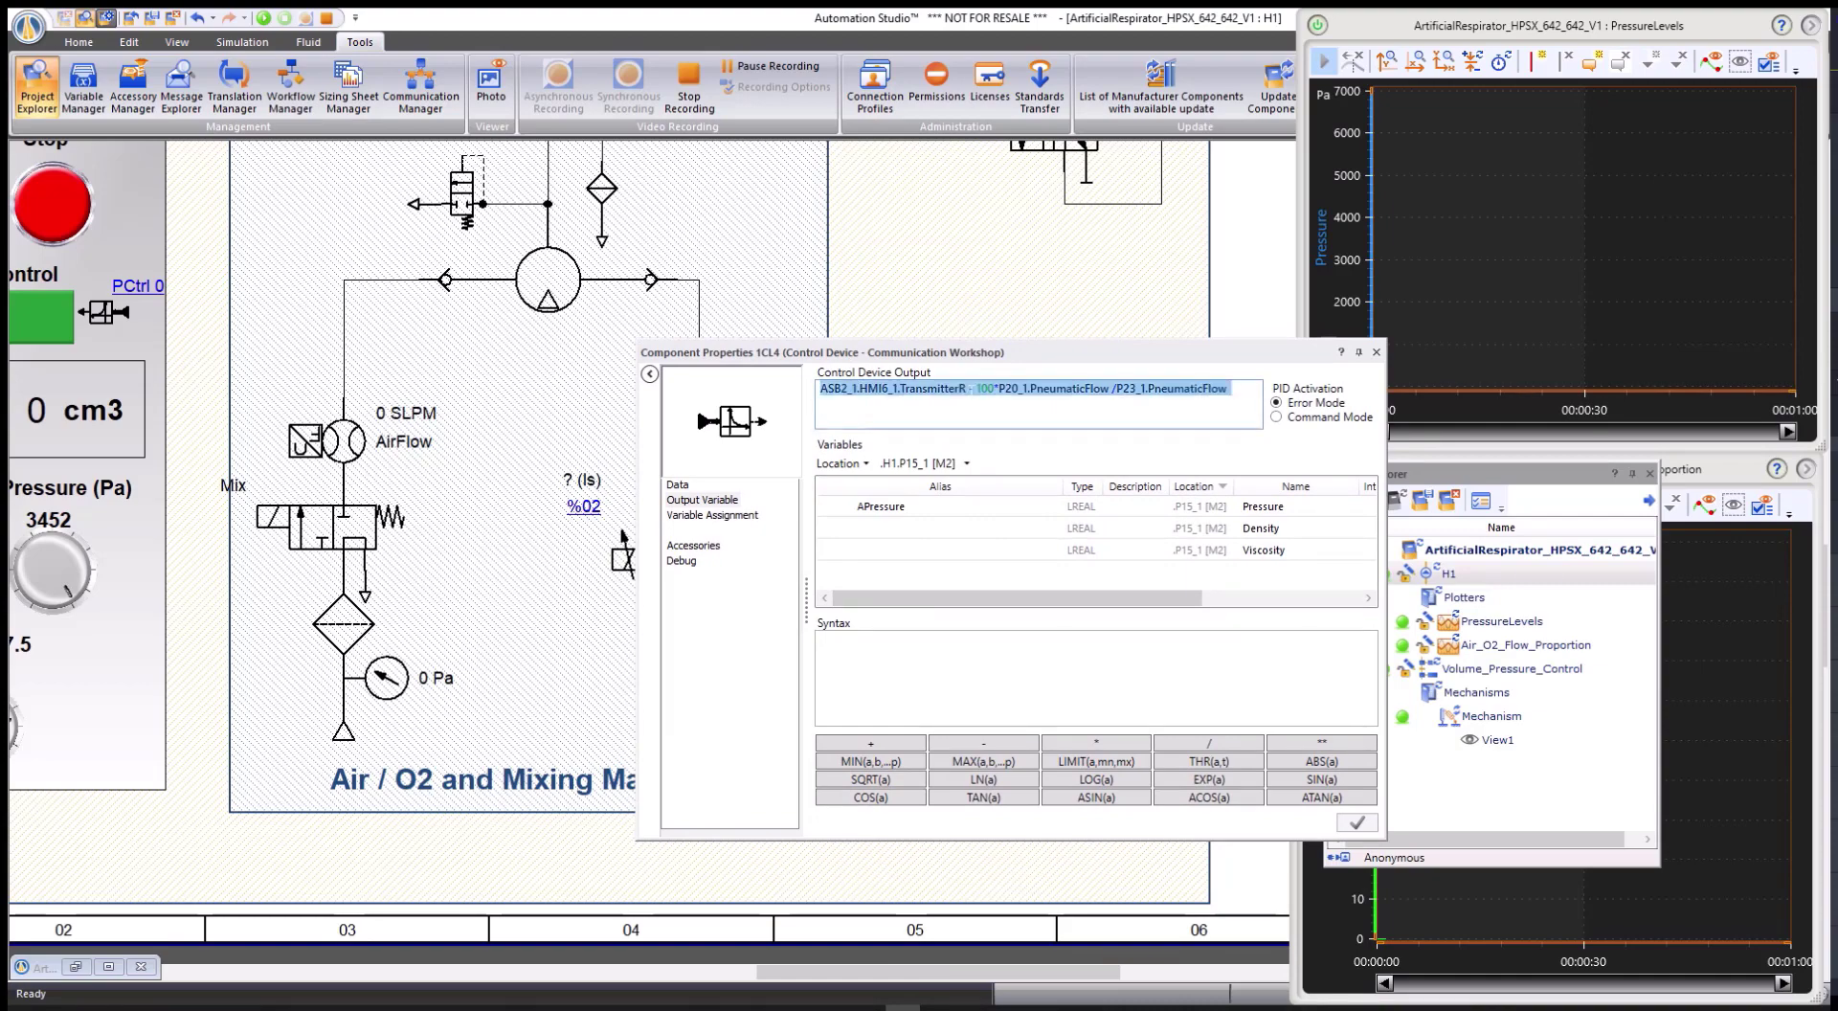
{"action": "left_click", "coordinate": [915, 395]}
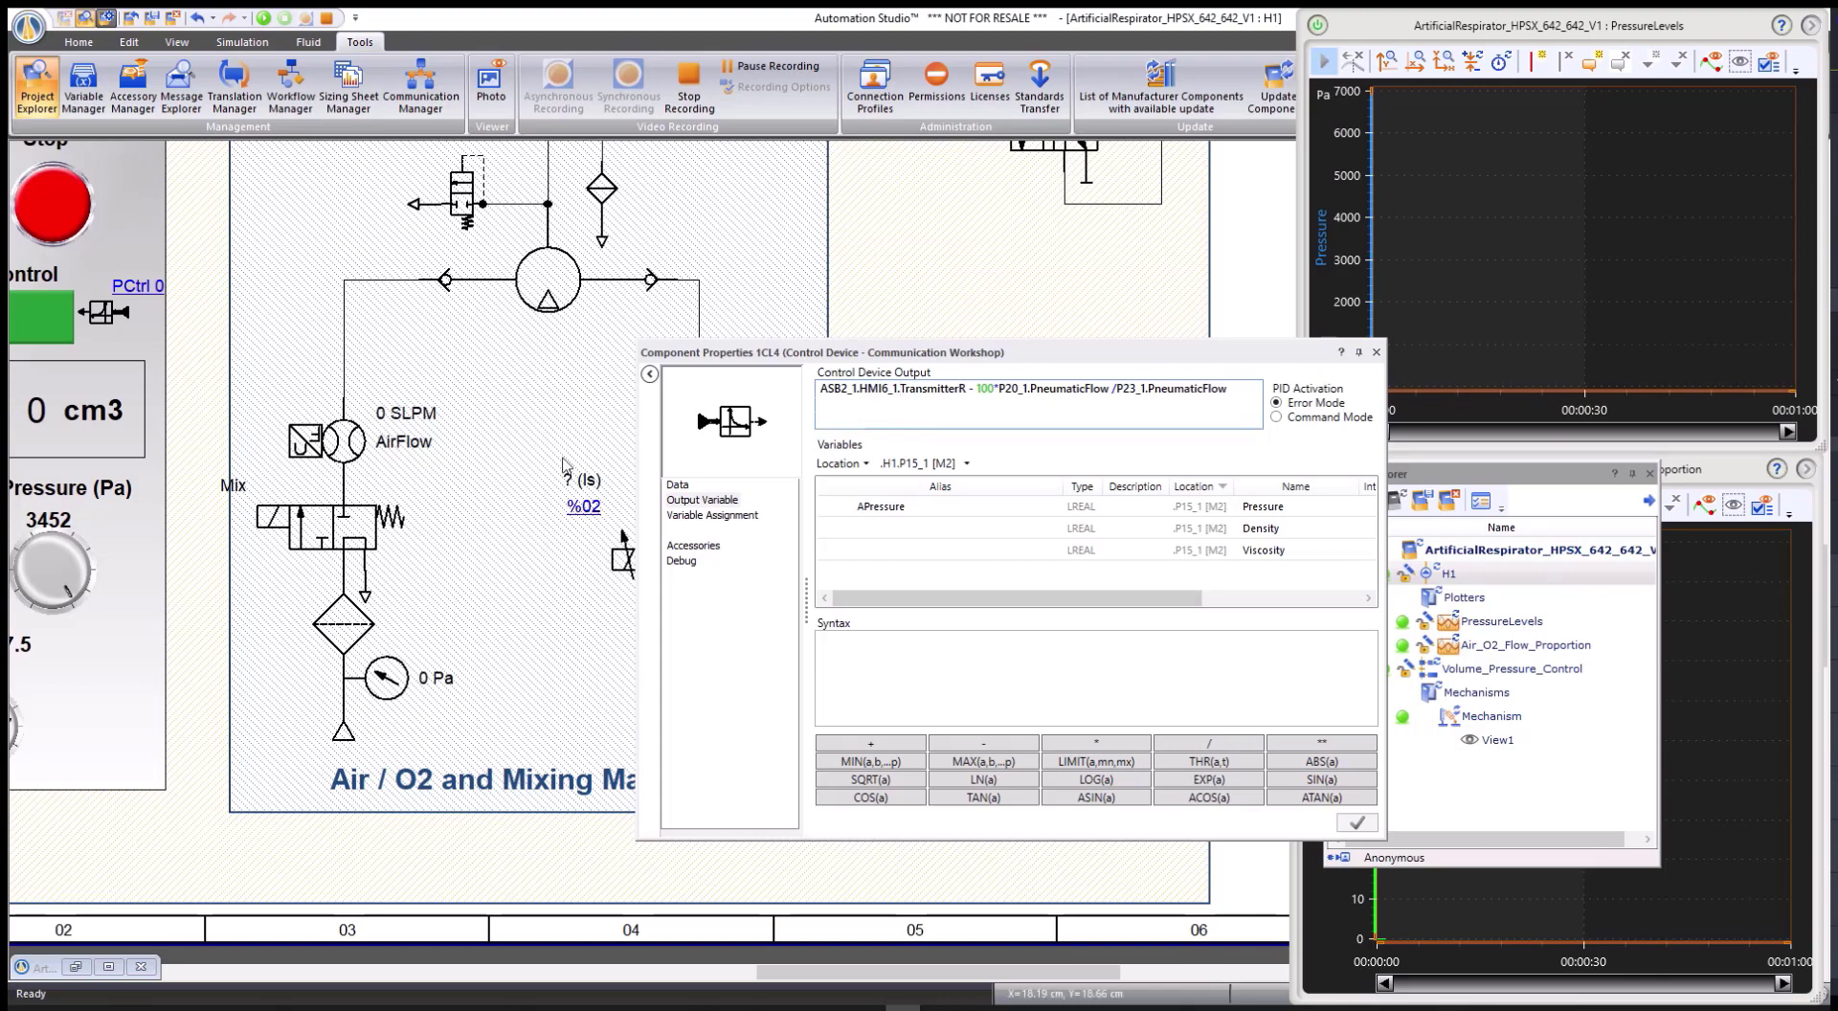
{"action": "left_click", "coordinate": [122, 655]}
{"action": "scroll", "coordinate": [122, 654], "scroll_direction": "left", "scroll_amount": 3}
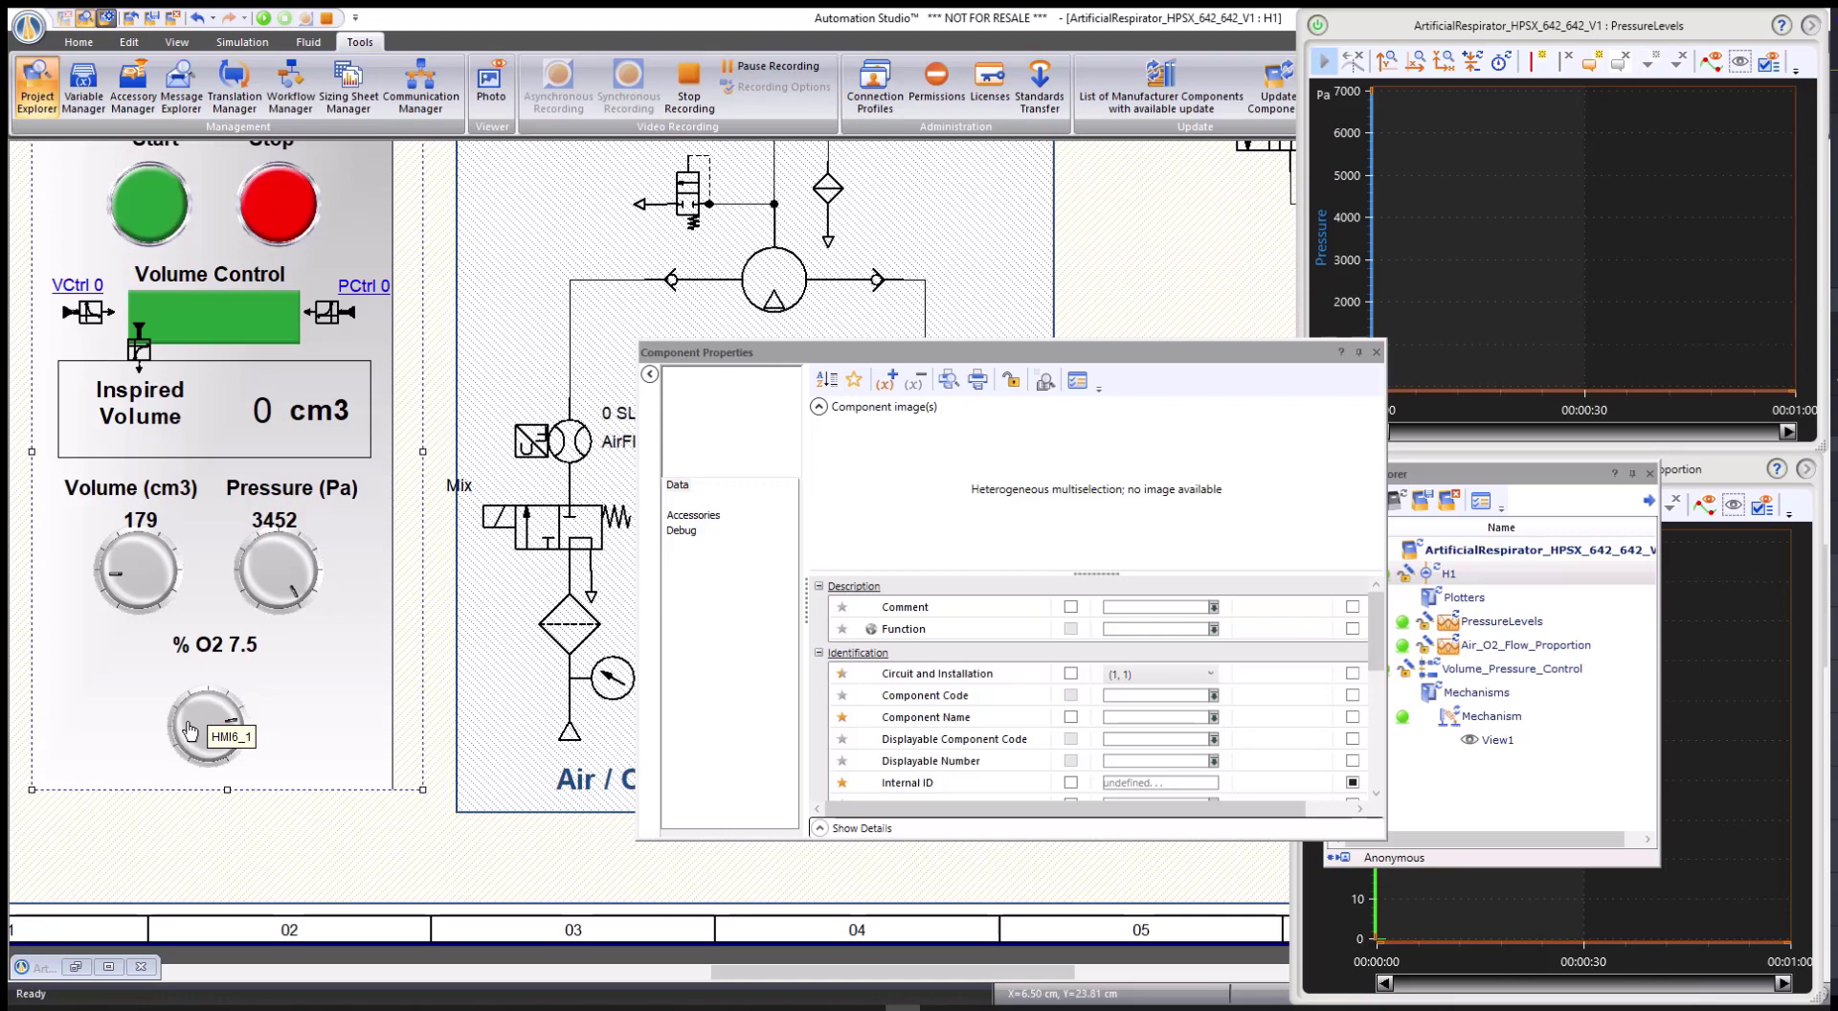
{"action": "left_click_drag", "start_coordinate": [852, 354], "coordinate": [731, 620]}
Reopen the %O2 device properties and move the dialog down to reveal the flow meters.
{"action": "double_click", "coordinate": [1148, 452]}
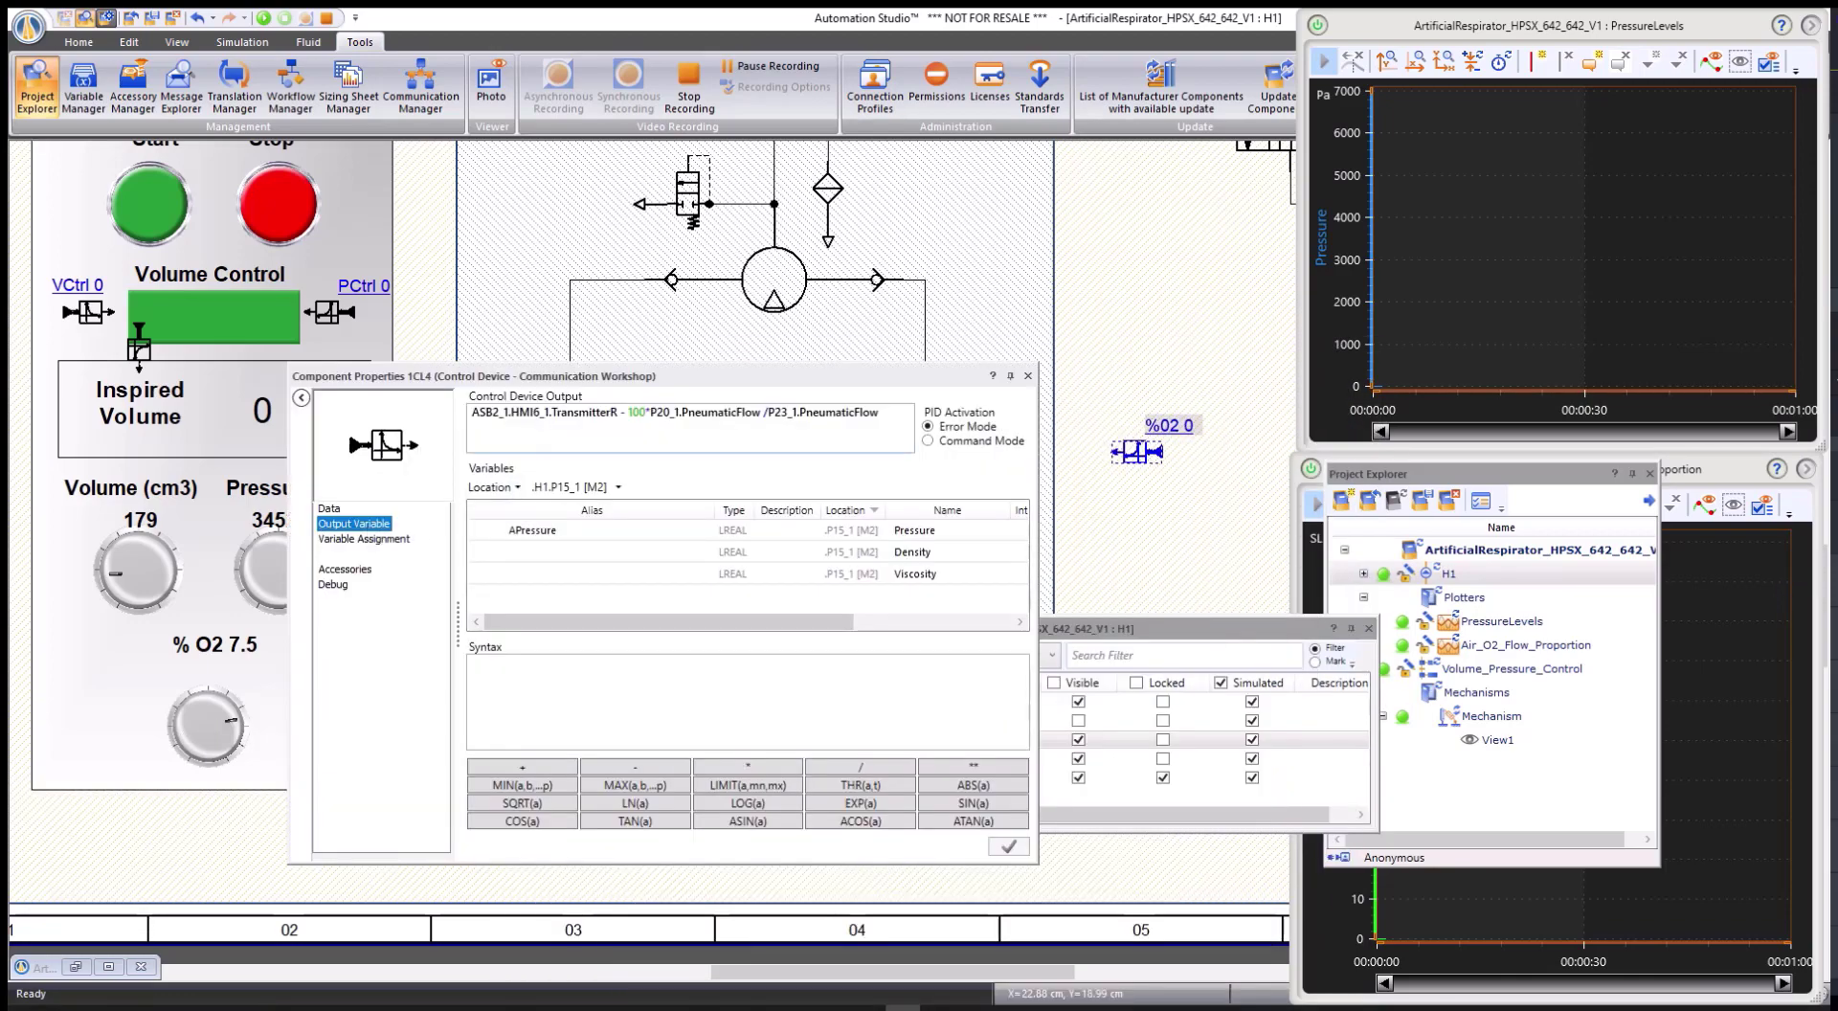
{"action": "left_click", "coordinate": [505, 420]}
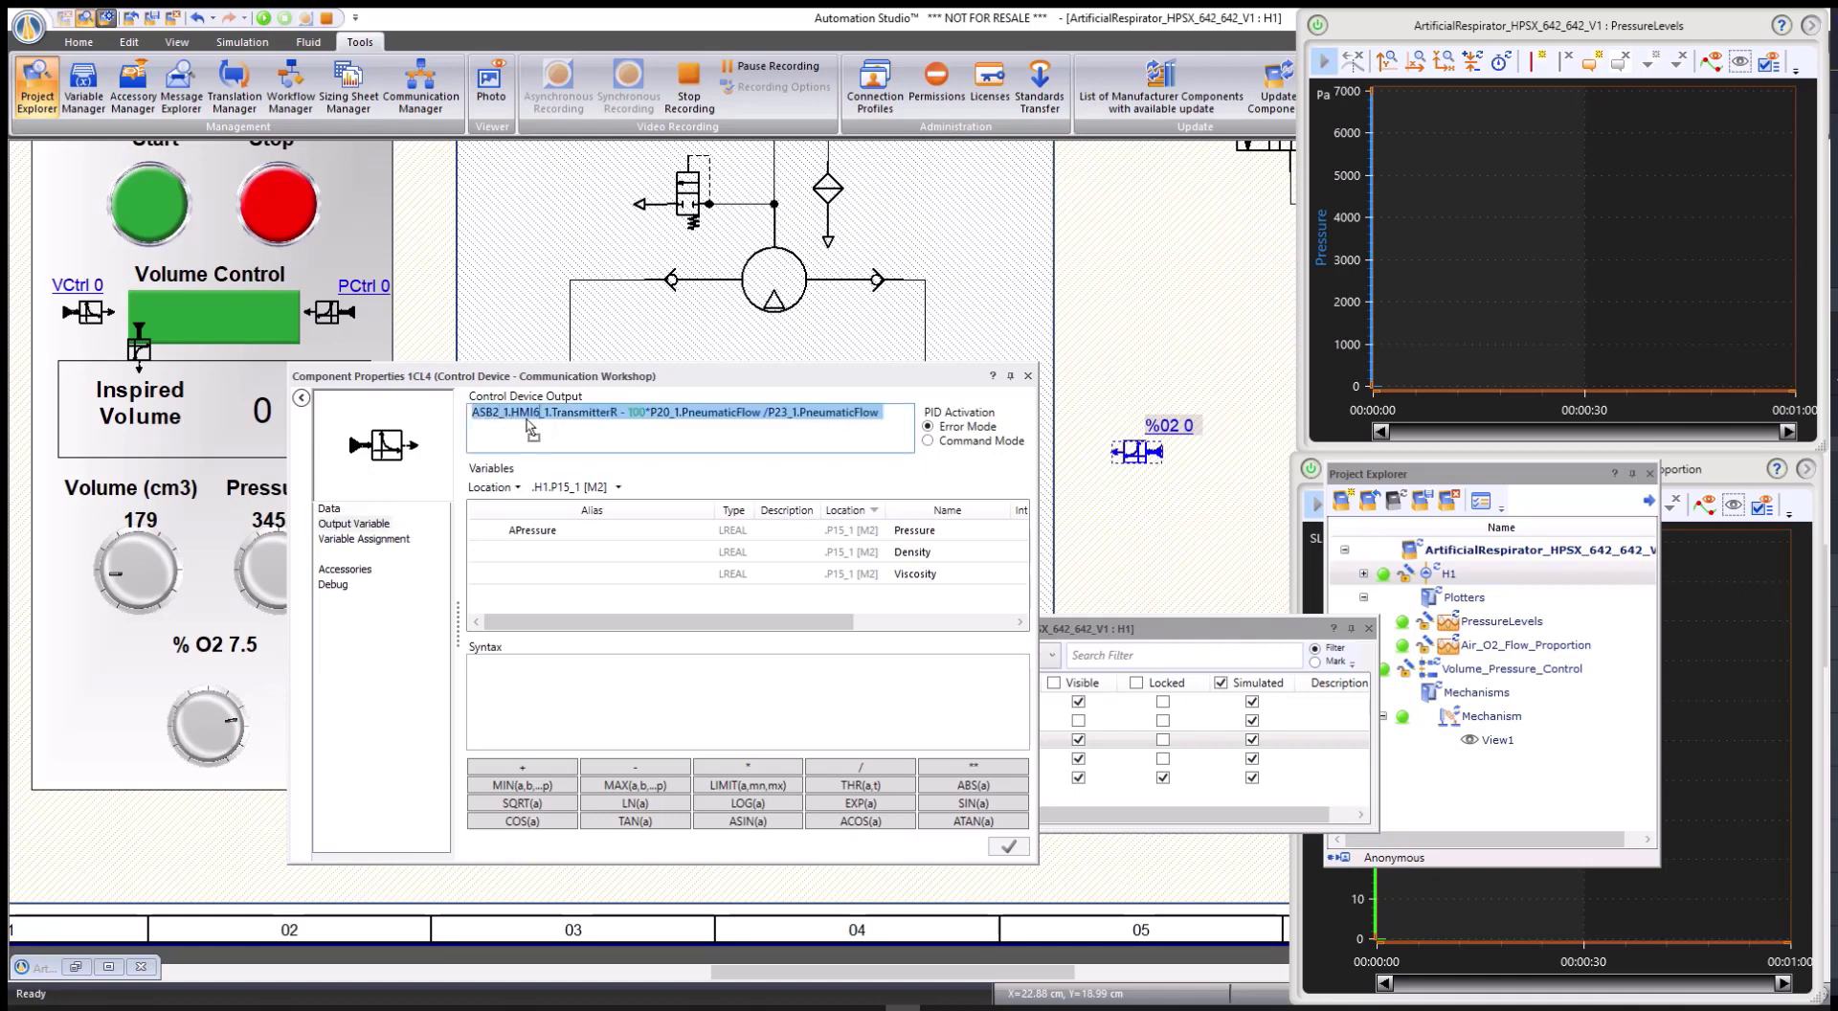
{"action": "left_click", "coordinate": [513, 418]}
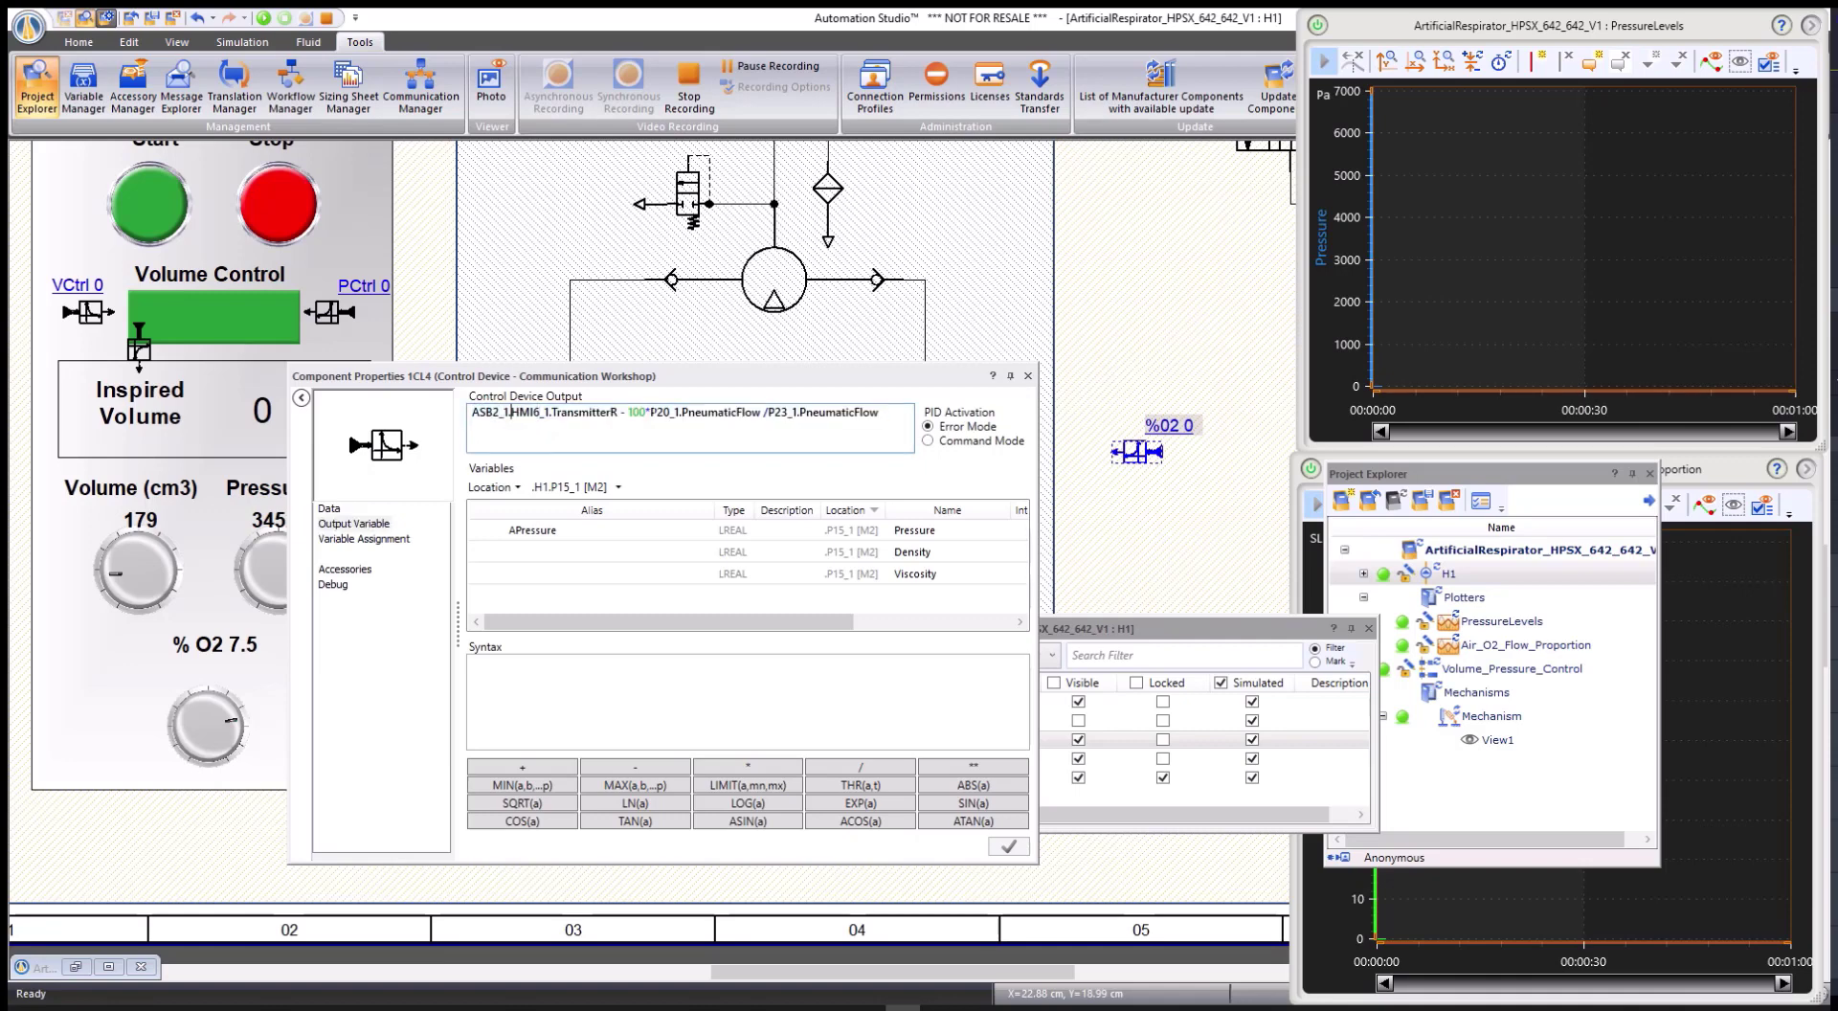
{"action": "left_click_drag", "start_coordinate": [763, 375], "coordinate": [772, 550]}
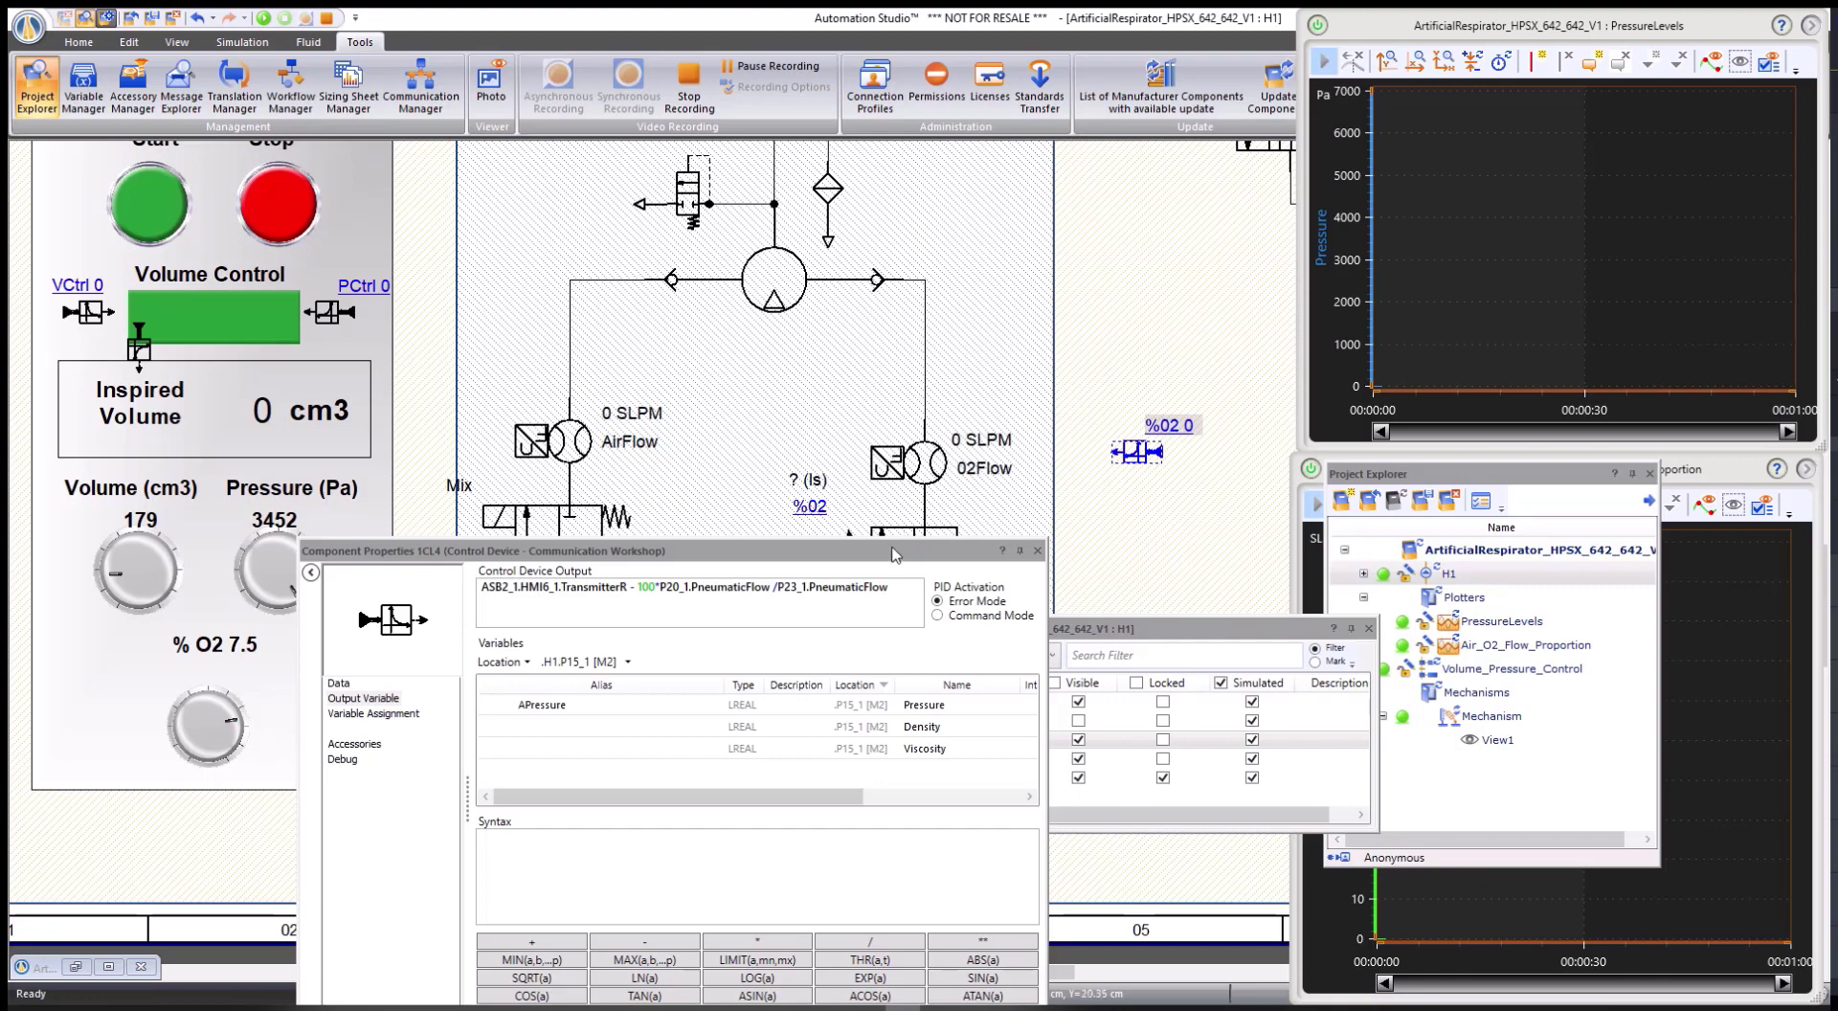
{"action": "left_click_drag", "start_coordinate": [890, 557], "coordinate": [893, 837]}
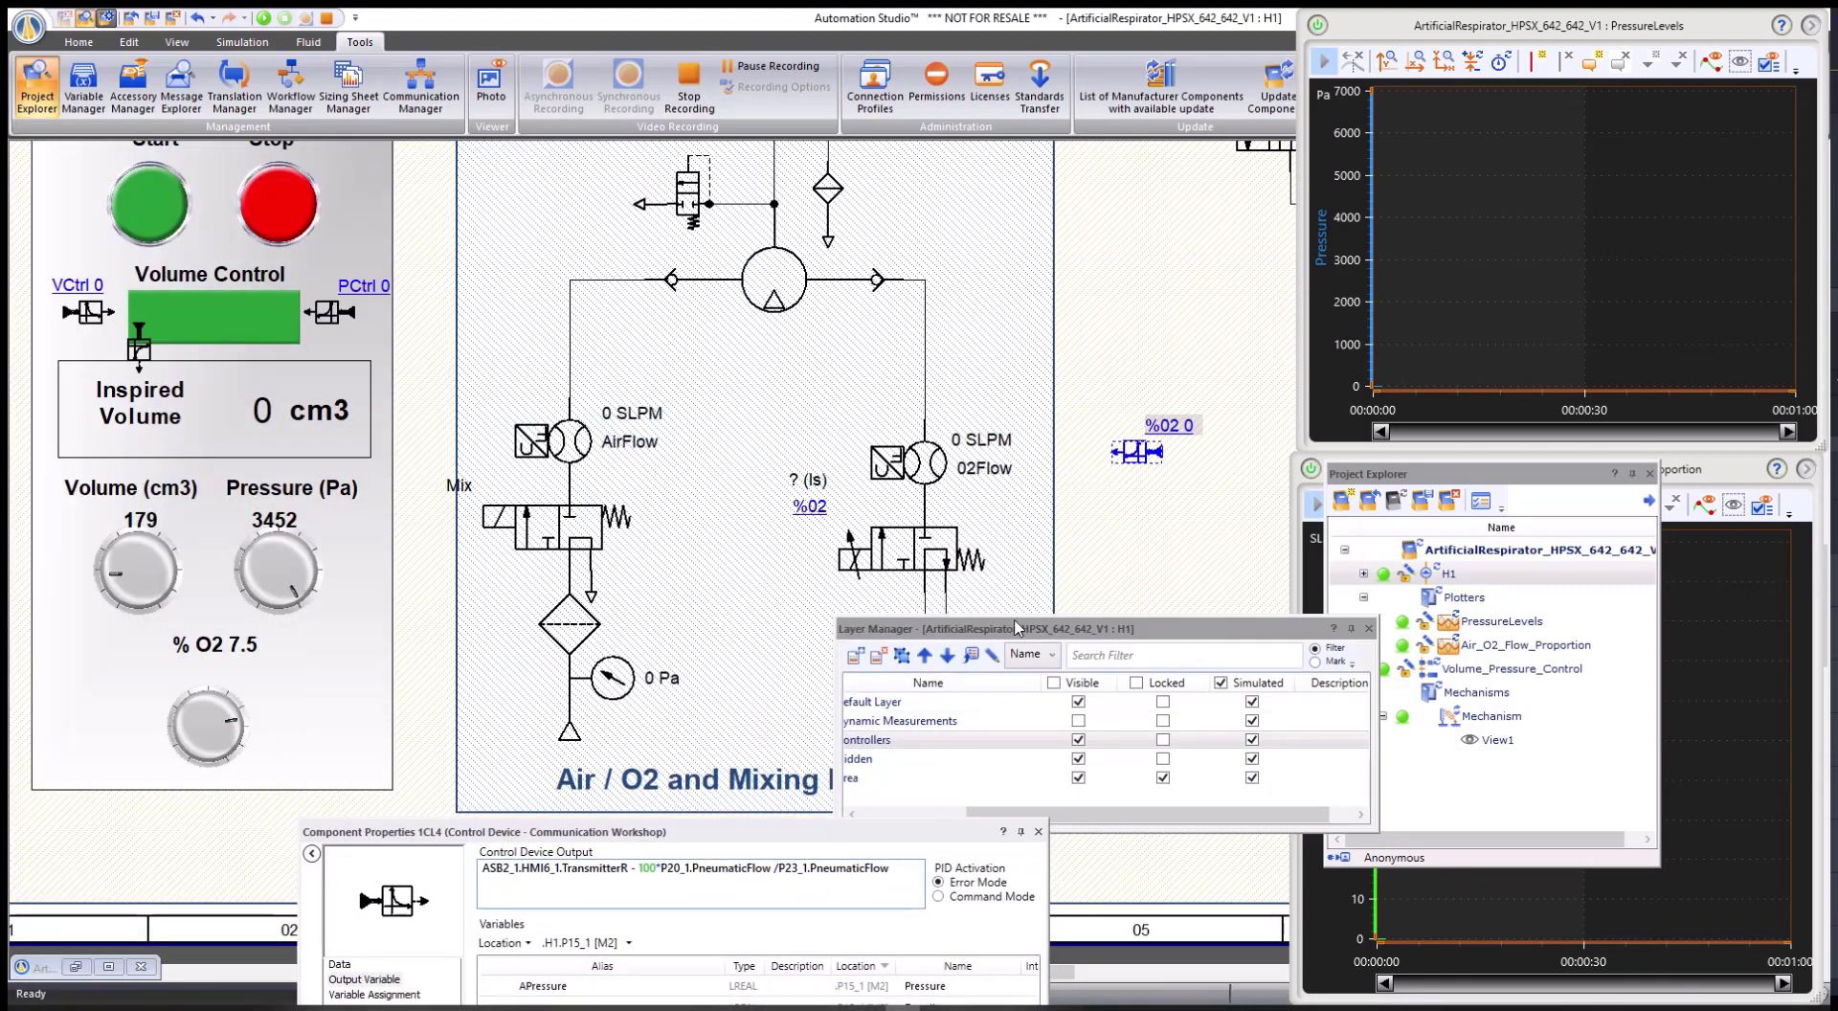
Start the simulation with F5, begin breathing from the panel, and bring the Air_O2_Flow_Proportion plot forward.
{"action": "key", "text": "F5"}
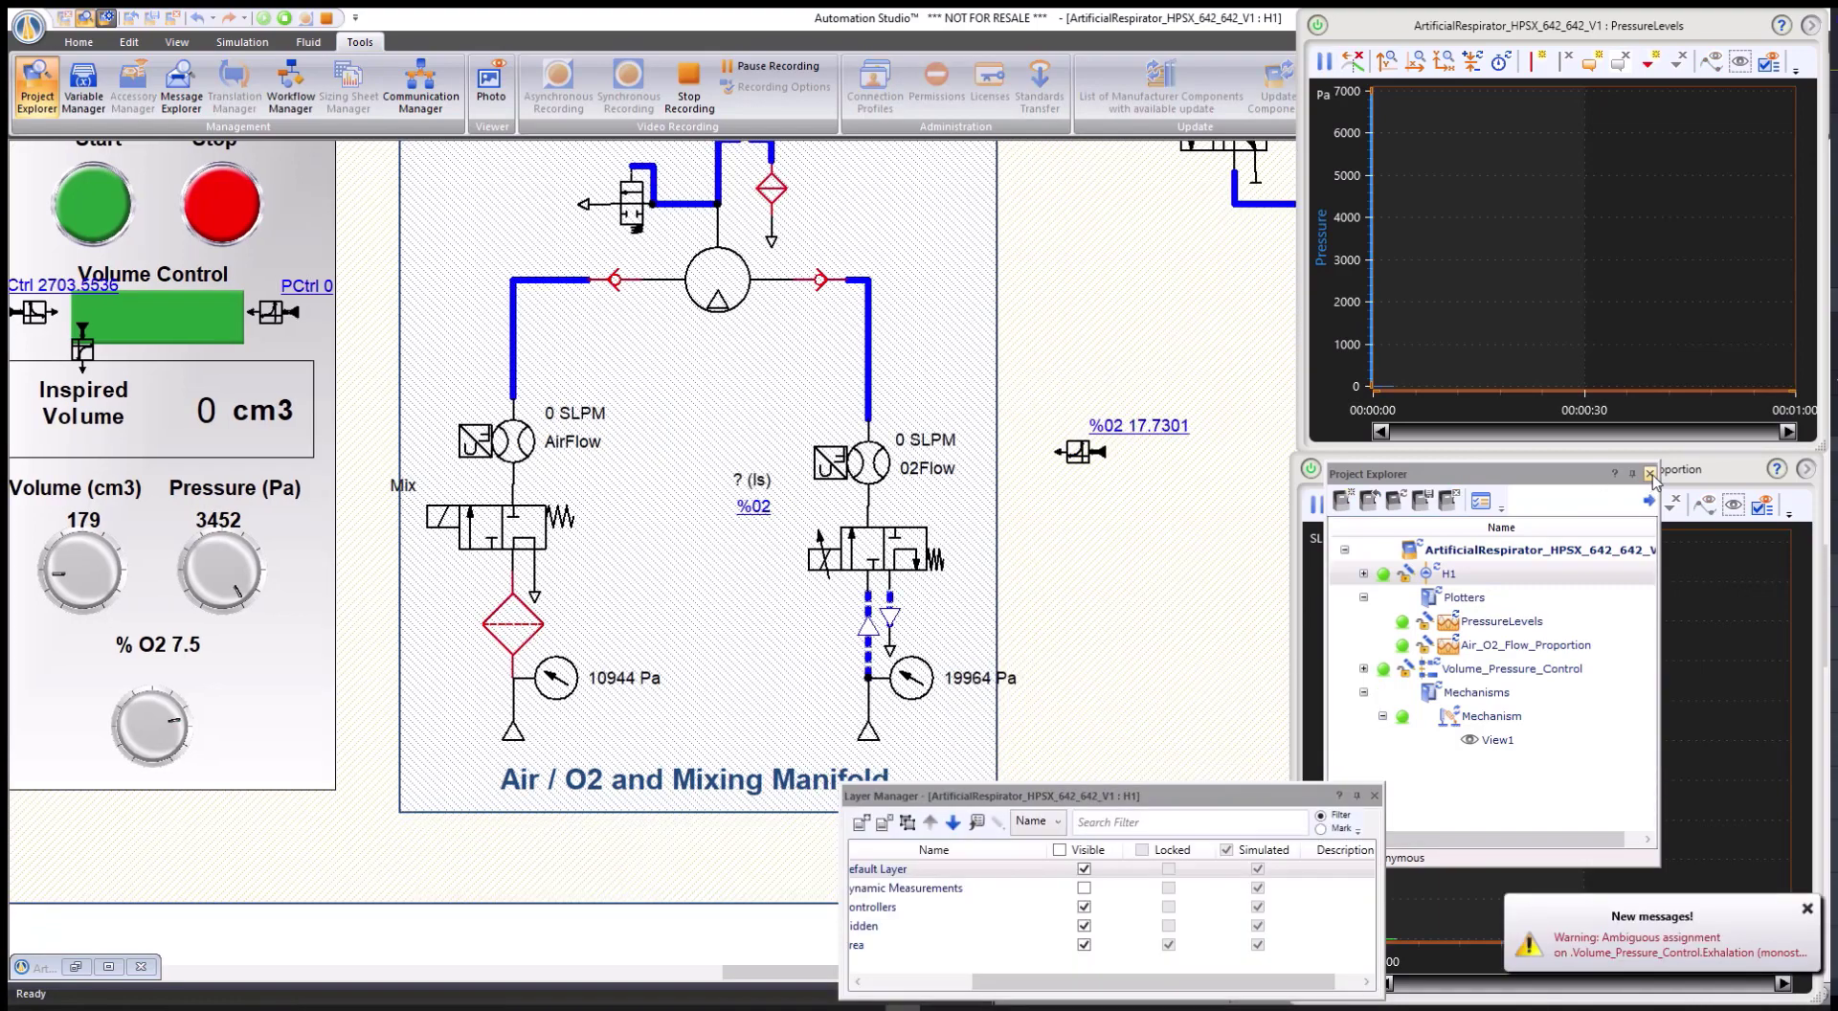
{"action": "left_click", "coordinate": [1650, 473]}
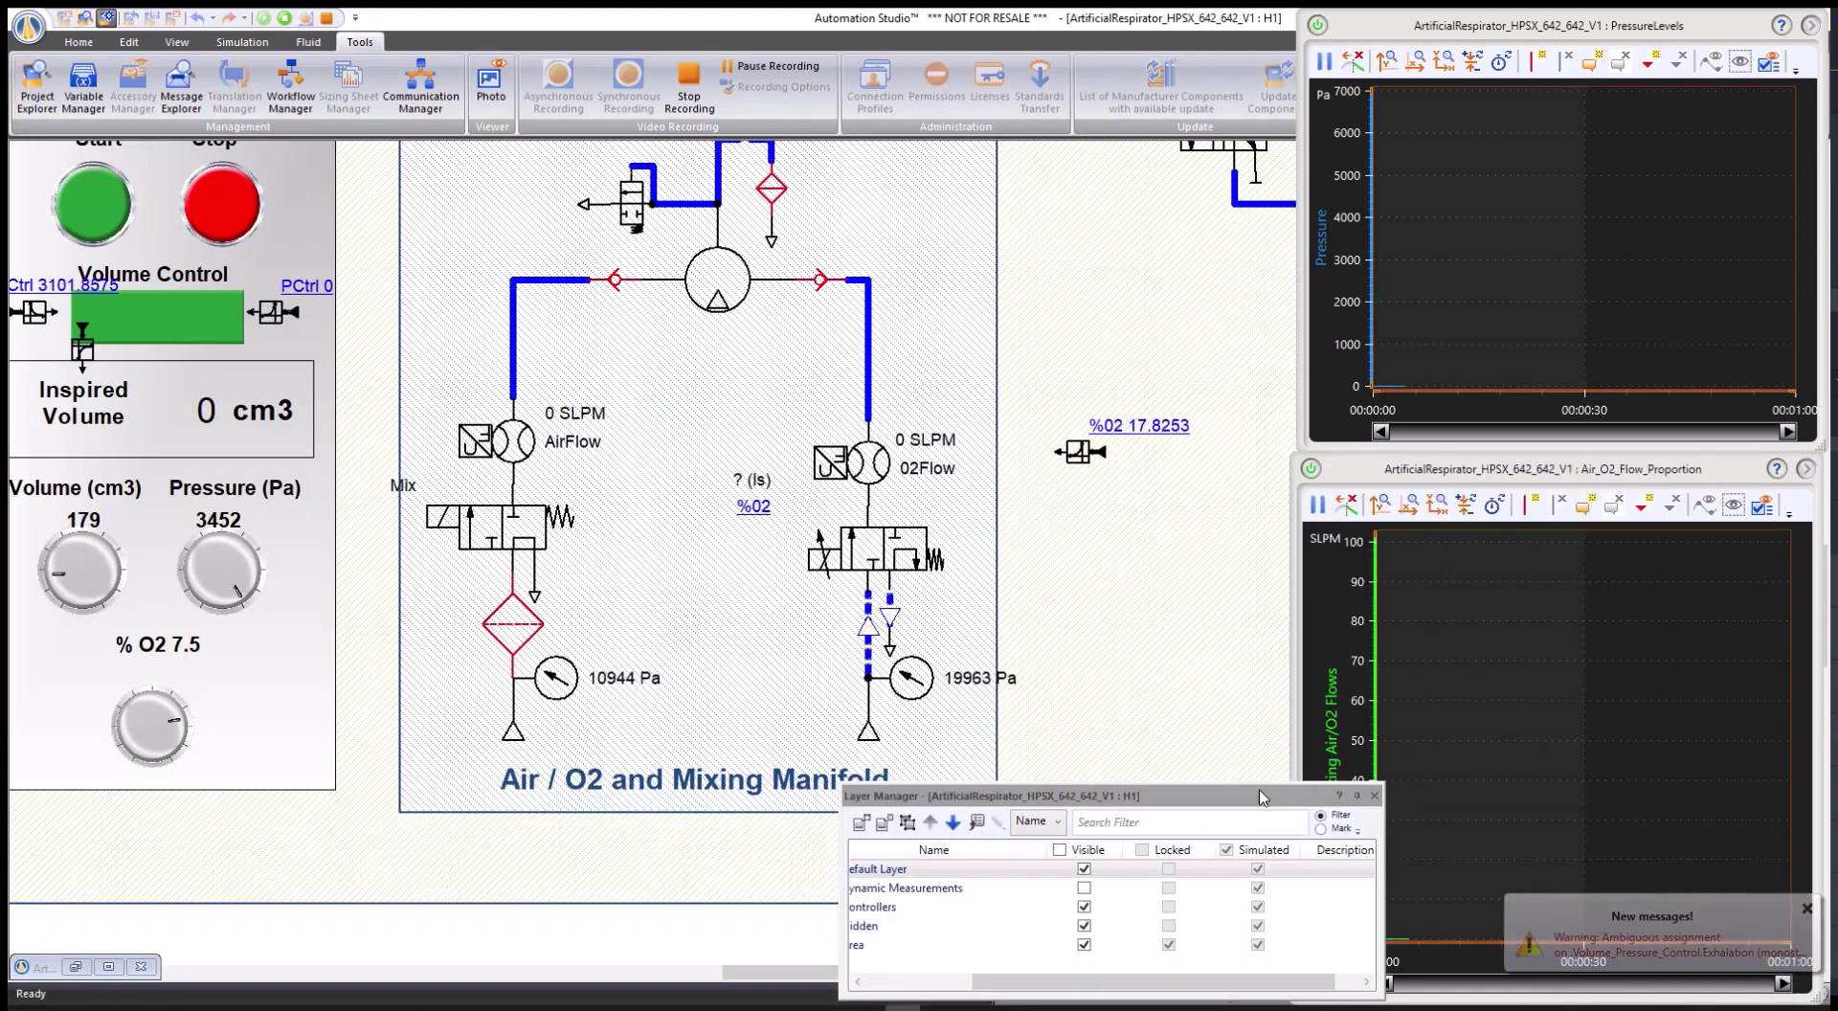
{"action": "left_click_drag", "start_coordinate": [1262, 796], "coordinate": [1194, 801]}
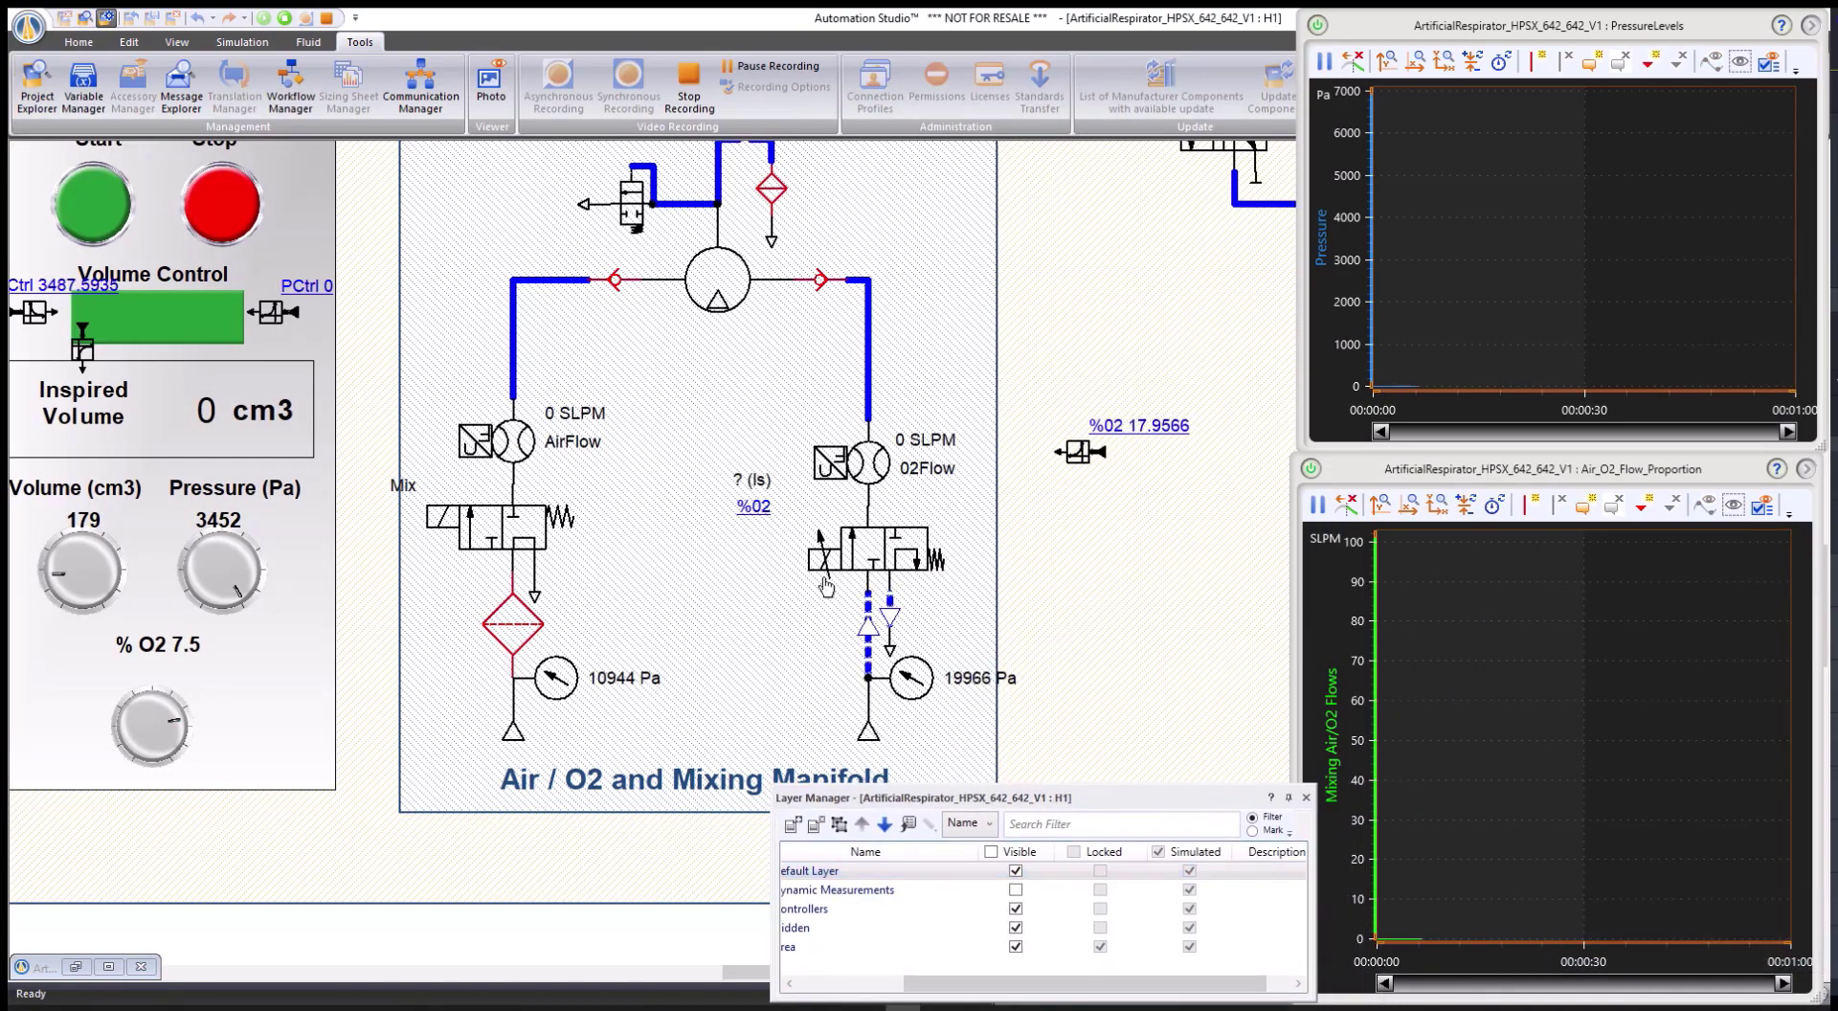
{"action": "left_click", "coordinate": [108, 213]}
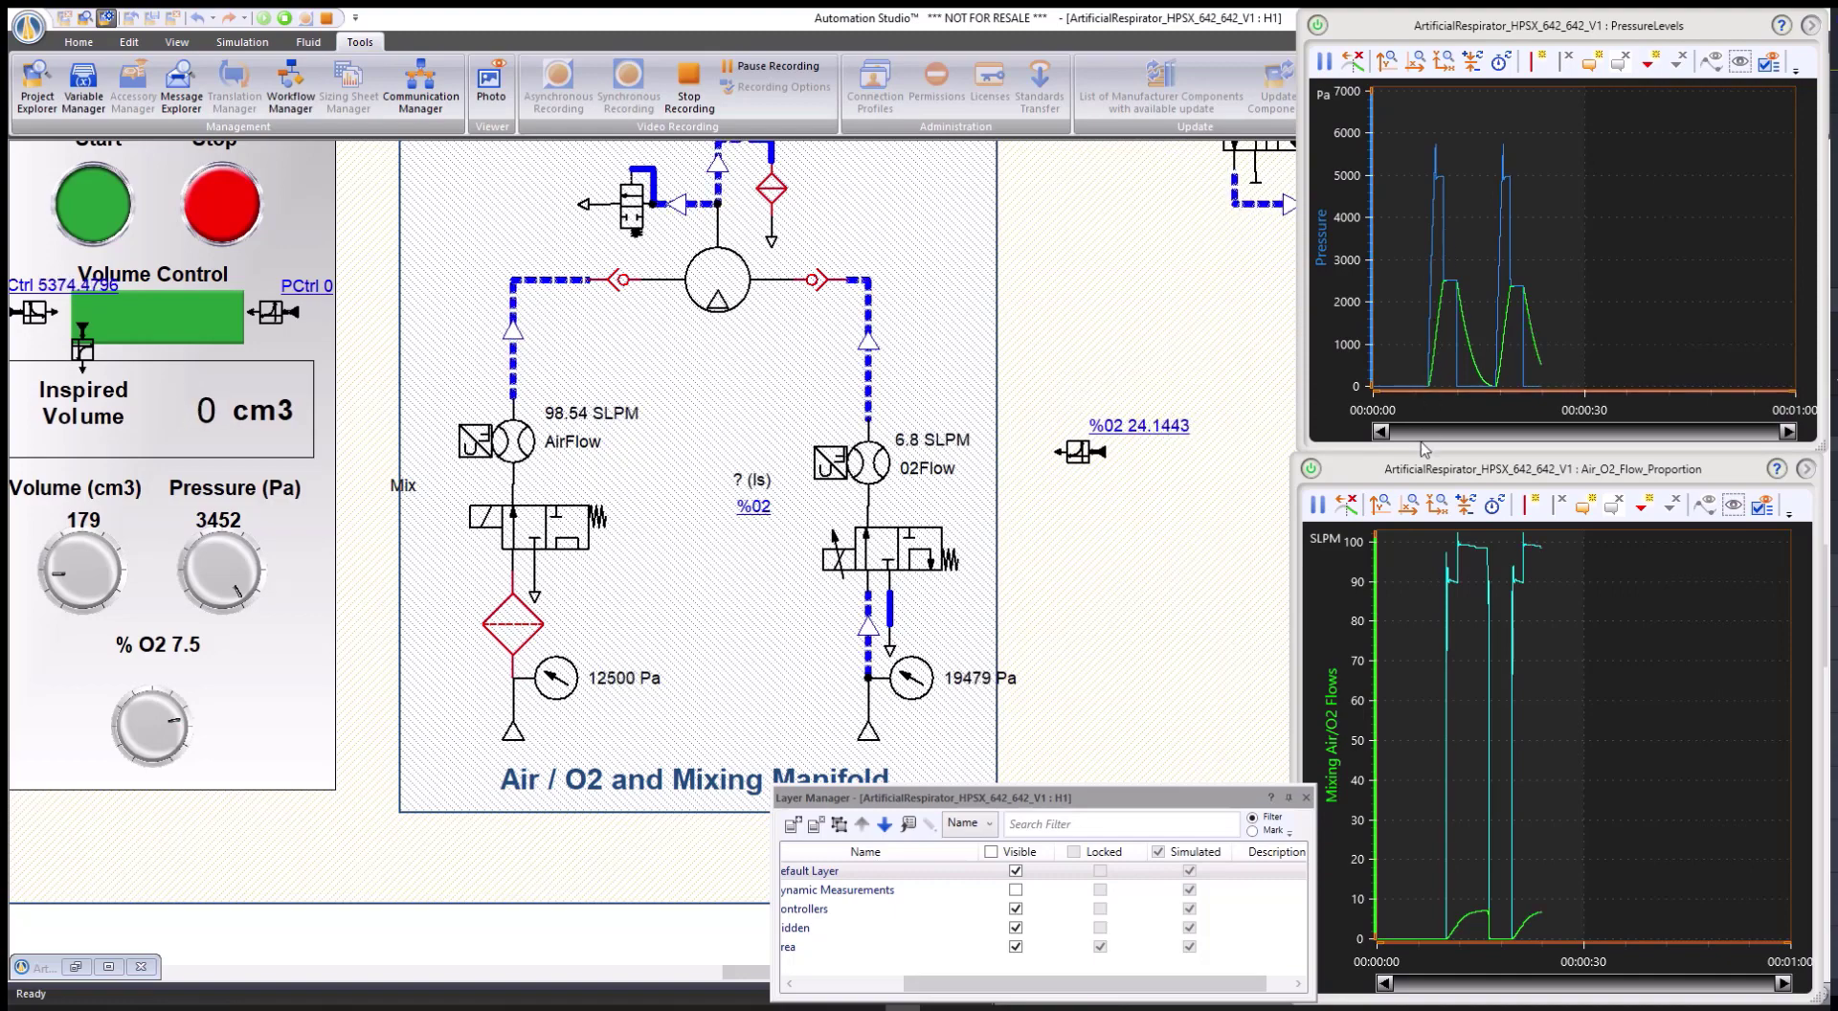
{"action": "left_click", "coordinate": [1405, 493]}
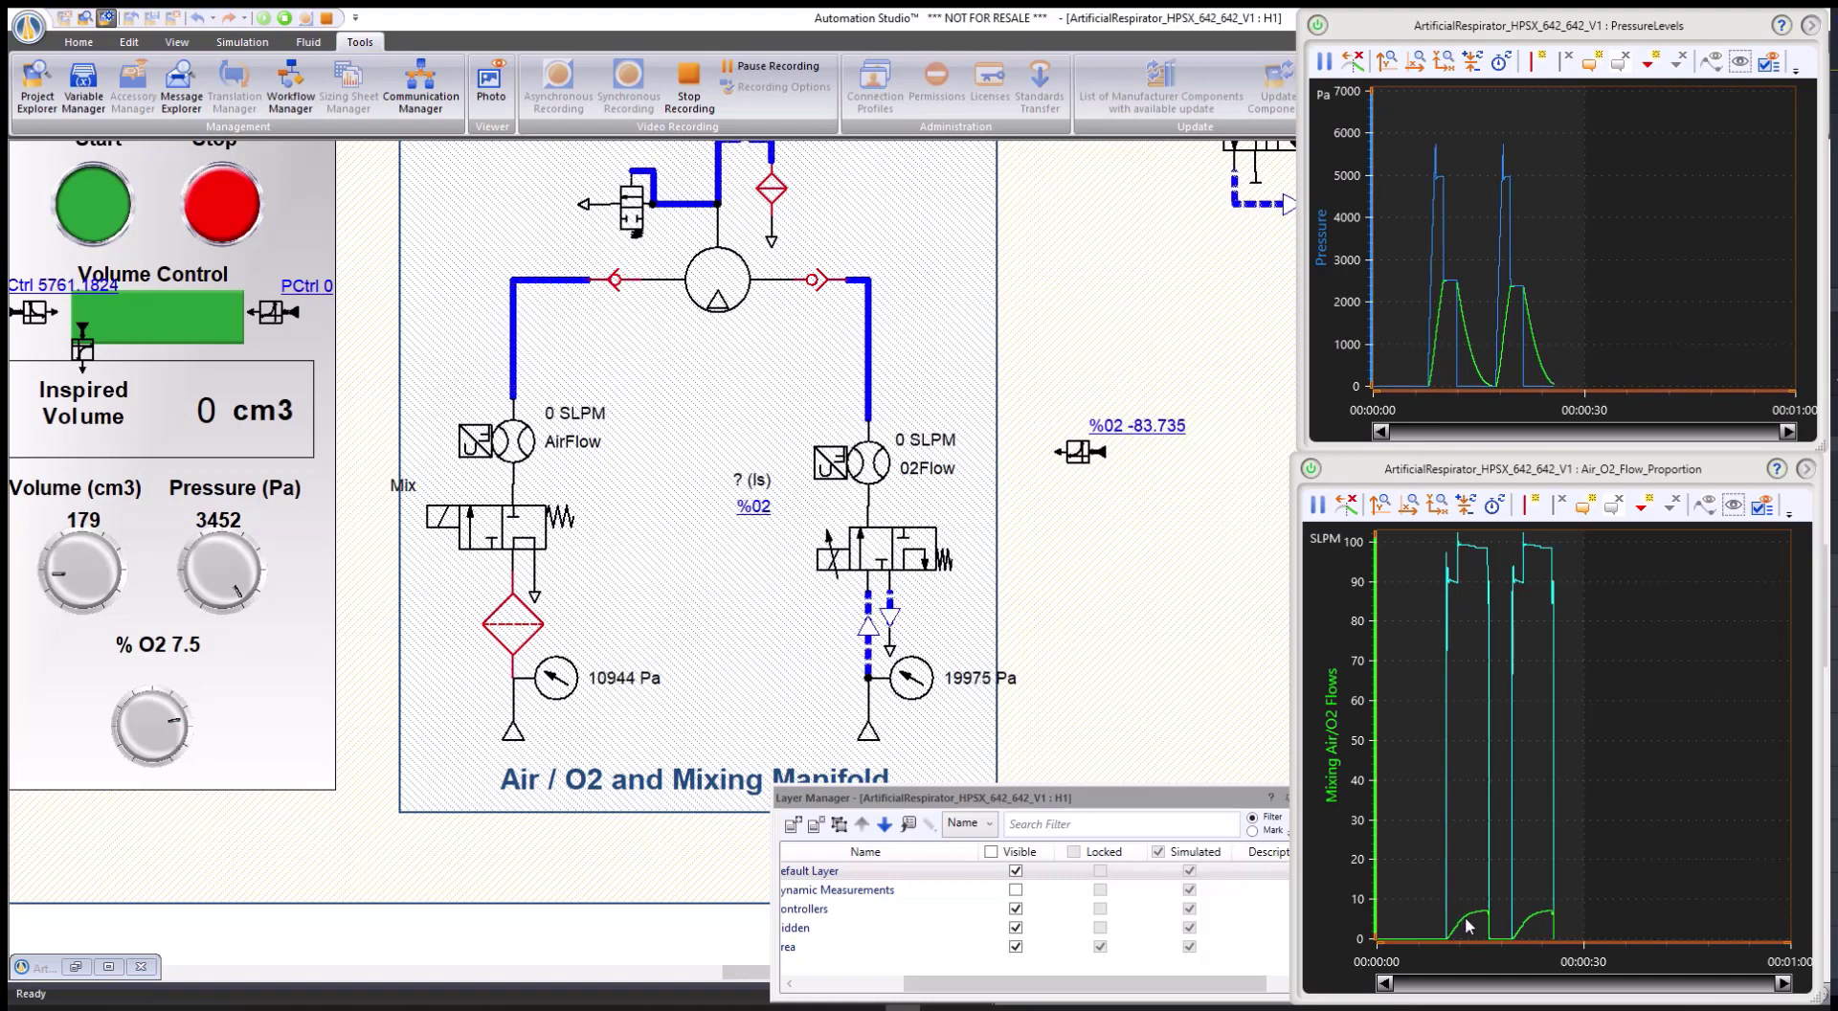
Add a flow-plot cursor at 00:23.532, raise %O2 to 10, then stop with Shift+F5.
{"action": "left_click", "coordinate": [1529, 505]}
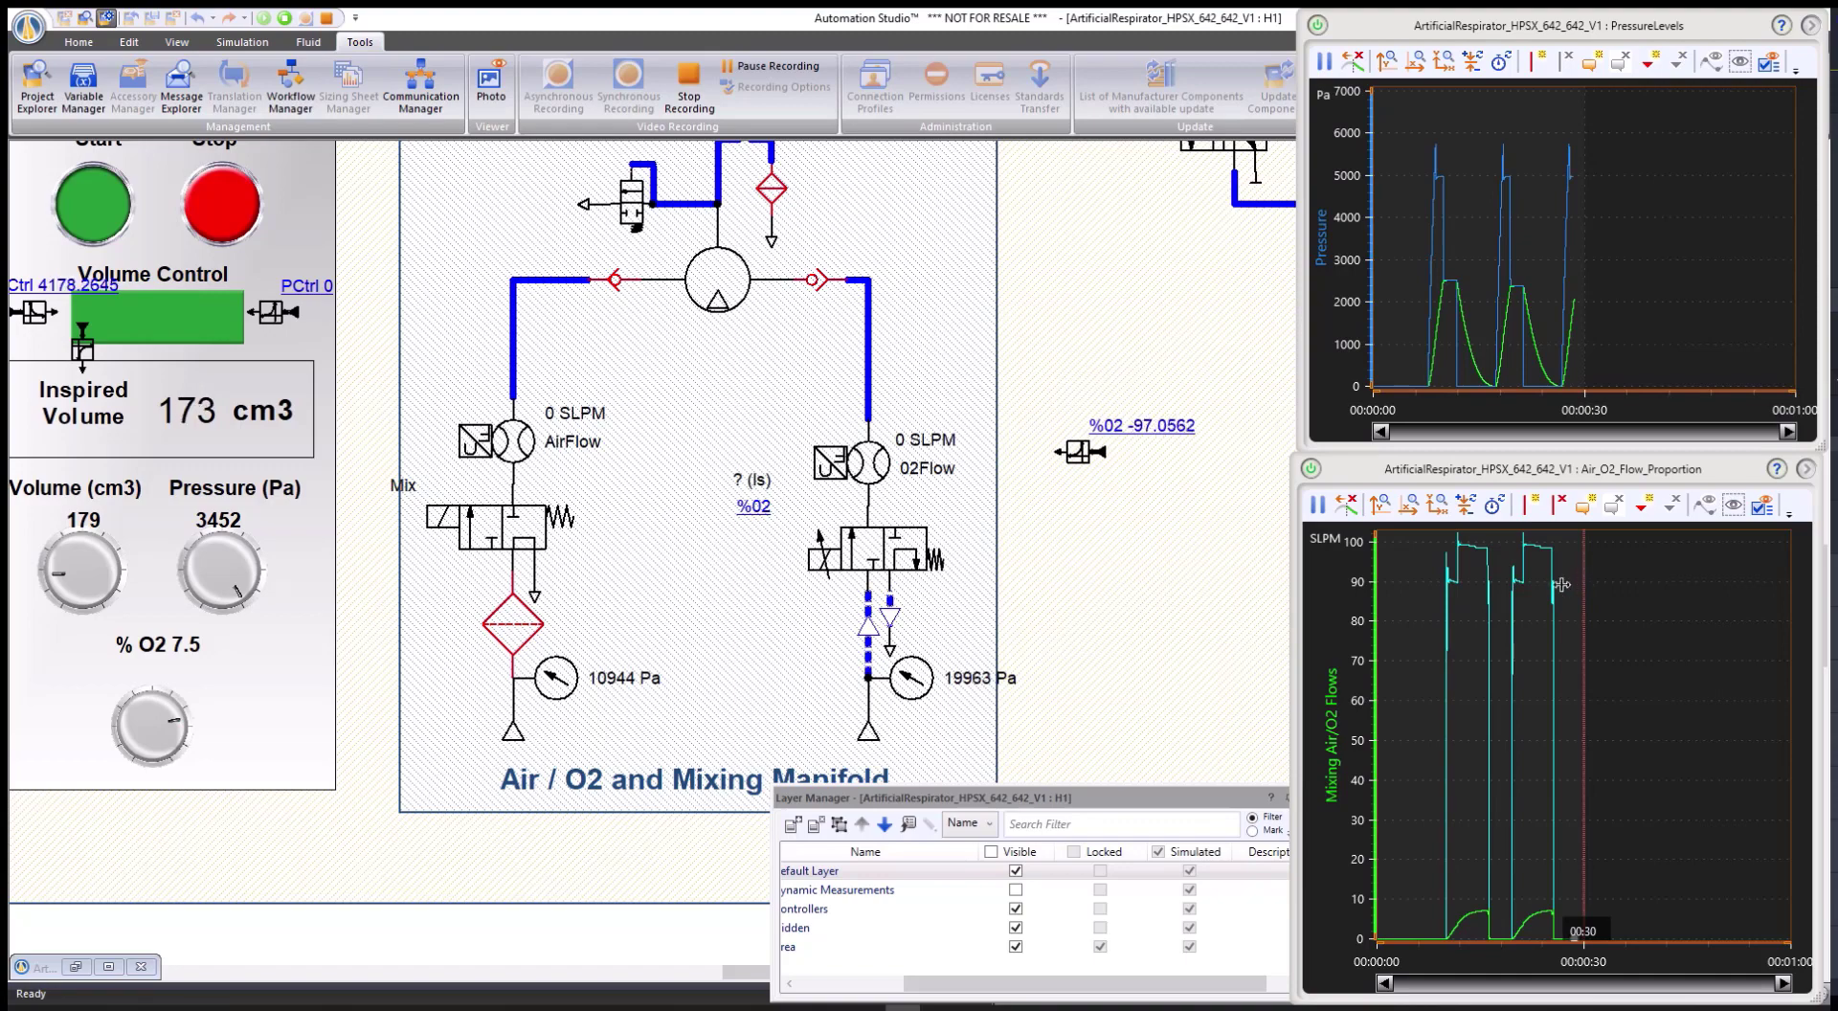
{"action": "left_click_drag", "start_coordinate": [1584, 585], "coordinate": [1539, 584]}
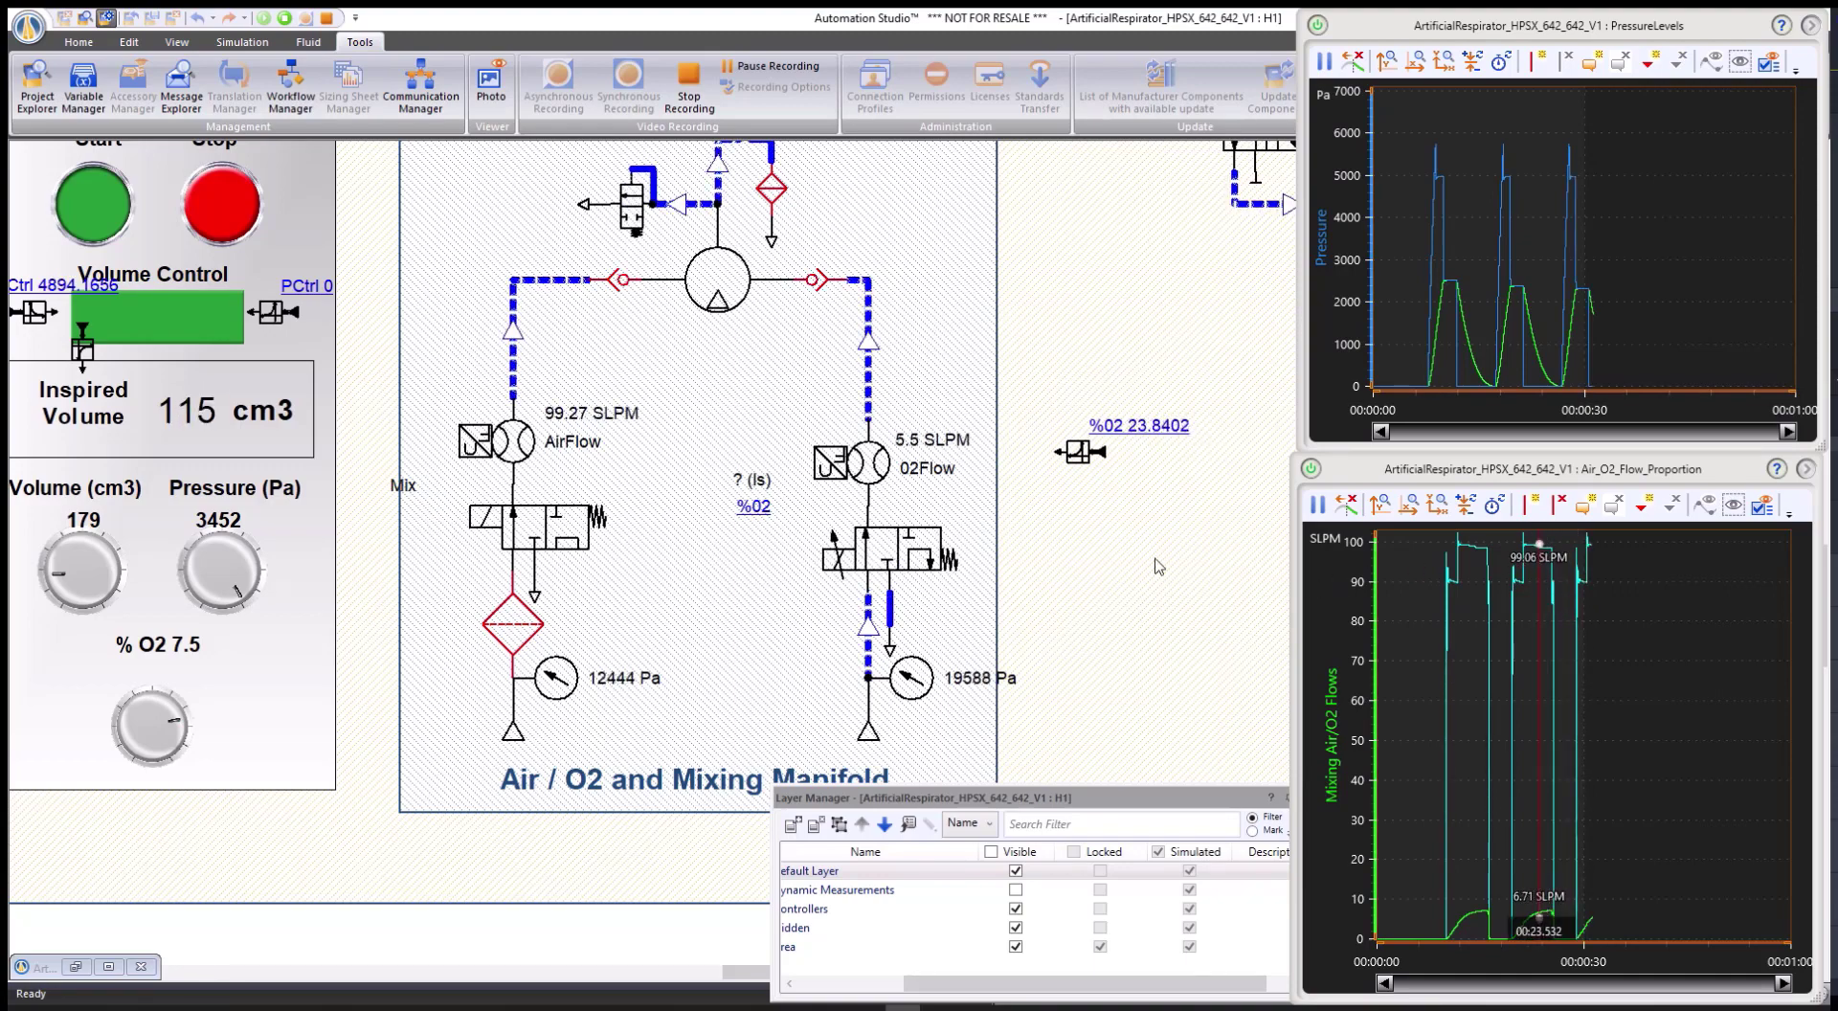
{"action": "mouse_move", "coordinate": [174, 730]}
{"action": "left_mouse_down"}
{"action": "mouse_move", "coordinate": [138, 709]}
{"action": "mouse_move", "coordinate": [166, 750]}
{"action": "left_mouse_up"}
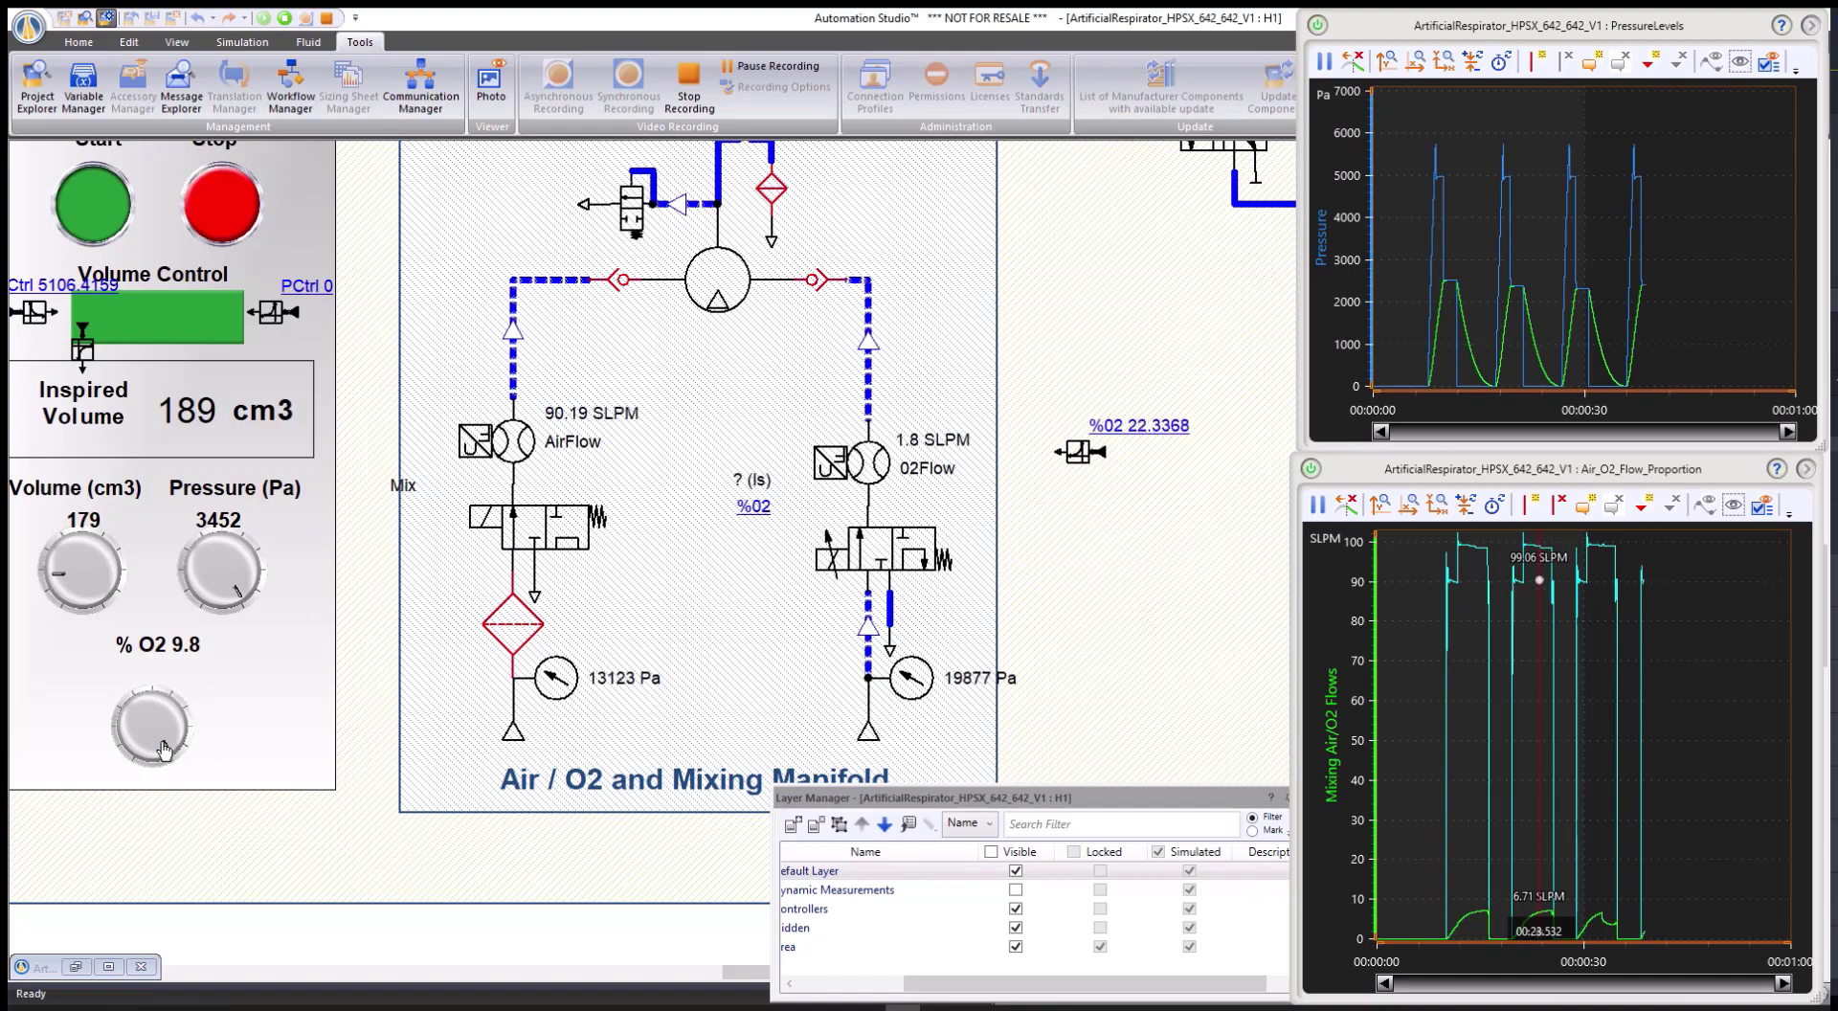
{"action": "left_click_drag", "start_coordinate": [165, 750], "coordinate": [161, 749]}
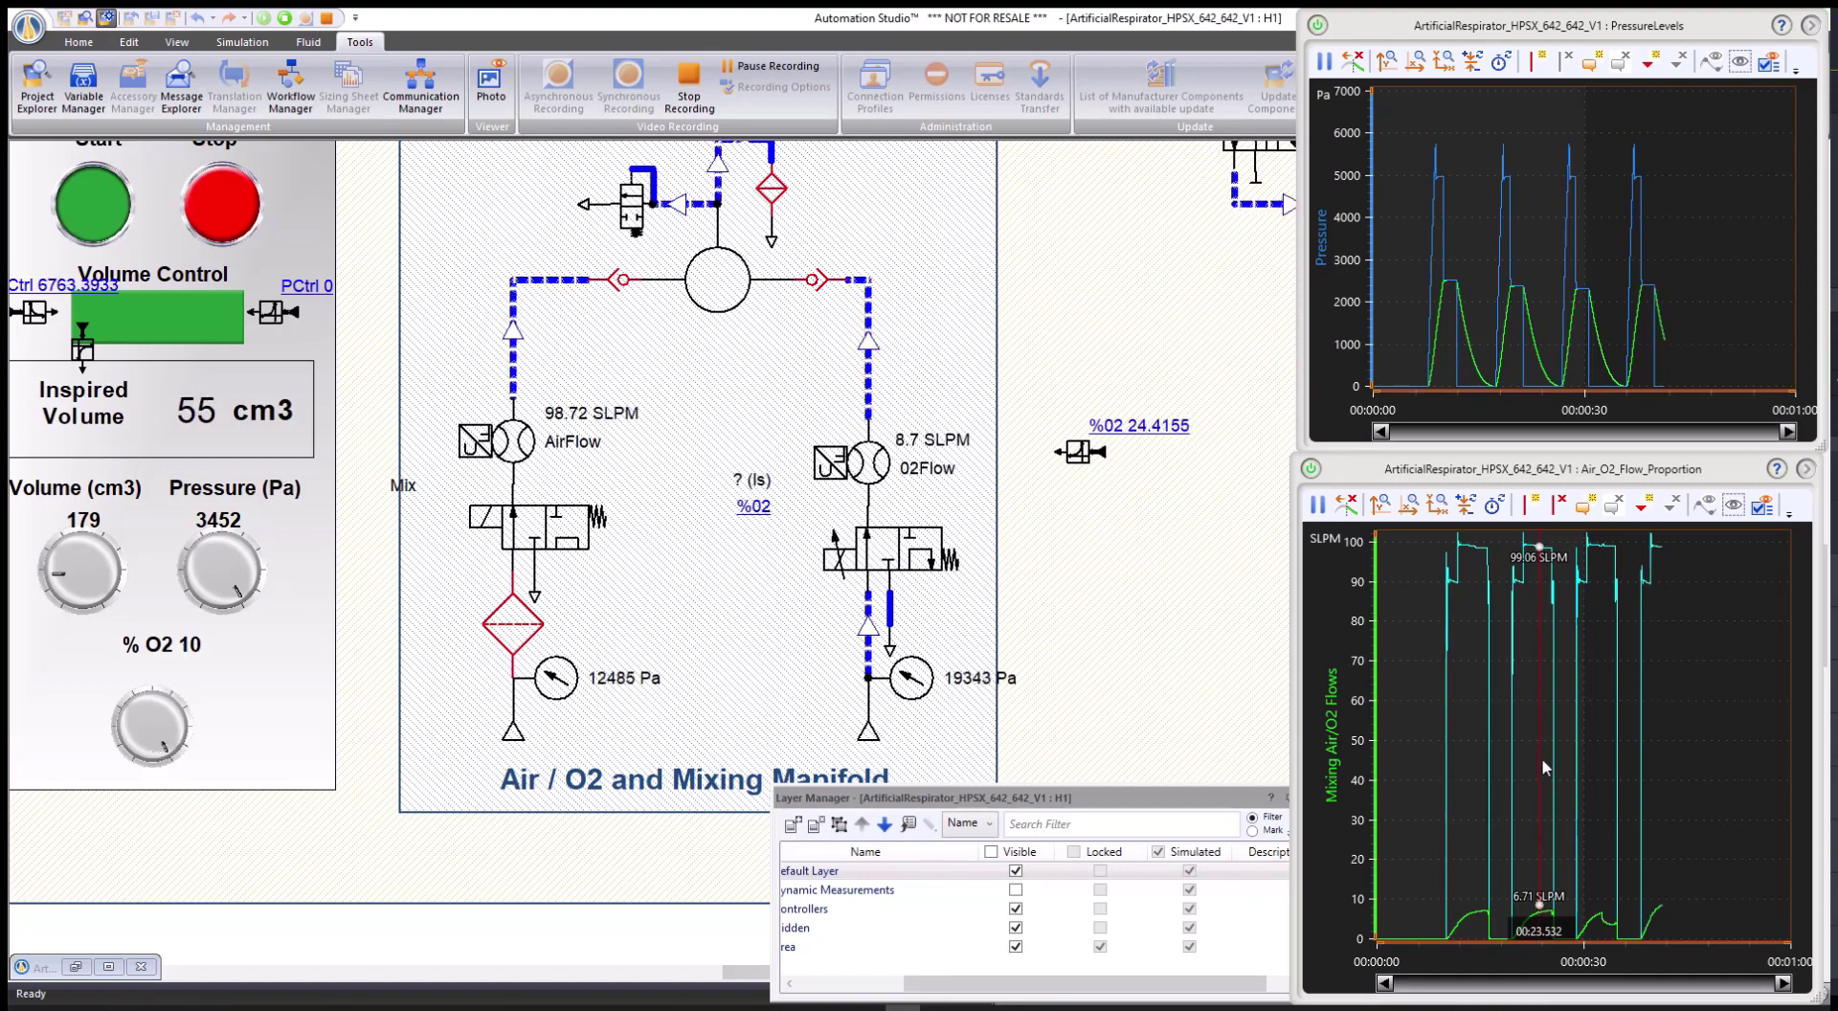
{"action": "left_click_drag", "start_coordinate": [1538, 756], "coordinate": [1674, 770]}
{"action": "key", "text": "shift+F5"}
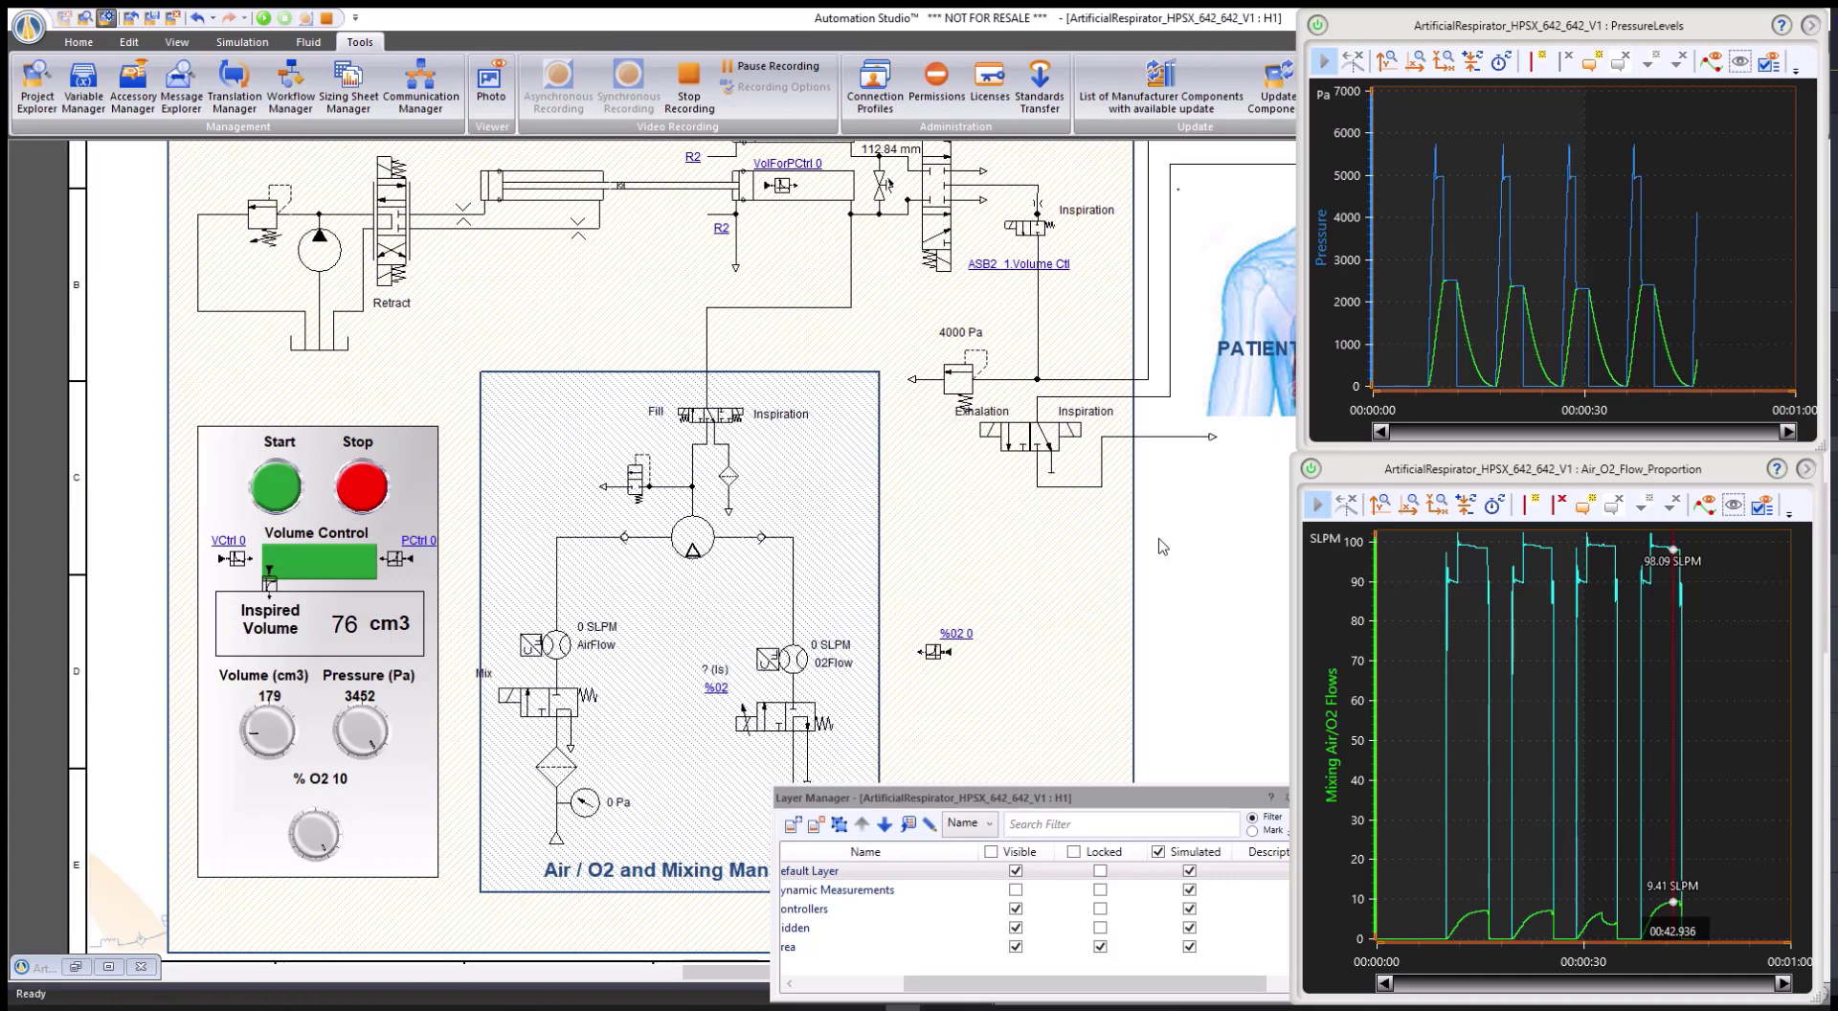
{"action": "scroll", "coordinate": [1162, 546], "scroll_direction": "right", "scroll_amount": 3}
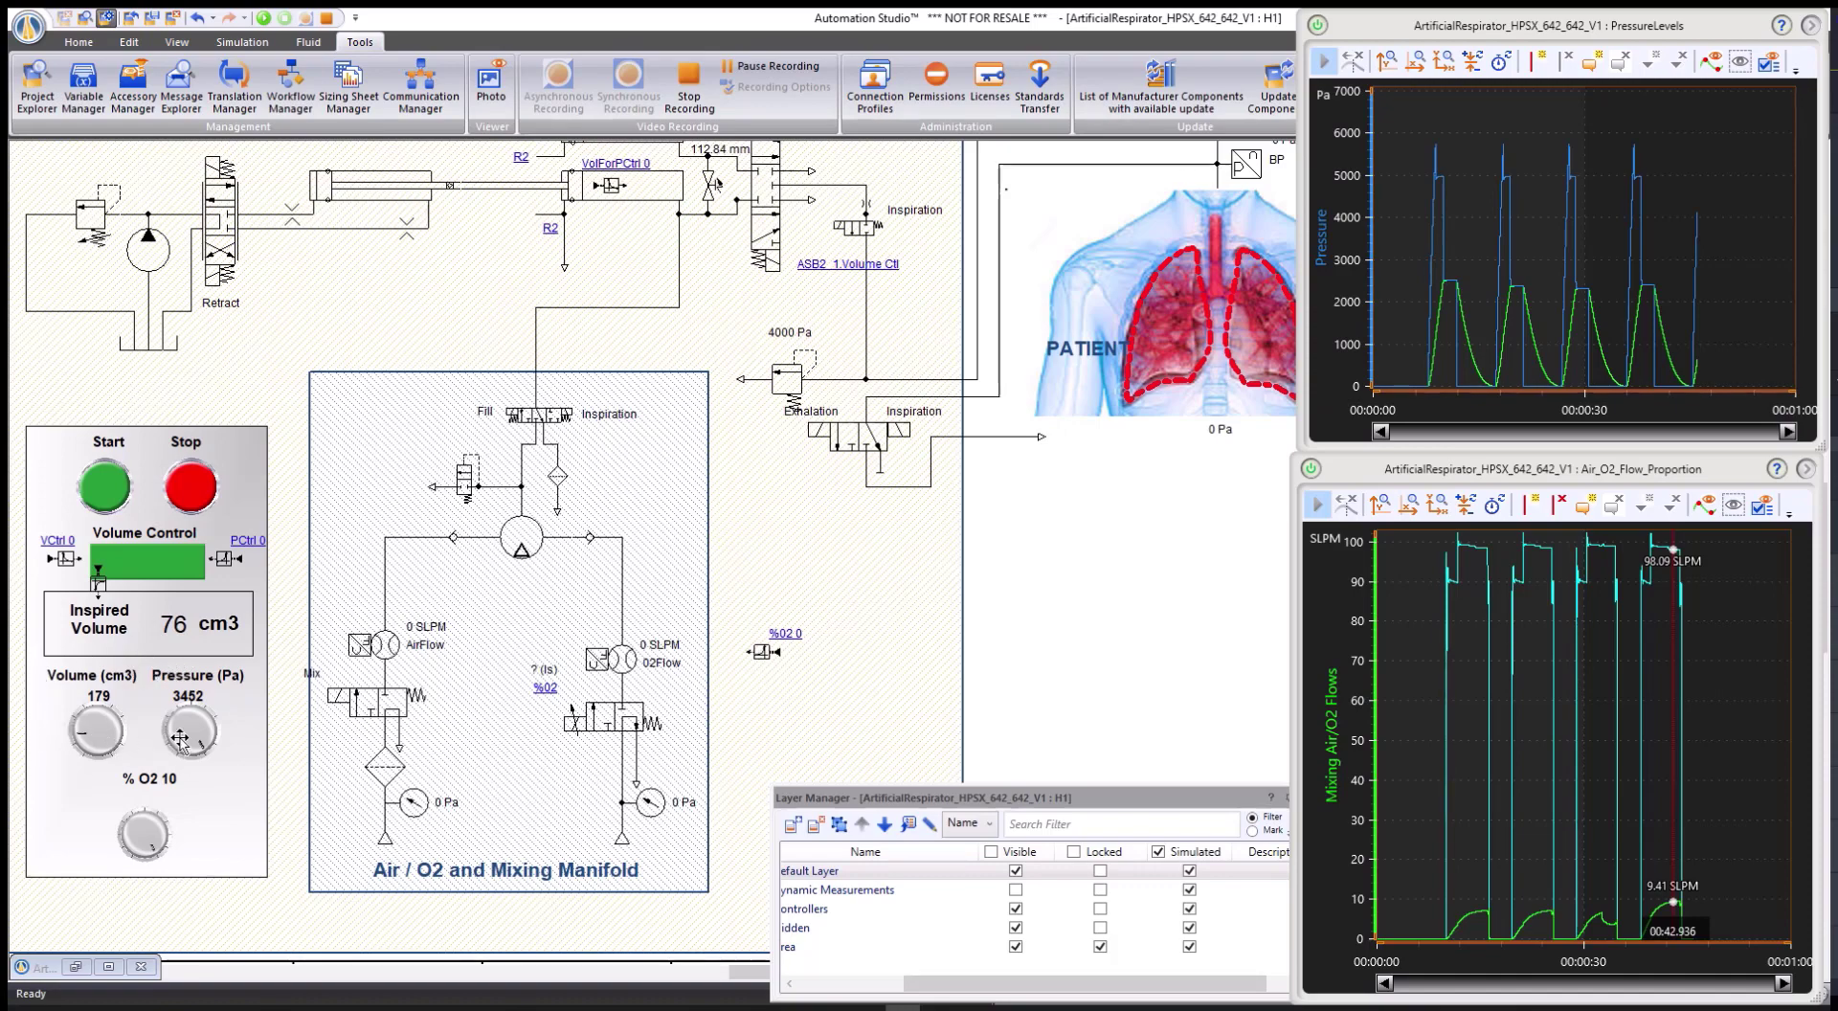
{"action": "scroll", "coordinate": [713, 647], "scroll_direction": "up", "scroll_amount": 1}
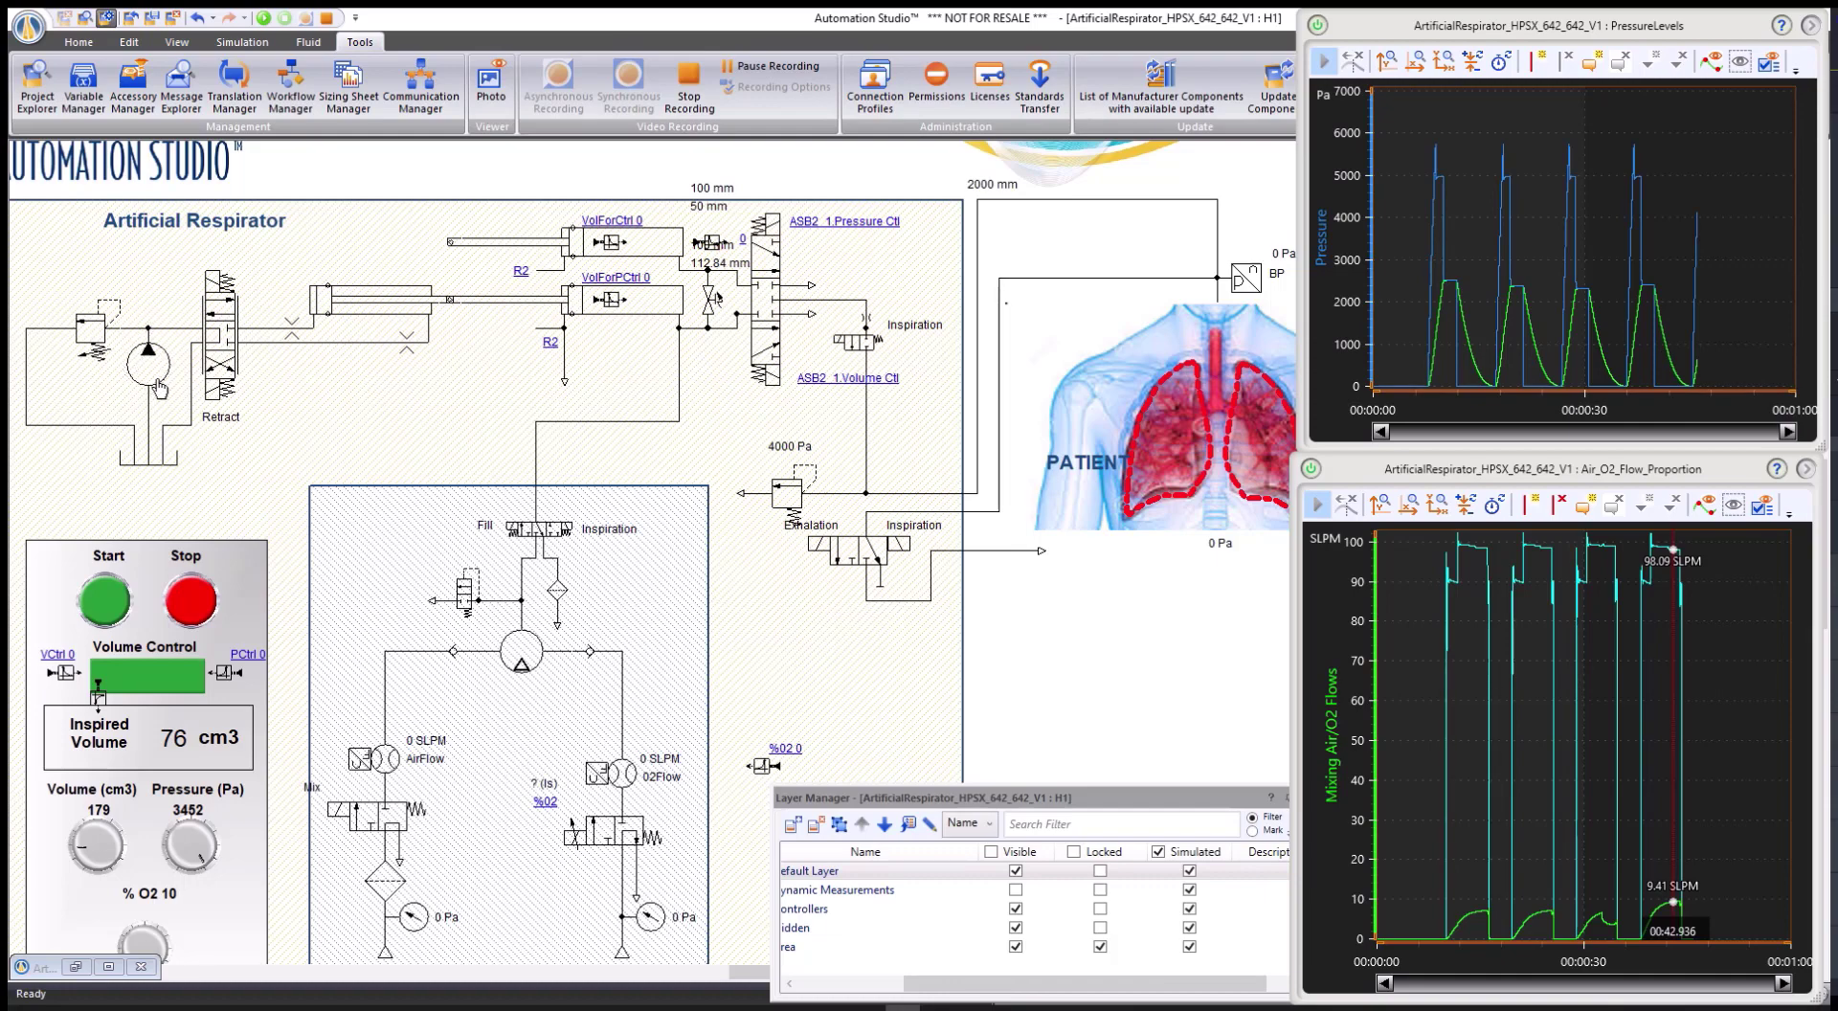
{"action": "mouse_move", "coordinate": [147, 373]}
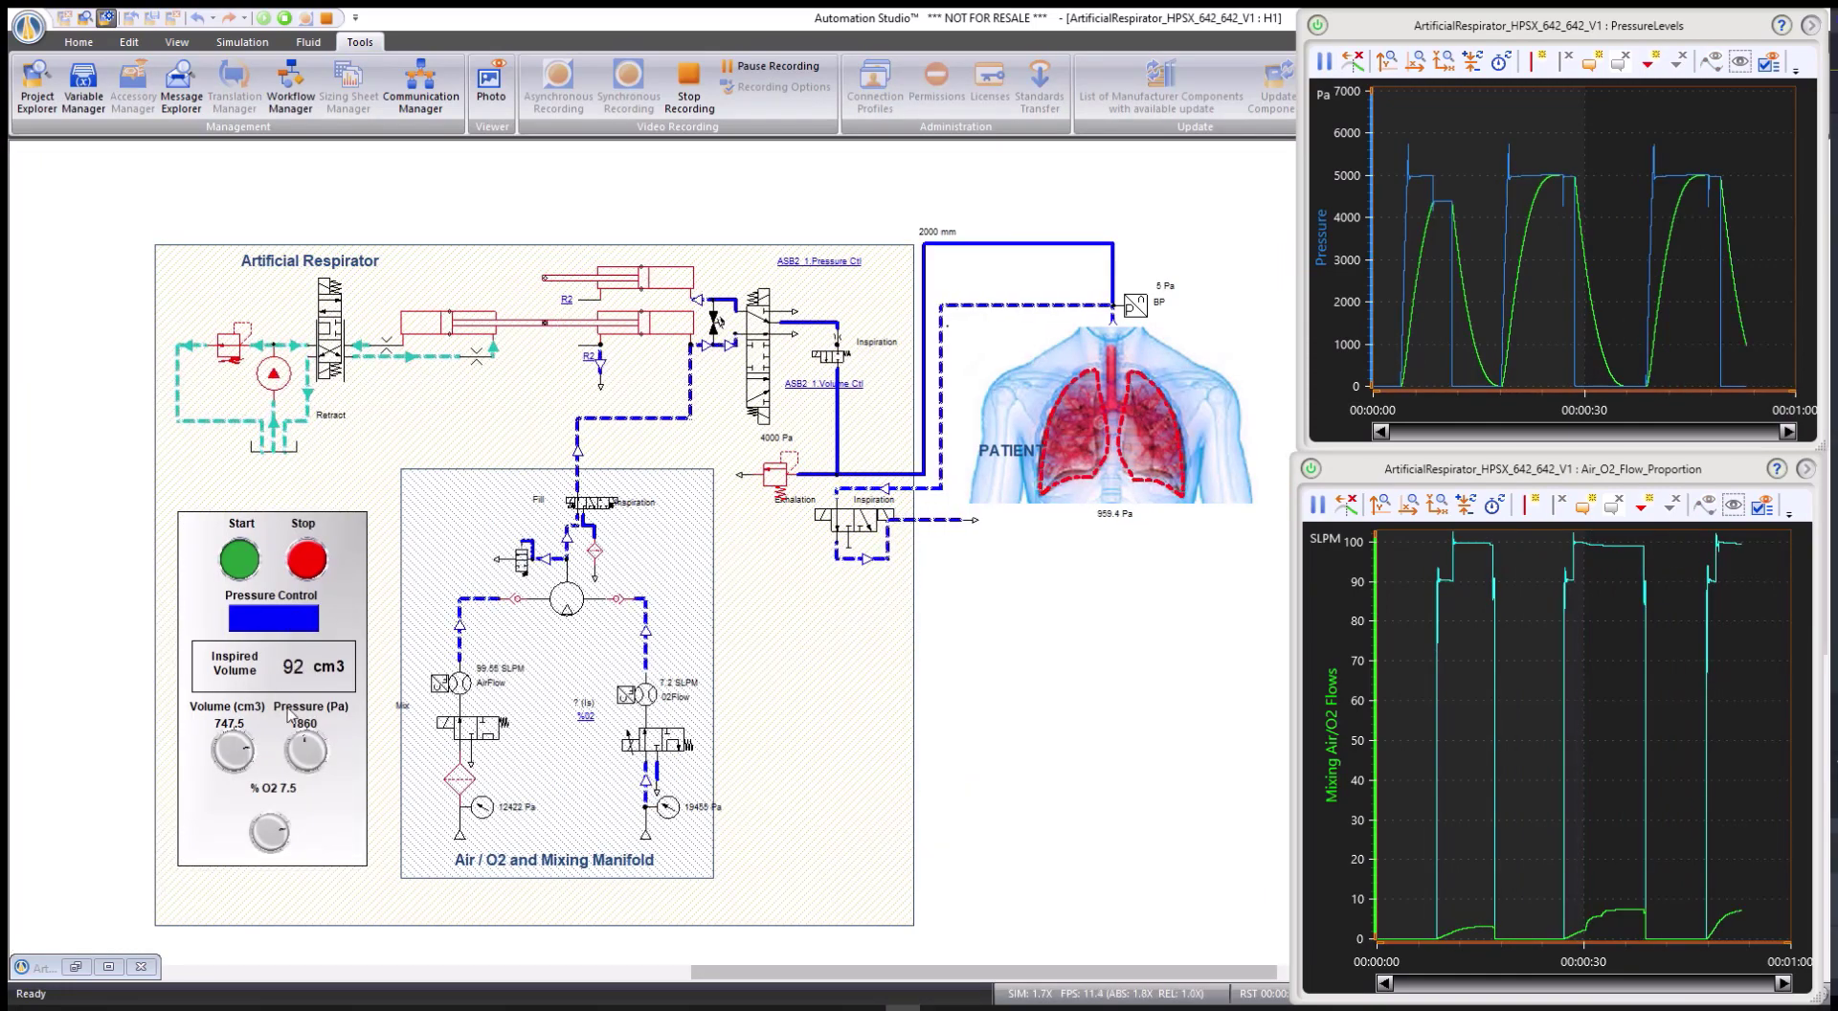
Turn the pressure setpoint from 2175 Pa up to 3452 Pa, then open the Layer Manager.
{"action": "left_click_drag", "start_coordinate": [304, 759], "coordinate": [316, 752]}
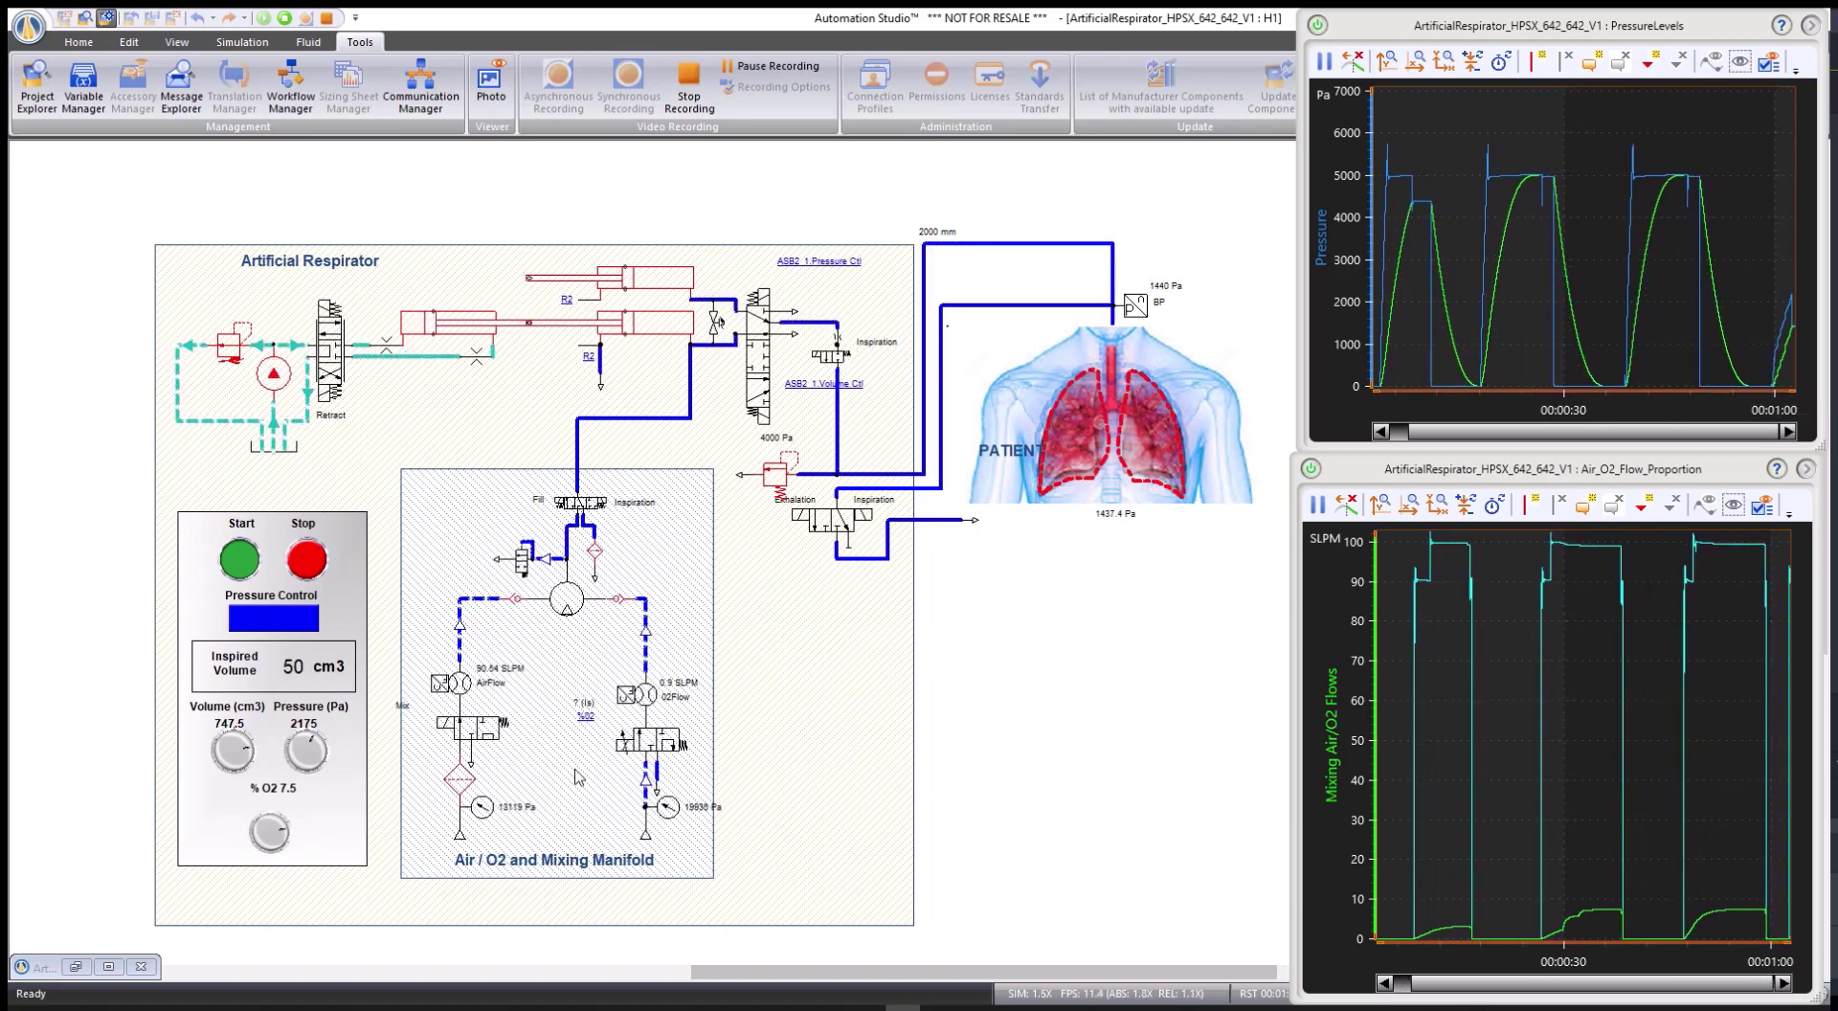
{"action": "left_click_drag", "start_coordinate": [308, 747], "coordinate": [317, 770]}
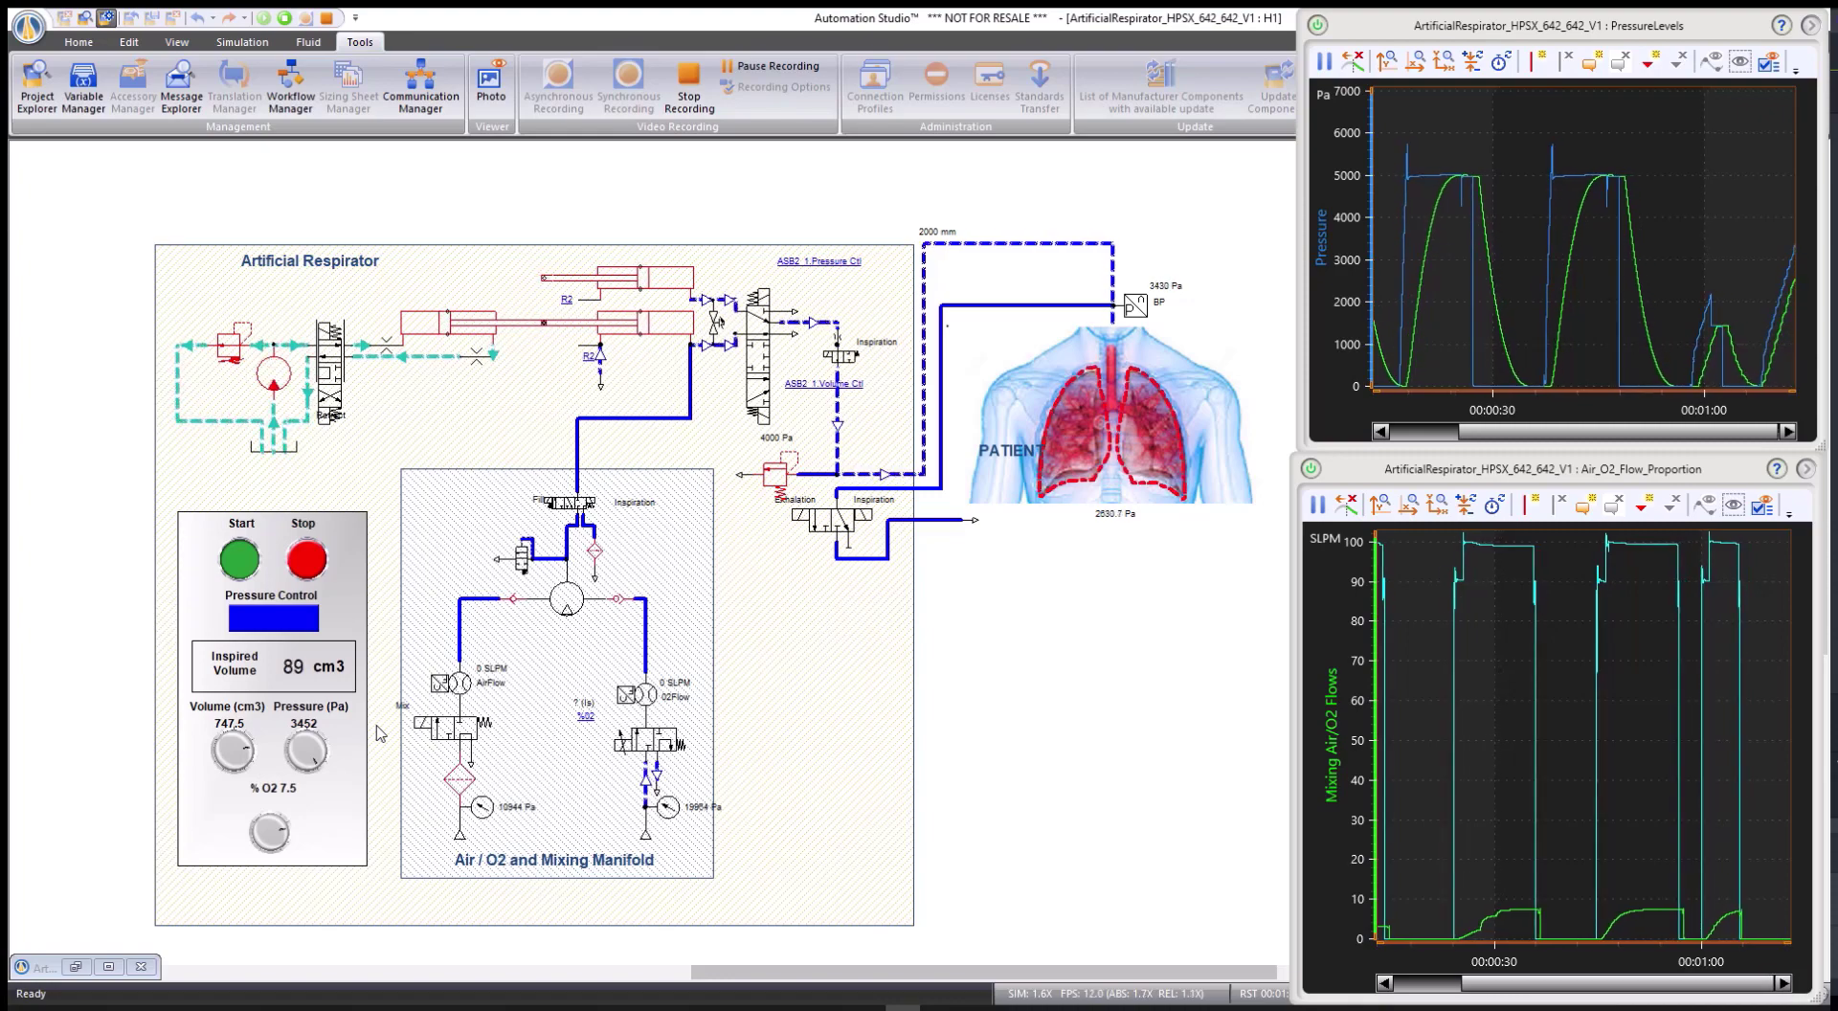
{"action": "key", "text": "ctrl+shift+l"}
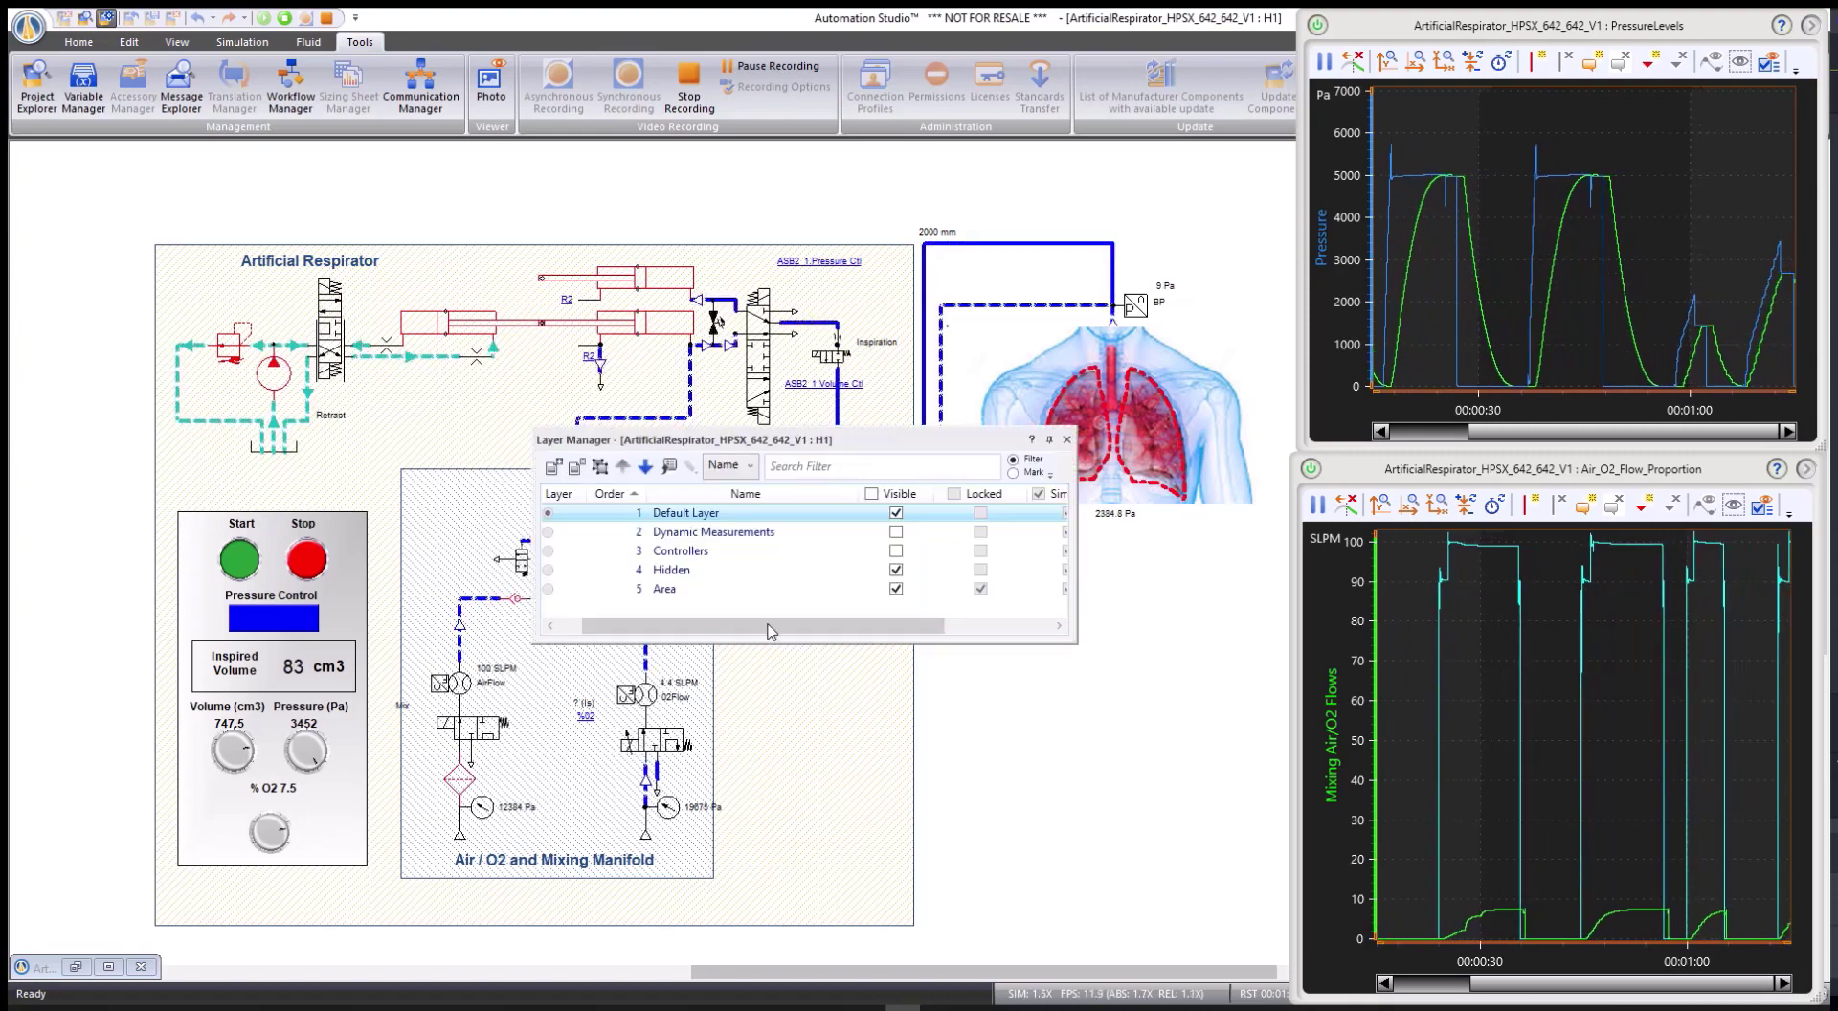